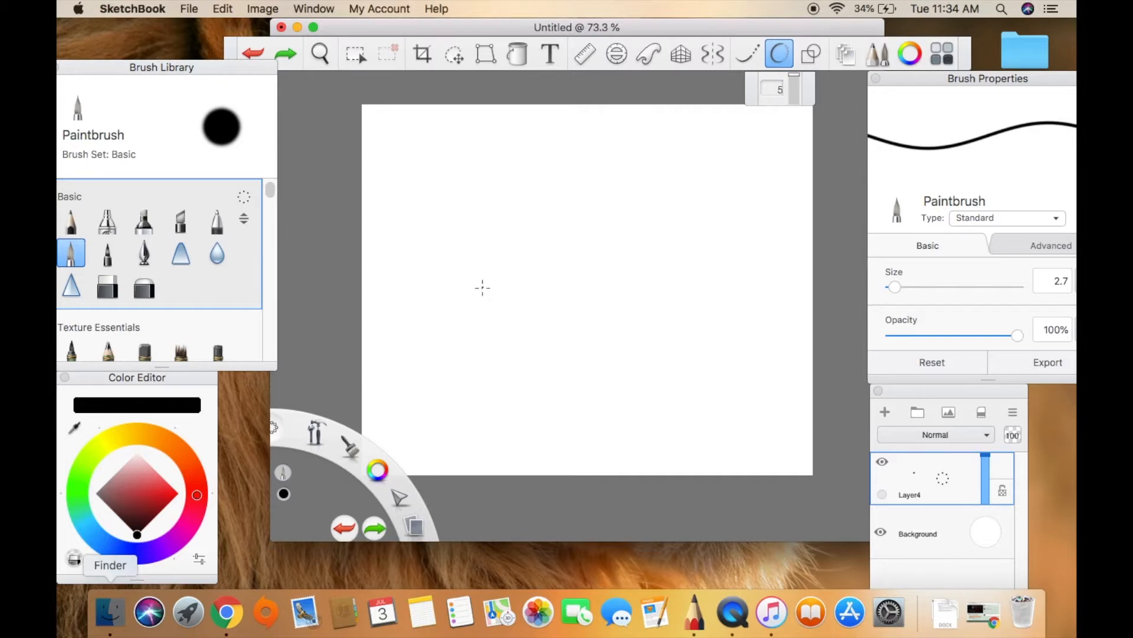
Handwrite "semi-realistic! :D" in black across the top of the canvas, followed by an arrow slanting up to the right.
mouse_move(411, 145)
left_mouse_down()
mouse_move(394, 155)
mouse_move(395, 176)
mouse_move(471, 149)
mouse_move(472, 175)
mouse_move(521, 144)
mouse_move(535, 169)
mouse_move(605, 174)
left_mouse_up()
left_click(466, 137)
mouse_move(597, 151)
left_mouse_down()
mouse_move(619, 147)
mouse_move(624, 173)
mouse_move(642, 171)
left_mouse_up()
left_click(656, 166)
mouse_move(649, 117)
left_mouse_down()
mouse_move(651, 145)
mouse_move(691, 158)
mouse_move(703, 142)
mouse_move(691, 129)
mouse_move(770, 147)
left_mouse_up()
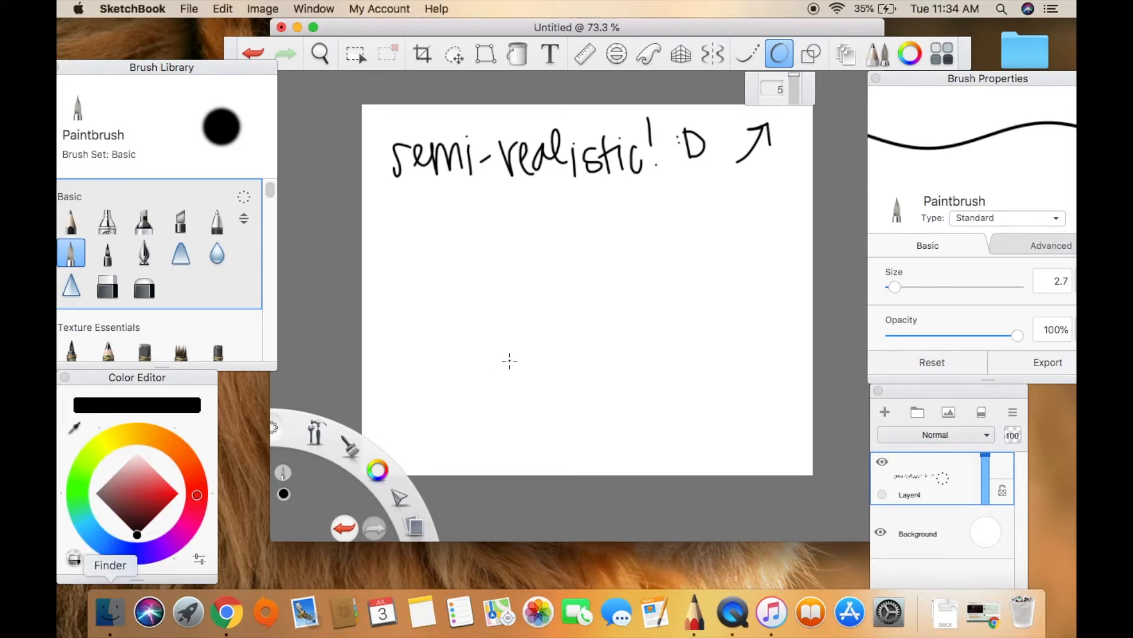
Add a new layer above the lettering and turn on Steady Stroke at 5.
left_click(321, 54)
mouse_move(564, 307)
left_mouse_down()
mouse_move(640, 311)
mouse_move(627, 317)
left_mouse_up()
left_click(628, 284)
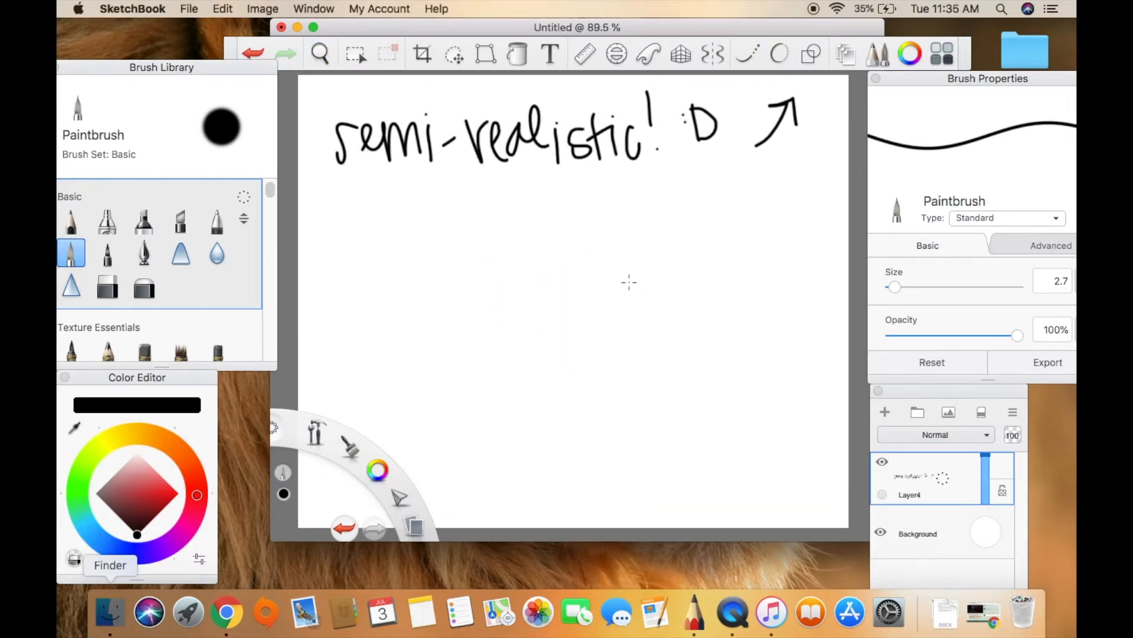
left_click(885, 412)
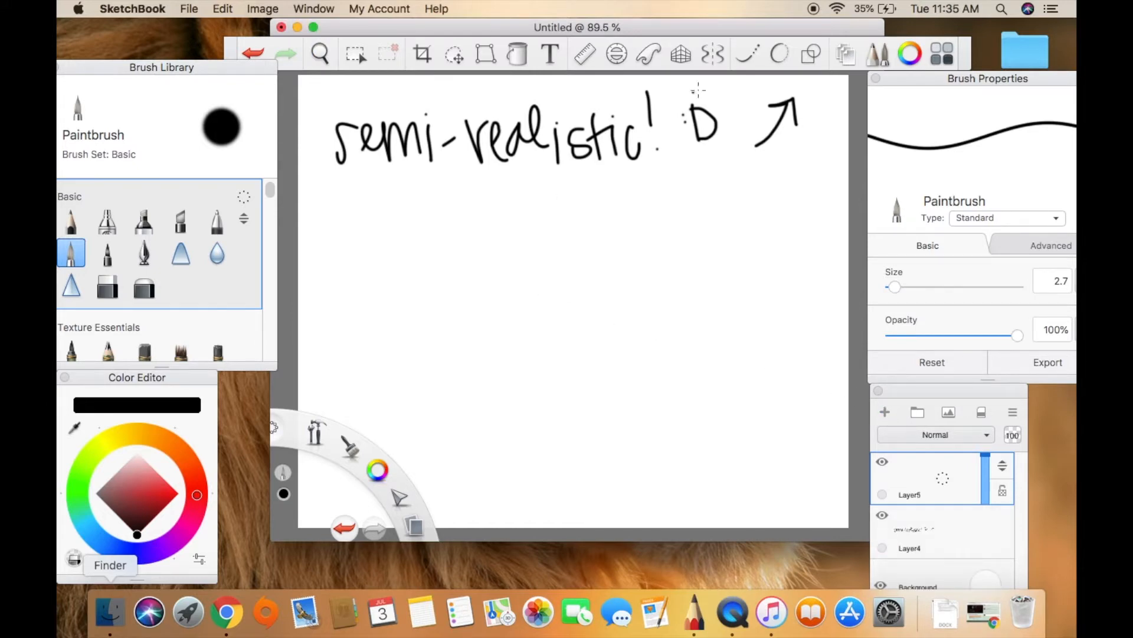
left_click(780, 54)
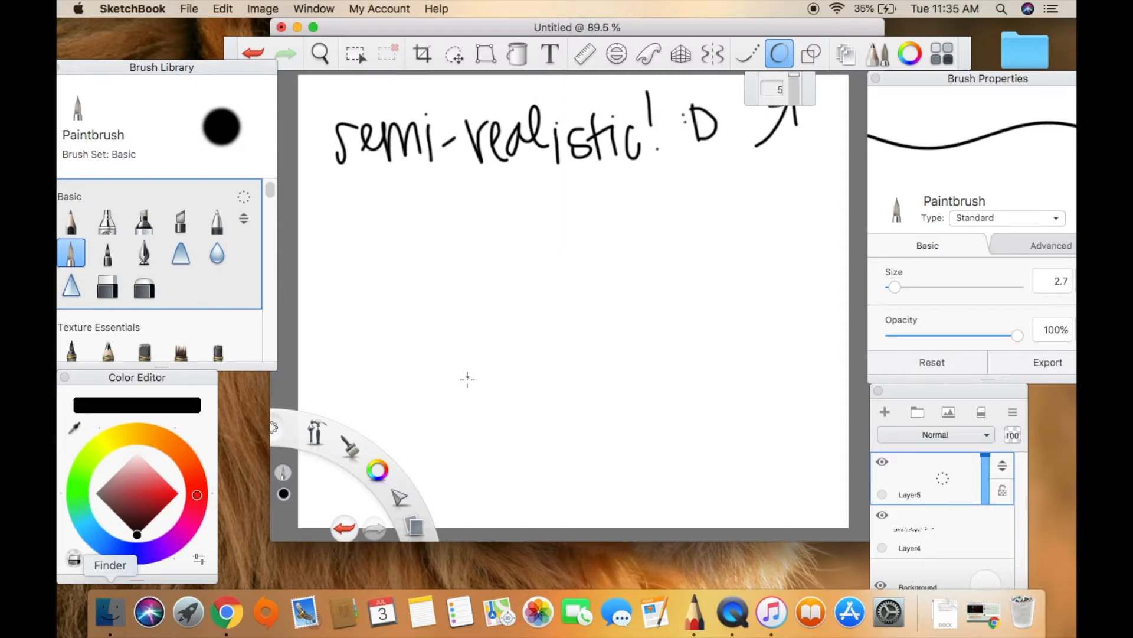
mouse_move(465, 389)
left_mouse_down()
mouse_move(504, 308)
mouse_move(562, 282)
mouse_move(661, 279)
left_mouse_up()
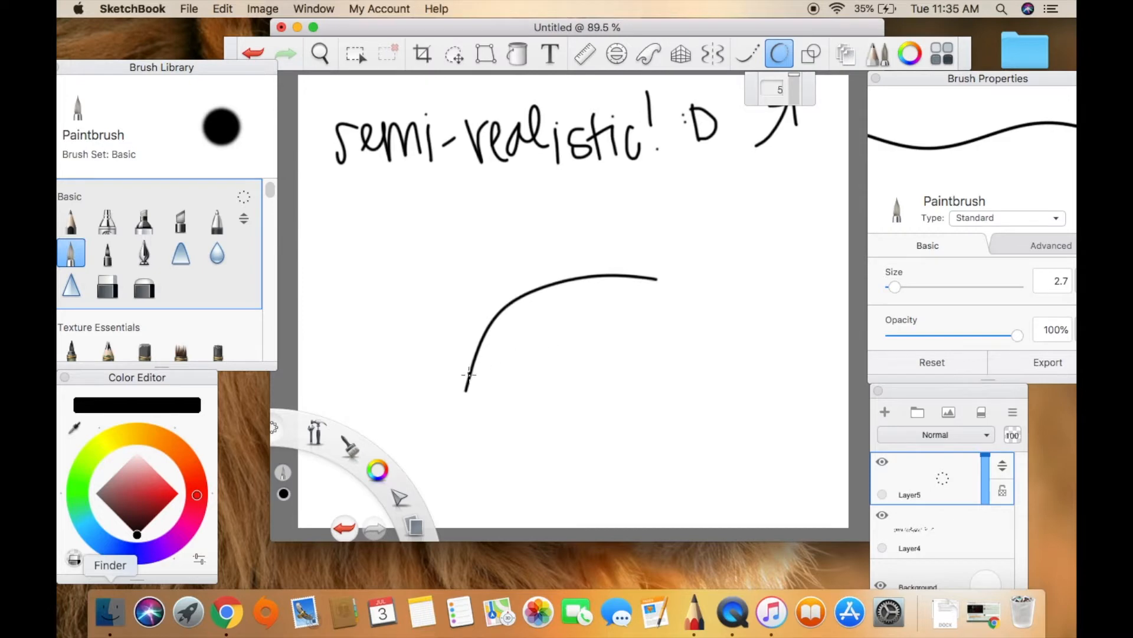
mouse_move(466, 390)
left_mouse_down()
mouse_move(558, 358)
mouse_move(655, 279)
left_mouse_up()
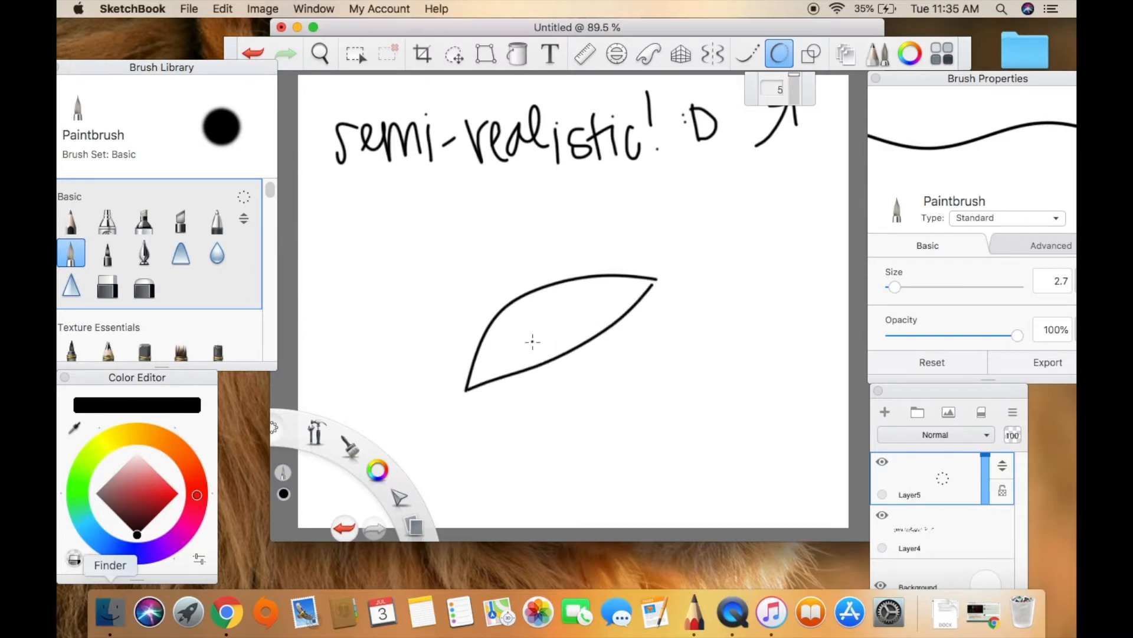
left_click_drag(483, 344, 500, 377)
left_click_drag(620, 319, 617, 278)
left_click(253, 53)
left_click(253, 54)
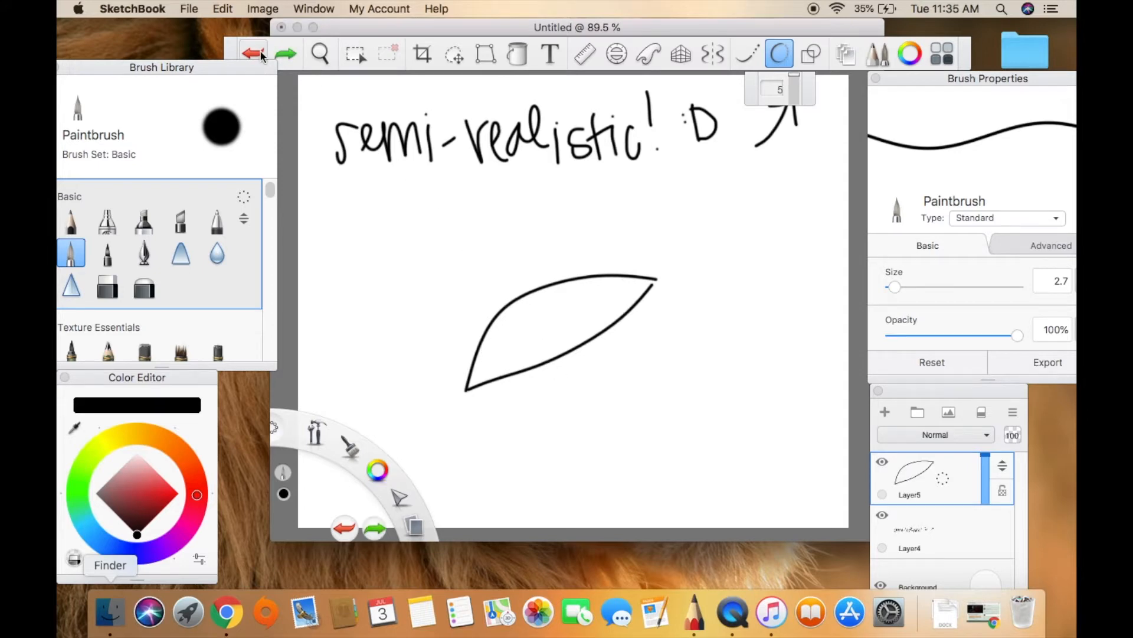
left_click(252, 53)
left_click(253, 53)
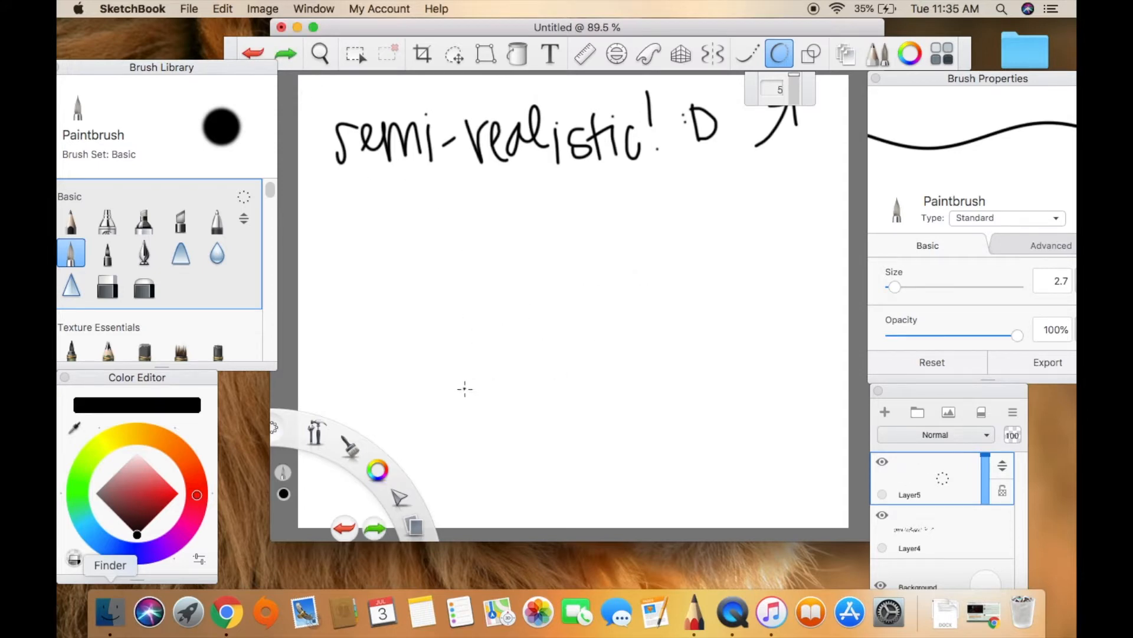
Draw a slanted eye outline with two upper strokes and one lower stroke, and move it lower on the canvas.
left_click_drag(467, 401, 517, 271)
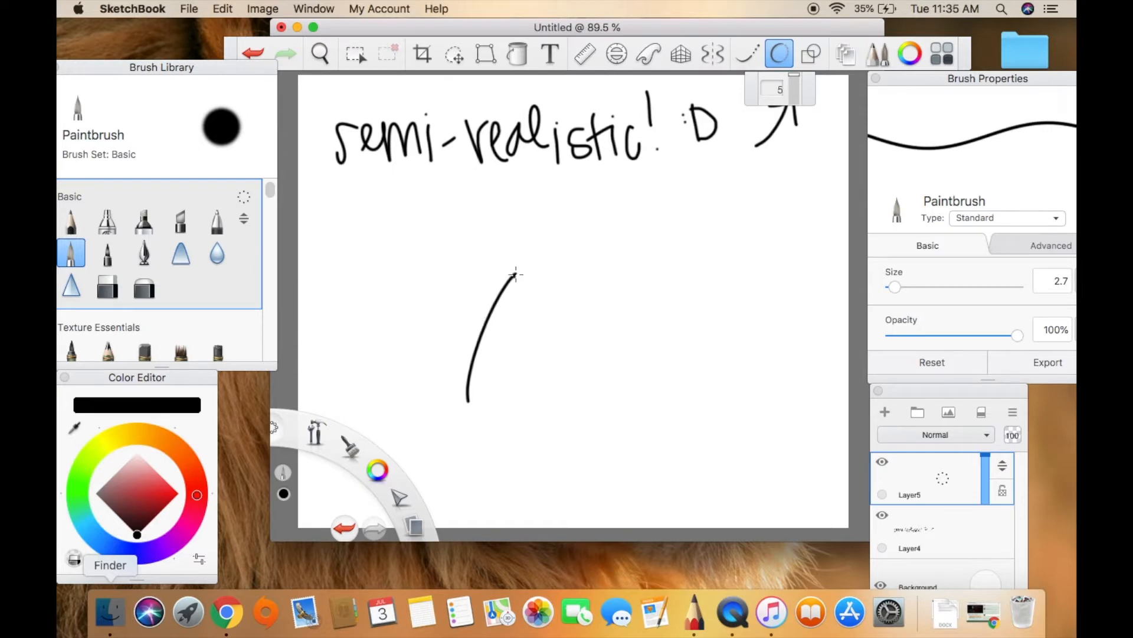
left_click_drag(514, 275, 678, 268)
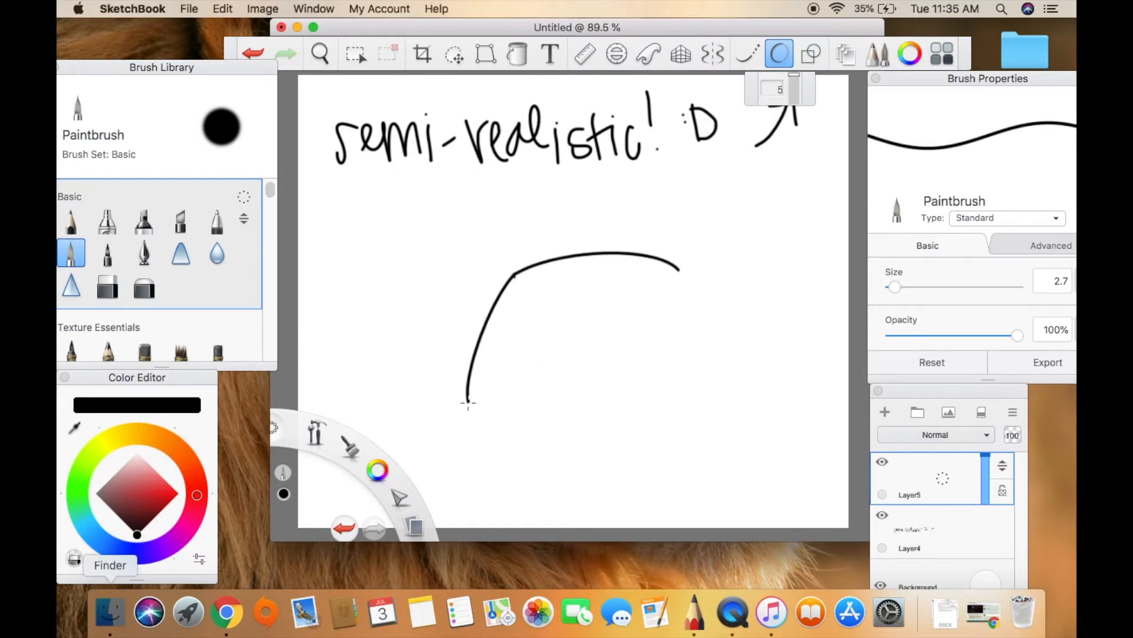
mouse_move(469, 399)
left_mouse_down()
mouse_move(588, 346)
mouse_move(678, 270)
left_mouse_up()
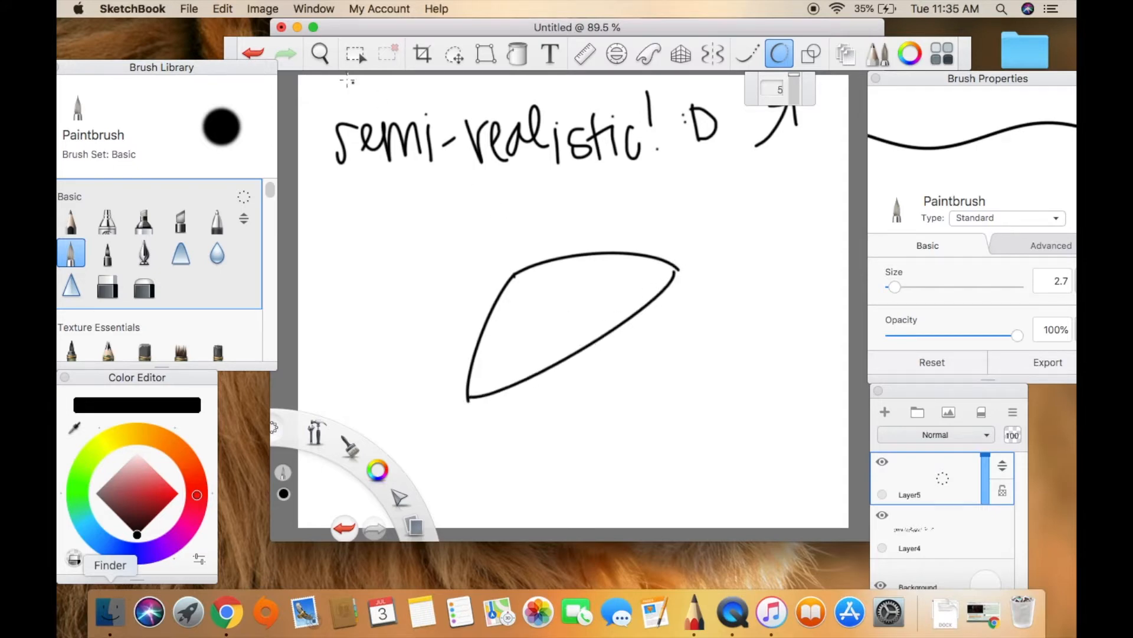
left_click(452, 54)
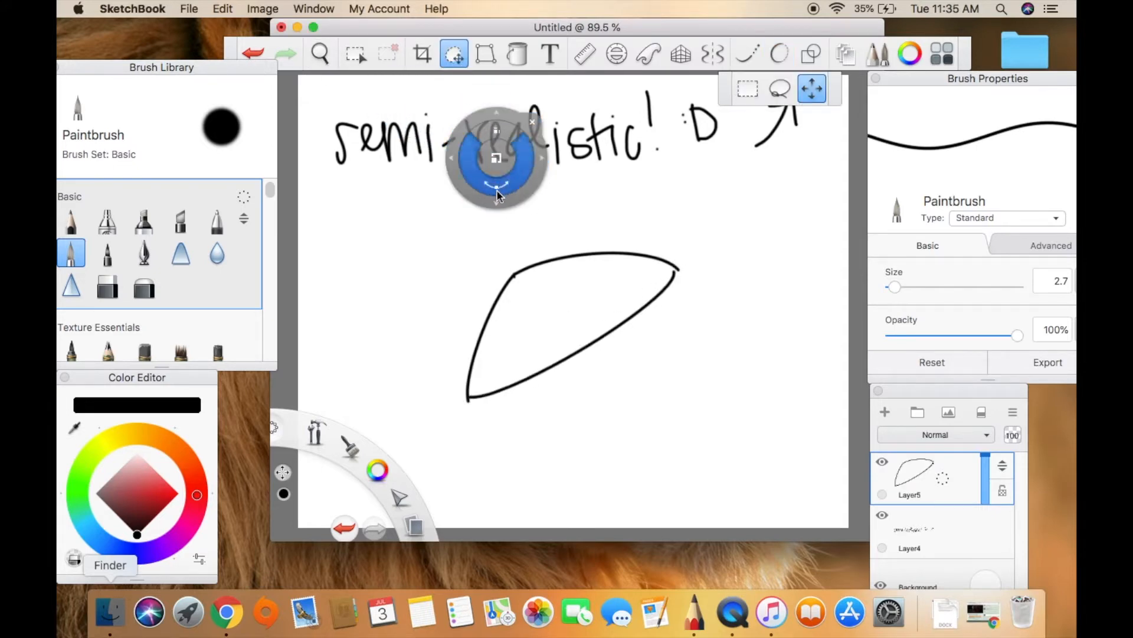
left_click_drag(506, 218, 505, 282)
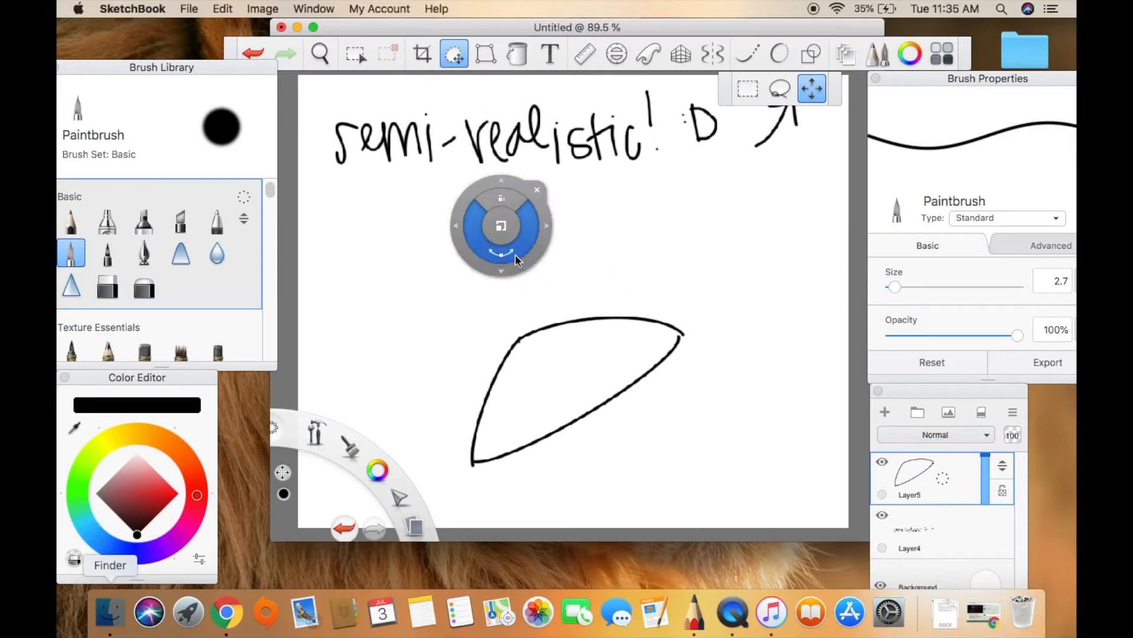
left_click(538, 190)
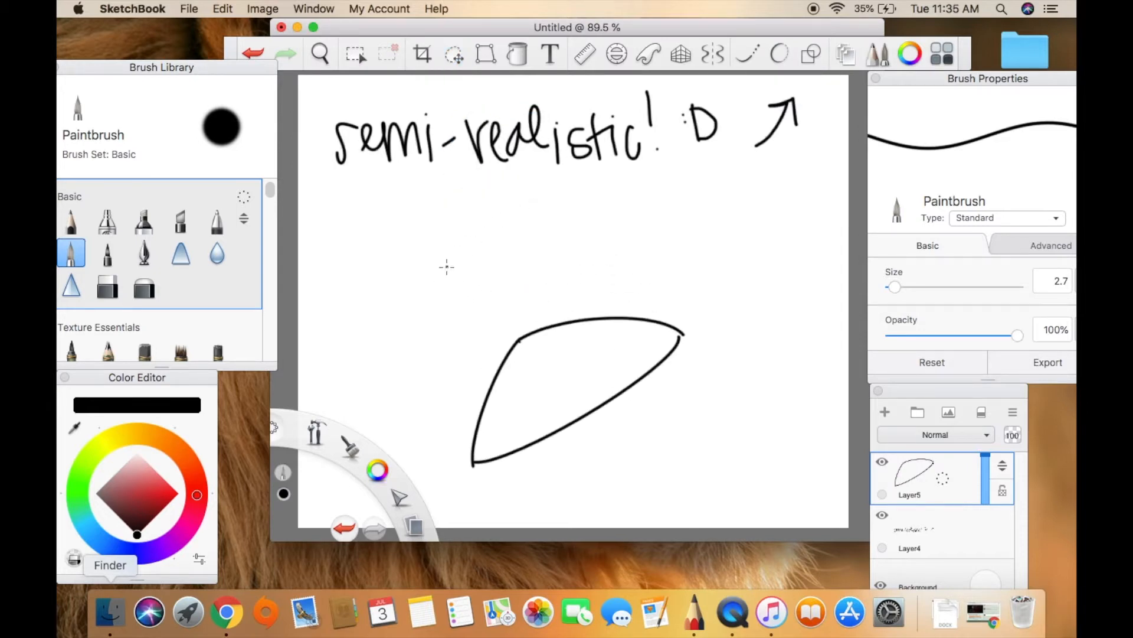
Undo the stray stroke beside the eye outline and turn Steady Stroke back on.
left_click_drag(447, 270, 445, 271)
left_click(253, 53)
left_click(780, 54)
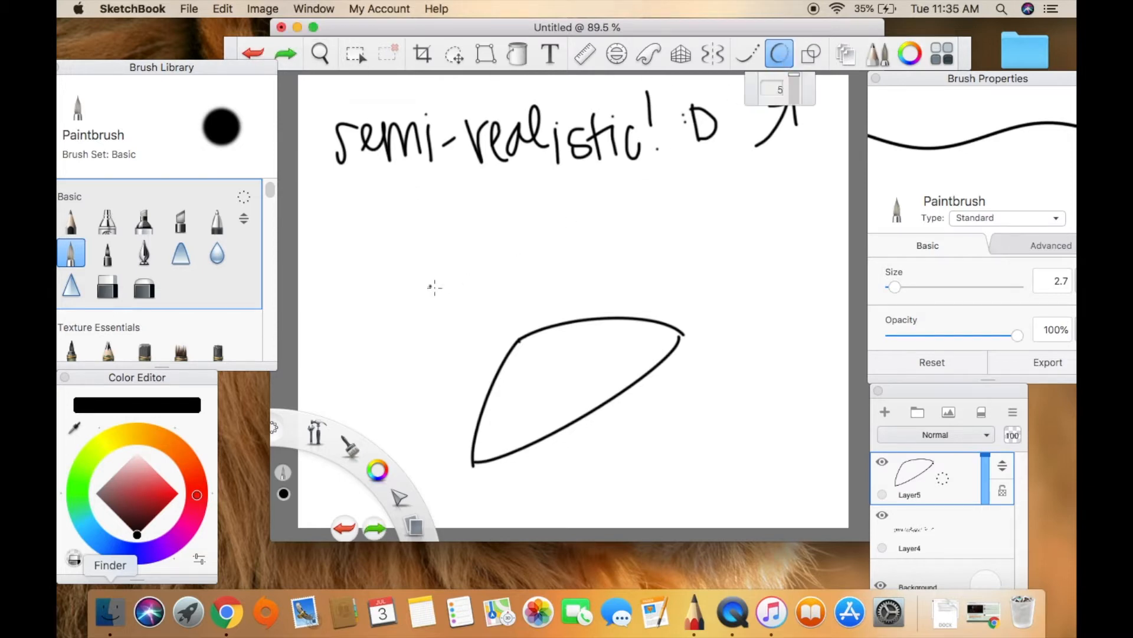
left_click_drag(434, 278, 445, 280)
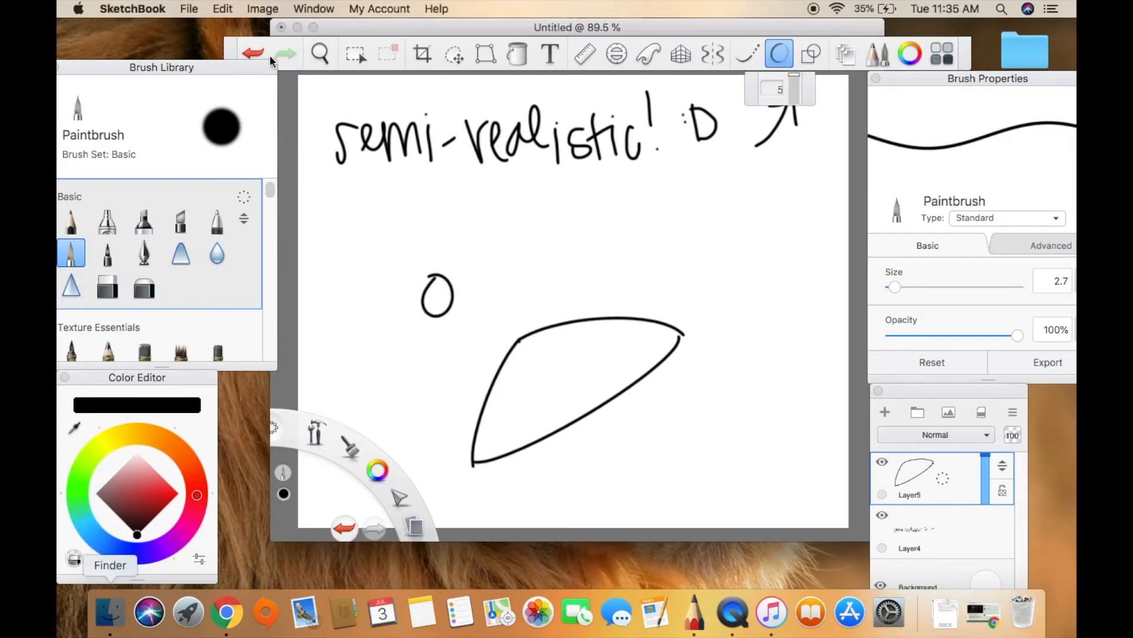
key("super+z")
mouse_move(429, 279)
left_mouse_down()
mouse_move(434, 299)
mouse_move(437, 275)
left_mouse_up()
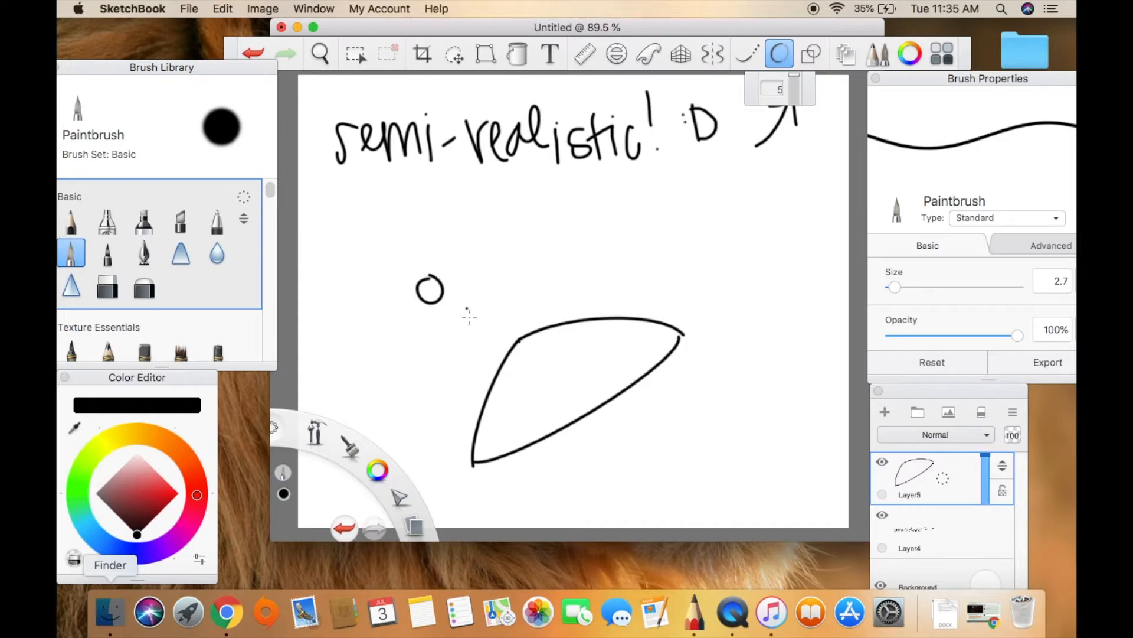
left_click(256, 52)
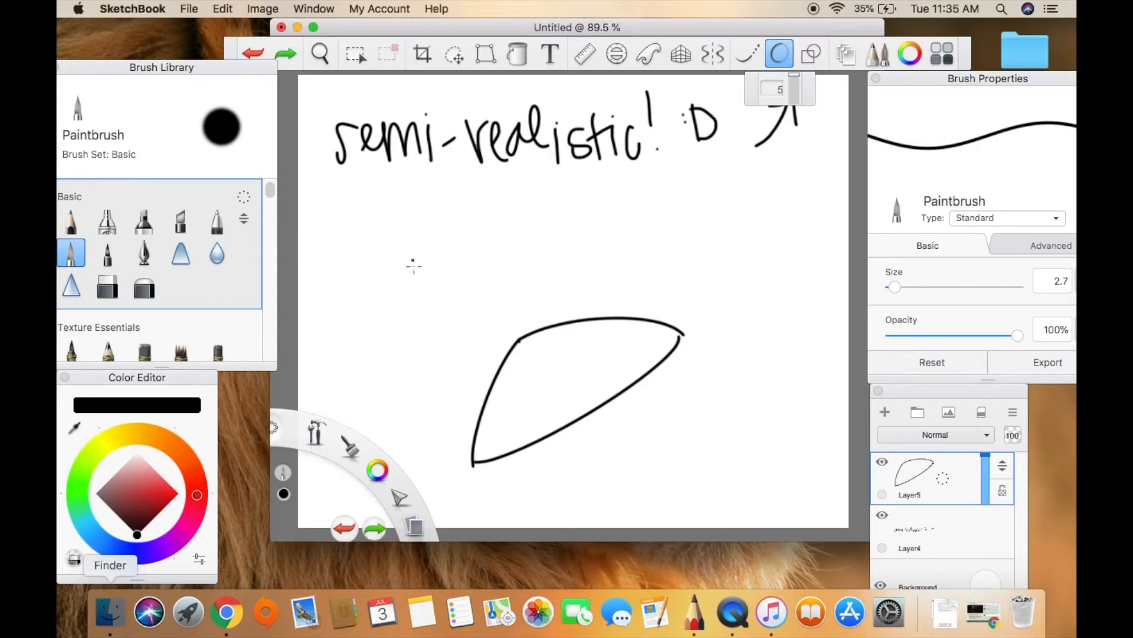
Draw a small circle up and left of the eye, with a wavy line running from its base over the eye.
left_click_drag(420, 278, 420, 278)
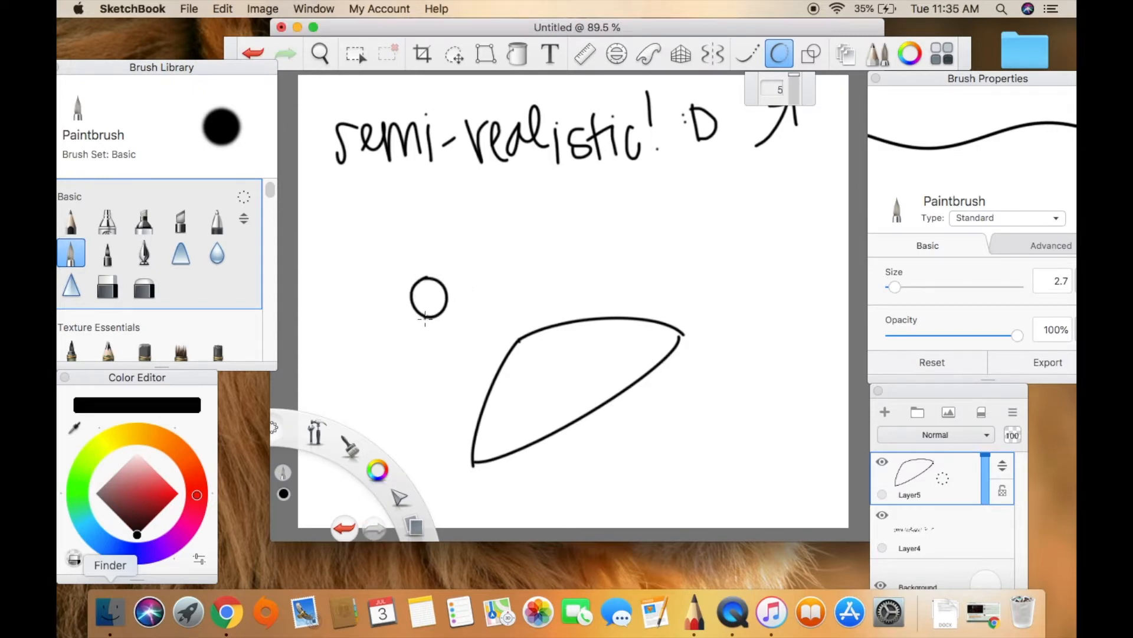
mouse_move(429, 318)
left_mouse_down()
mouse_move(589, 242)
mouse_move(690, 254)
left_mouse_up()
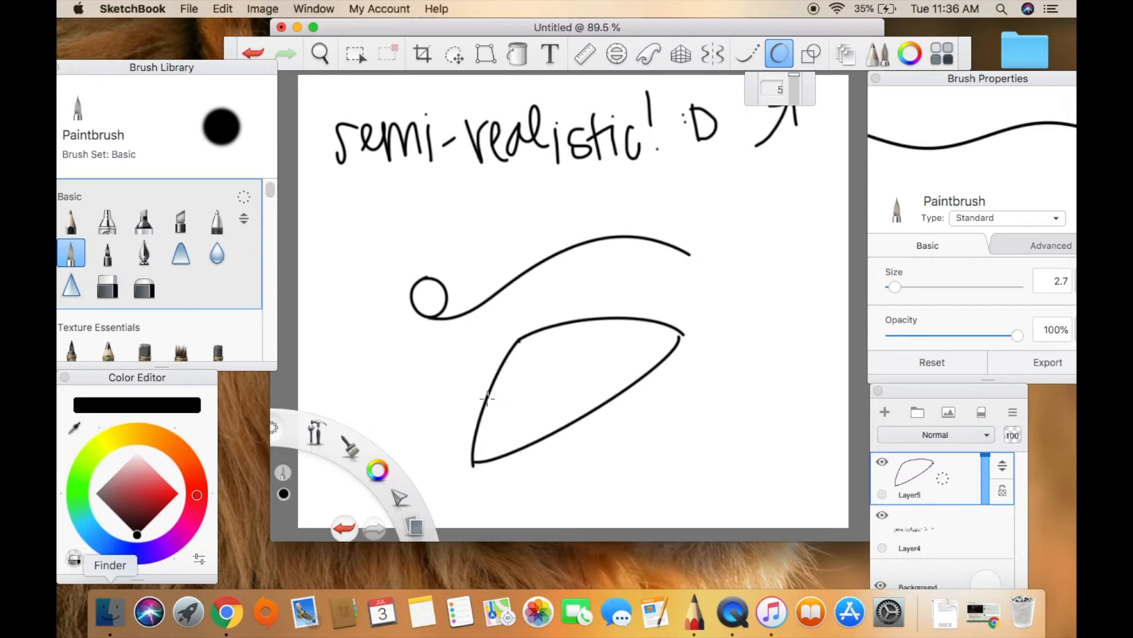
Draw a curved line across each corner of the eye, flood-fill both corners black, and return to the Paintbrush.
left_click_drag(487, 399, 516, 450)
mouse_move(644, 377)
left_mouse_down()
mouse_move(652, 350)
mouse_move(640, 319)
left_mouse_up()
left_click(517, 53)
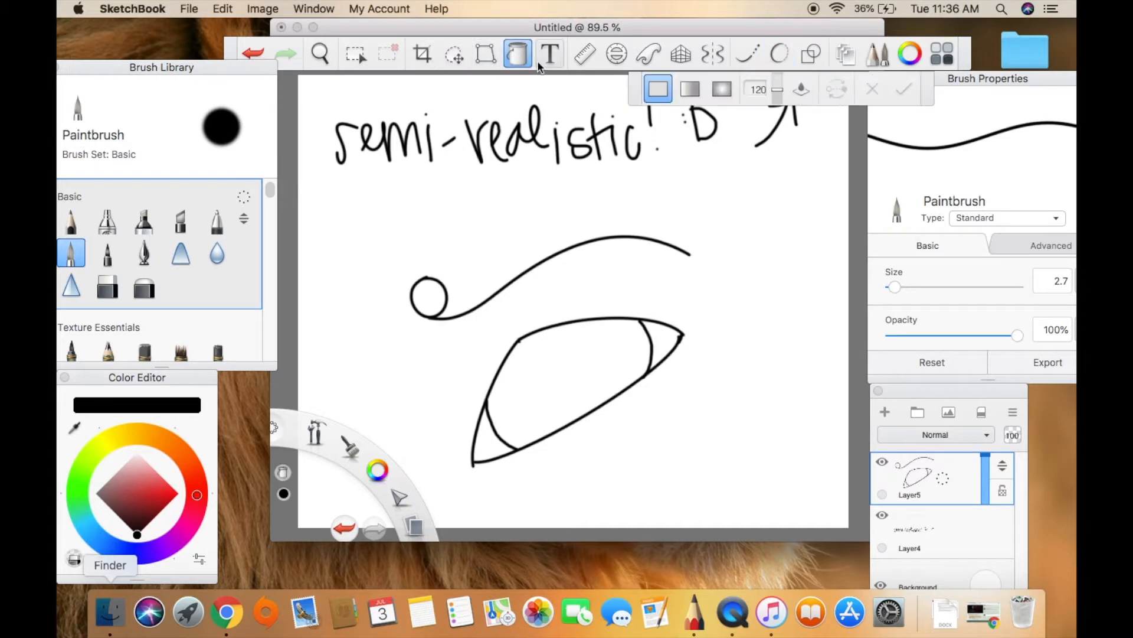
left_click(664, 345)
left_click(487, 451)
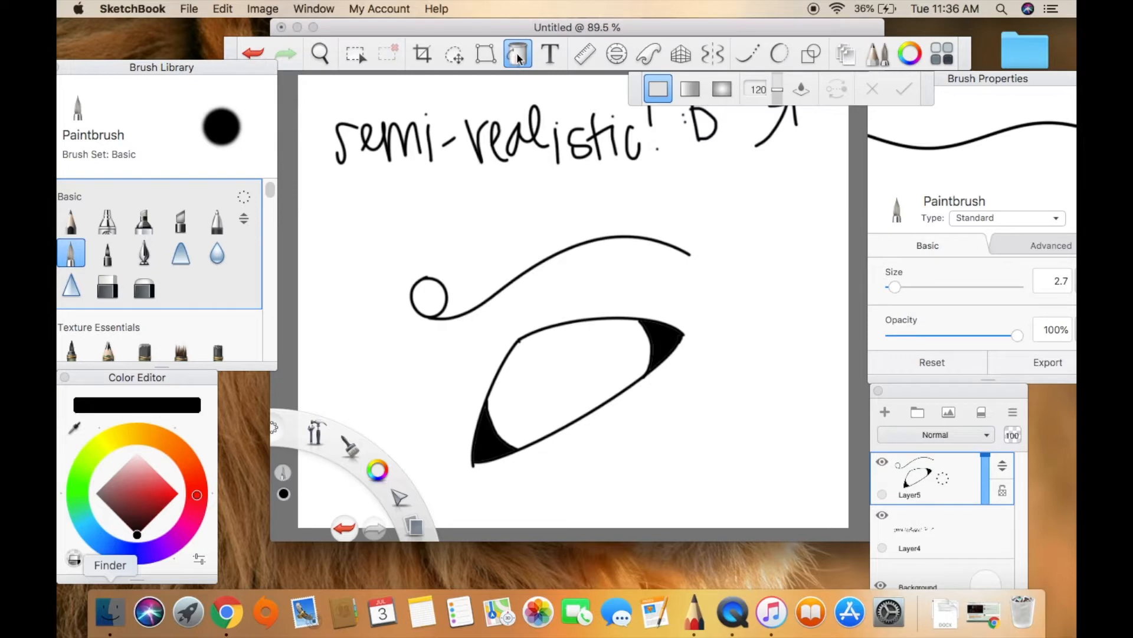
key("b")
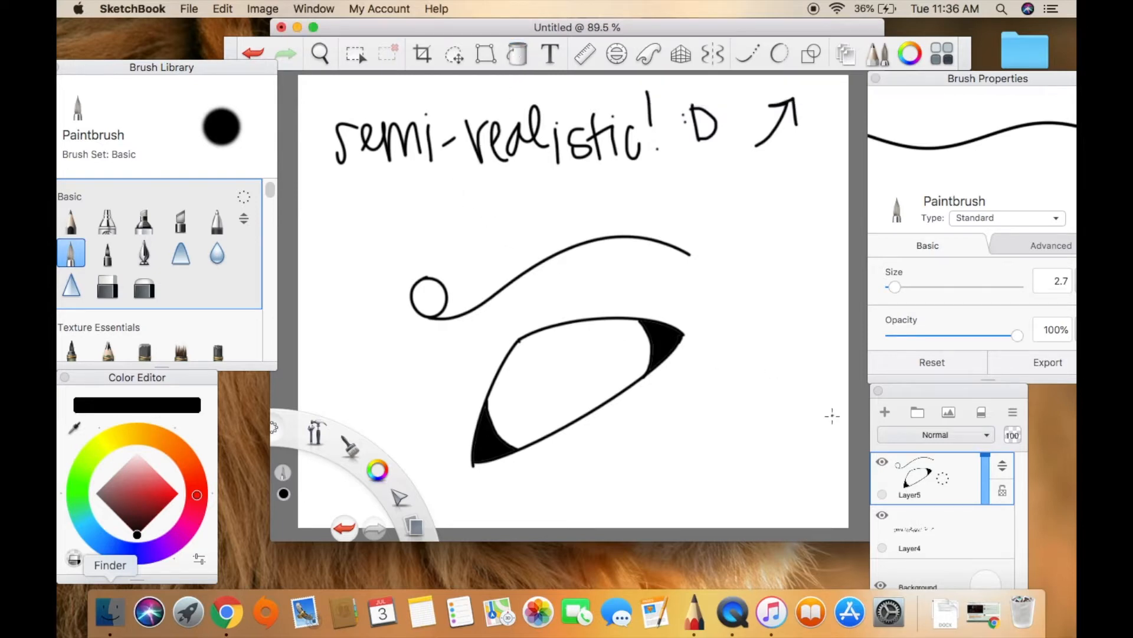
Add a new layer between the line art and the lettering, and choose a dark reddish-brown color.
left_click(990, 542)
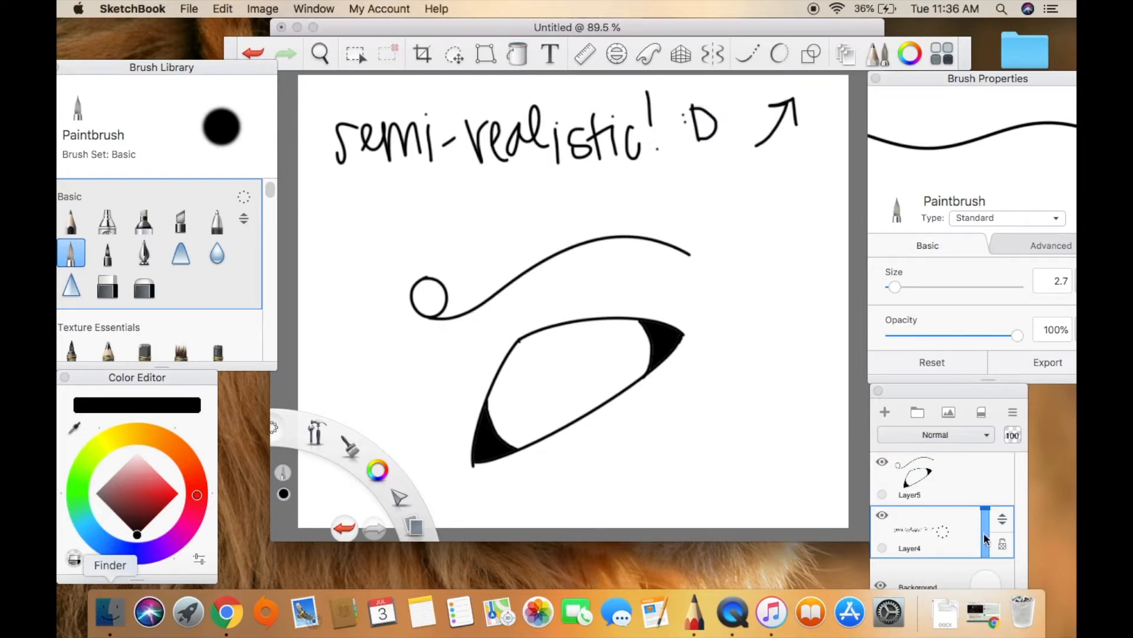
left_click(886, 412)
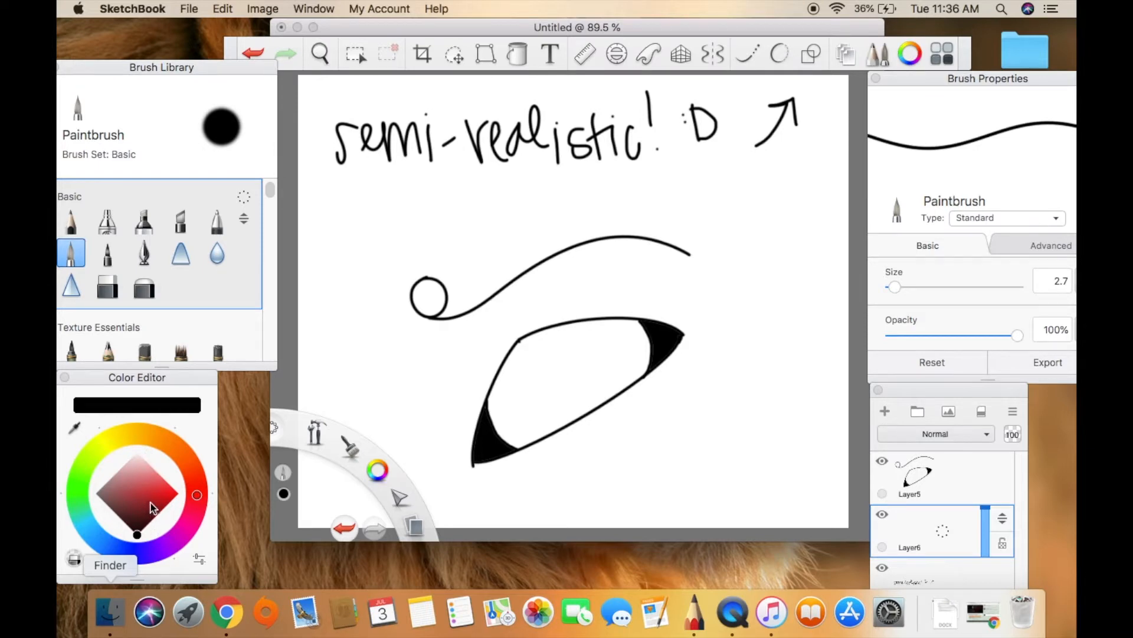
left_click(188, 462)
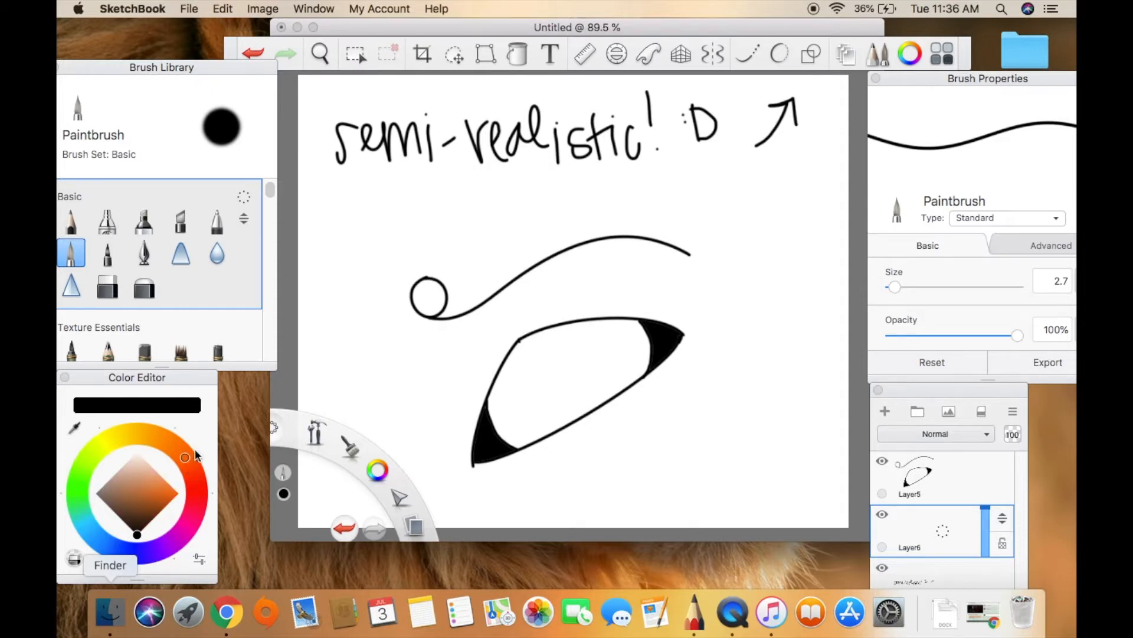
left_click(197, 463)
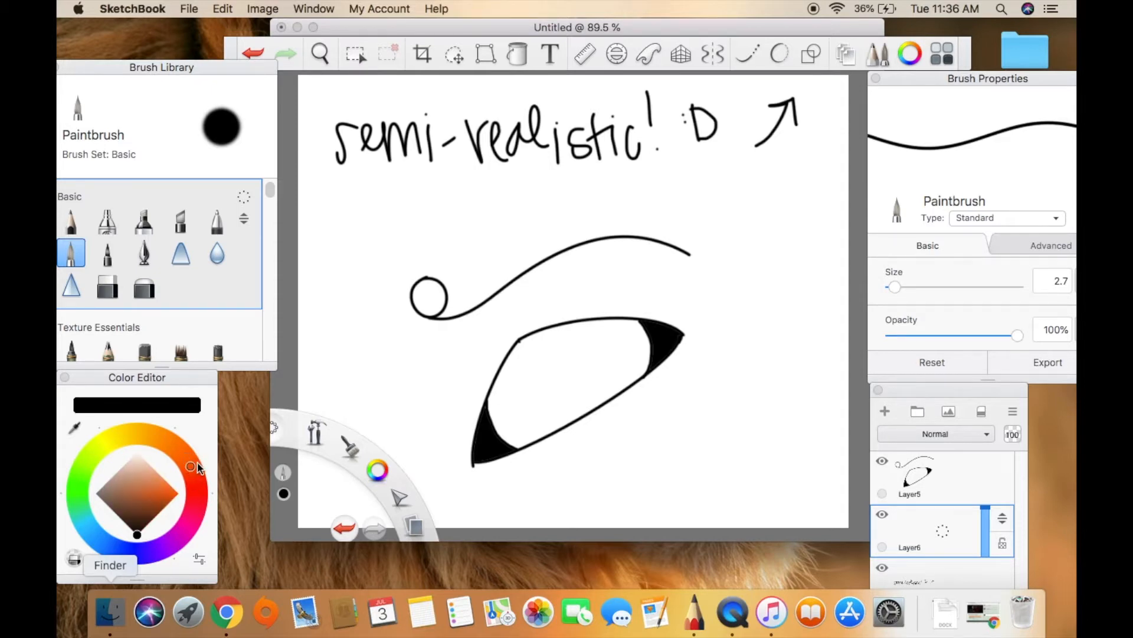
left_click(156, 510)
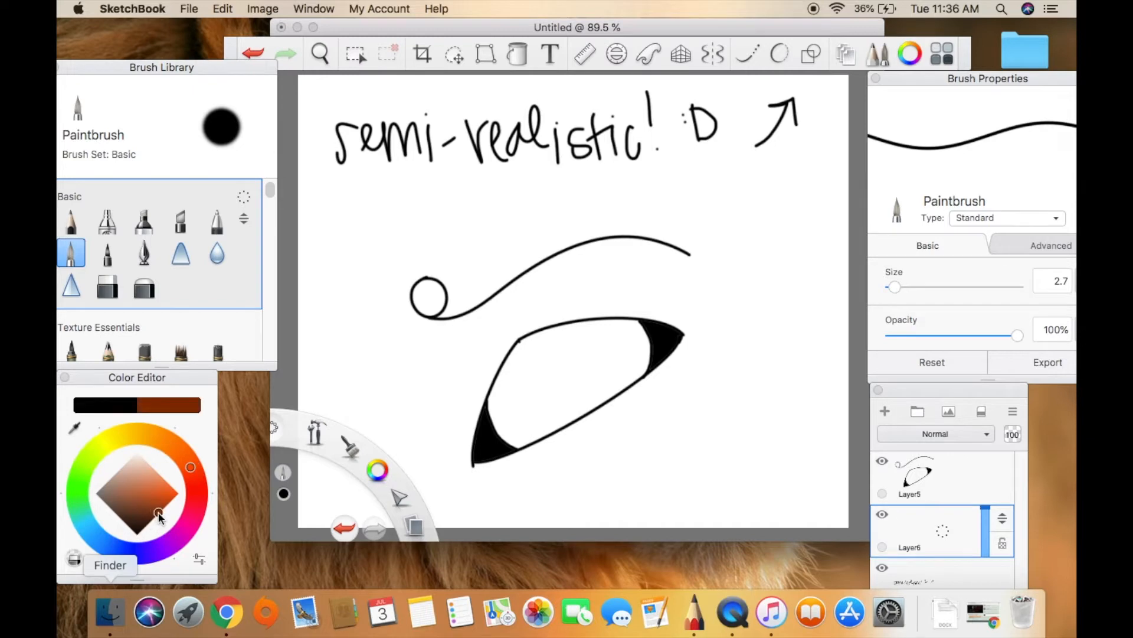
left_click_drag(159, 513, 158, 514)
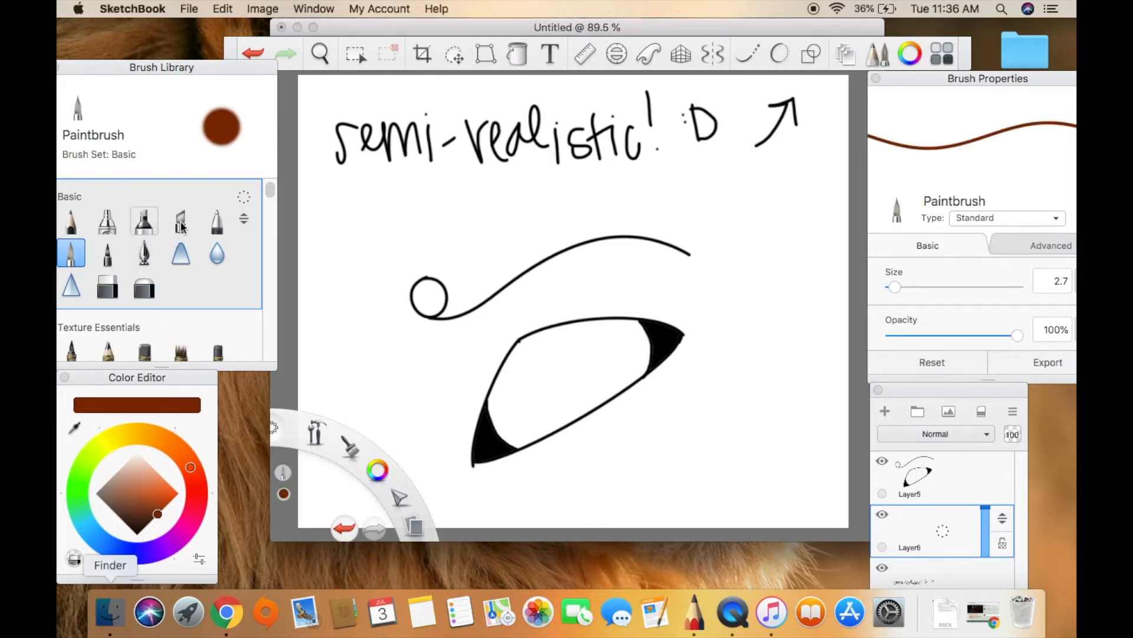
Paint the whole area between the eye's black corners reddish-brown with the Paintbrush at size 13.0.
left_click(908, 287)
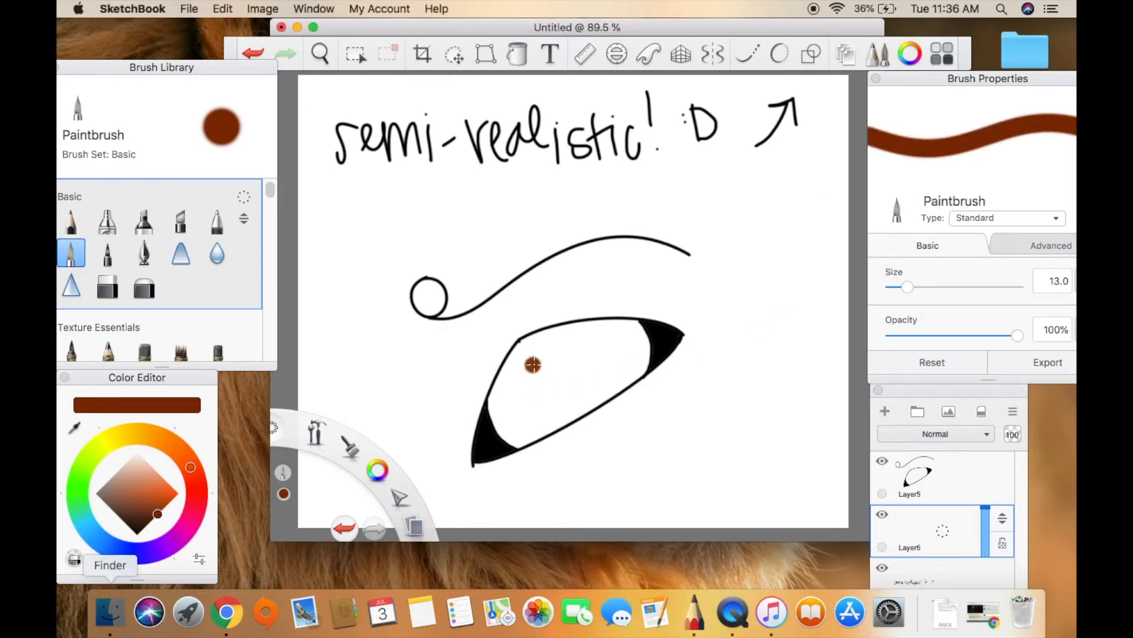
mouse_move(528, 348)
left_mouse_down()
mouse_move(495, 407)
mouse_move(535, 342)
mouse_move(643, 330)
mouse_move(642, 370)
mouse_move(521, 440)
mouse_move(617, 382)
left_mouse_up()
left_click_drag(493, 421, 493, 431)
key("super+z")
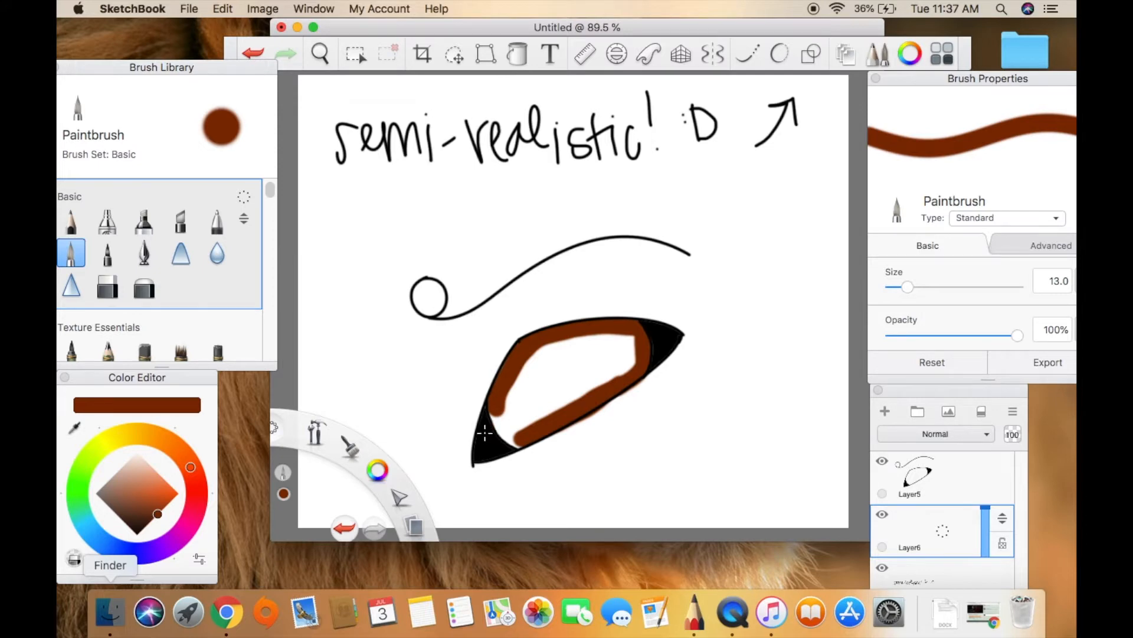
mouse_move(519, 440)
left_mouse_down()
mouse_move(497, 409)
mouse_move(520, 442)
left_mouse_up()
mouse_move(553, 406)
left_mouse_down()
mouse_move(512, 416)
mouse_move(509, 401)
mouse_move(522, 378)
mouse_move(541, 414)
mouse_move(552, 377)
mouse_move(567, 406)
mouse_move(575, 354)
mouse_move(588, 388)
mouse_move(601, 354)
mouse_move(611, 381)
mouse_move(622, 348)
mouse_move(630, 369)
left_mouse_up()
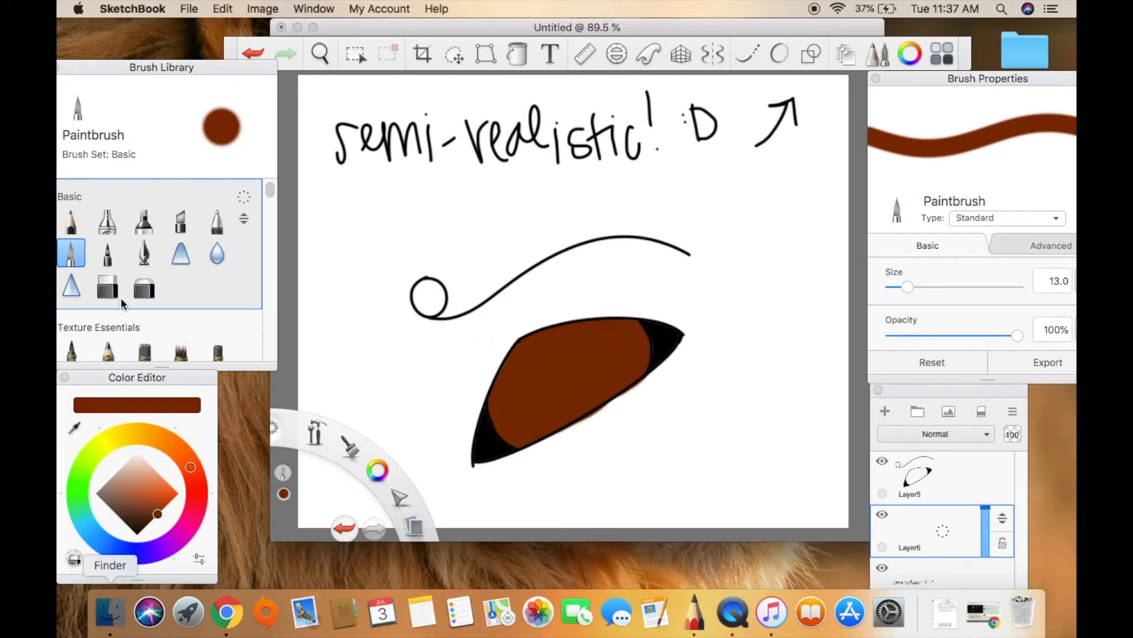
With the Hard Eraser at size 16.2, erase the brown spill below the eye and the line-art tip at its lower-left corner.
left_click(108, 286)
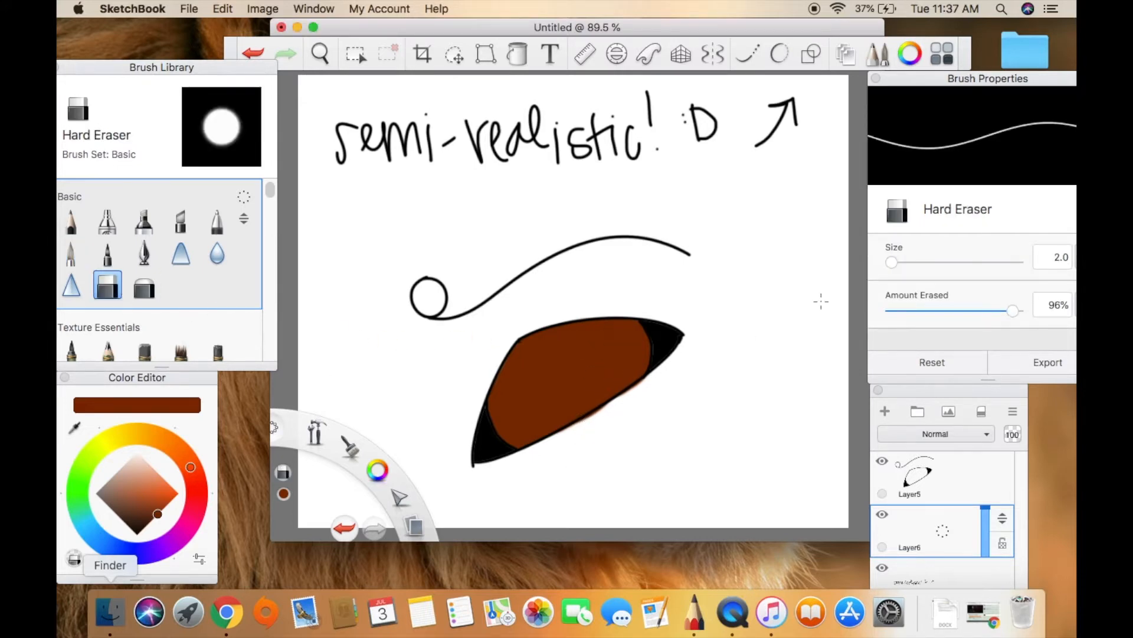
left_click(909, 262)
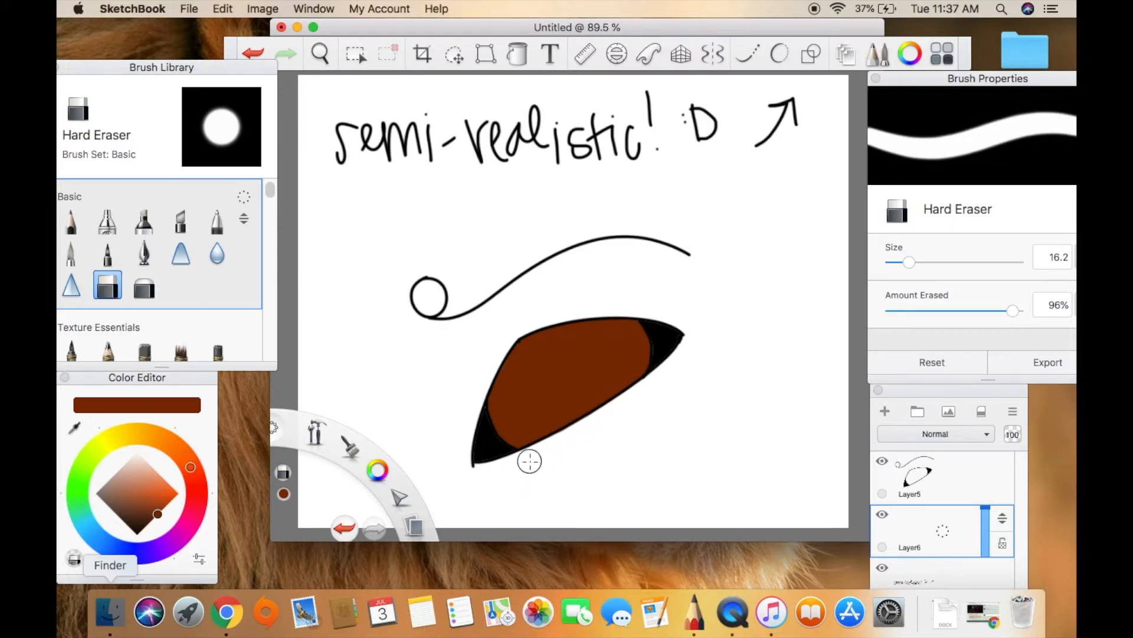
left_click(947, 490)
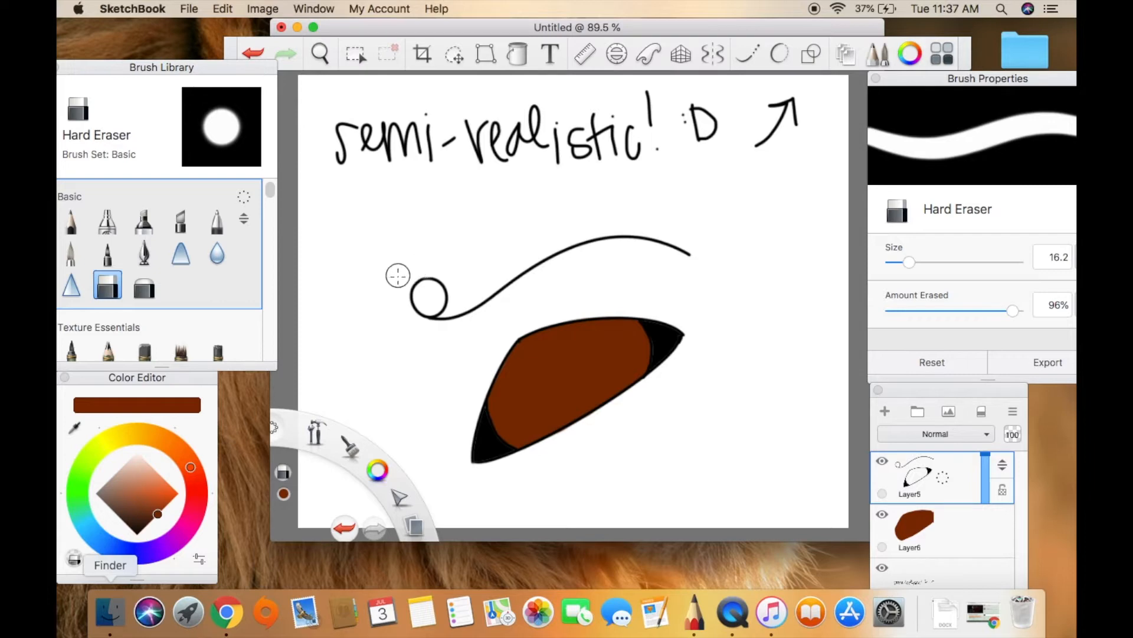
Select the reddish-brown area between the eye's black corners on Layer6 with the Magic Wand.
left_click(979, 531)
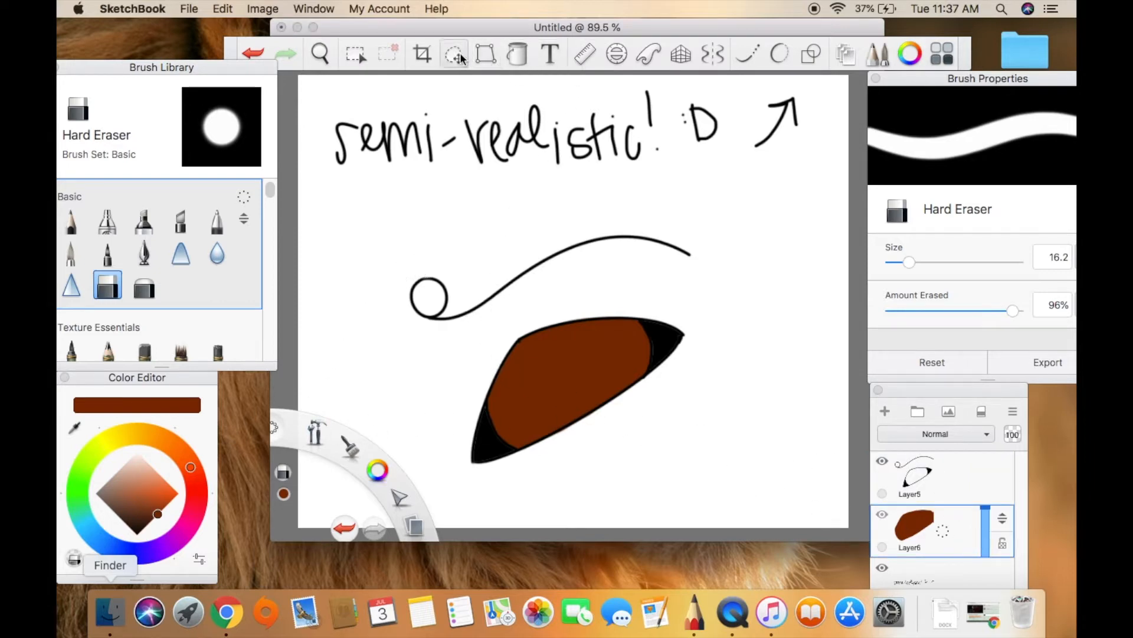
left_click(356, 53)
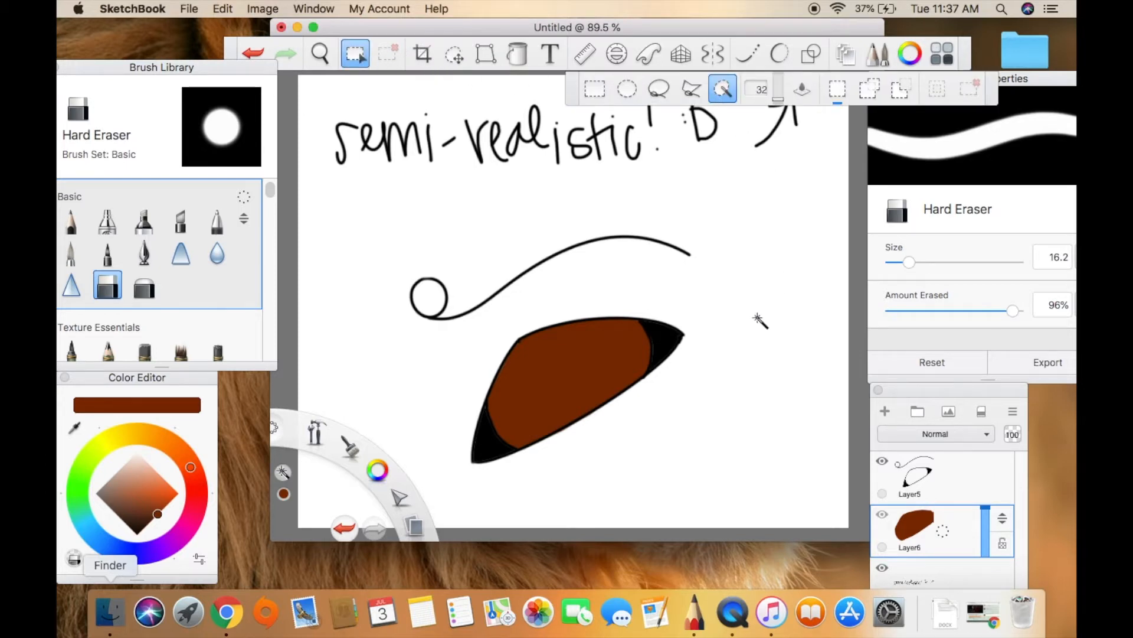
left_click(547, 428)
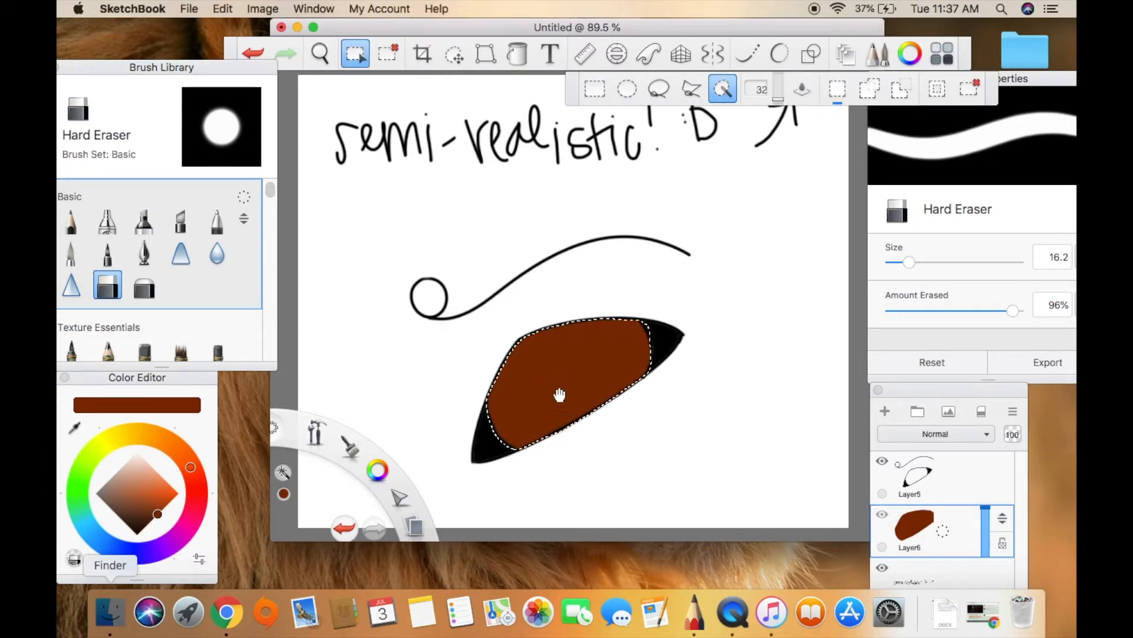
Shade the upper part of the selected eye area very dark brown with the Airbrush at size 99.9.
left_click(142, 525)
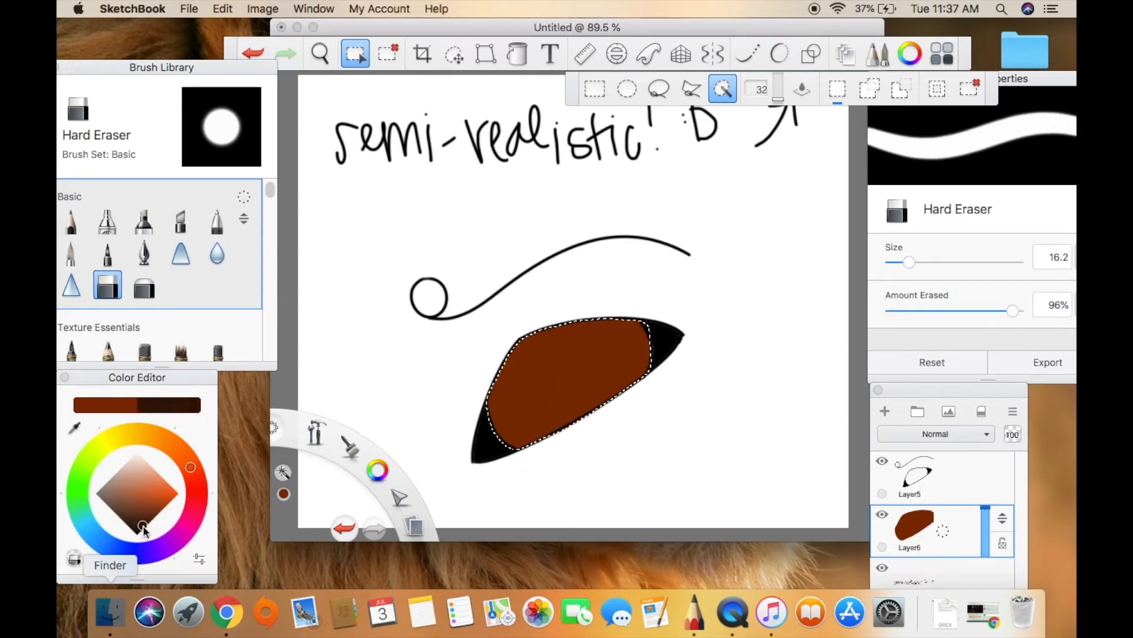
left_click(108, 229)
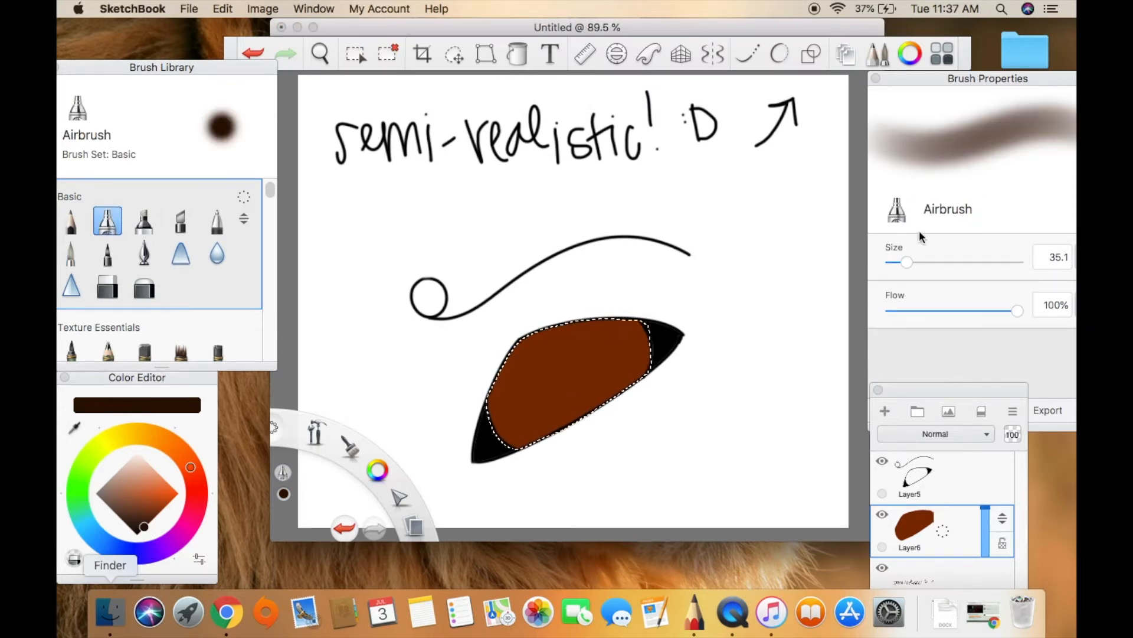
left_click_drag(908, 260, 938, 263)
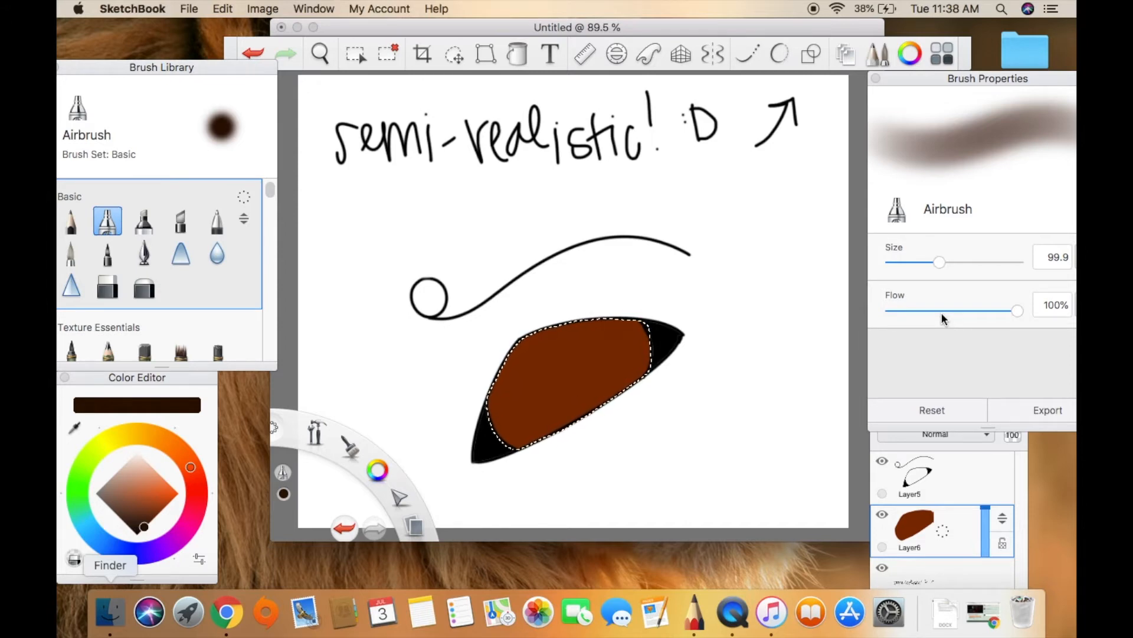
left_click_drag(643, 346, 559, 334)
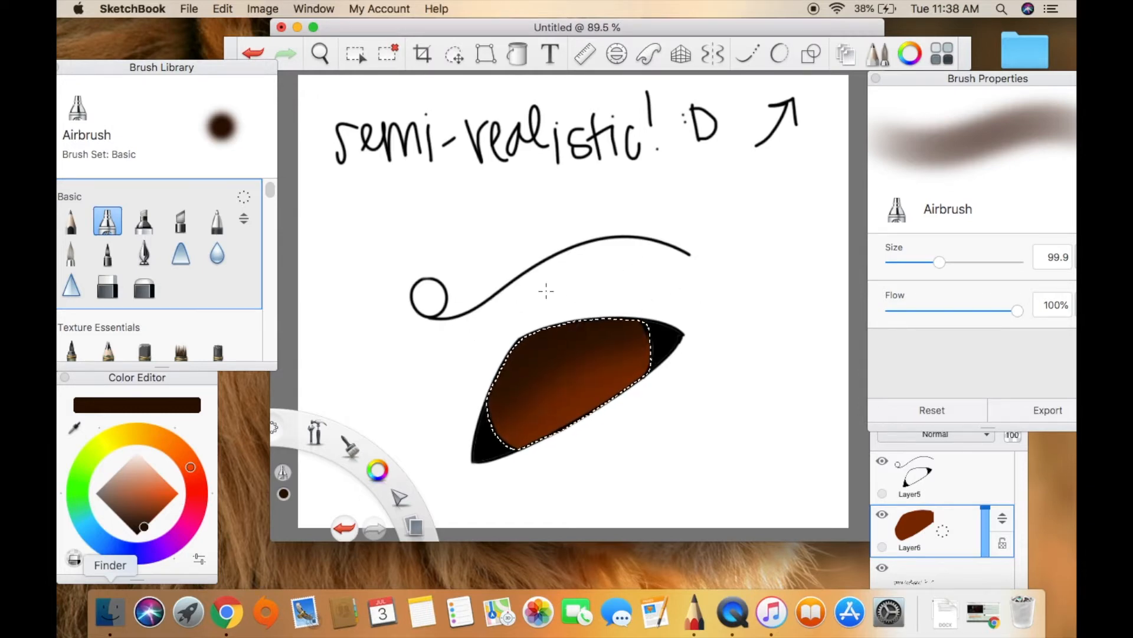
Sample the eye's reddish-brown, pick a brighter orange-brown, and airbrush the lower part of the selected area.
left_click(74, 426)
left_click(573, 413)
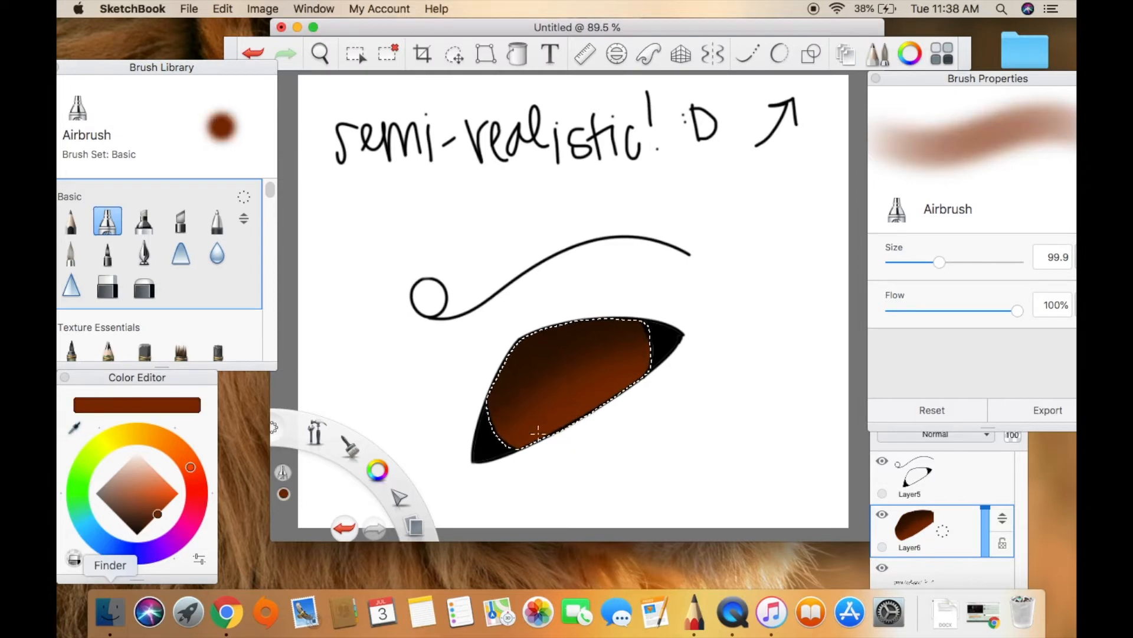
left_click(168, 503)
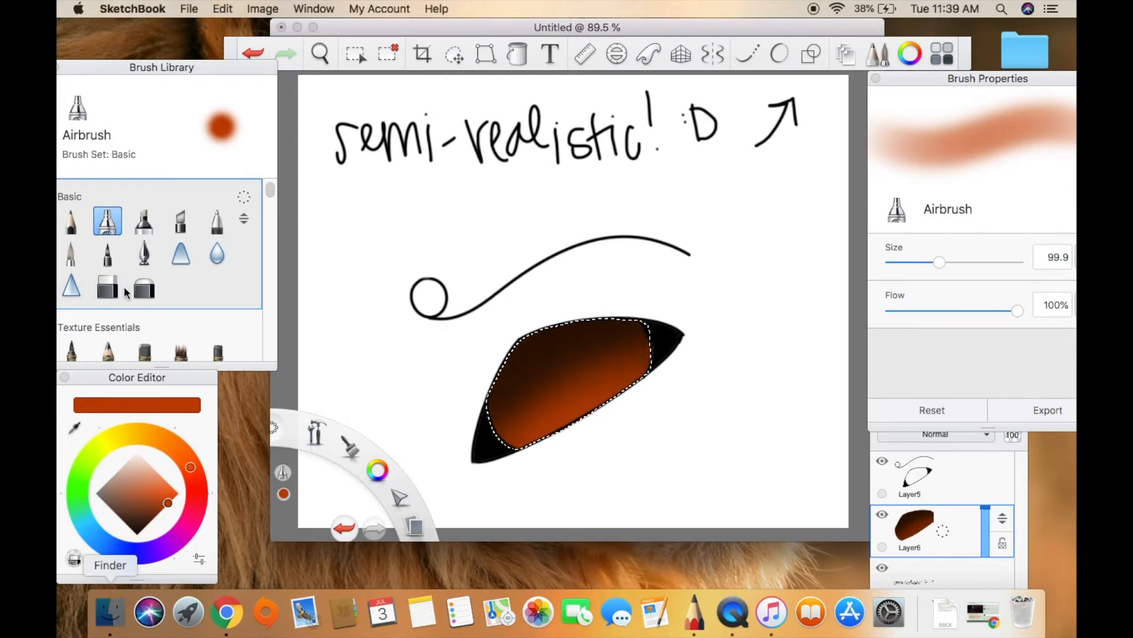
Add a layer between the line art and eye fill and paint a tapered black pupil with the Paintbrush at size 7.2.
left_click(70, 252)
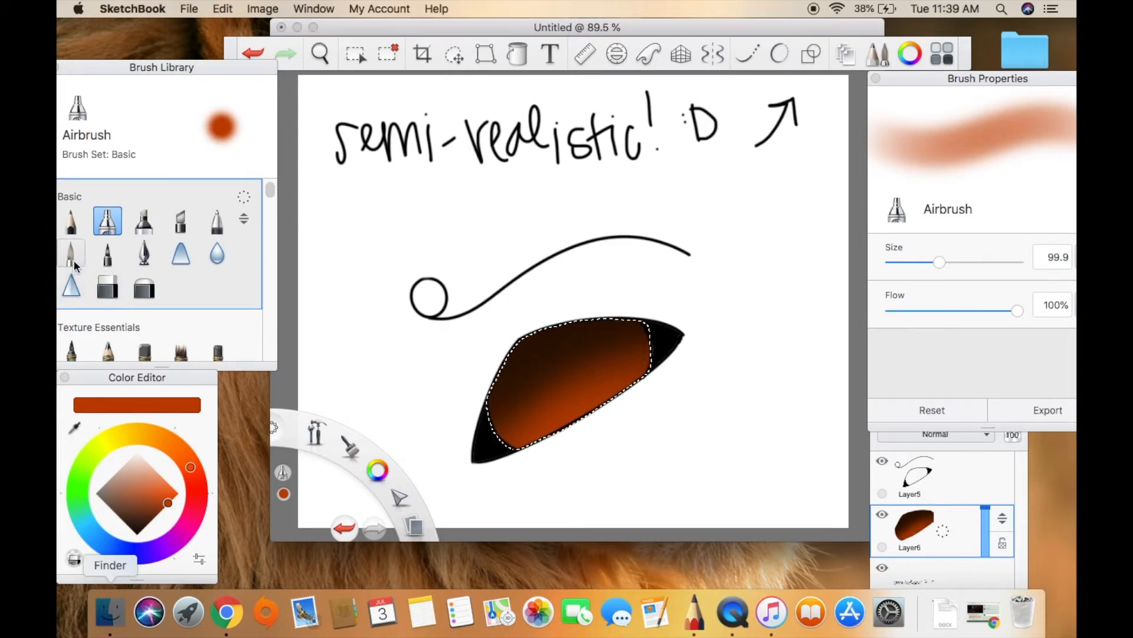
left_click(139, 531)
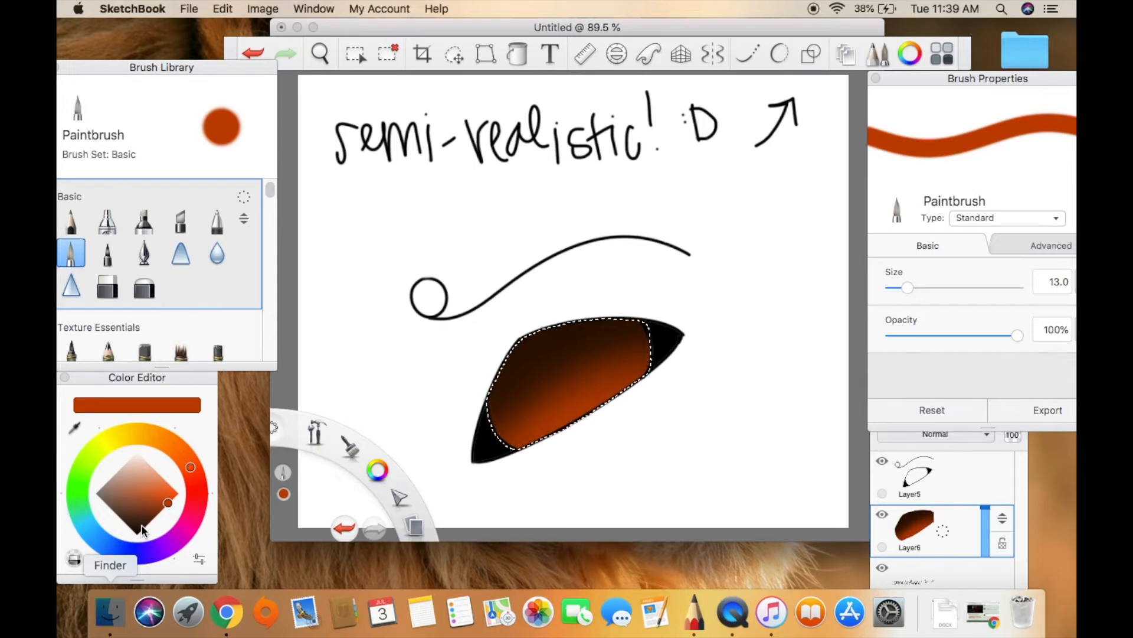
left_click(137, 534)
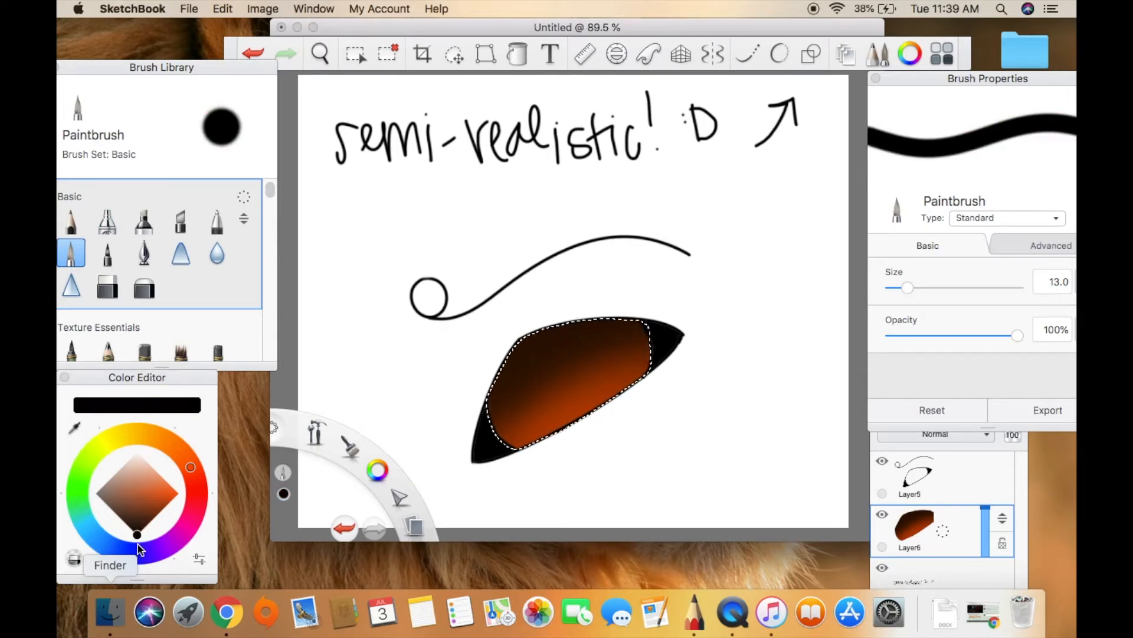
key("super+z")
left_click(902, 289)
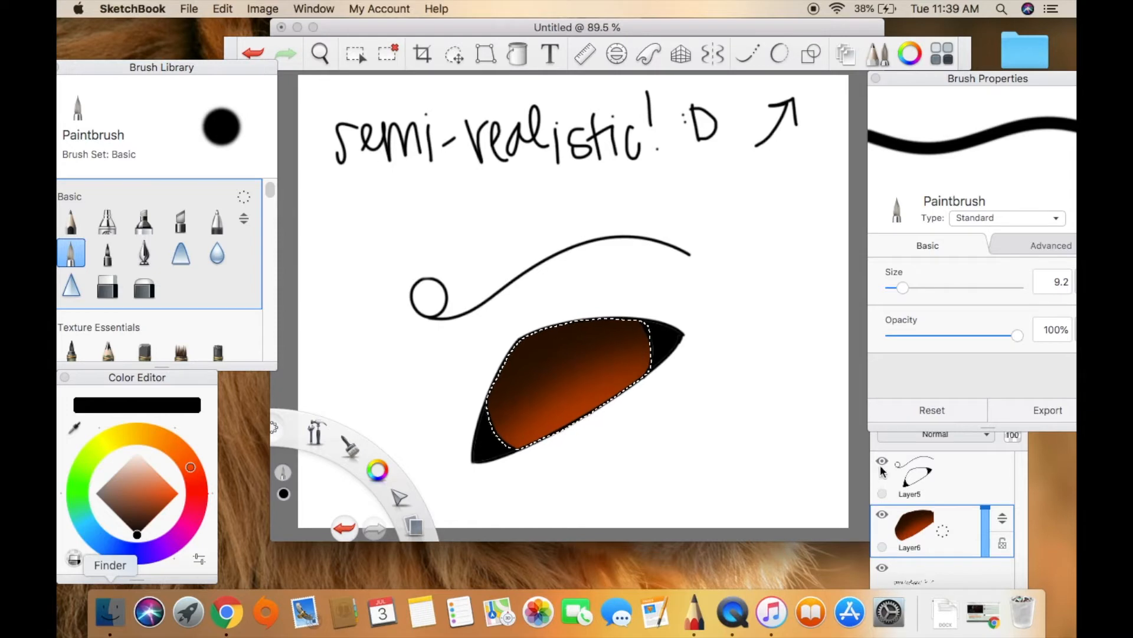
left_click(980, 463)
left_click(966, 542)
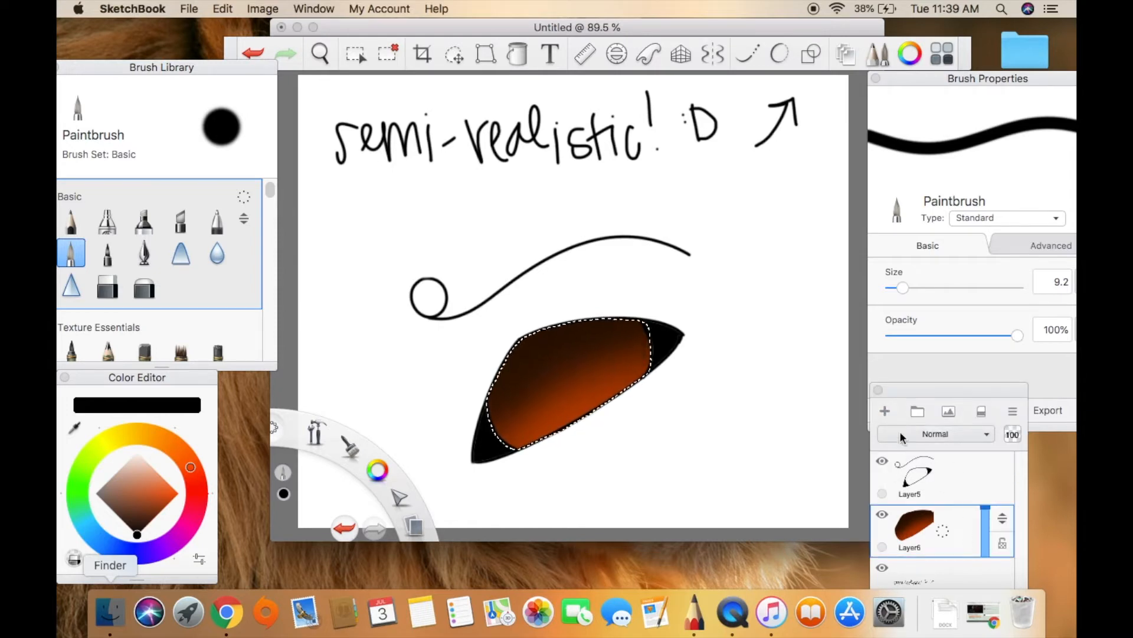
left_click(885, 412)
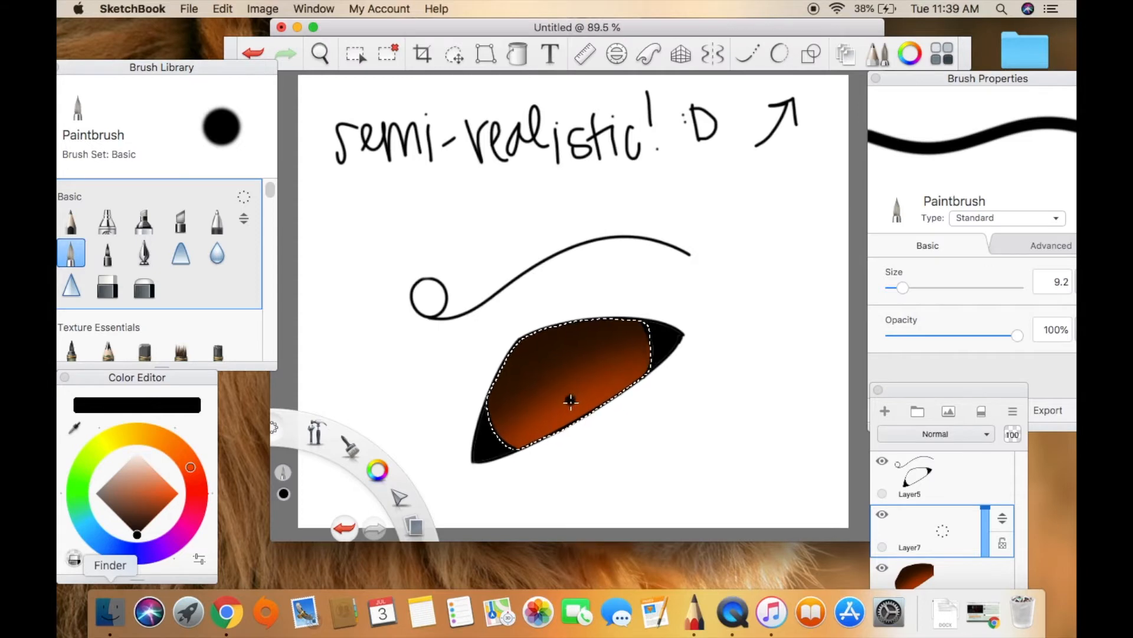
left_click_drag(903, 288, 901, 289)
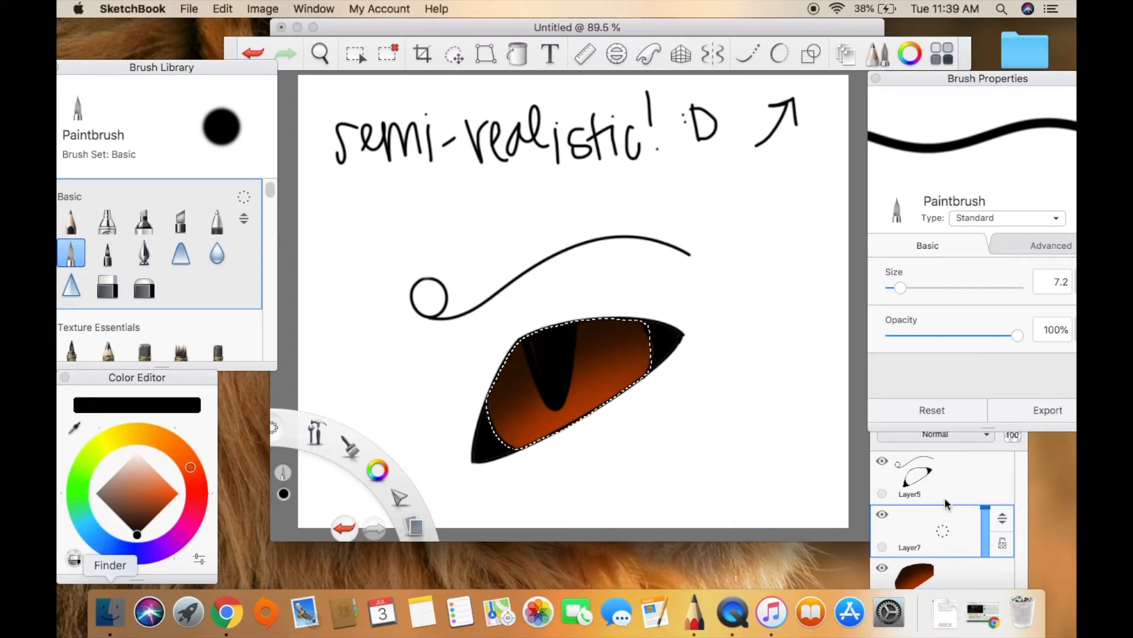
Return to the eye-fill layer, choose a bright orange based on the sampled iris color, and set the Paintbrush size to 15.0.
left_click(995, 567)
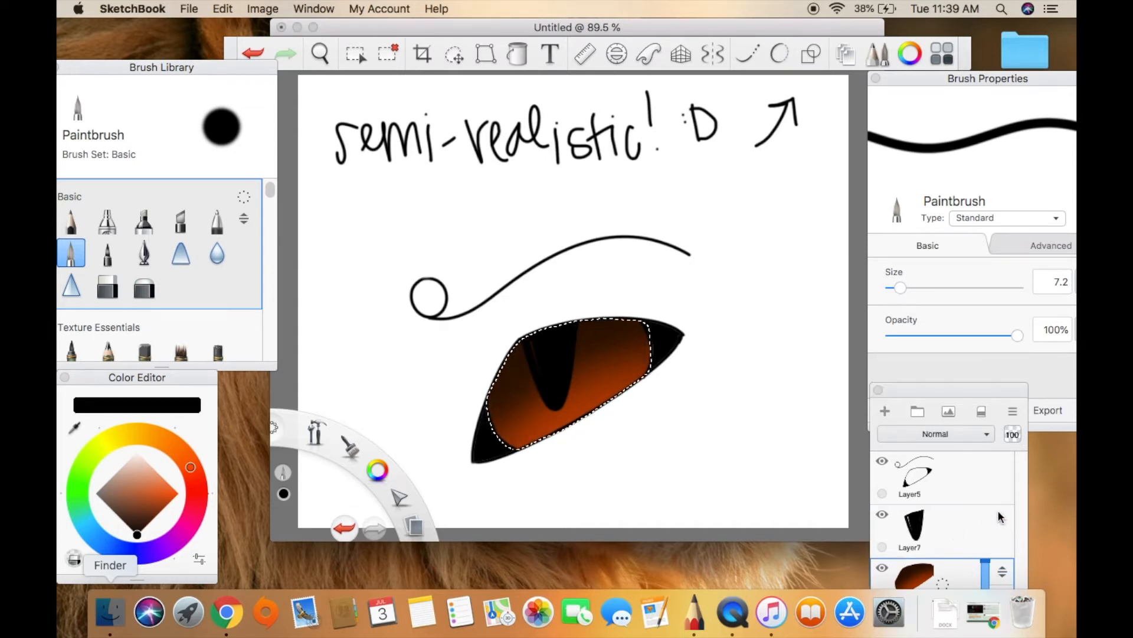
left_click_drag(934, 392, 939, 366)
left_click(563, 337)
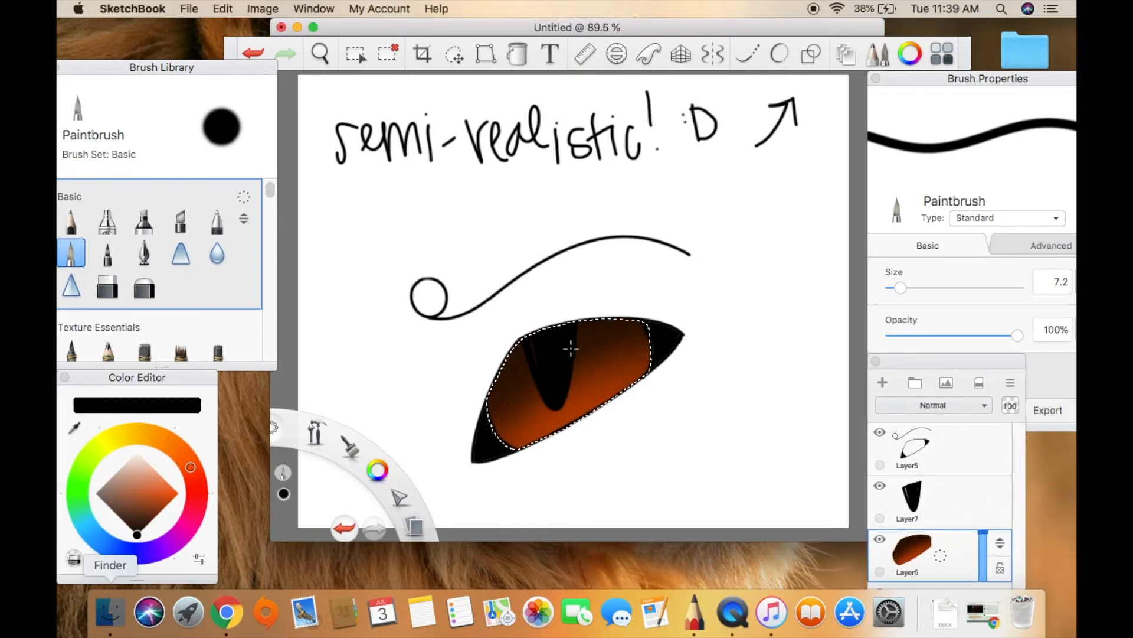
left_click(75, 429)
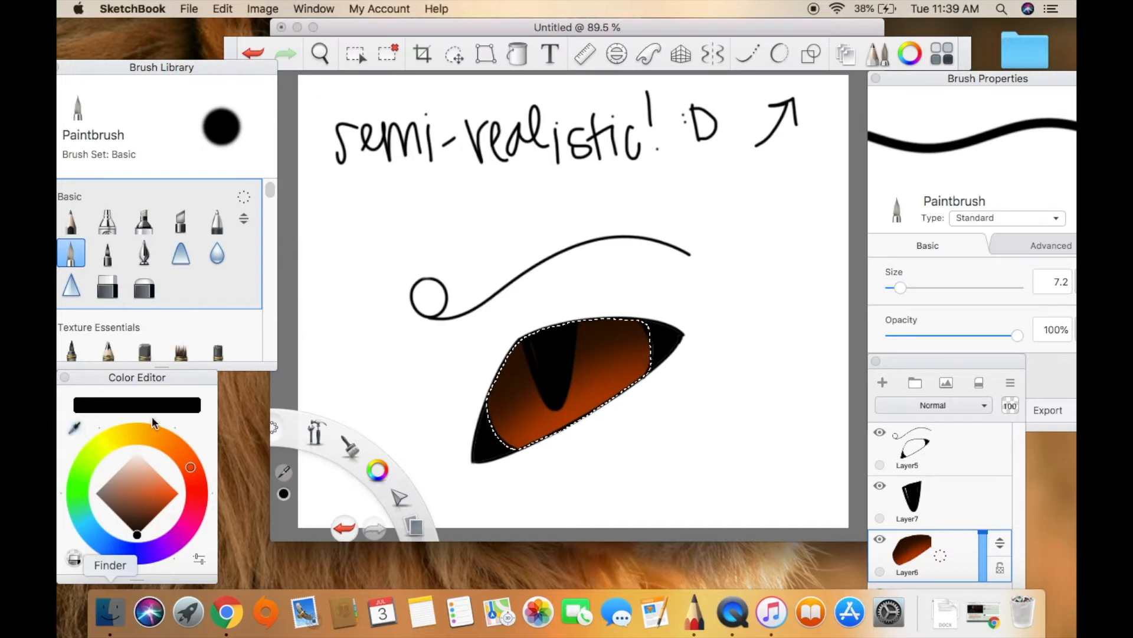
left_click(580, 403)
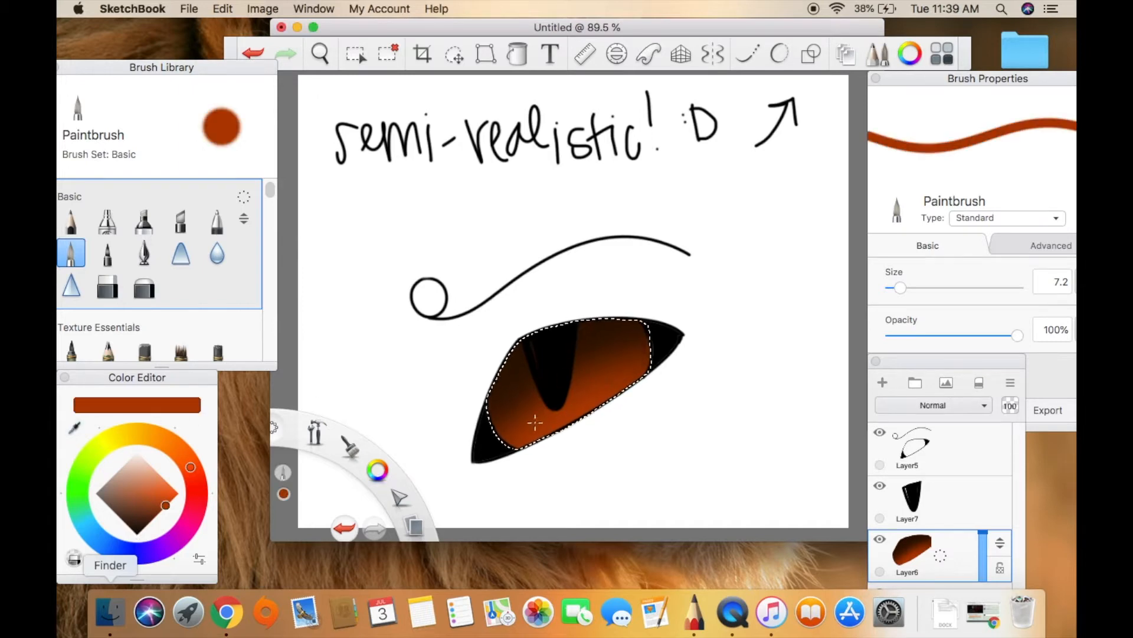
left_click(179, 493)
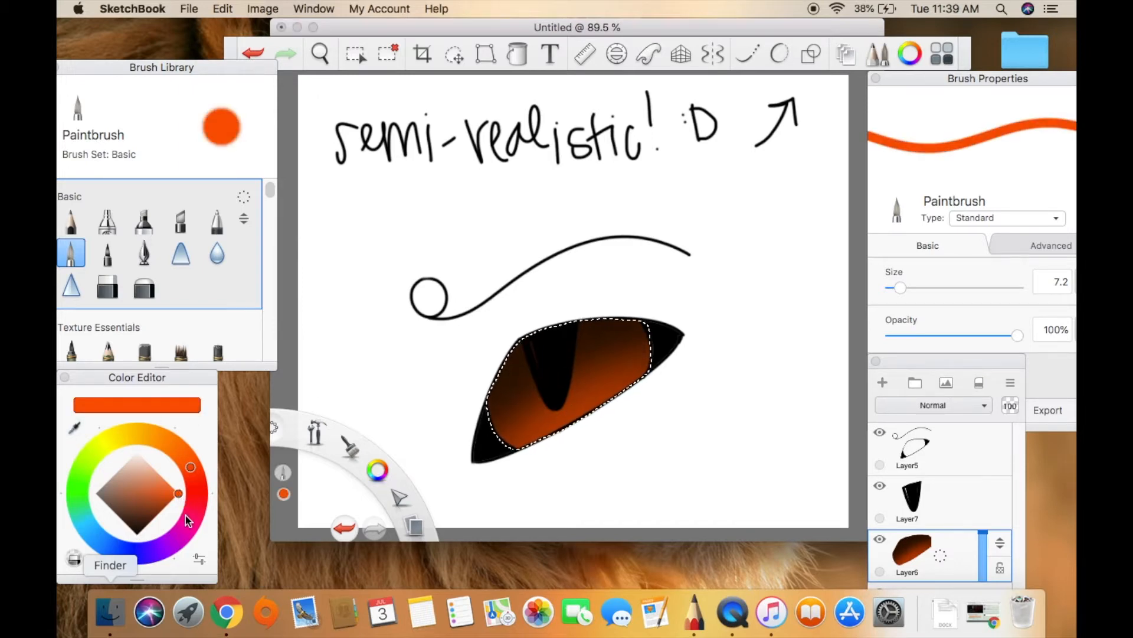
left_click_drag(524, 364, 525, 366)
left_click_drag(900, 288, 910, 287)
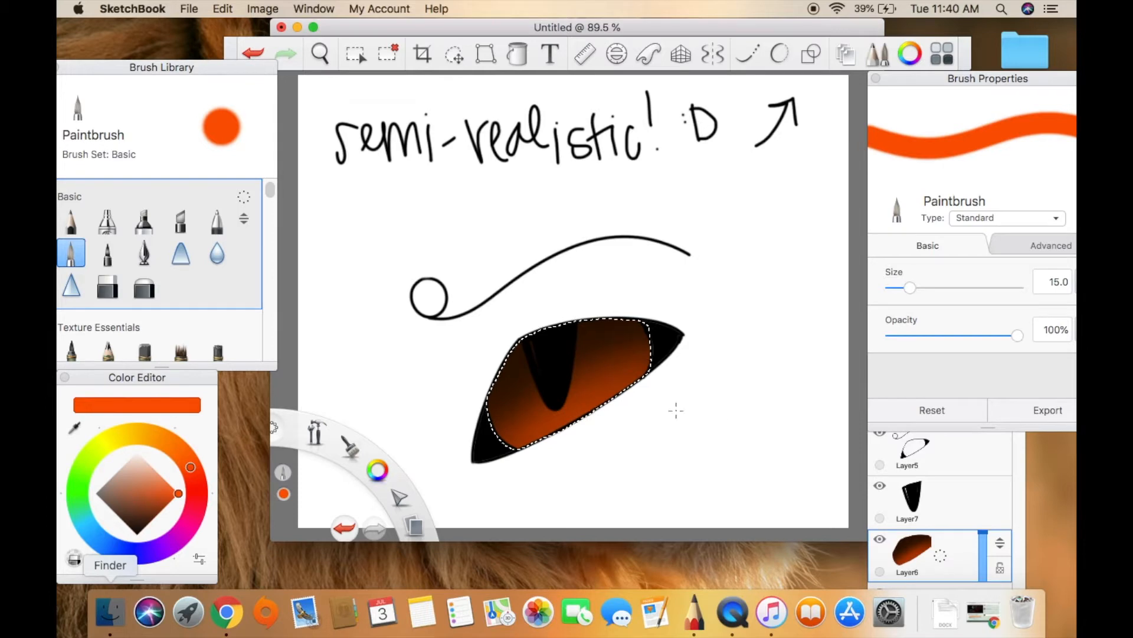
Fill the gap at the pupil's upper-left edge black on Layer7, and outline the pupil bright orange on Layer6.
left_click(991, 507)
left_click(138, 527)
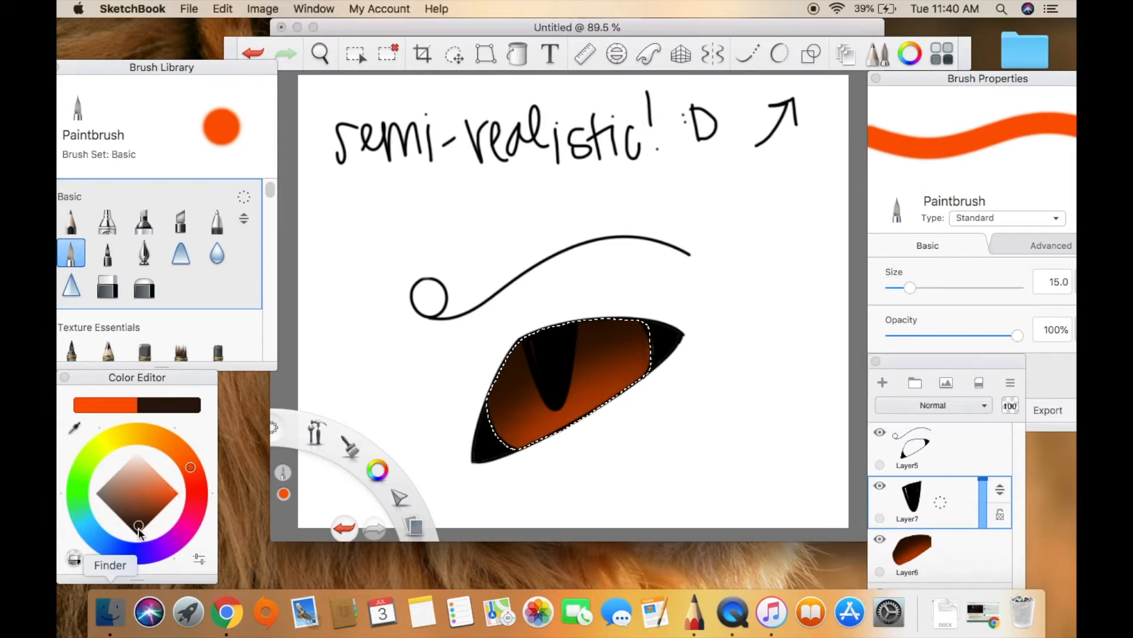
left_click_drag(139, 528, 136, 534)
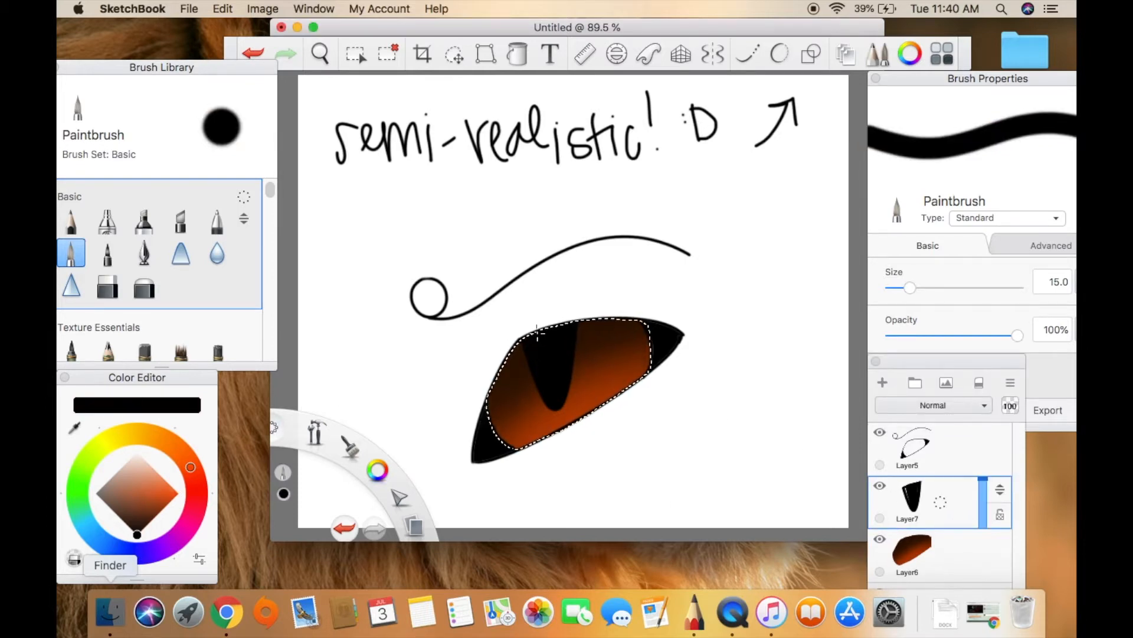
left_click(986, 558)
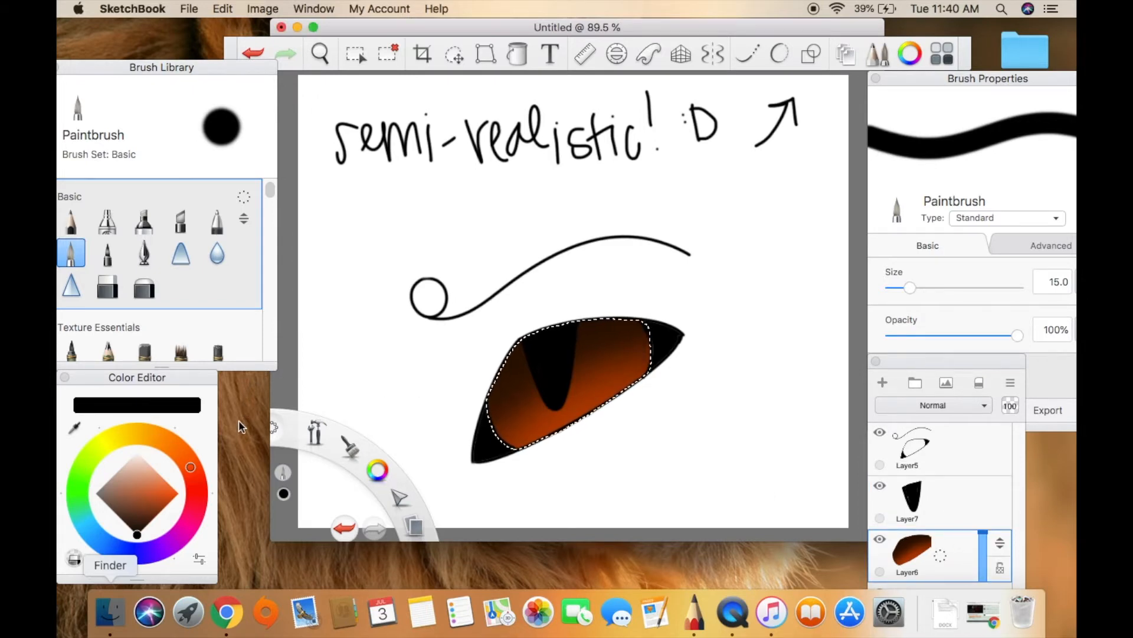
left_click(179, 493)
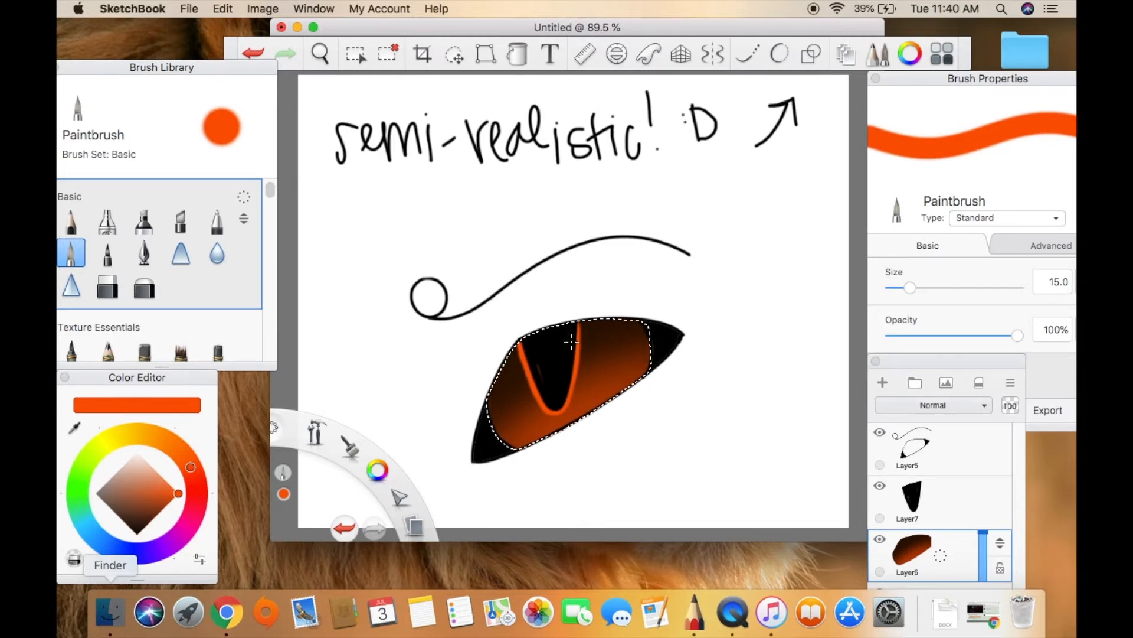
Touch up the black pupil on Layer7, and go over its bright orange outline on Layer6.
left_click(968, 504)
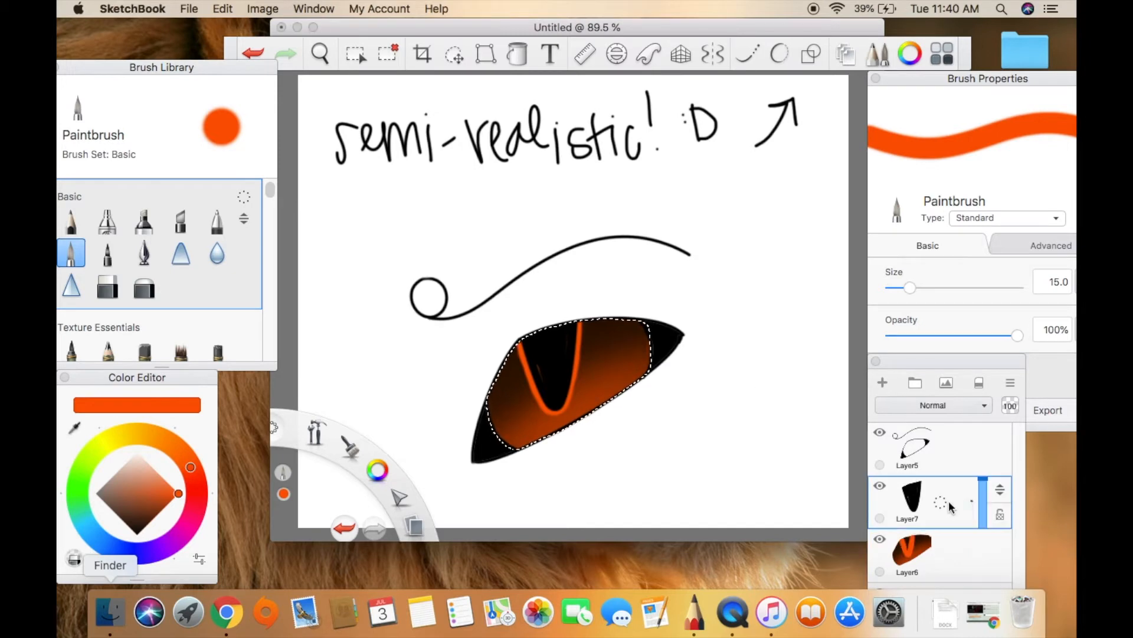
left_click(137, 534)
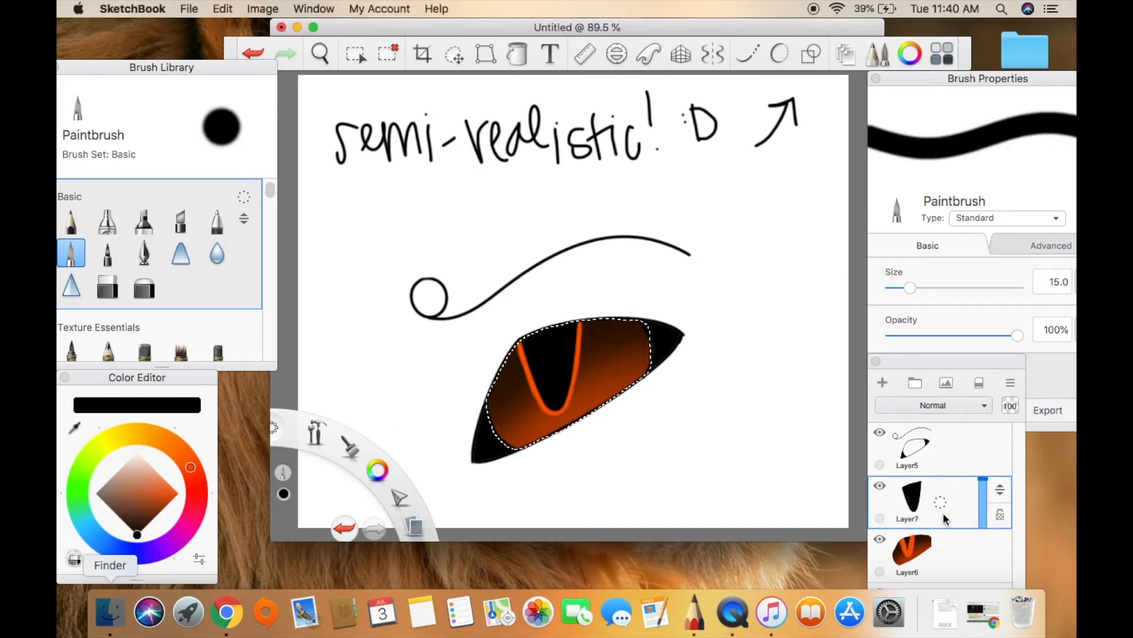
left_click(971, 556)
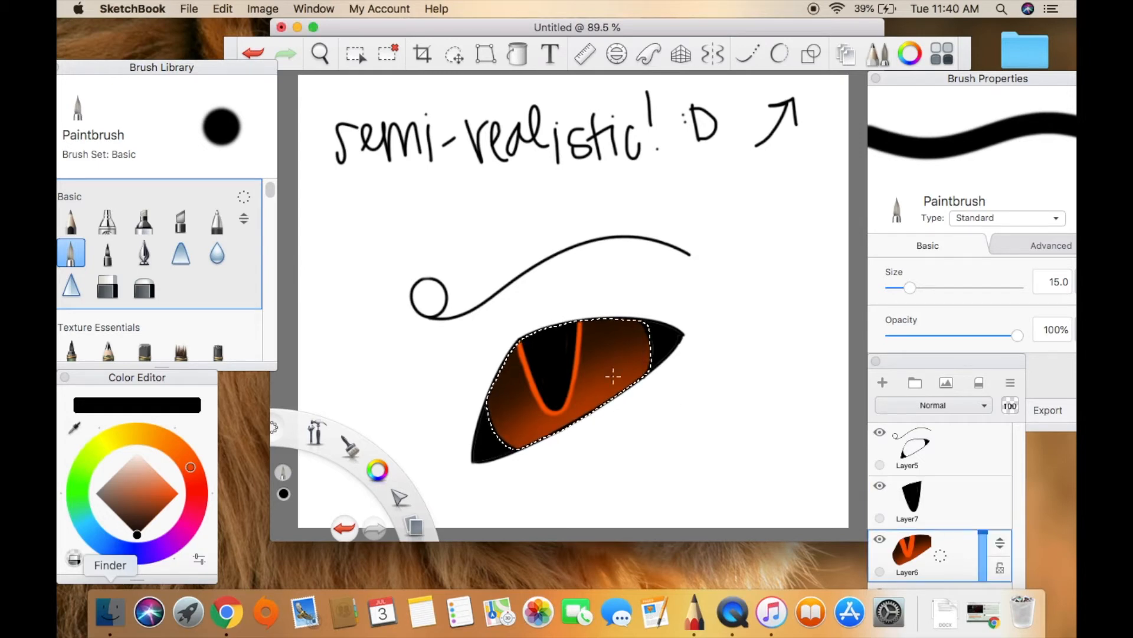
left_click(179, 493)
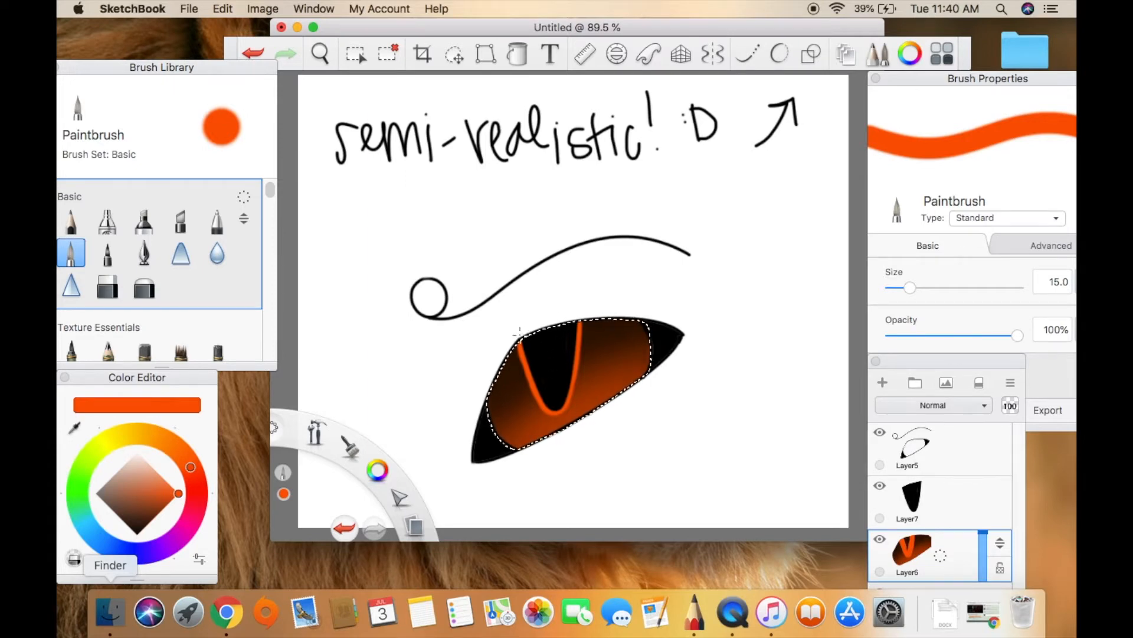
Paint a curved orange band around the pupil's lower end with the Paintbrush at size 10.4 and Predictive Stroke at level 5.
left_click_drag(907, 288, 900, 288)
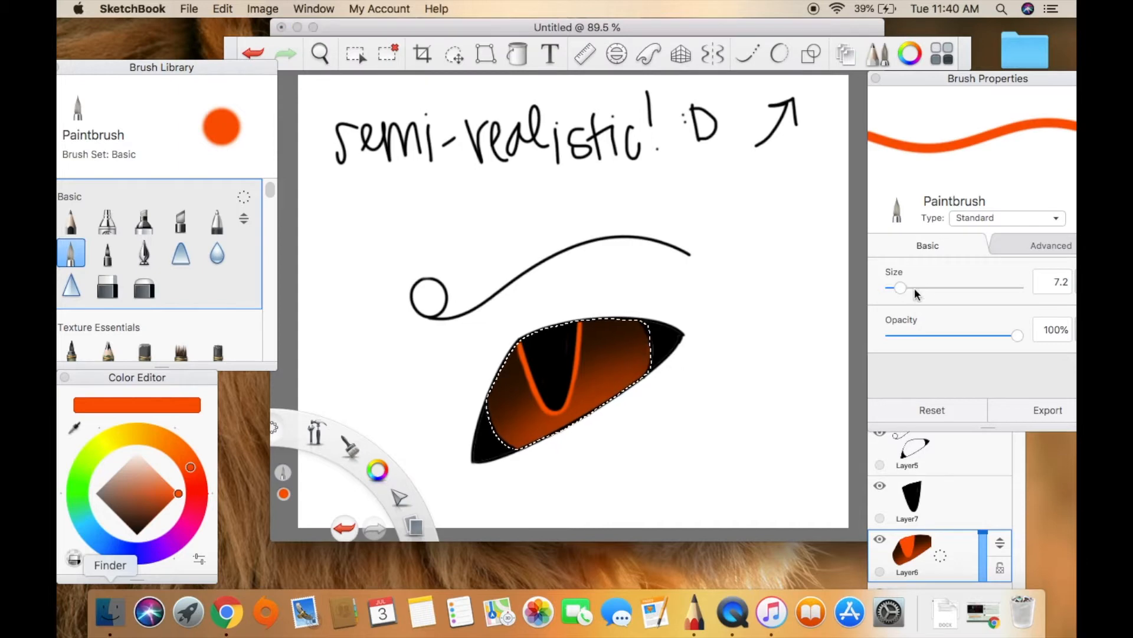
left_click(913, 288)
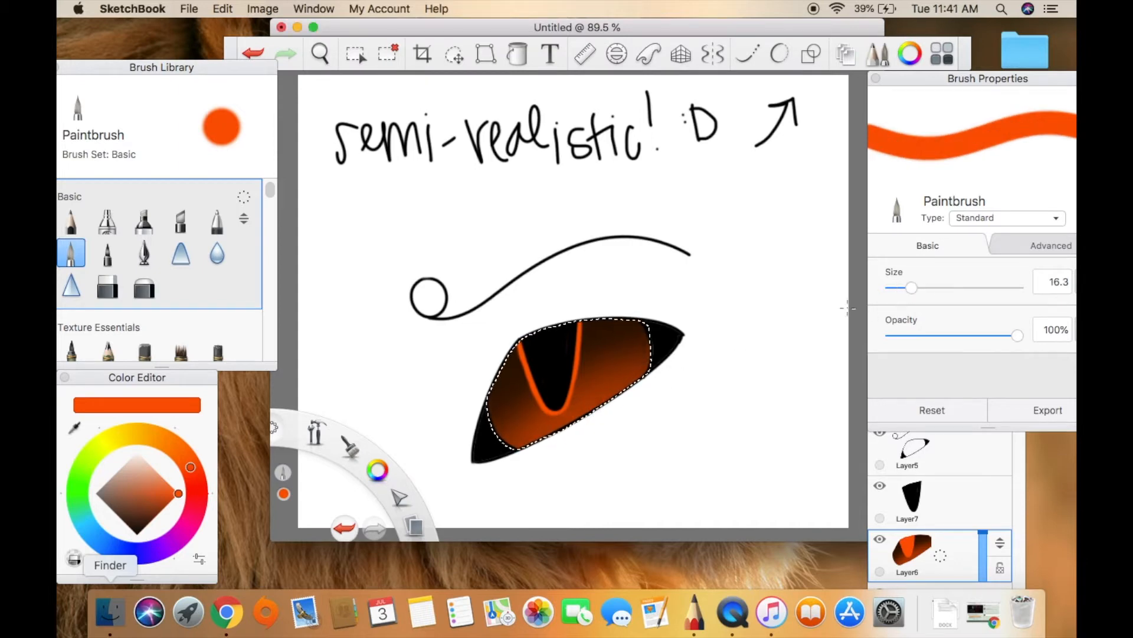
left_click(903, 287)
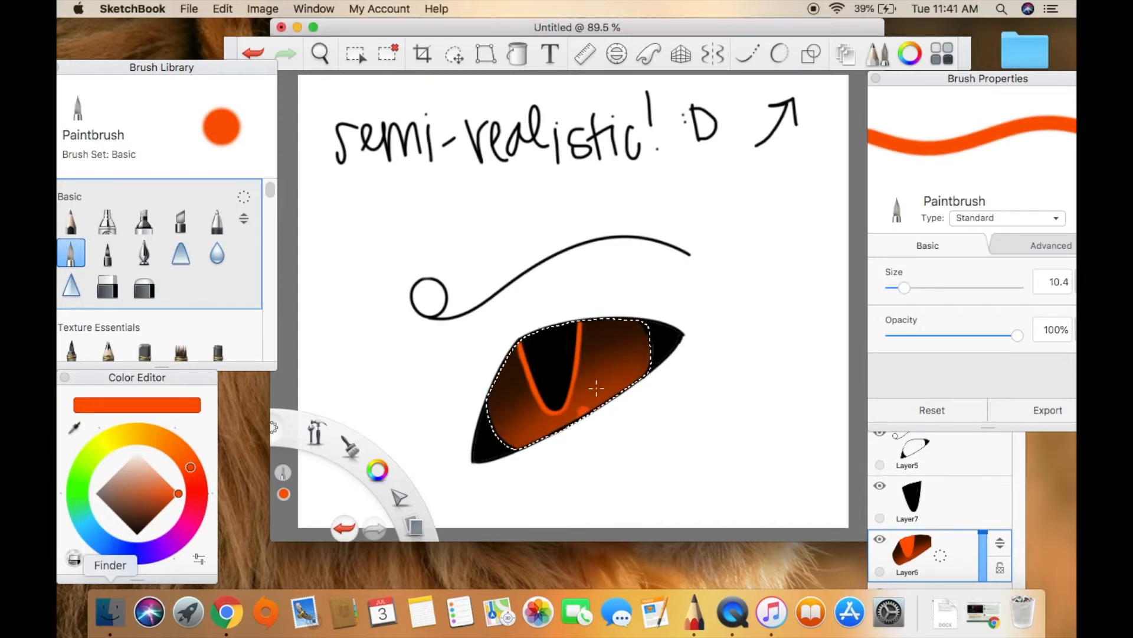
left_click(784, 55)
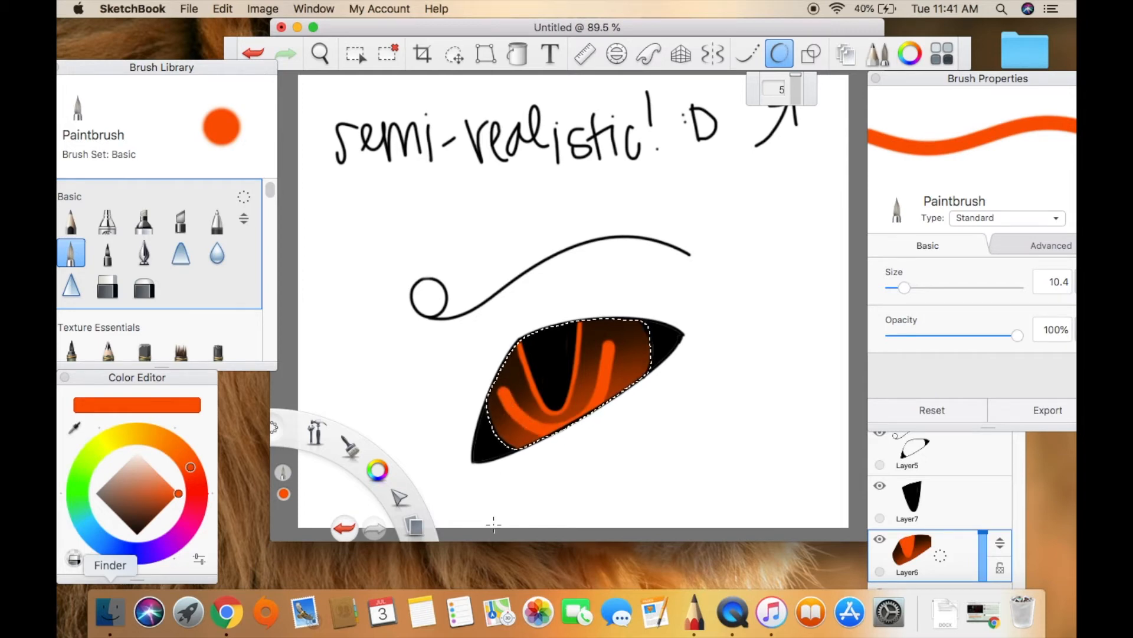
Smear the orange outline and band around the pupil into jagged iris streaks, using Smear at size 5.8 and amount 100%.
left_click(186, 260)
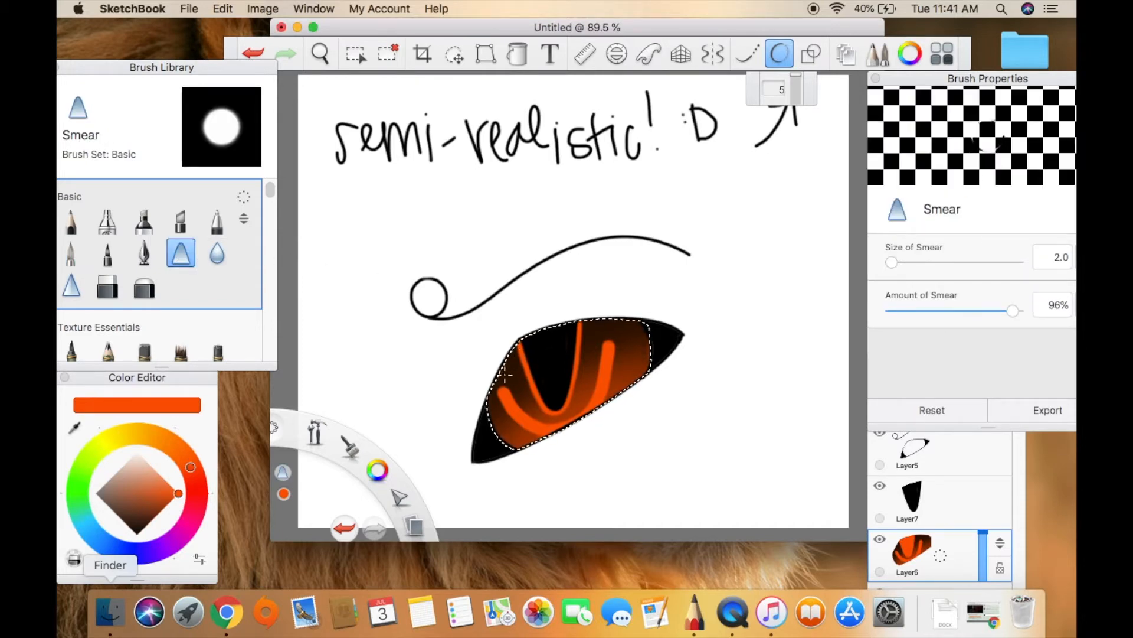
left_click(252, 52)
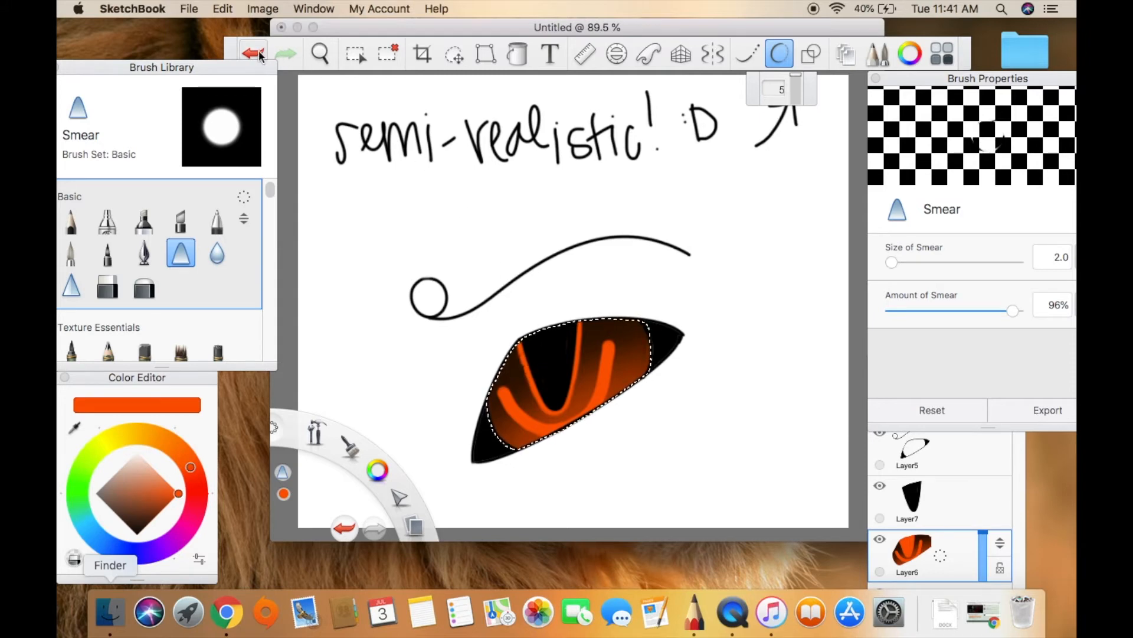
left_click_drag(1013, 313, 1021, 310)
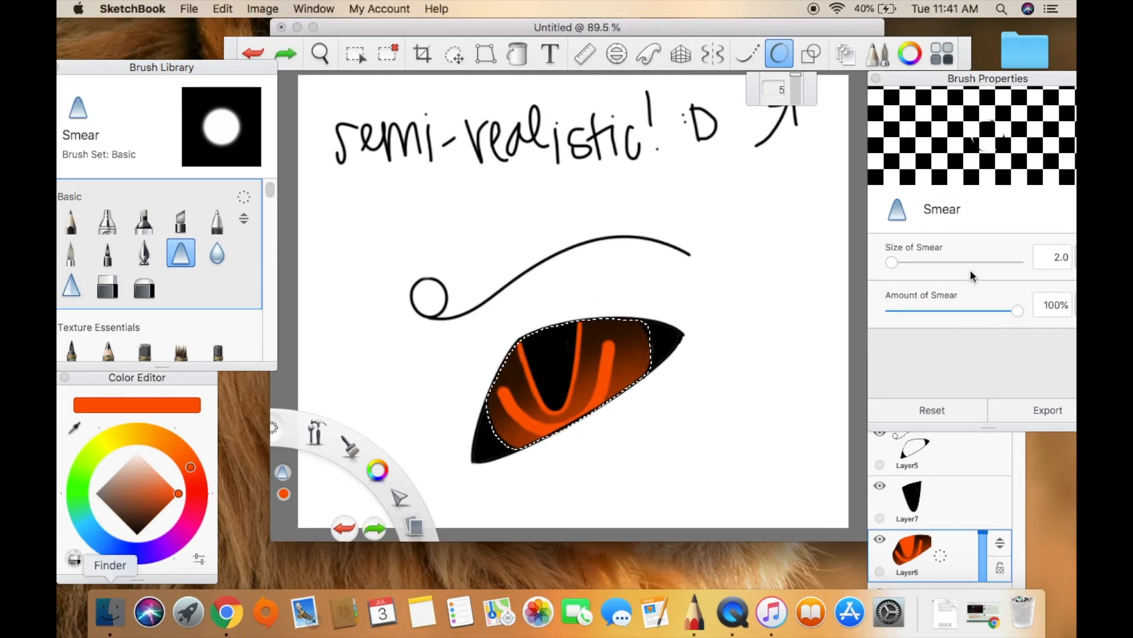
left_click_drag(892, 263, 891, 263)
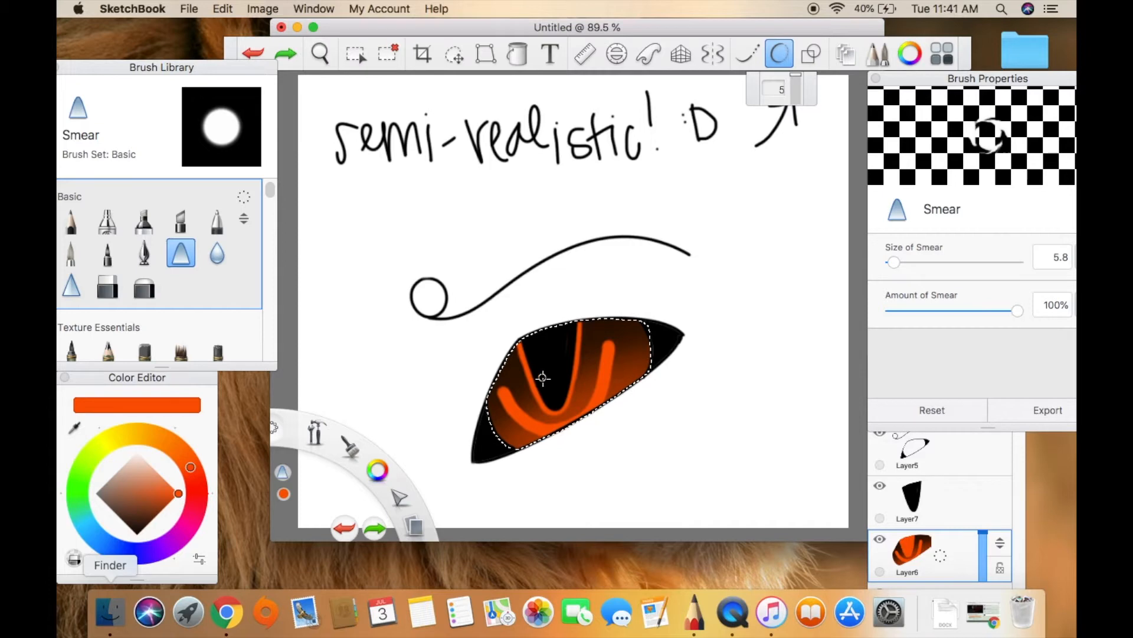
left_click_drag(528, 346, 545, 337)
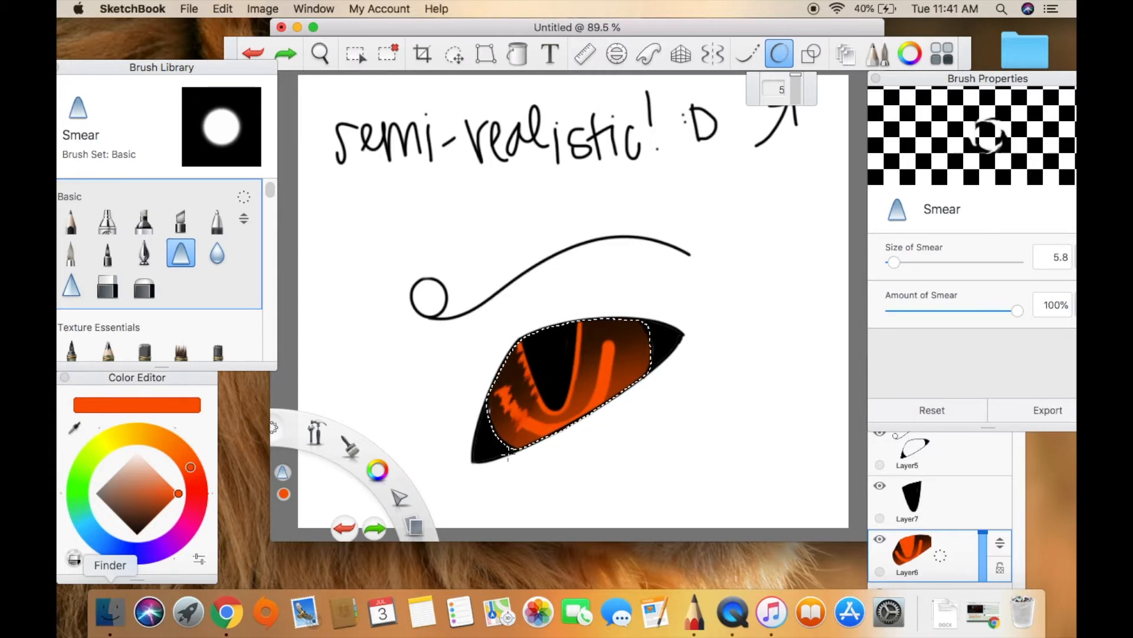
mouse_move(553, 388)
left_mouse_down()
mouse_move(559, 359)
mouse_move(498, 406)
mouse_move(522, 356)
left_mouse_up()
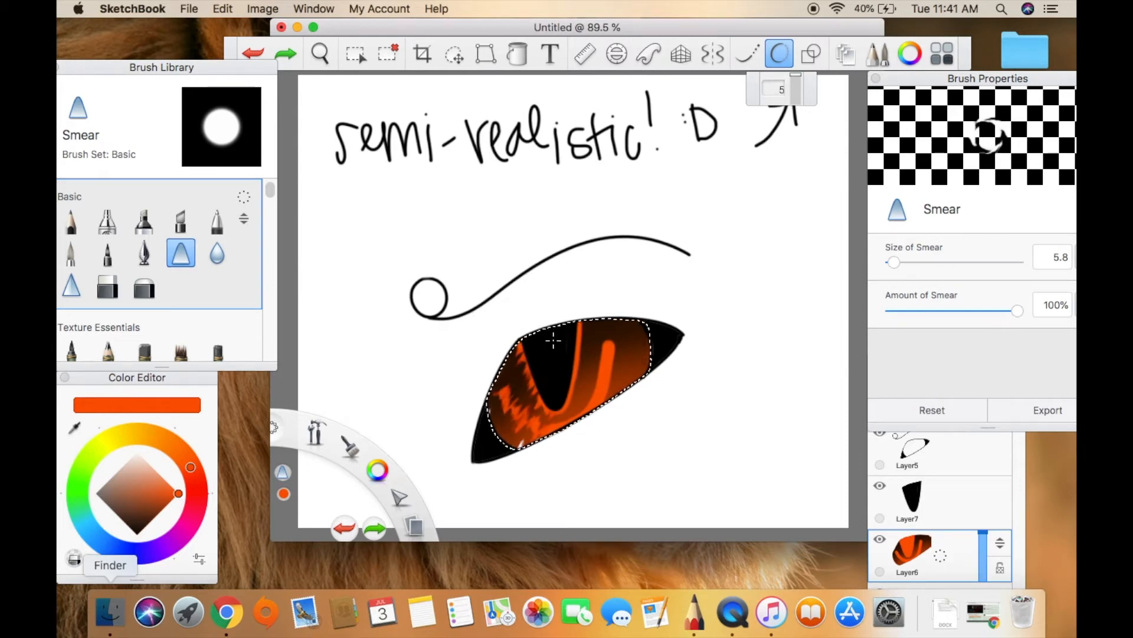
left_click_drag(550, 421, 525, 433)
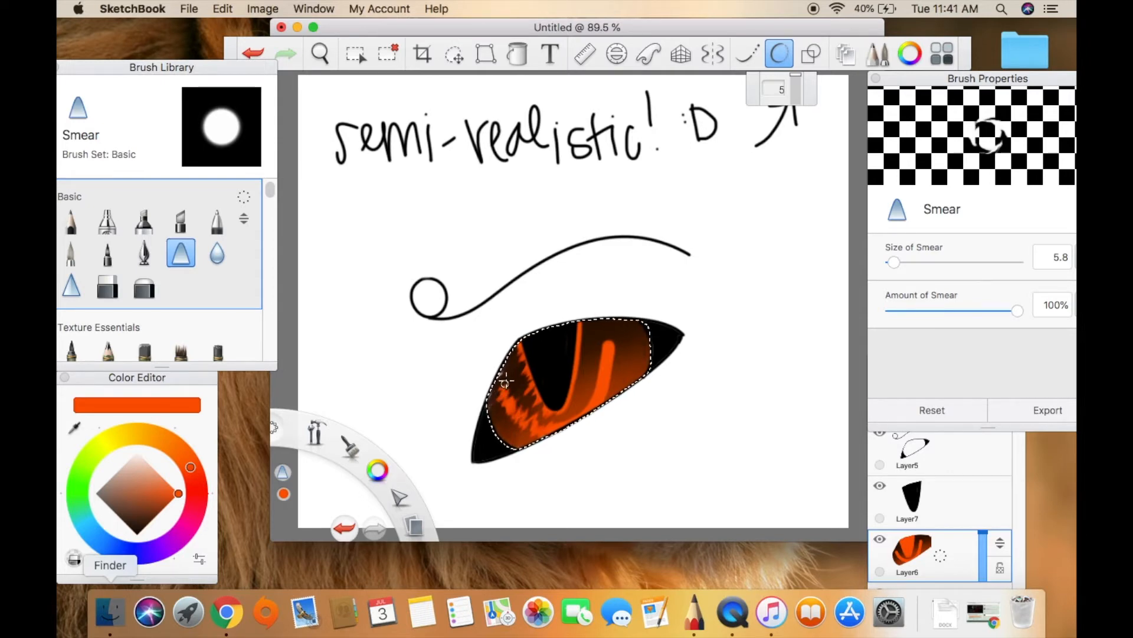
left_click_drag(559, 423, 554, 413)
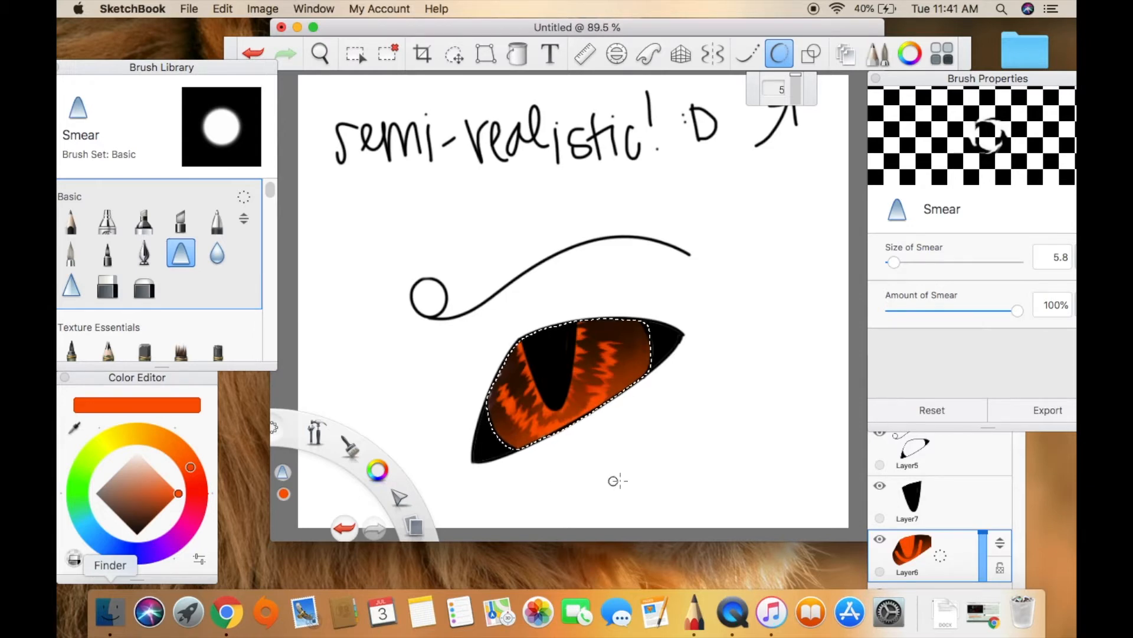
Add a layer above the pupil layer and airbrush pale peach over the lower part of the iris at size 99.9.
left_click(961, 544)
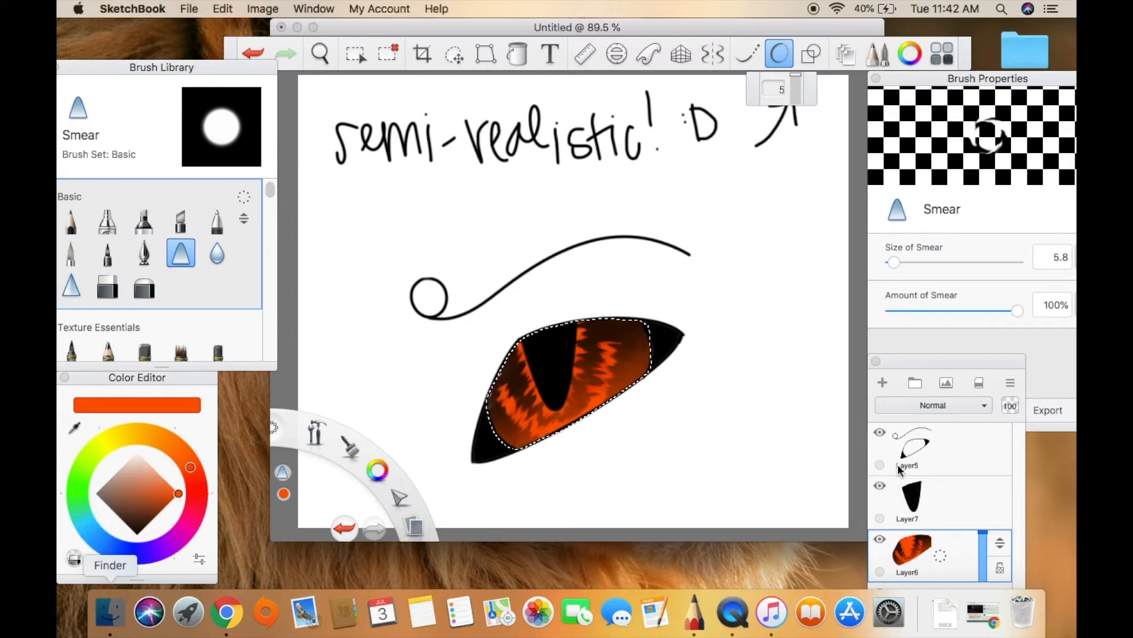
left_click(976, 503)
left_click(882, 383)
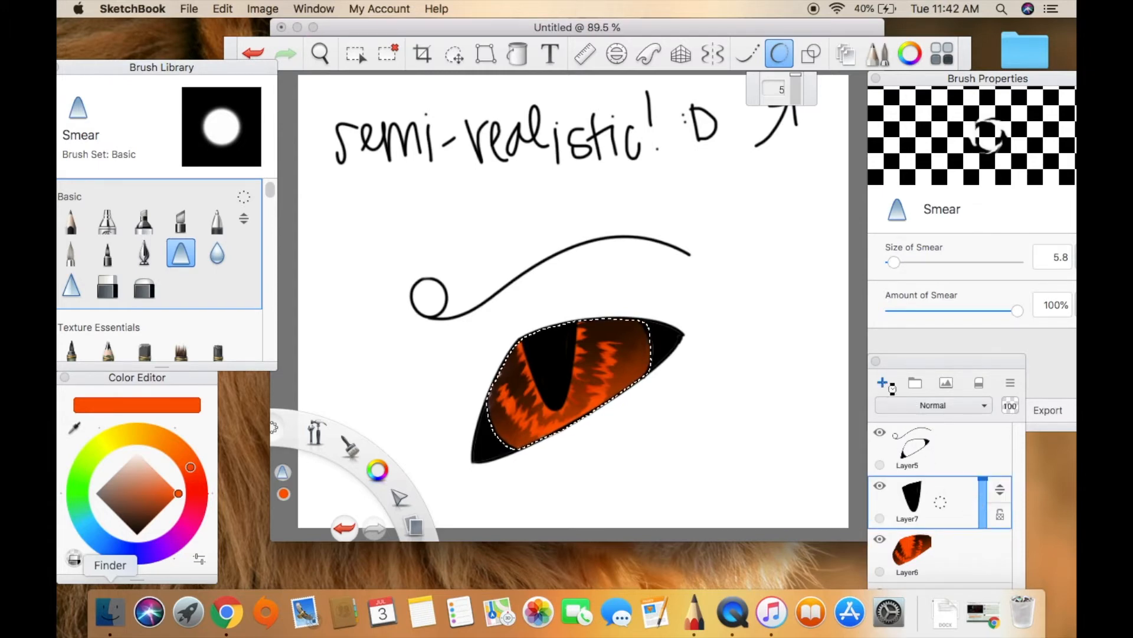
left_click(145, 461)
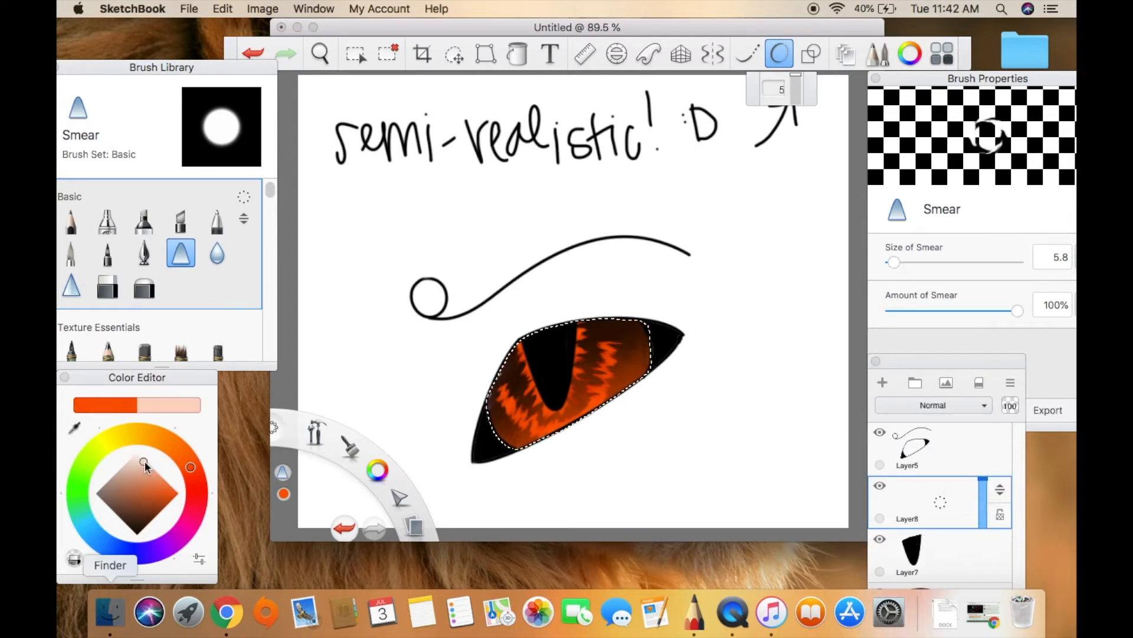
left_click(107, 222)
mouse_move(572, 435)
left_mouse_down()
mouse_move(592, 440)
mouse_move(572, 452)
mouse_move(559, 444)
mouse_move(610, 413)
mouse_move(588, 458)
left_mouse_up()
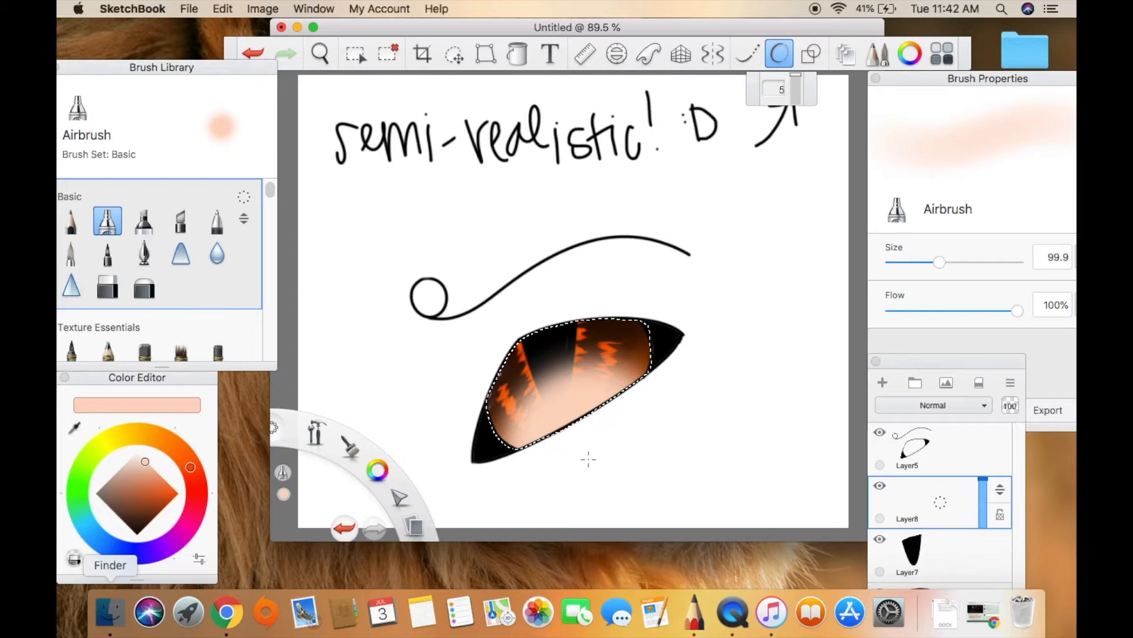
Set the pale peach layer to Overlay blending and its opacity to 63%.
left_click(961, 404)
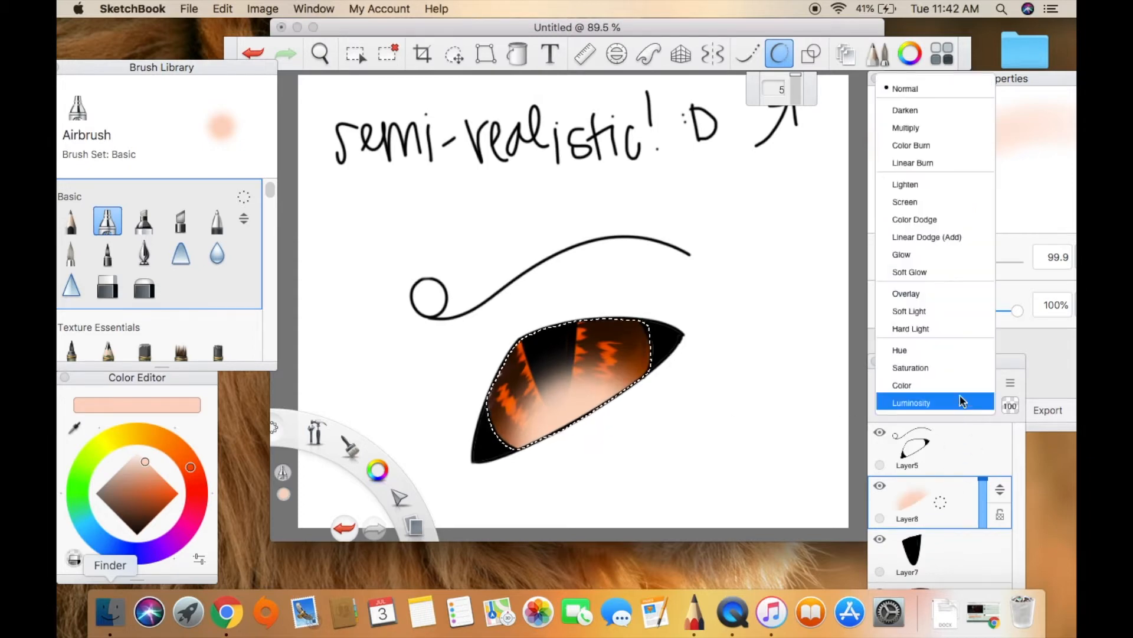
left_click(922, 294)
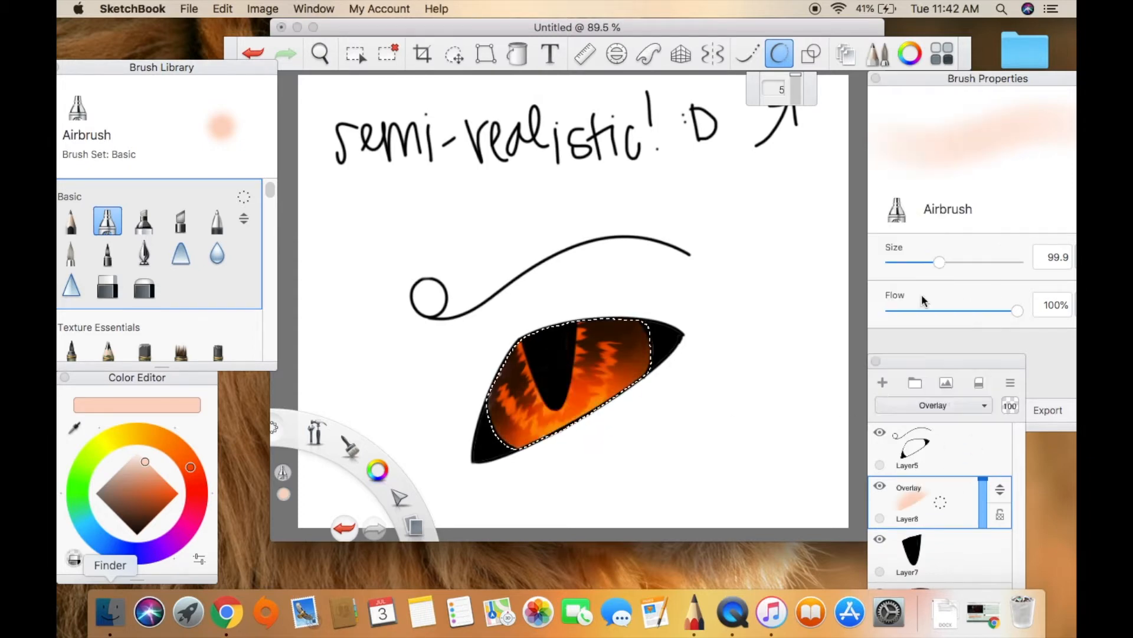
left_click_drag(983, 483, 983, 494)
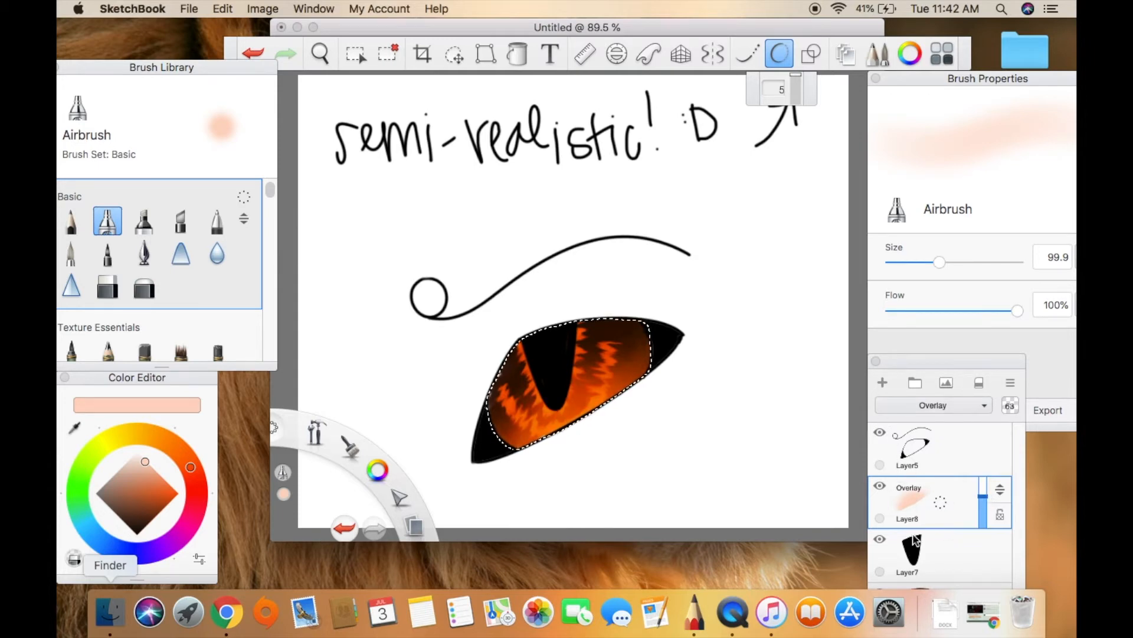
Add a layer above the pupil layer, airbrush black shading over the upper iris, and set the layer's opacity to 67%.
left_click(972, 549)
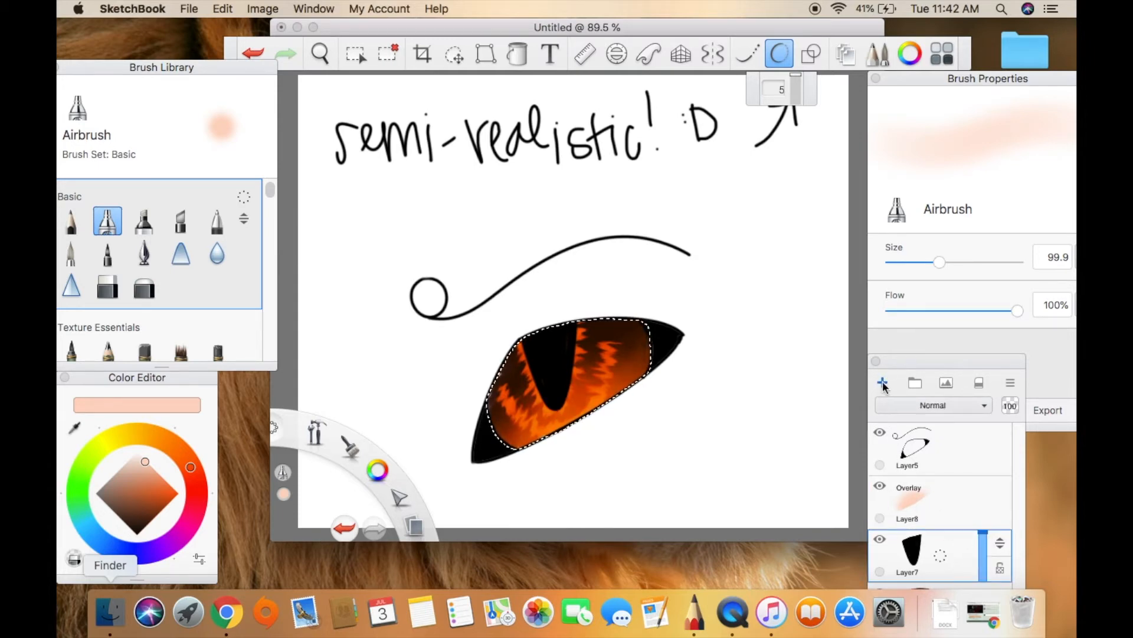
left_click(882, 383)
left_click(143, 515)
left_click_drag(139, 528, 138, 549)
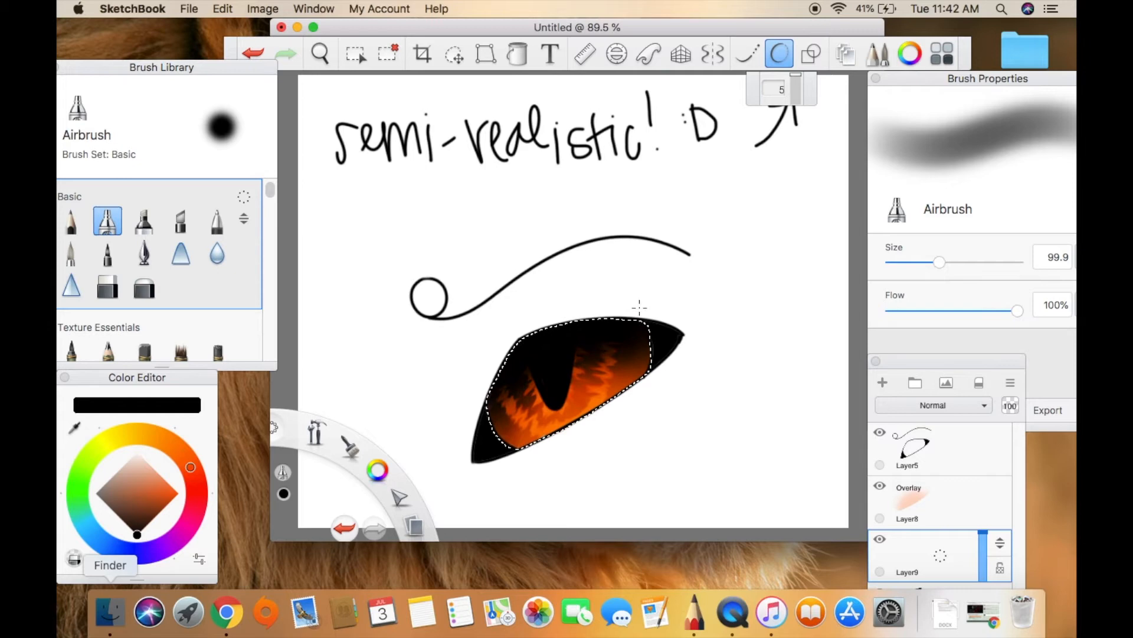
left_click_drag(982, 559, 987, 548)
Try Color Burn, Color Dodge and Linear Dodge (Add) on the black shading layer, and settle on Linear Burn.
left_click(968, 405)
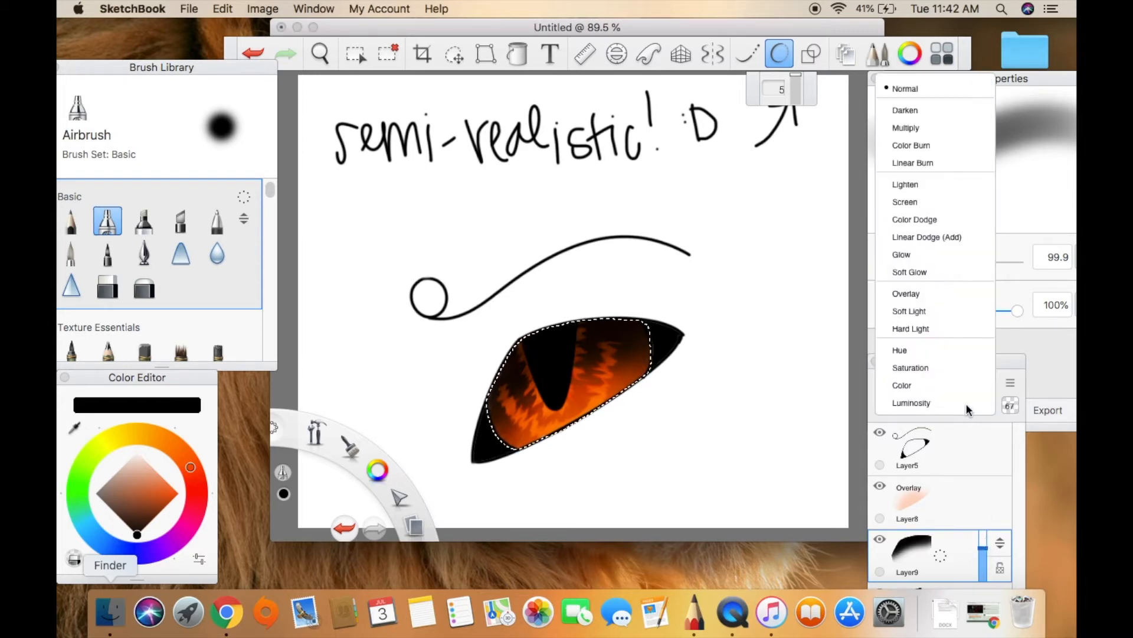
left_click(934, 147)
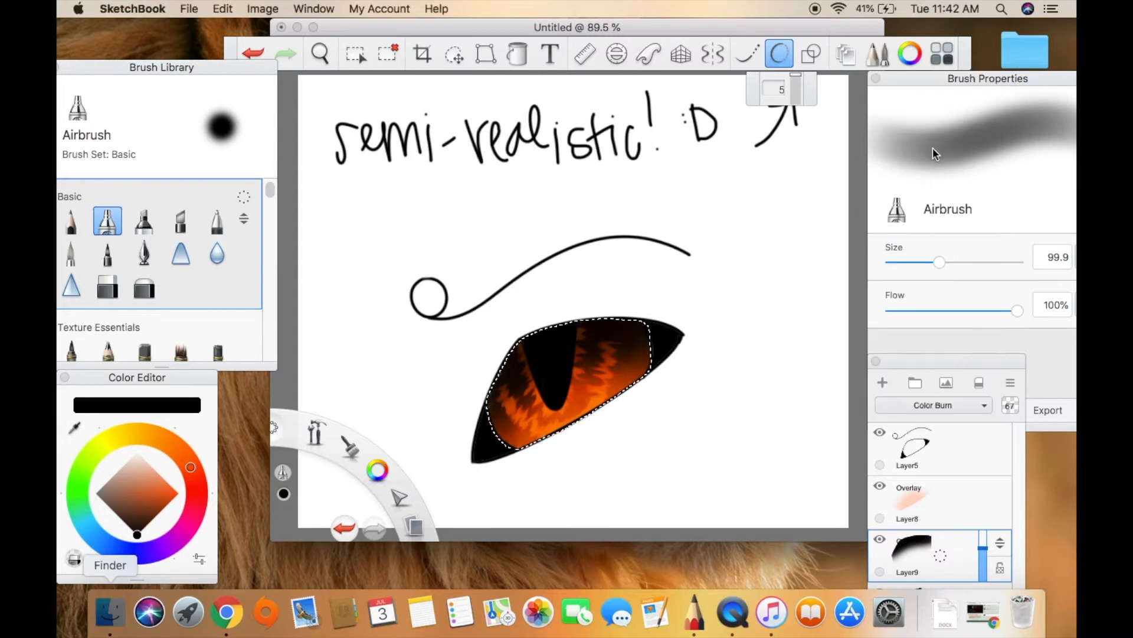
left_click(972, 405)
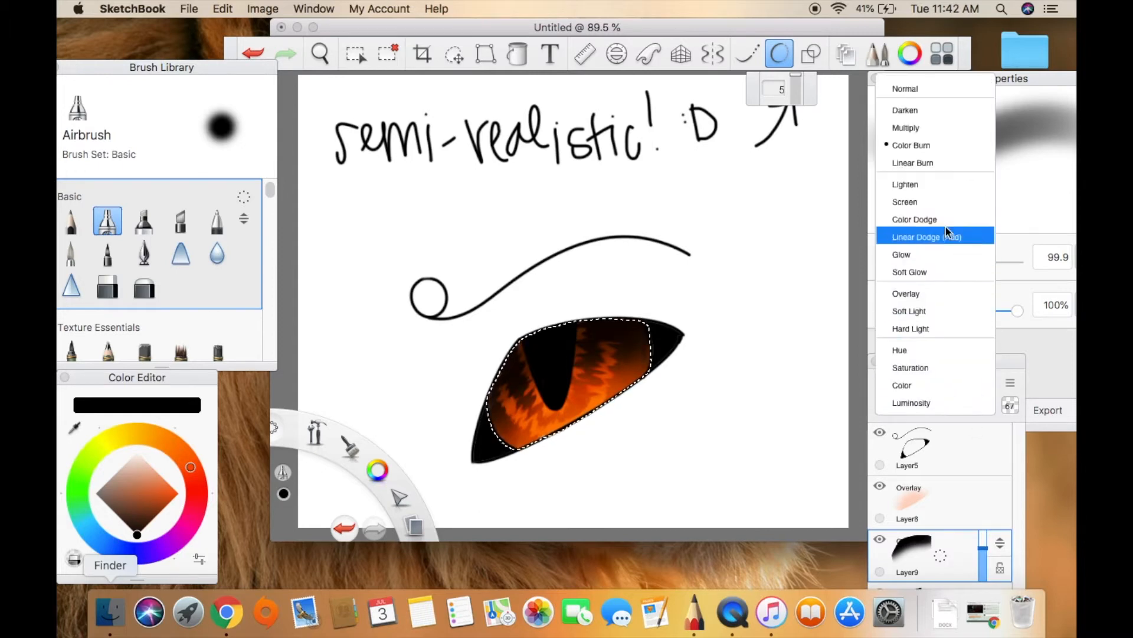
left_click(947, 225)
left_click(973, 406)
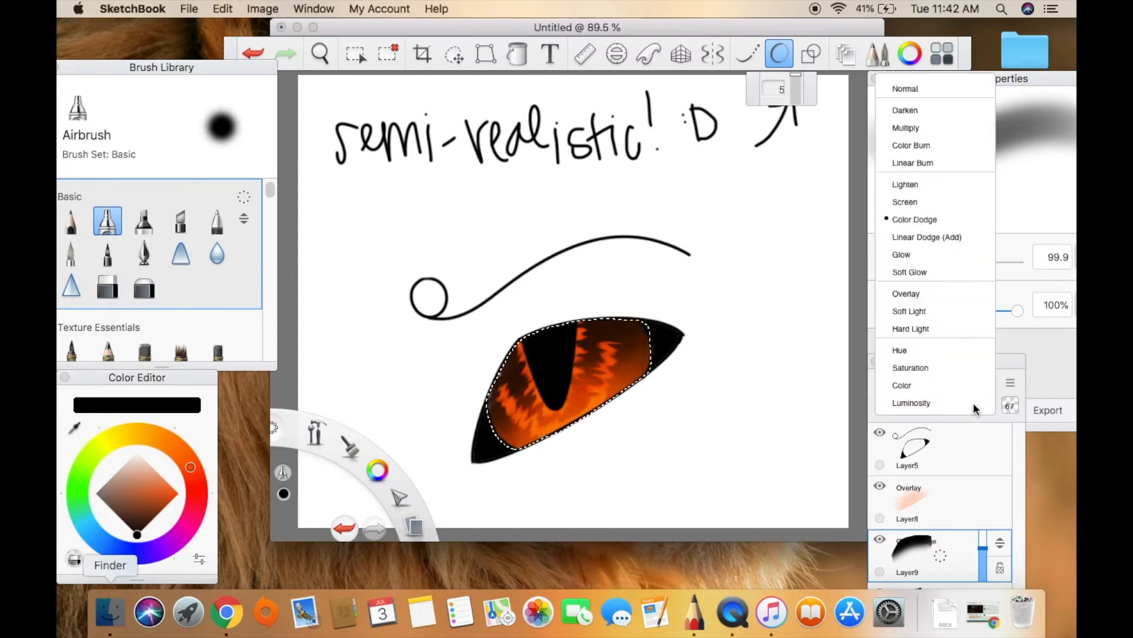
left_click(946, 238)
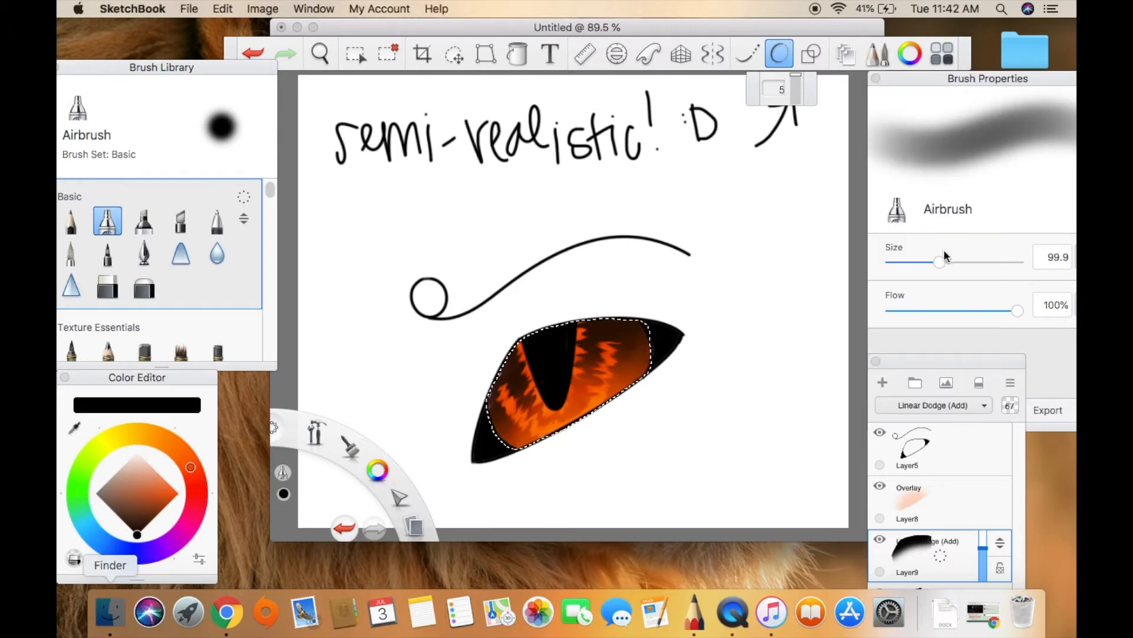
left_click(968, 410)
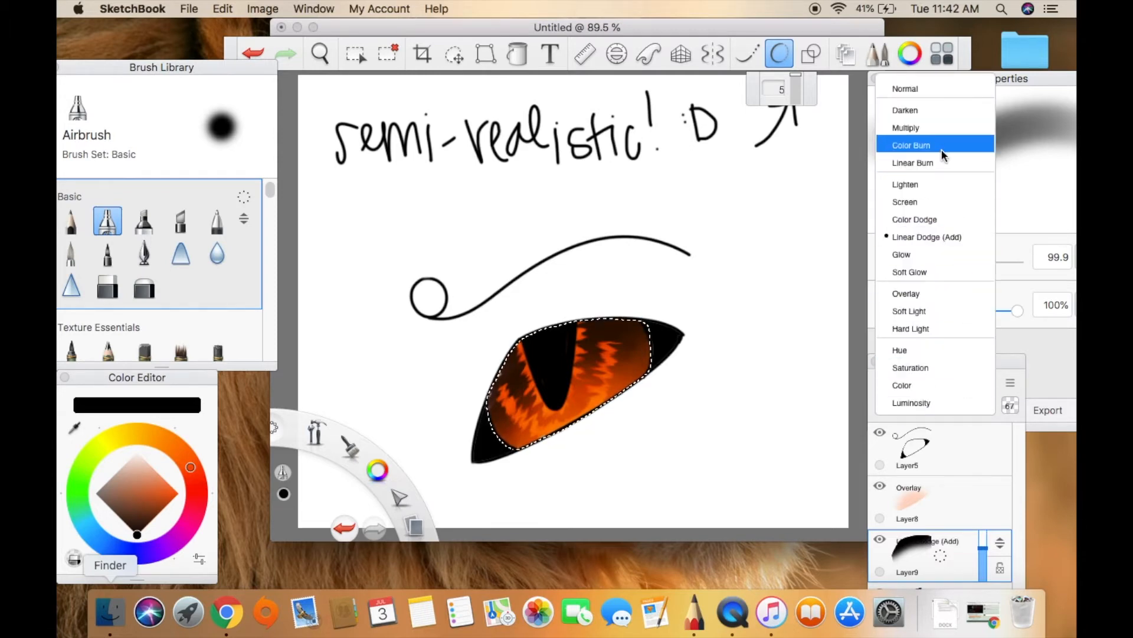
left_click(943, 164)
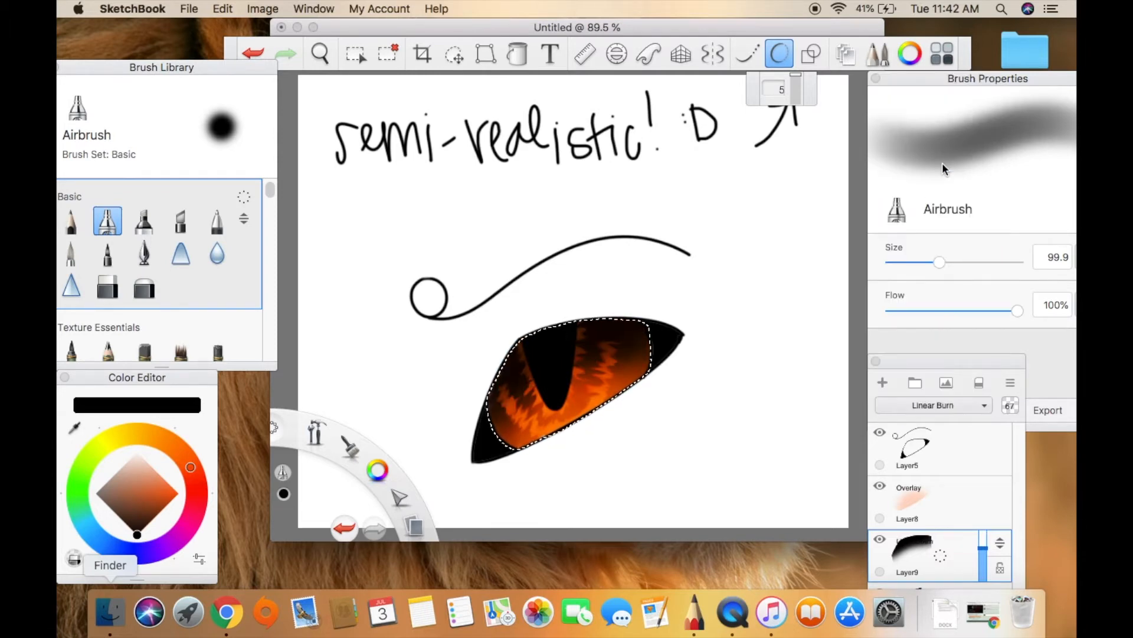
Set the pale peach layer's blend mode to Glow and its opacity to 45%.
left_click(970, 498)
left_click(967, 408)
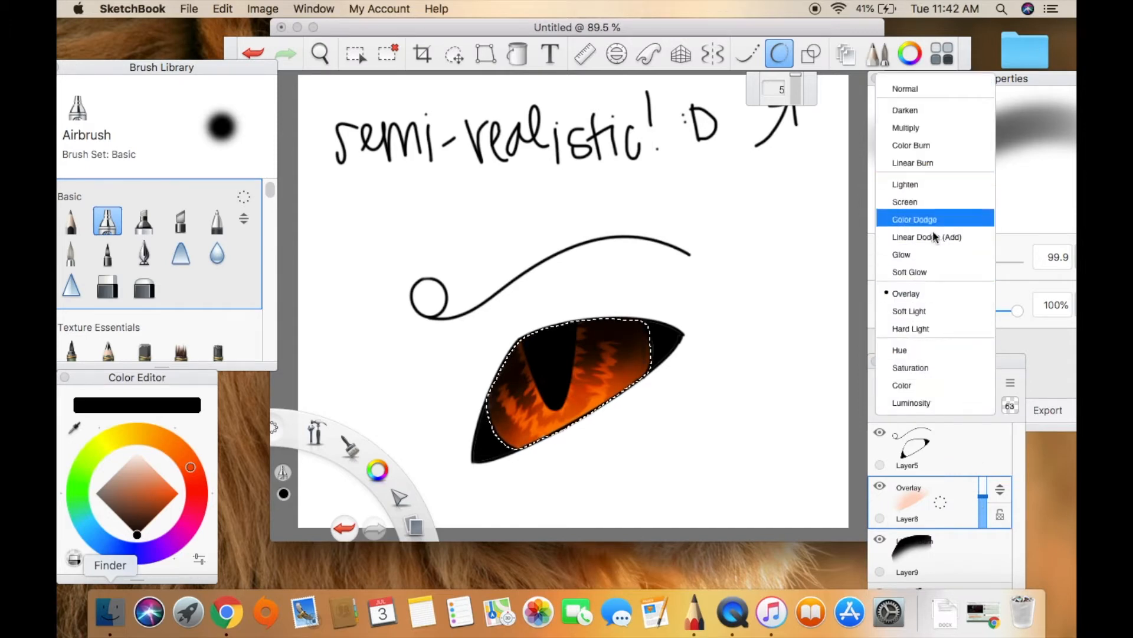
left_click(938, 260)
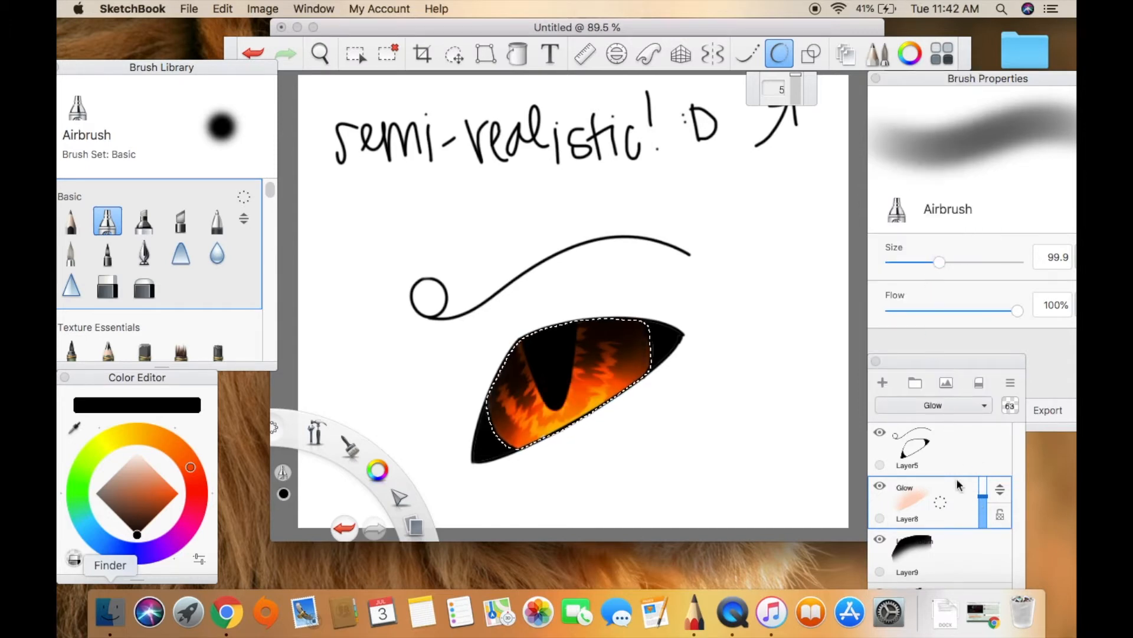
left_click_drag(981, 506, 985, 508)
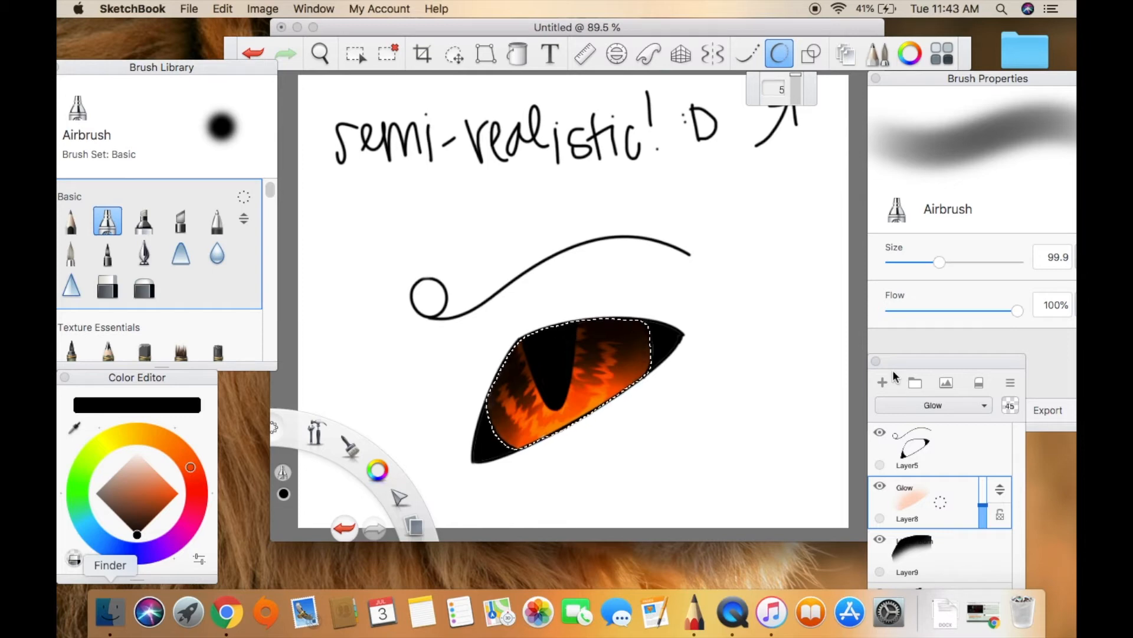
Add a layer above the peach glow layer and paint two white reflections across the pupil and iris with the Paintbrush at size 10.4.
left_click(883, 383)
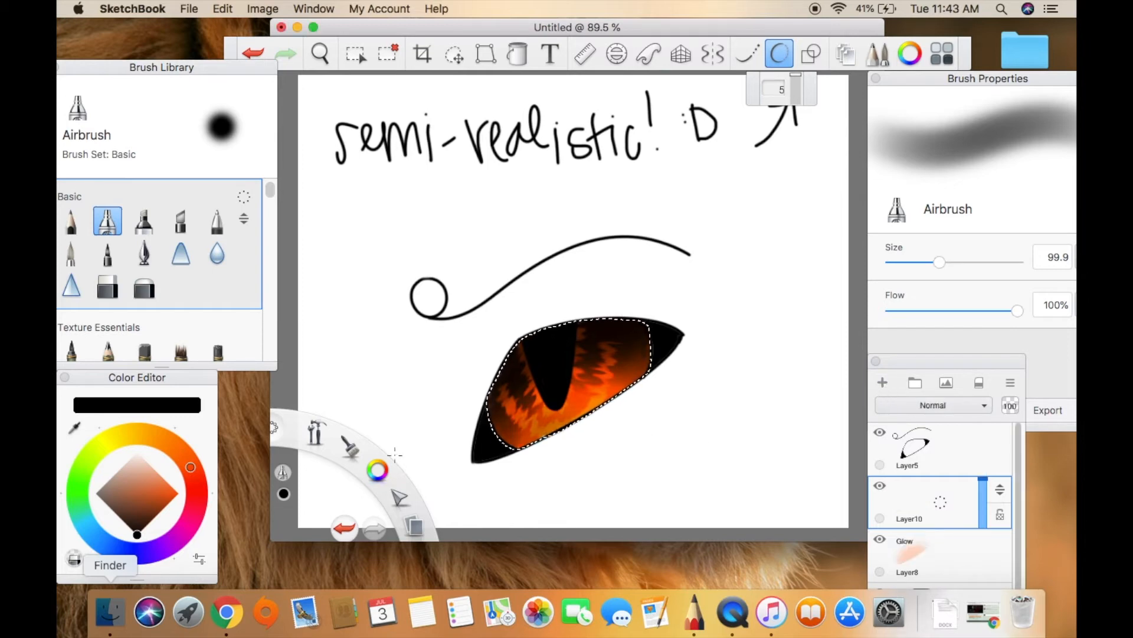
left_click_drag(144, 460, 139, 437)
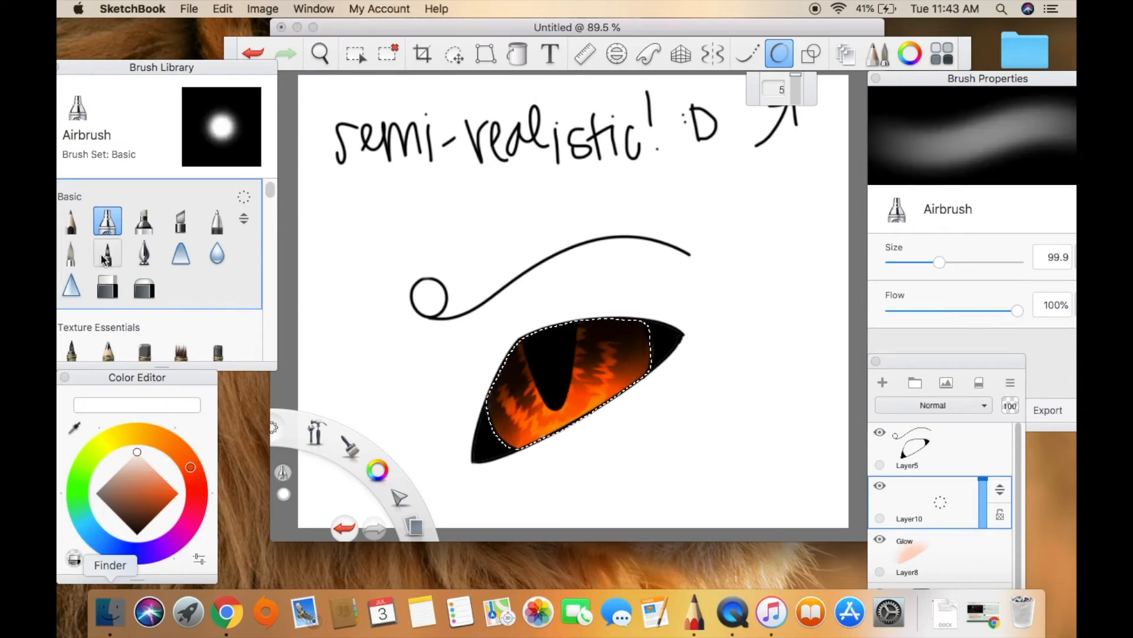
left_click(71, 253)
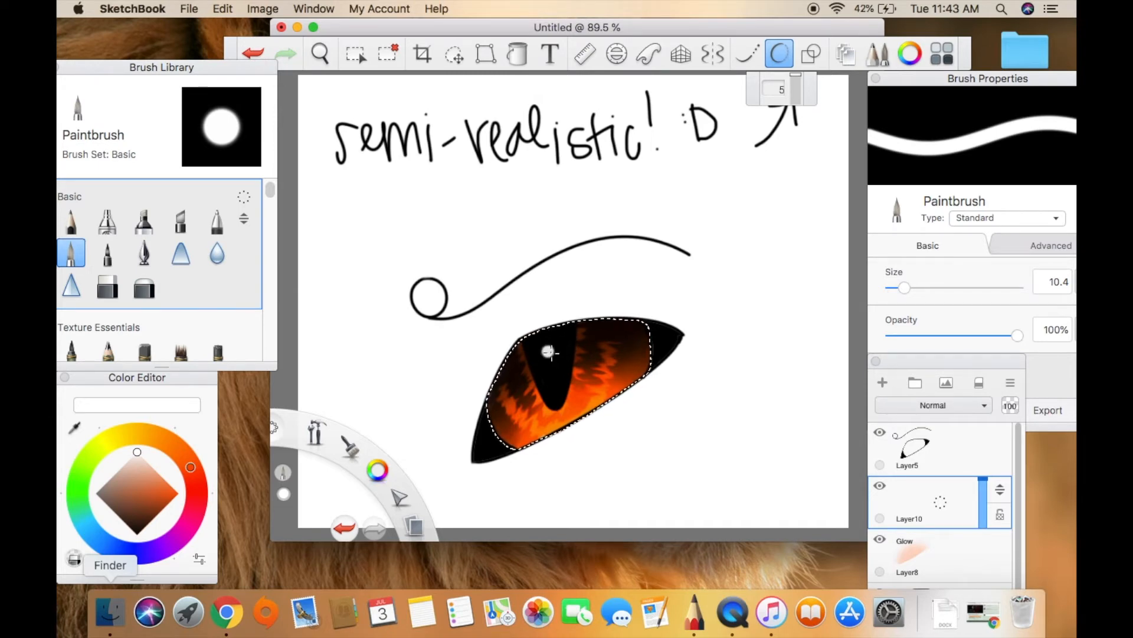
left_click_drag(548, 363, 550, 355)
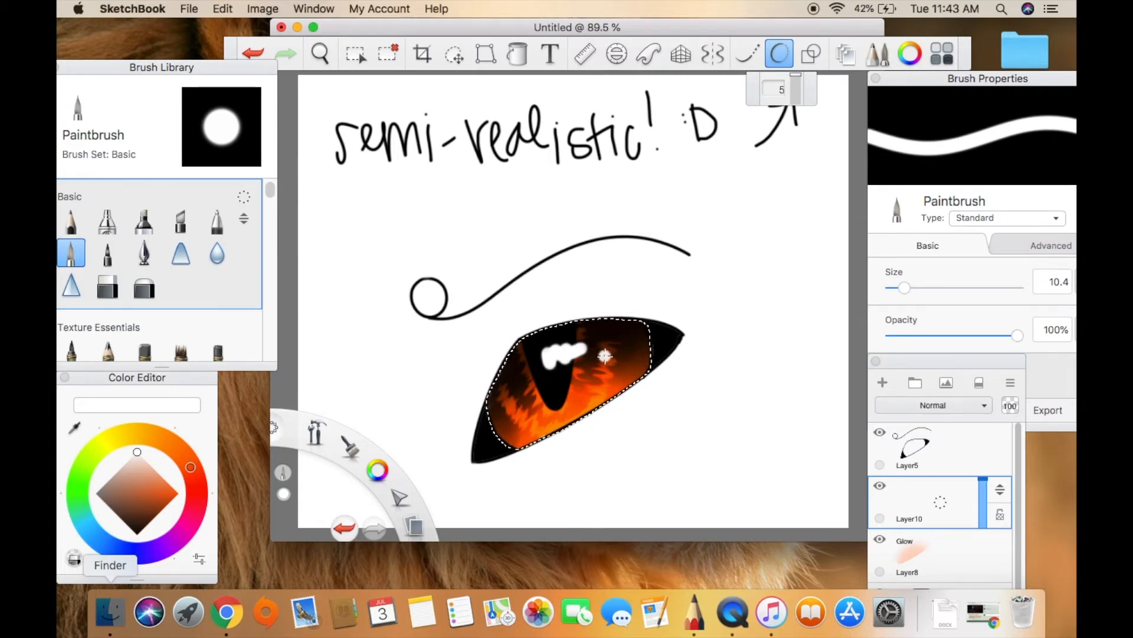
left_click_drag(607, 354, 613, 364)
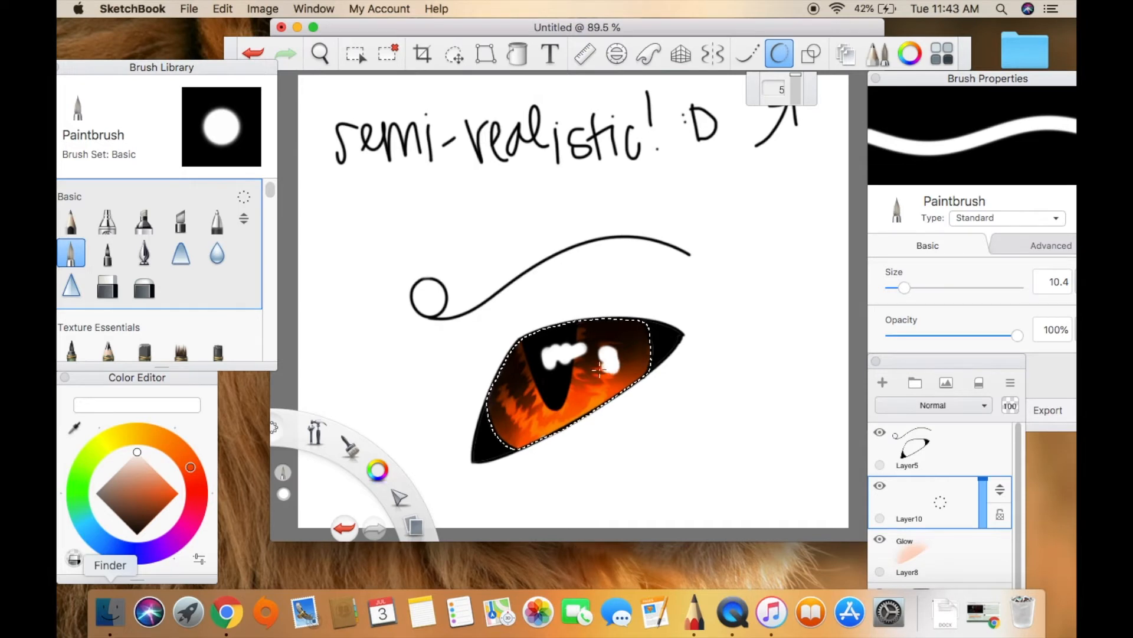
Carve thin gaps into the two white reflections and trim their edges with the Hard Eraser at size 7.8.
left_click(107, 284)
left_click(555, 347)
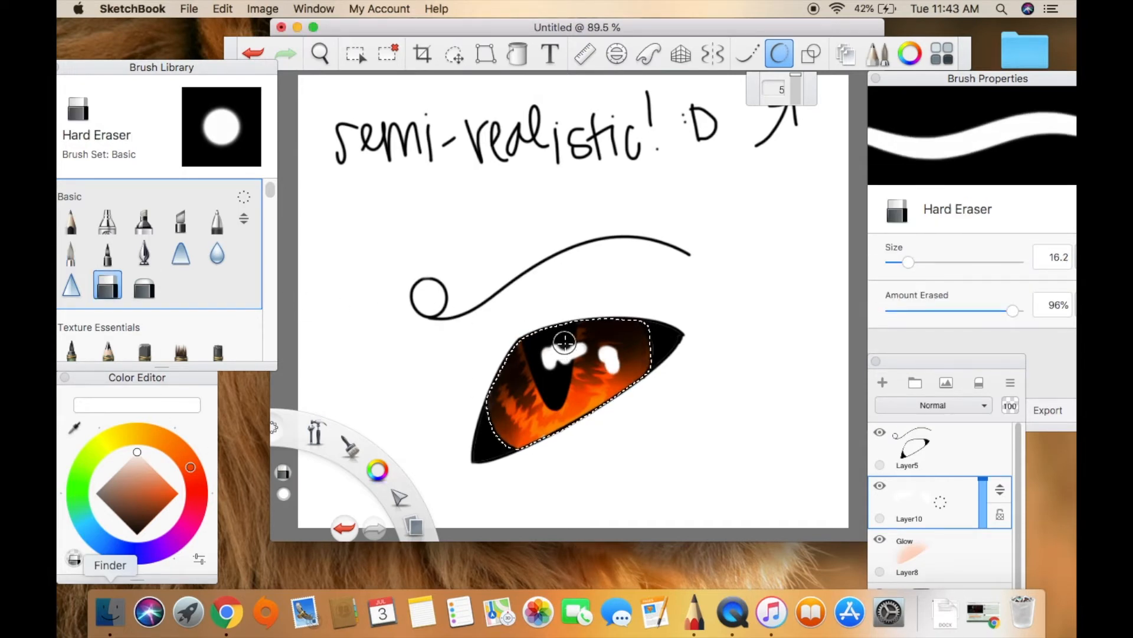
left_click_drag(907, 262, 904, 262)
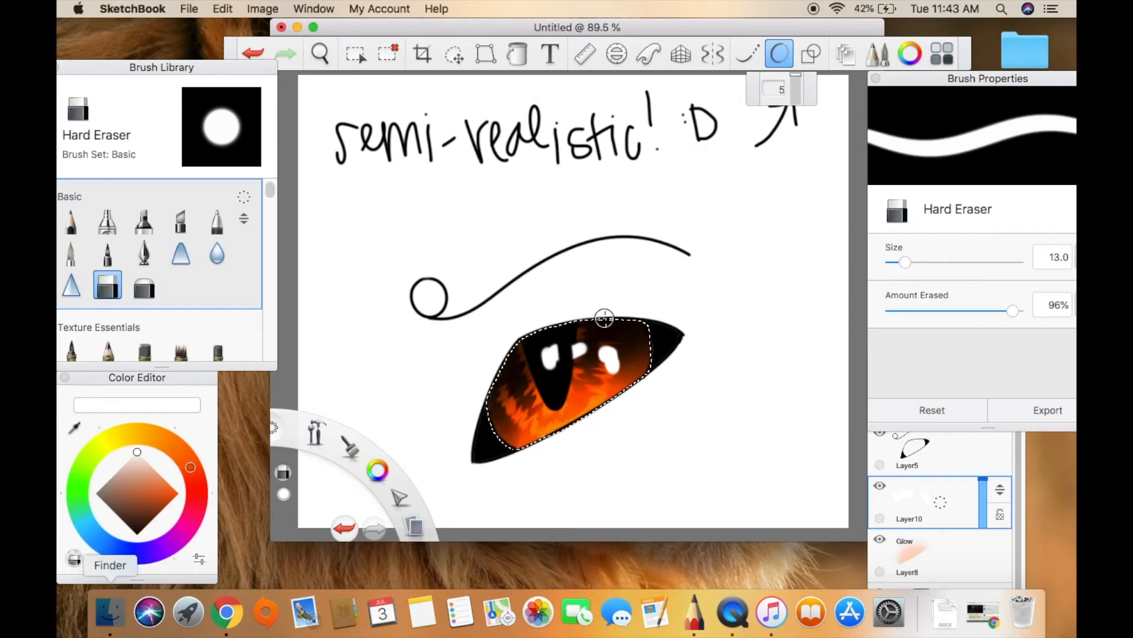
left_click(254, 52)
left_click_drag(911, 262, 897, 262)
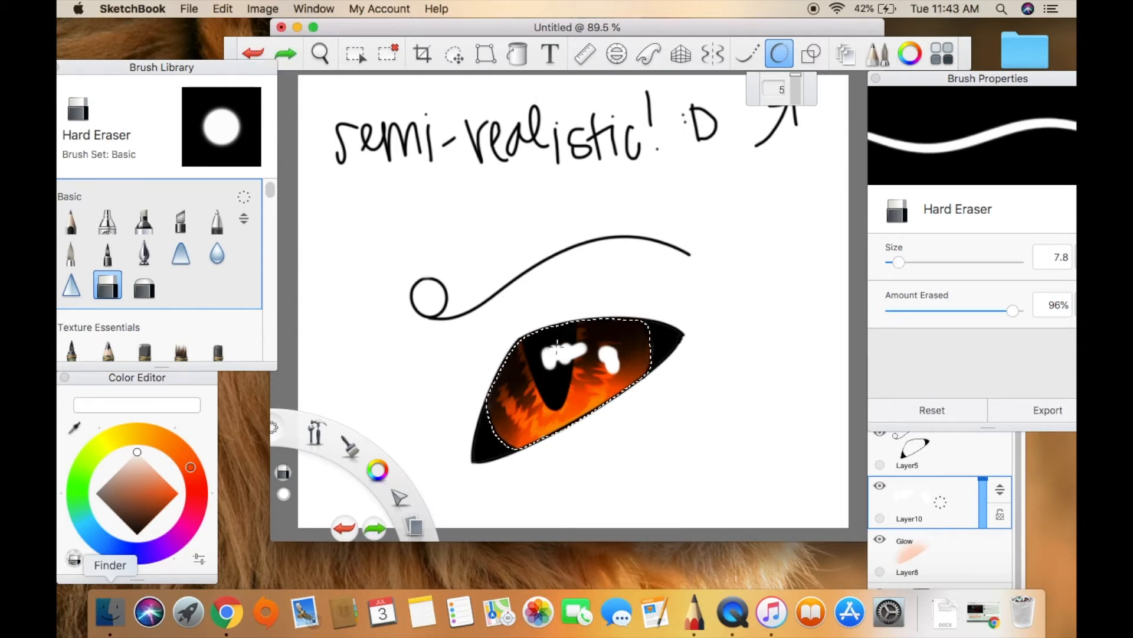
left_click_drag(565, 370, 581, 358)
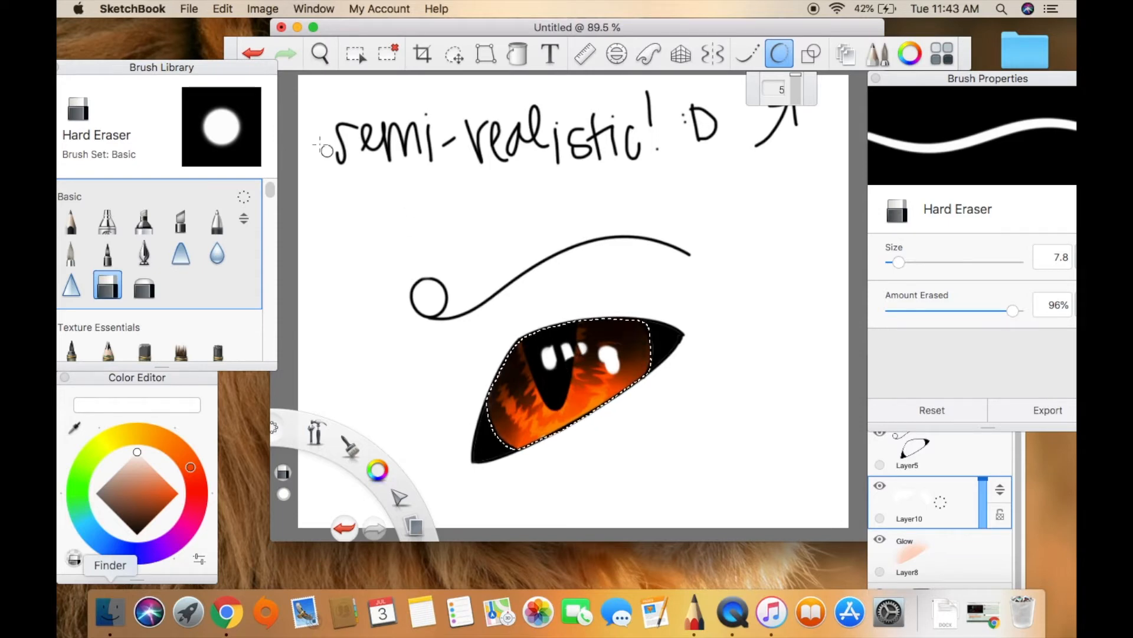
left_click(253, 53)
left_click(257, 52)
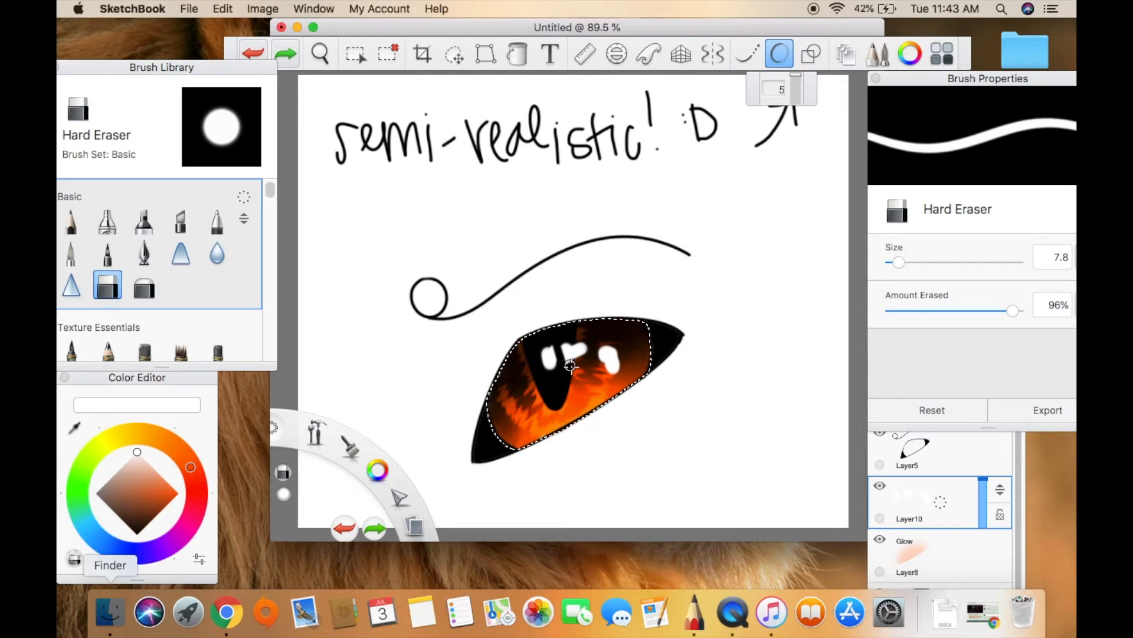
left_click_drag(573, 361, 568, 337)
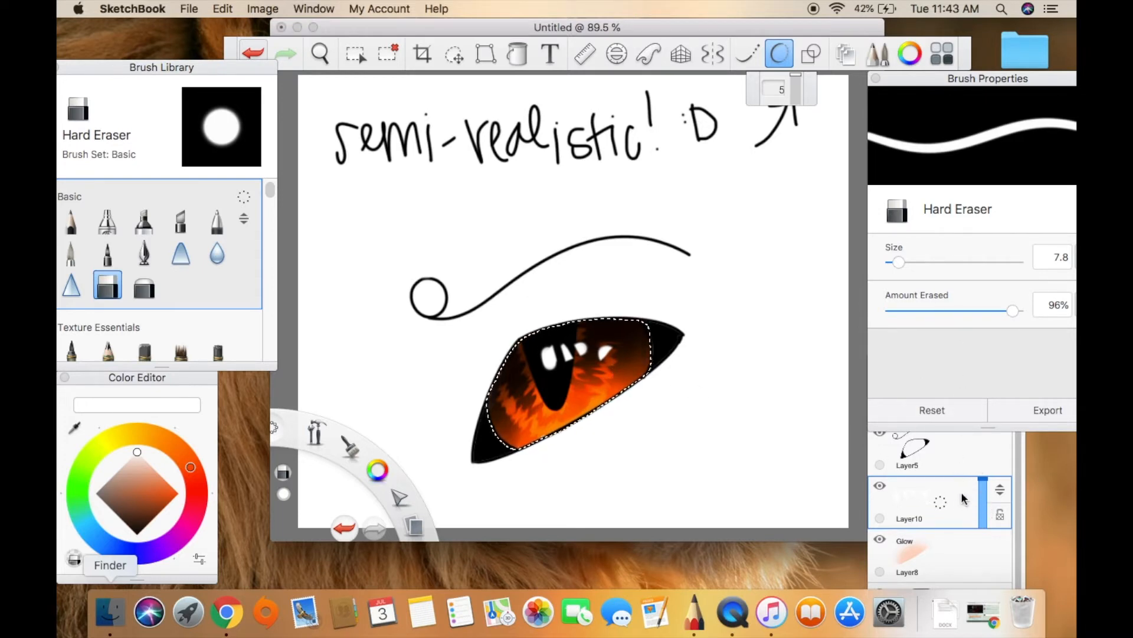
Try Overlay, Color Dodge, Linear Dodge (Add) and Glow on the white reflections layer, and return it to Normal.
left_click(968, 520)
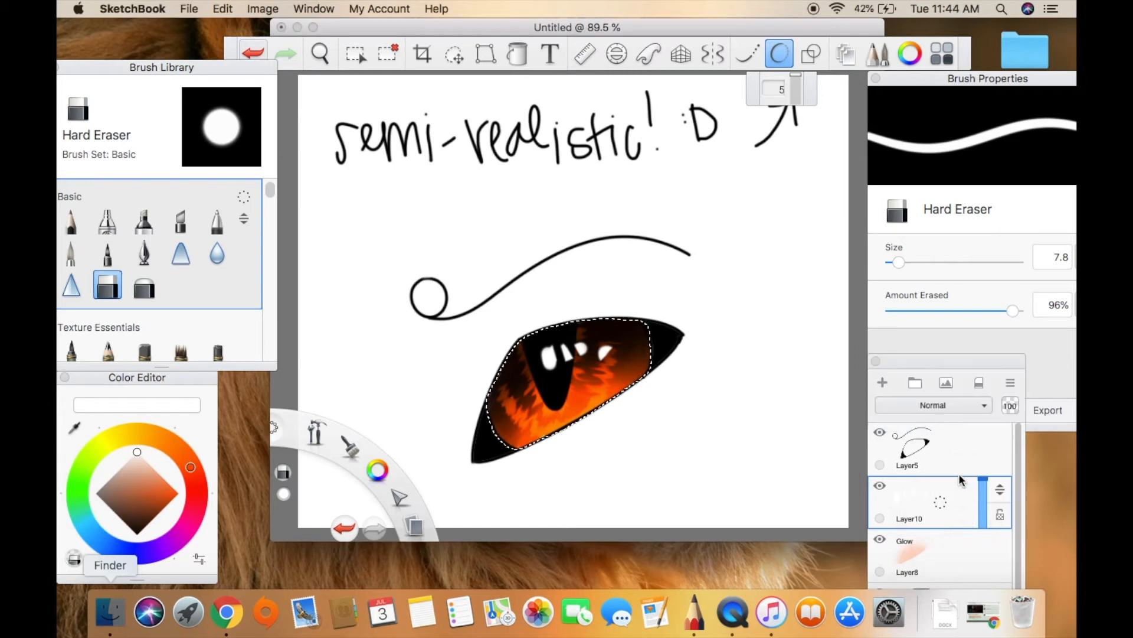
left_click(932, 405)
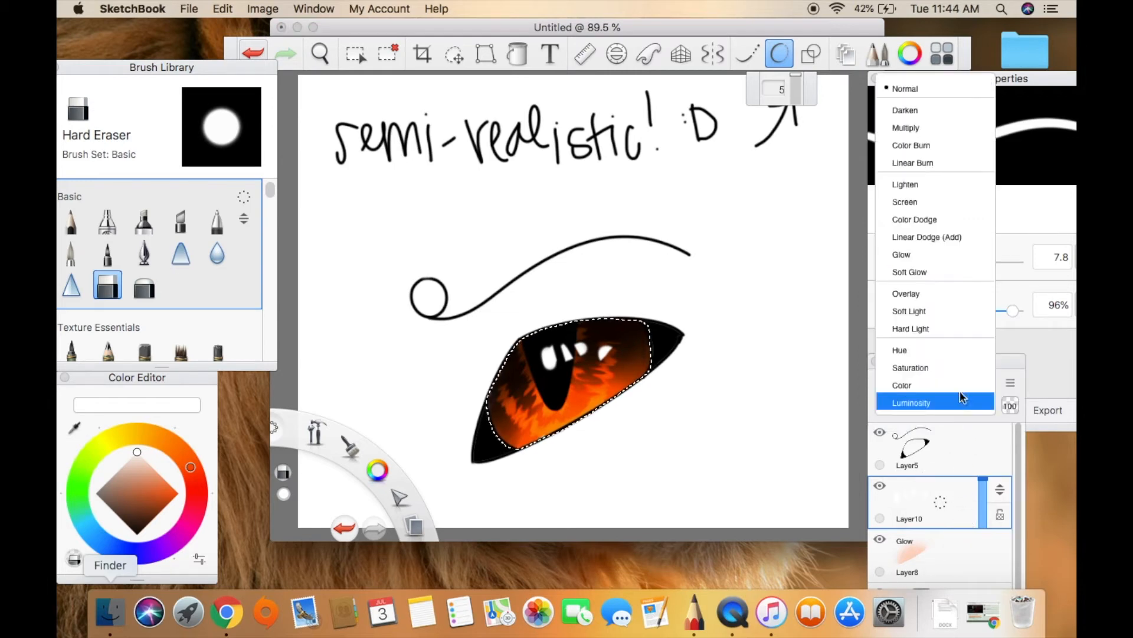
left_click(952, 295)
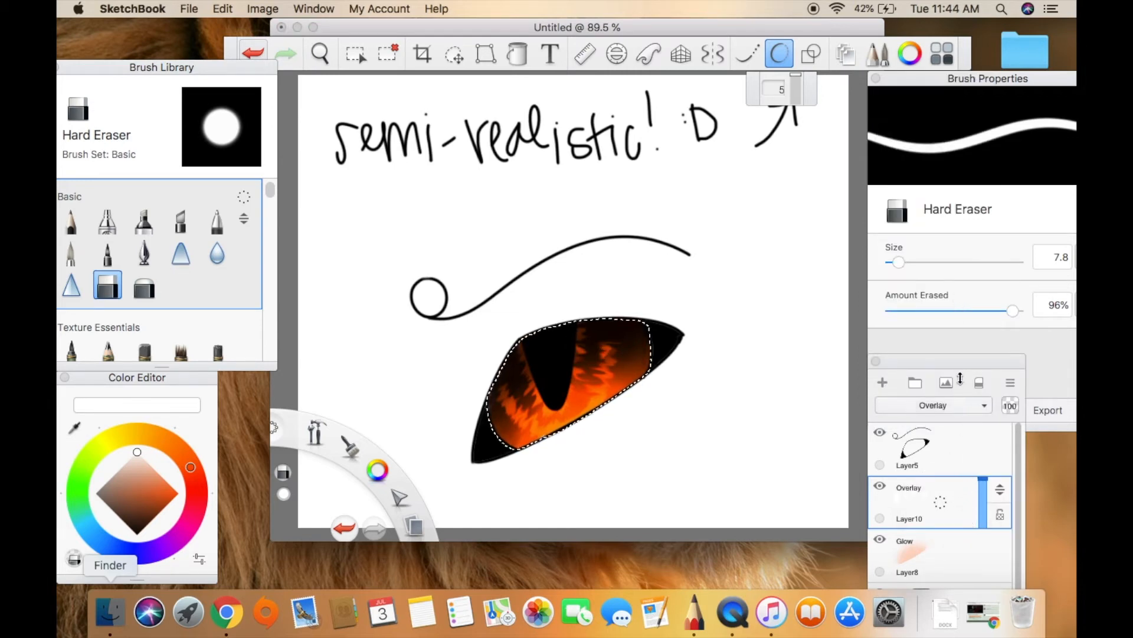
left_click(951, 405)
left_click(962, 221)
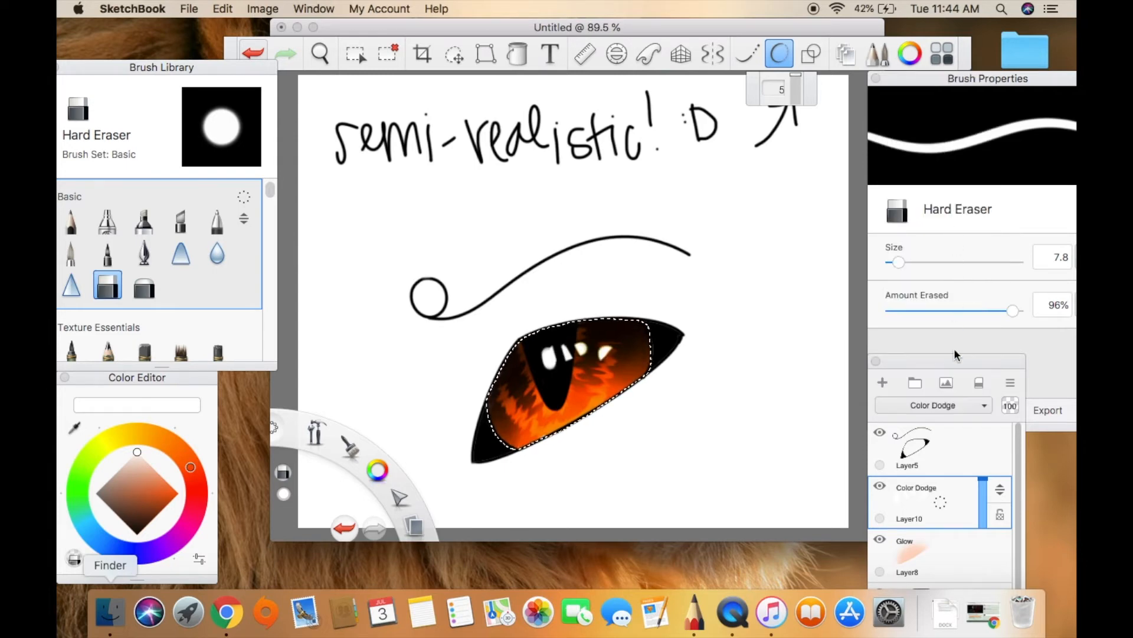
left_click(951, 405)
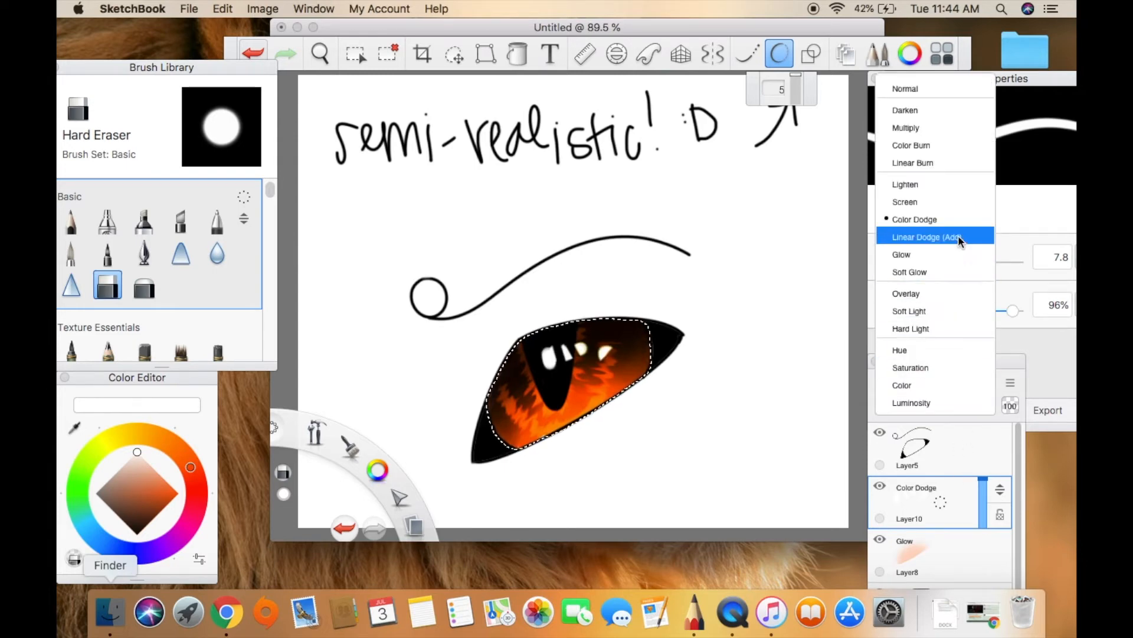
left_click(958, 234)
left_click(962, 407)
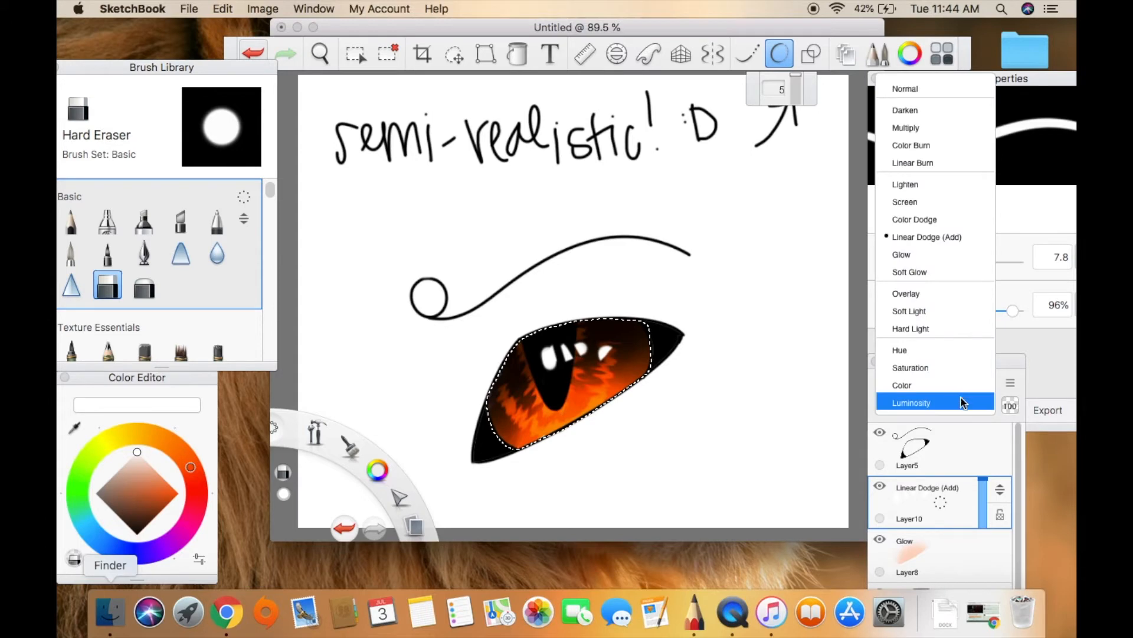
left_click(951, 253)
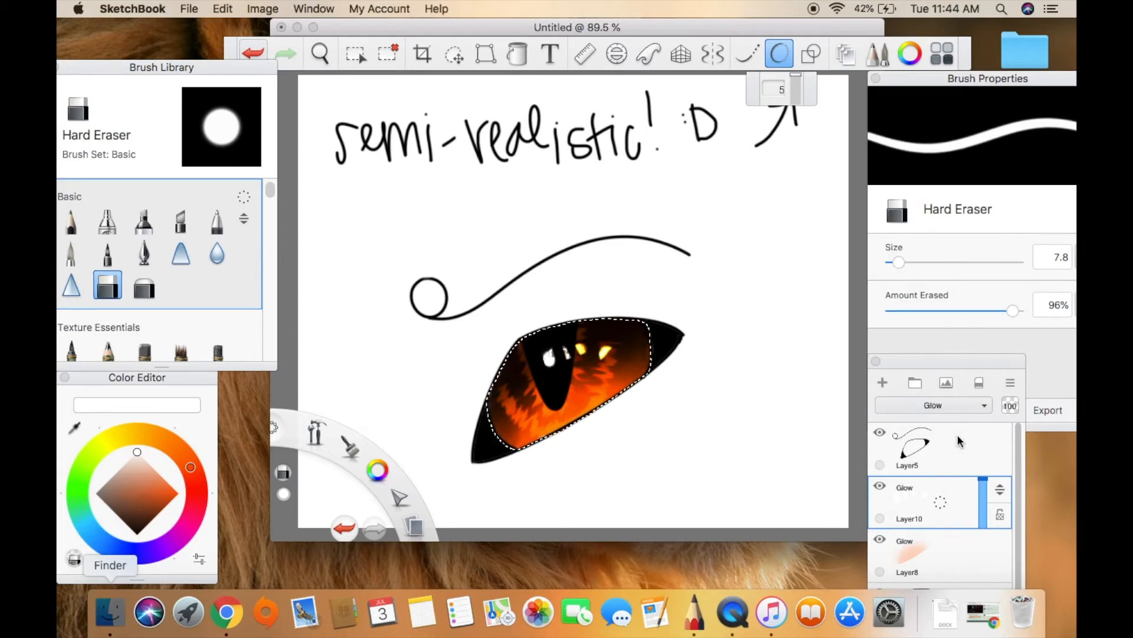
mouse_move(983, 497)
left_mouse_down()
mouse_move(982, 507)
mouse_move(984, 479)
left_mouse_up()
left_click(933, 405)
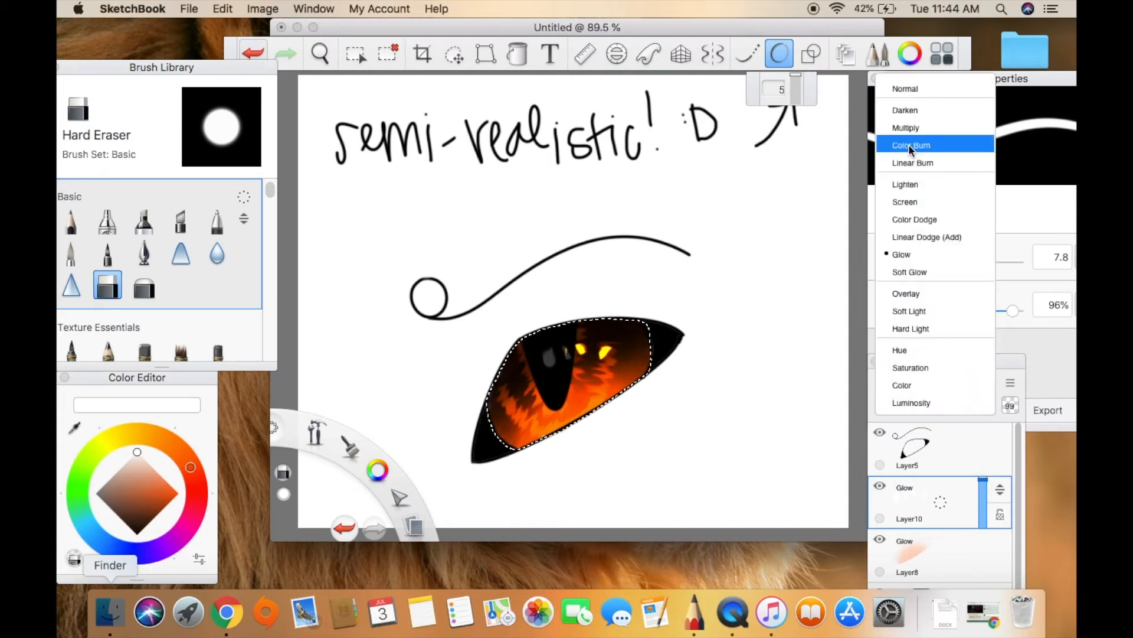
left_click(918, 88)
Try Glow, Soft Glow, Darken and Normal on the black shading layer, and settle on Color Burn.
left_click_drag(1018, 528, 1019, 554)
left_click(975, 569)
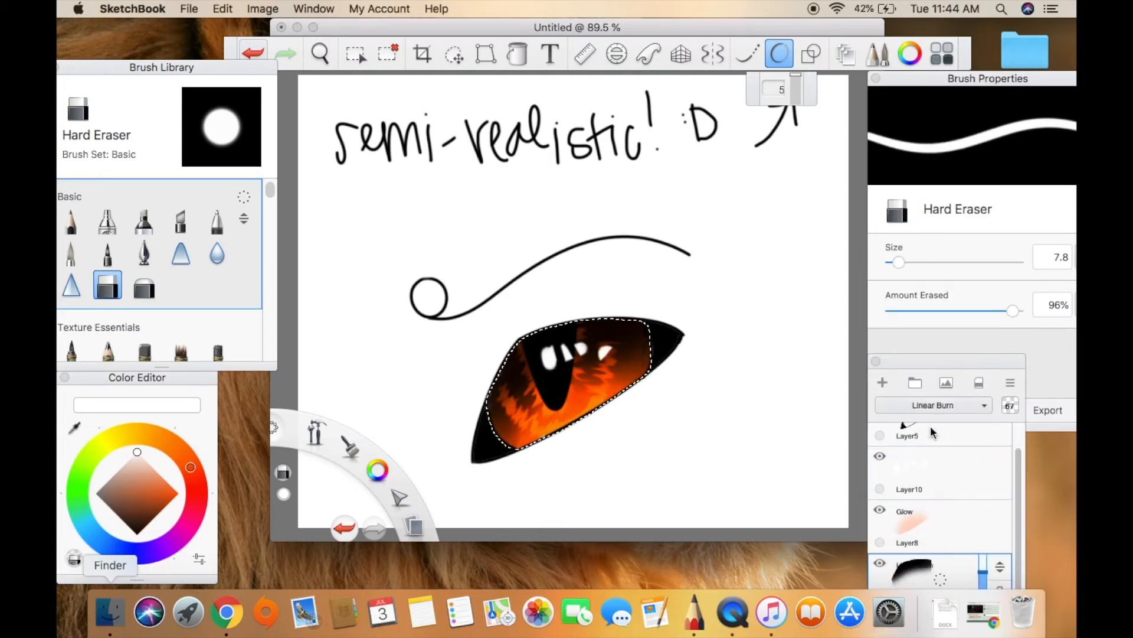
left_click(951, 404)
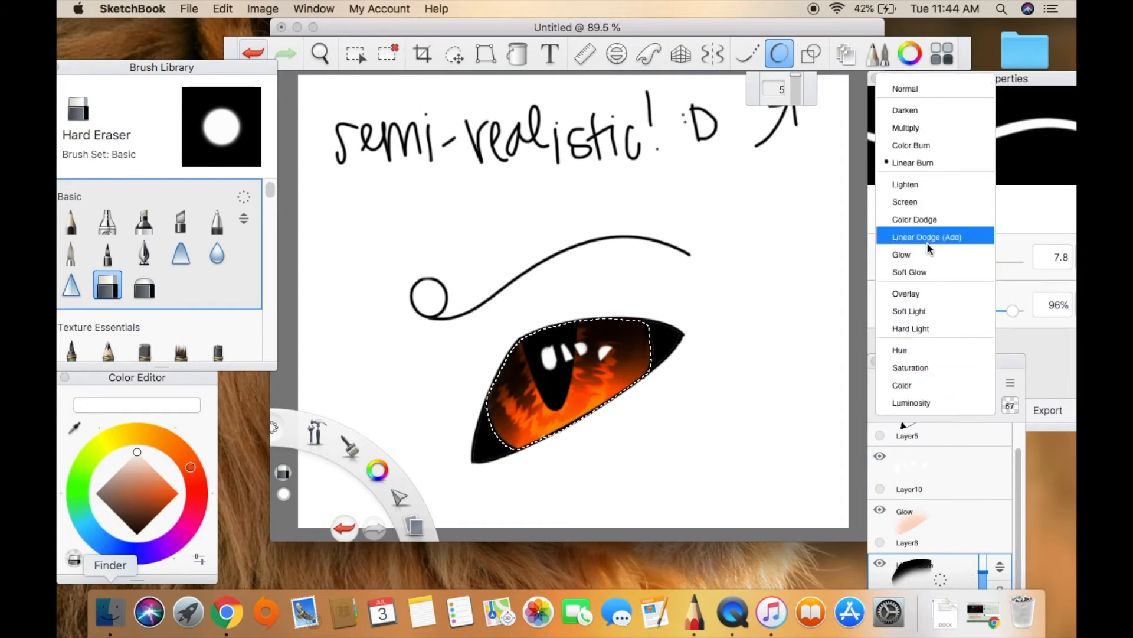
left_click(926, 259)
left_click(924, 405)
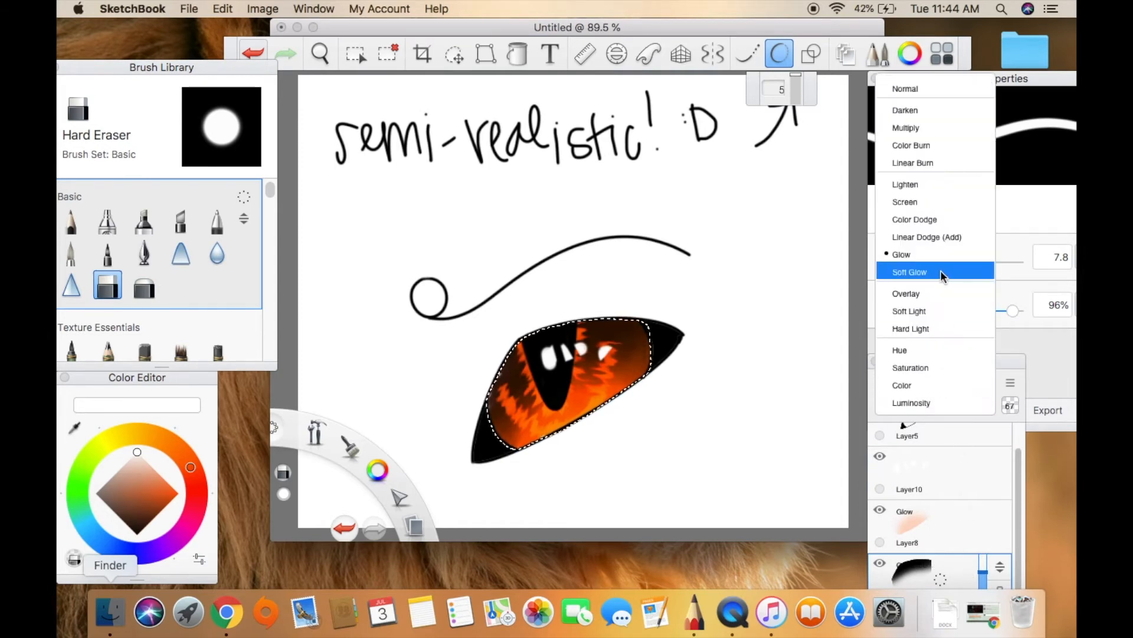
left_click(940, 269)
left_click(948, 405)
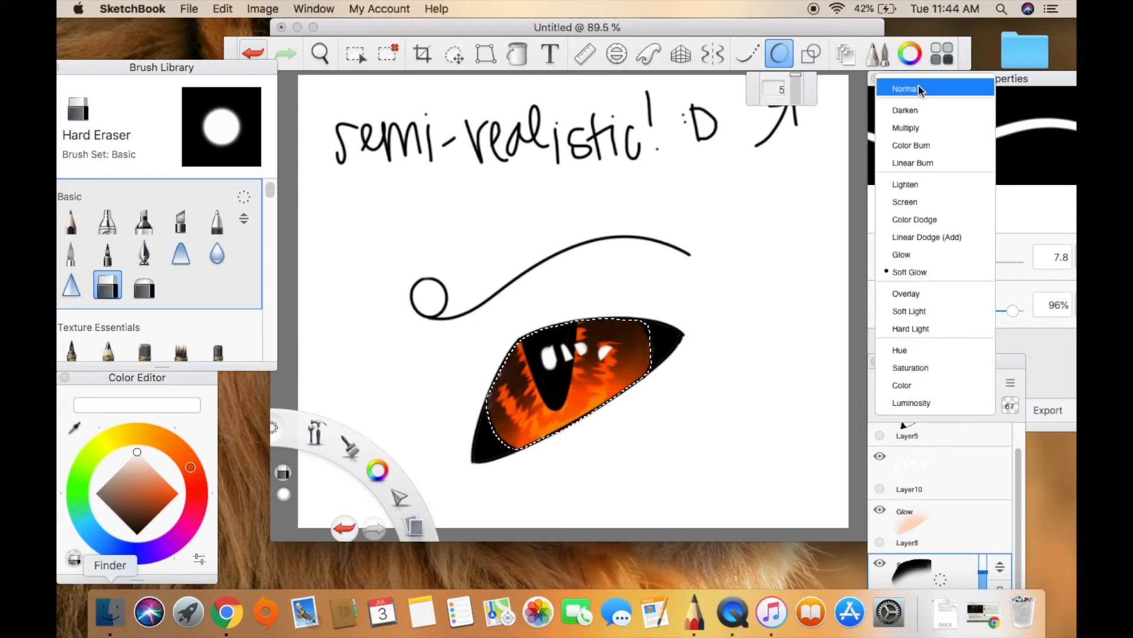
left_click(917, 107)
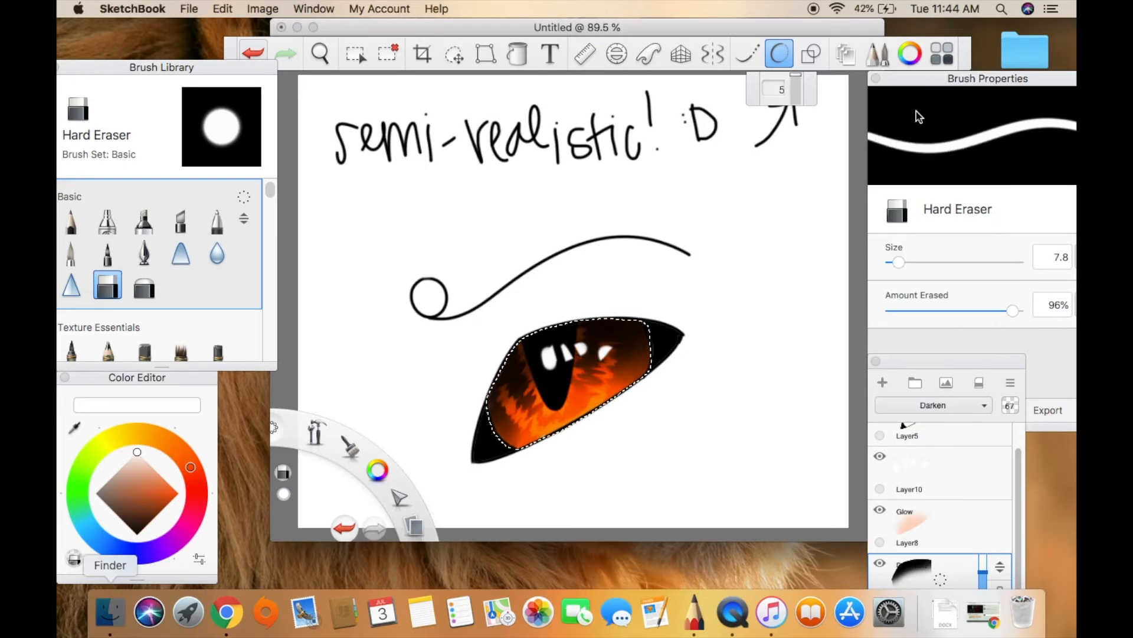
left_click(960, 407)
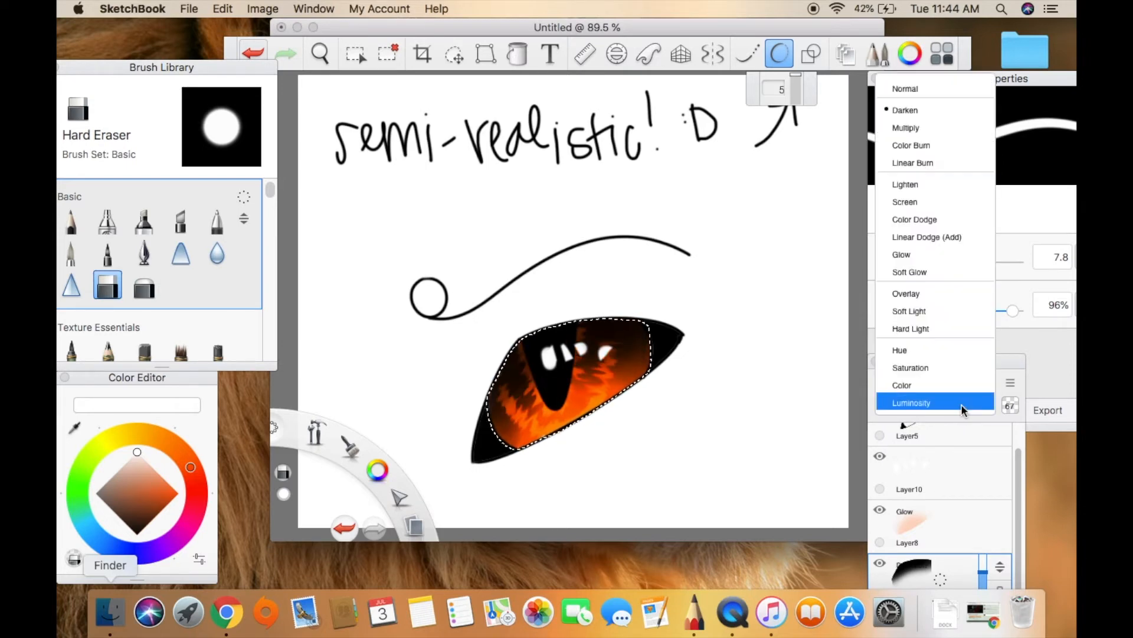
left_click(934, 90)
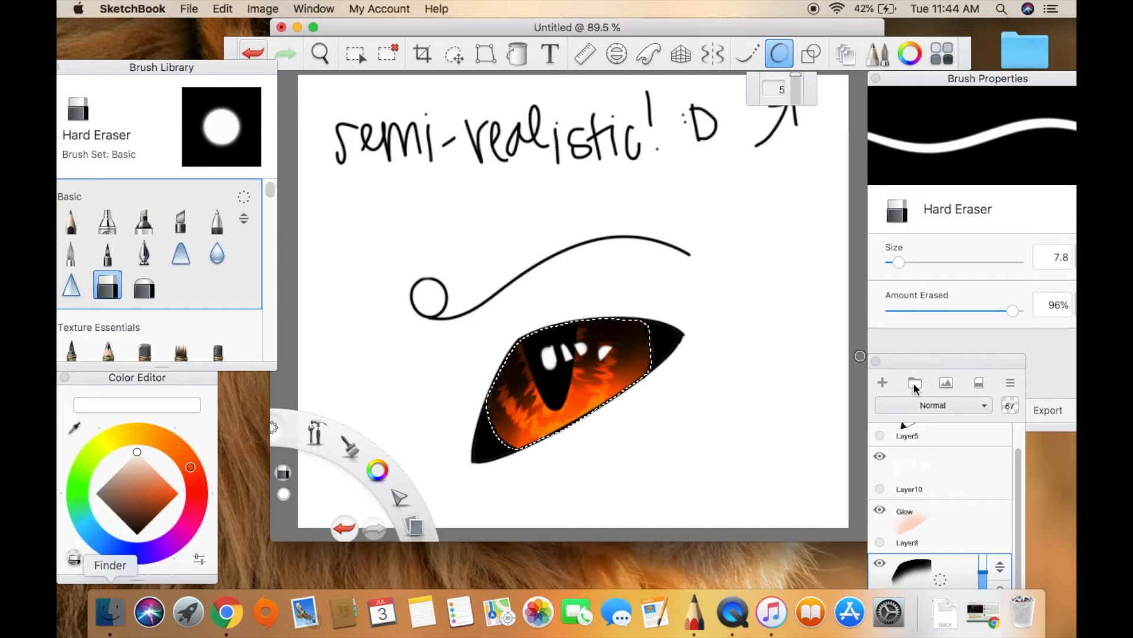
left_click(962, 405)
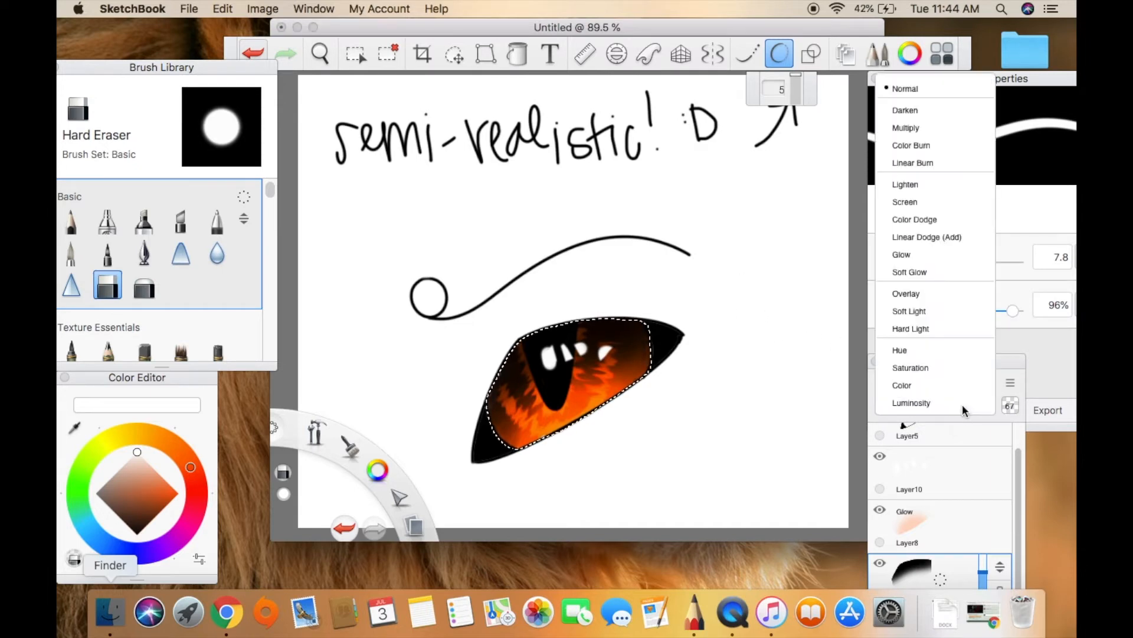
left_click(931, 146)
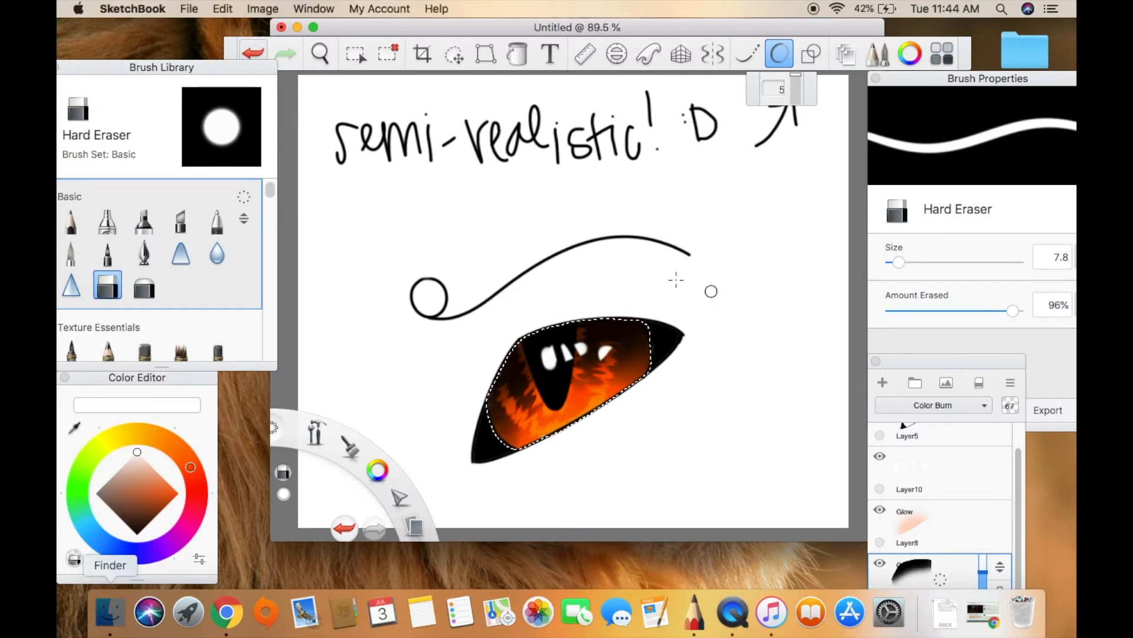
Clear the iris selection, and merge the line art and all the other drawing layers into one layer.
left_click(395, 57)
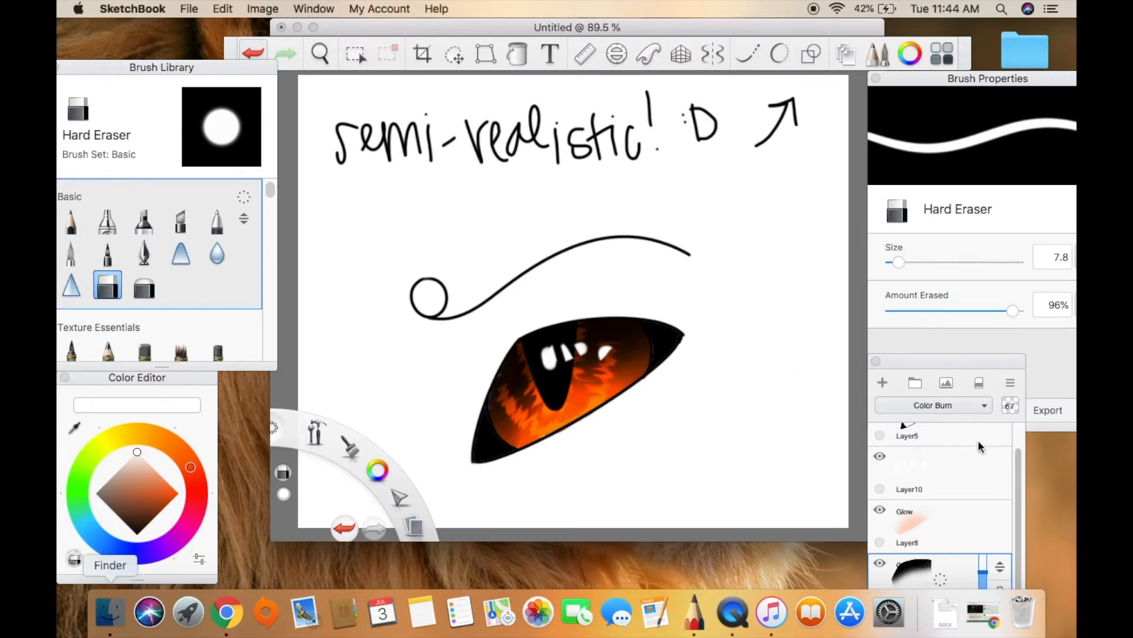
left_click(962, 442)
left_click(943, 433)
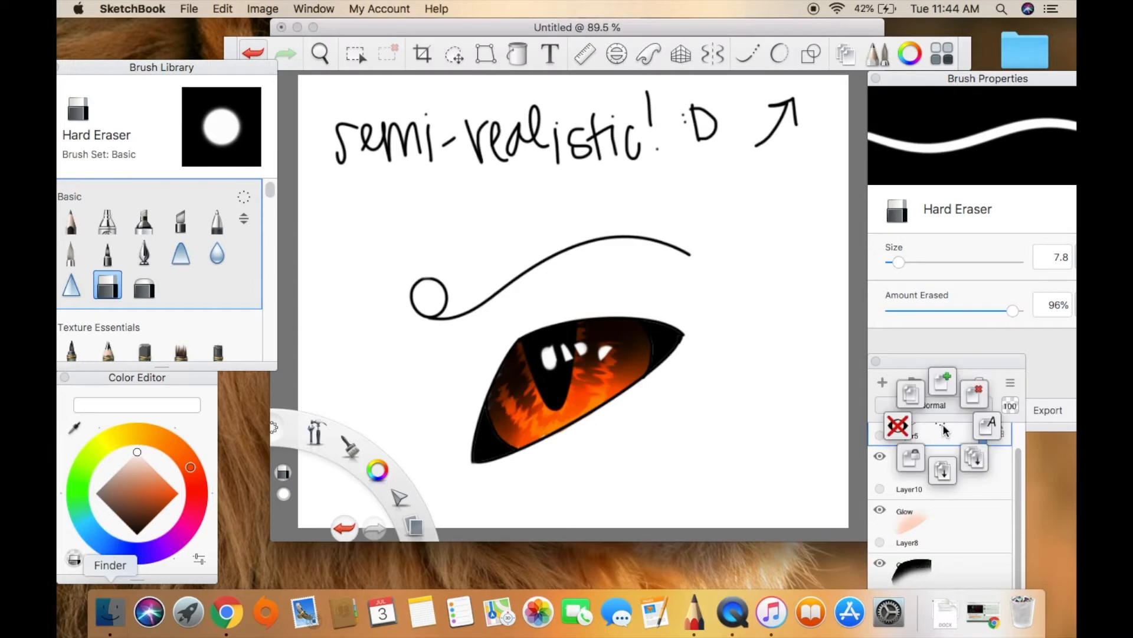
left_click(942, 463)
left_click(941, 453)
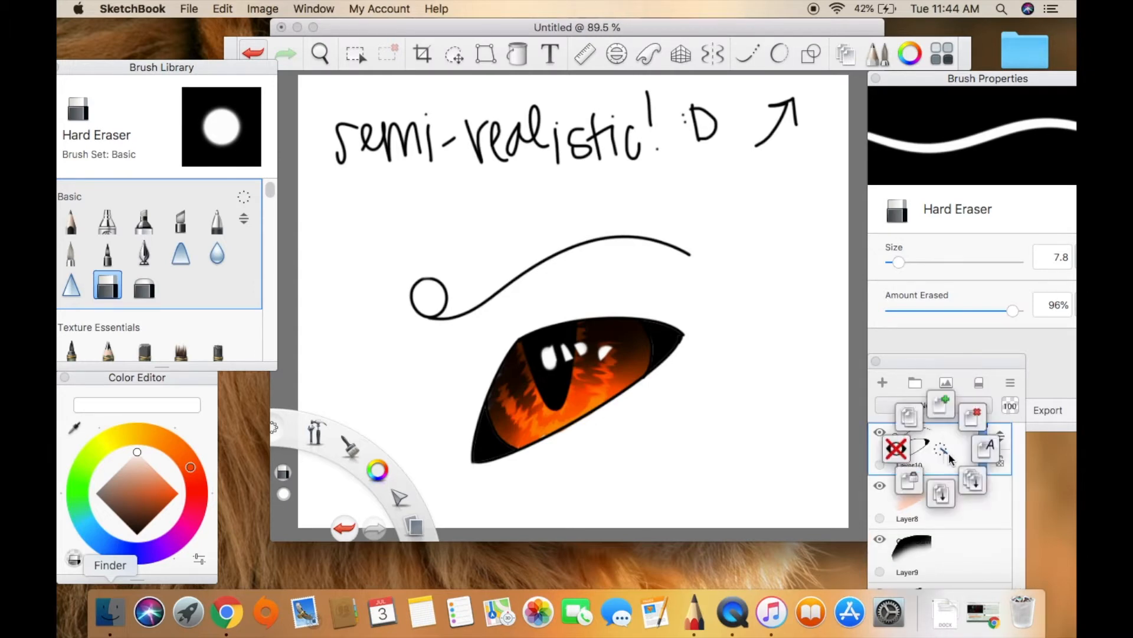
left_click(973, 481)
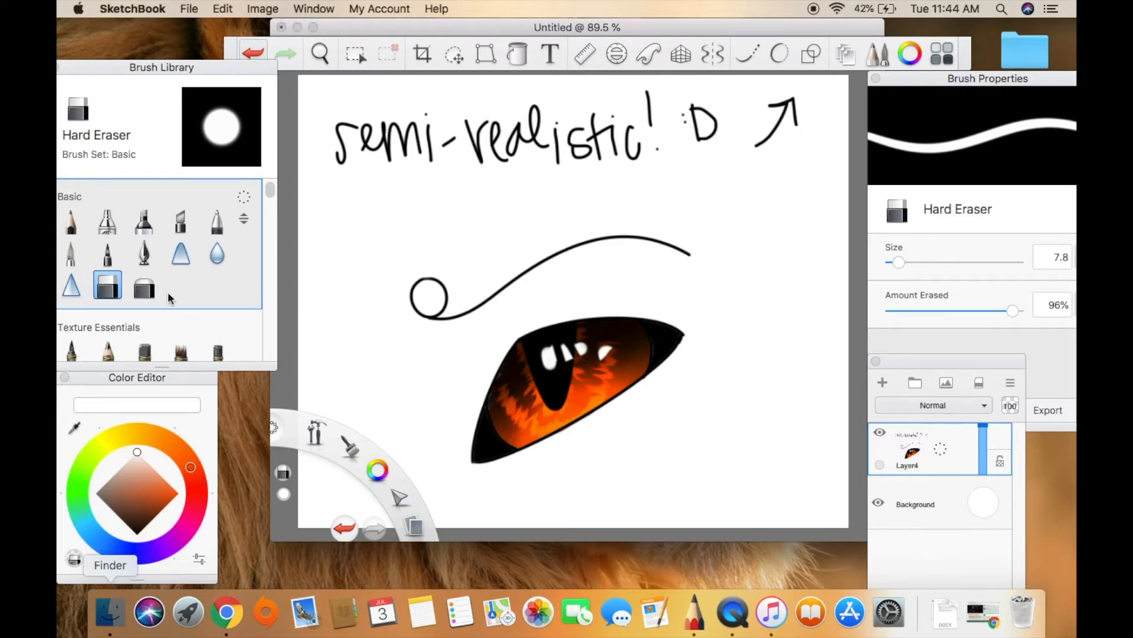
Erase the handwritten text and arrow above the eye with the Hard Eraser at size 82.5.
left_click(972, 263)
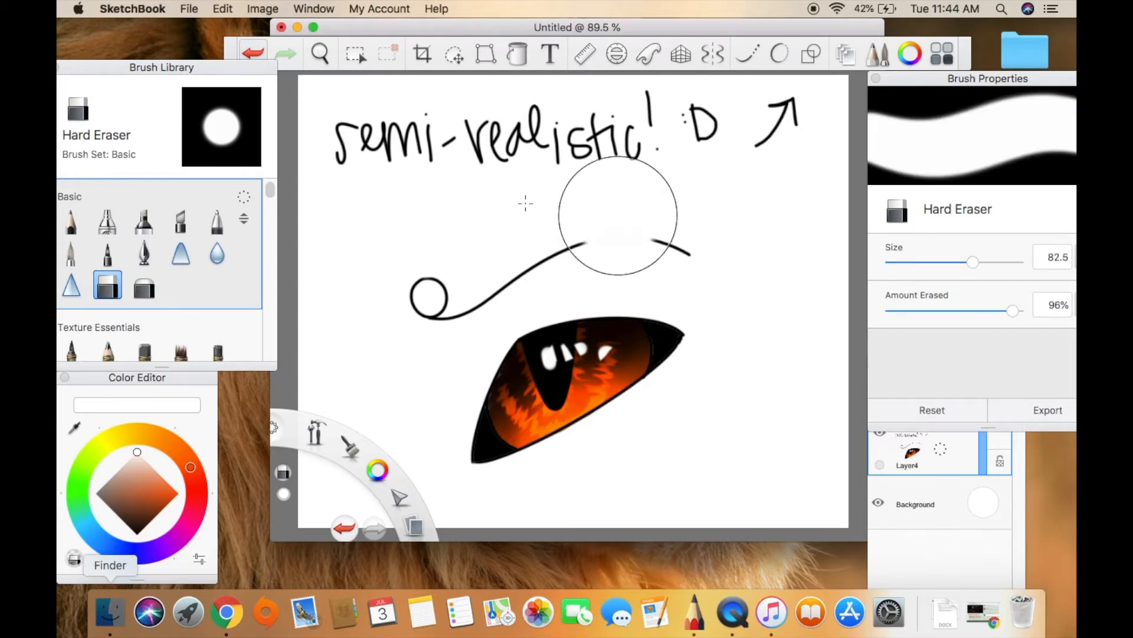
mouse_move(341, 134)
left_mouse_down()
mouse_move(544, 115)
mouse_move(762, 114)
left_mouse_up()
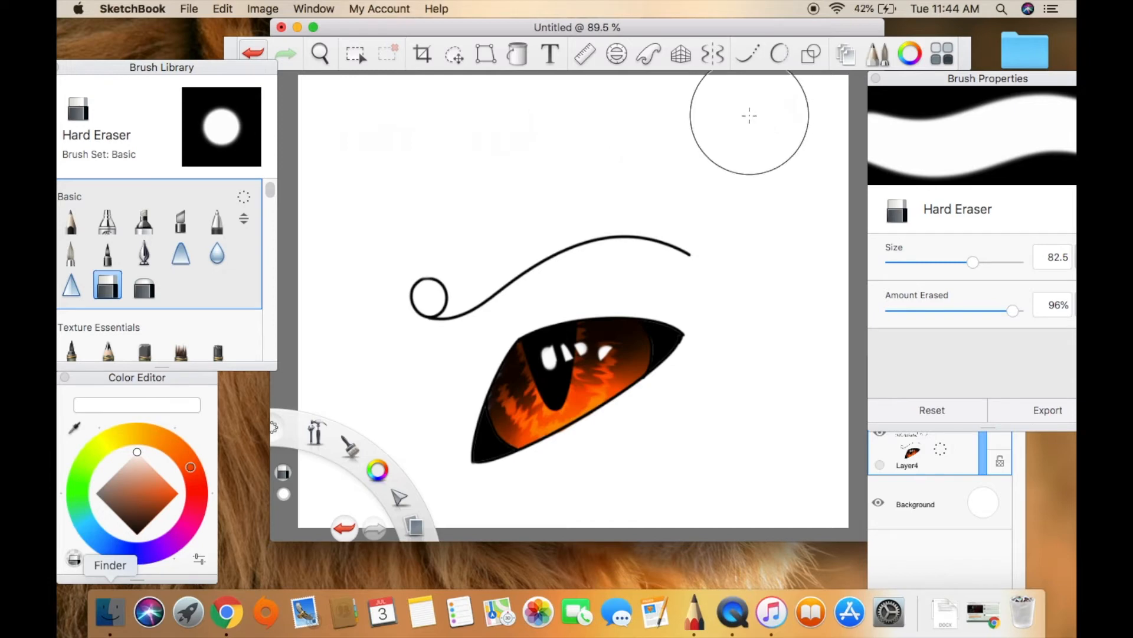
Add a new layer and move it below the merged eye layer.
left_click(964, 467)
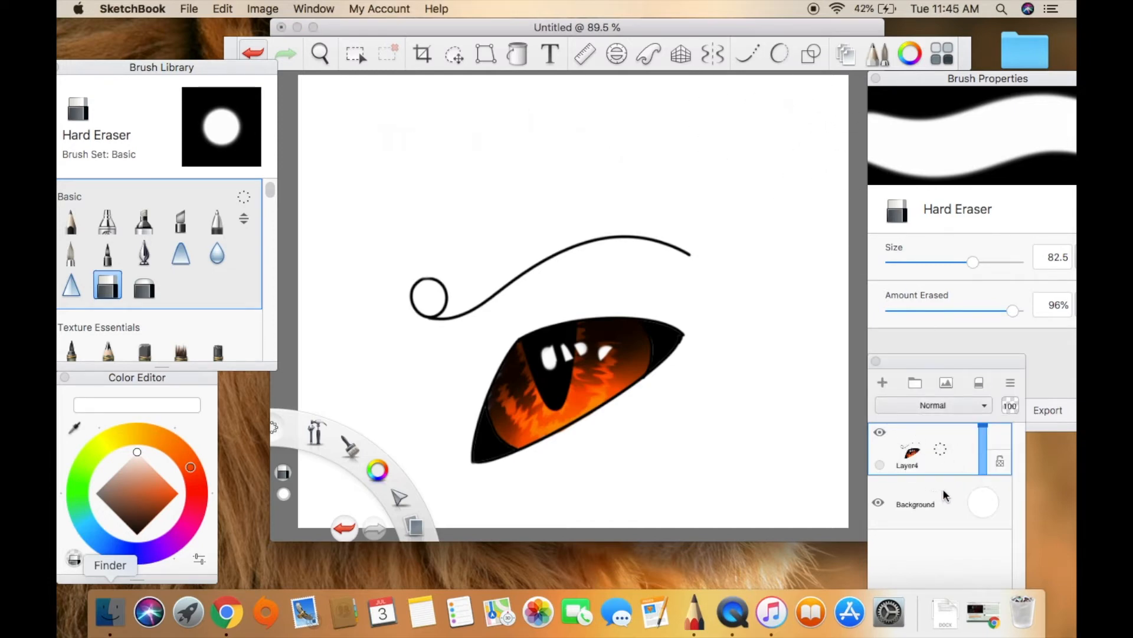
left_click(883, 382)
left_click_drag(1000, 437, 1009, 532)
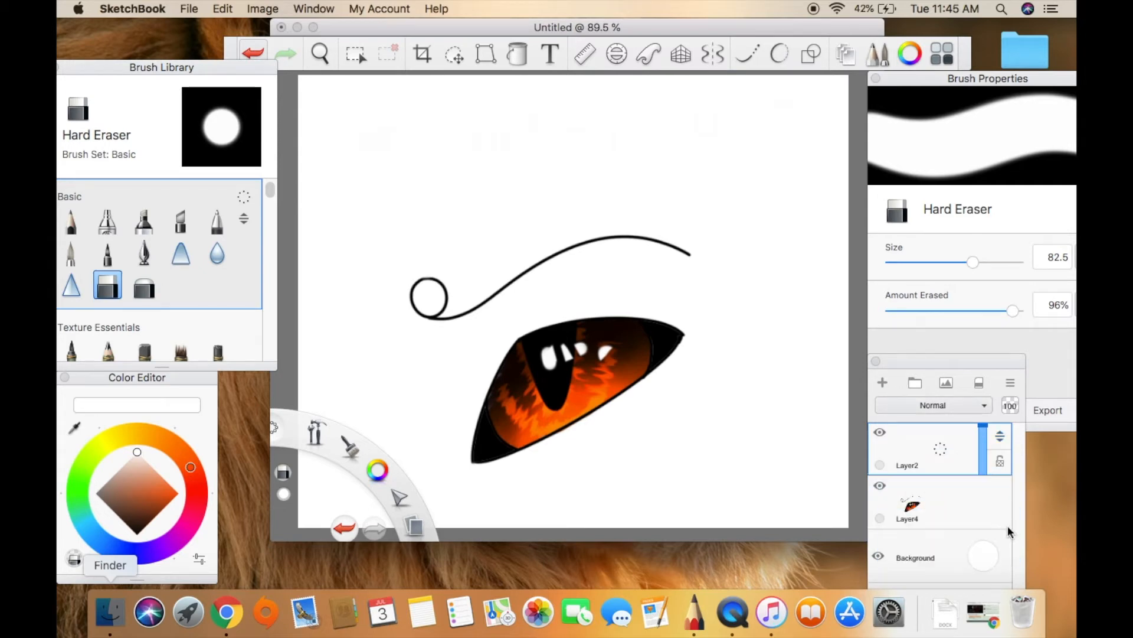
mouse_move(1003, 439)
left_mouse_down()
mouse_move(1006, 531)
mouse_move(979, 539)
left_mouse_up()
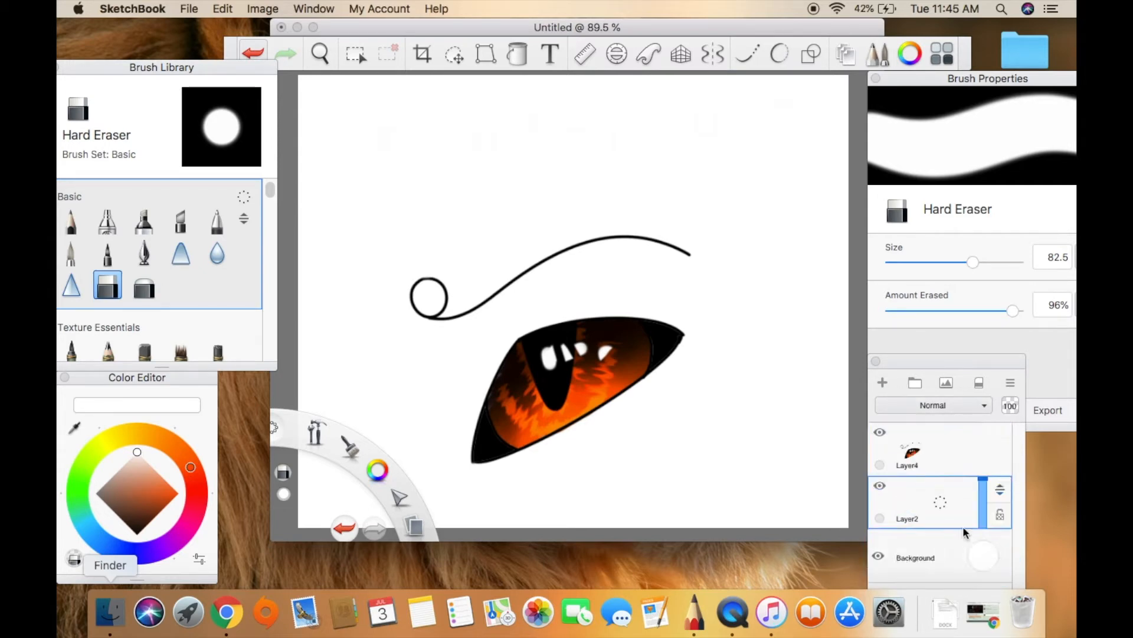
Shrink the merged eye and eyebrow layer and move it to the right side of the canvas.
left_click(971, 463)
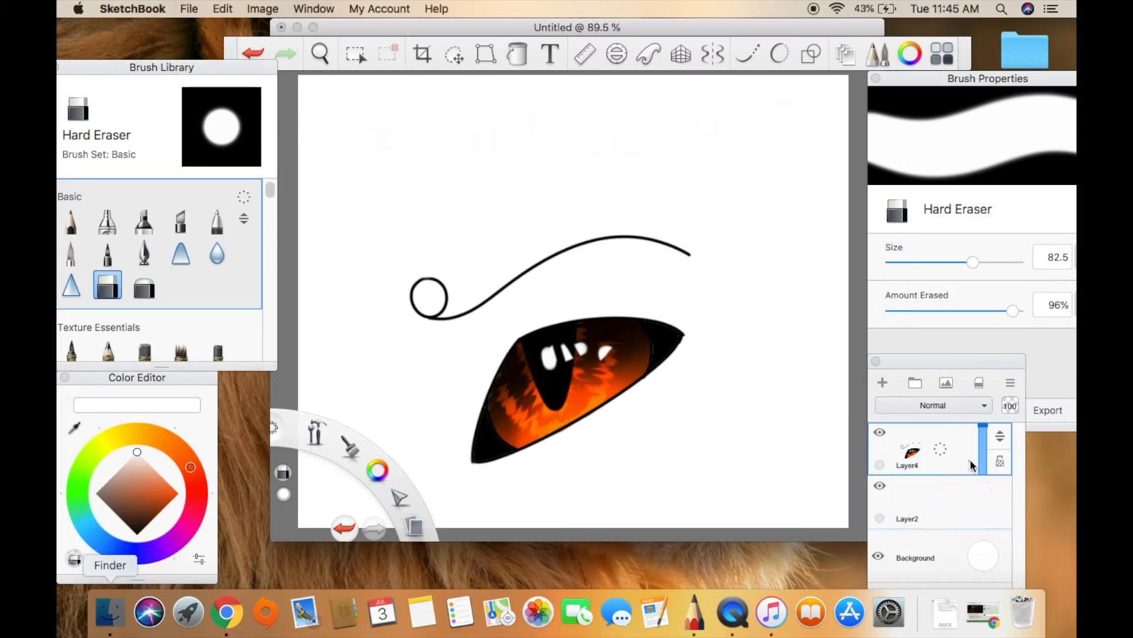
left_click(458, 56)
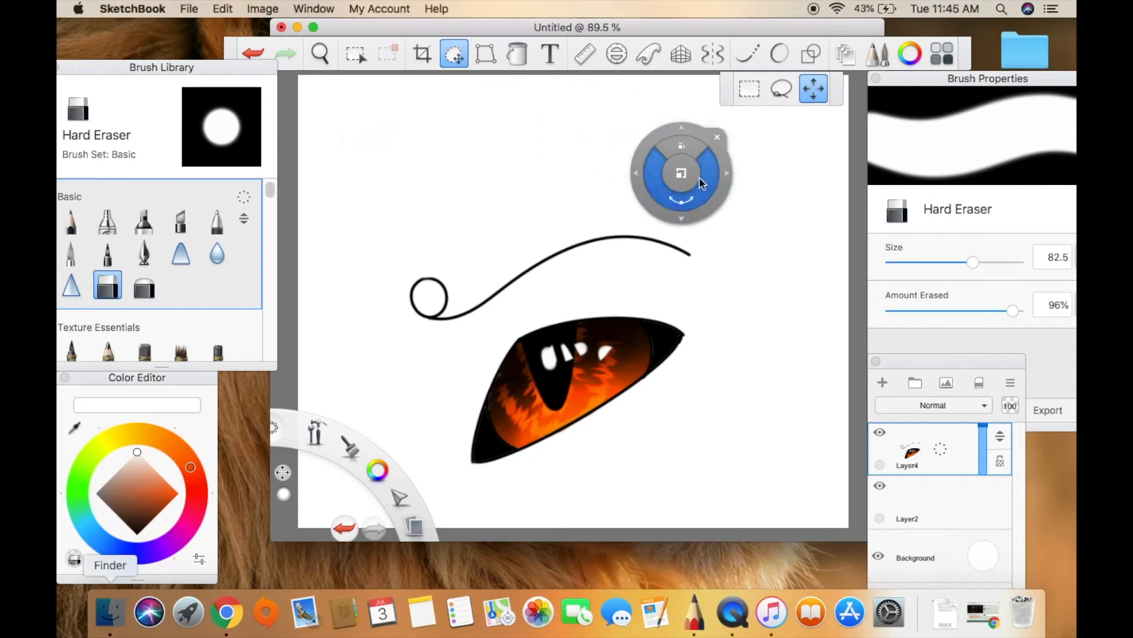
mouse_move(690, 177)
left_mouse_down()
mouse_move(659, 202)
mouse_move(805, 172)
left_mouse_up()
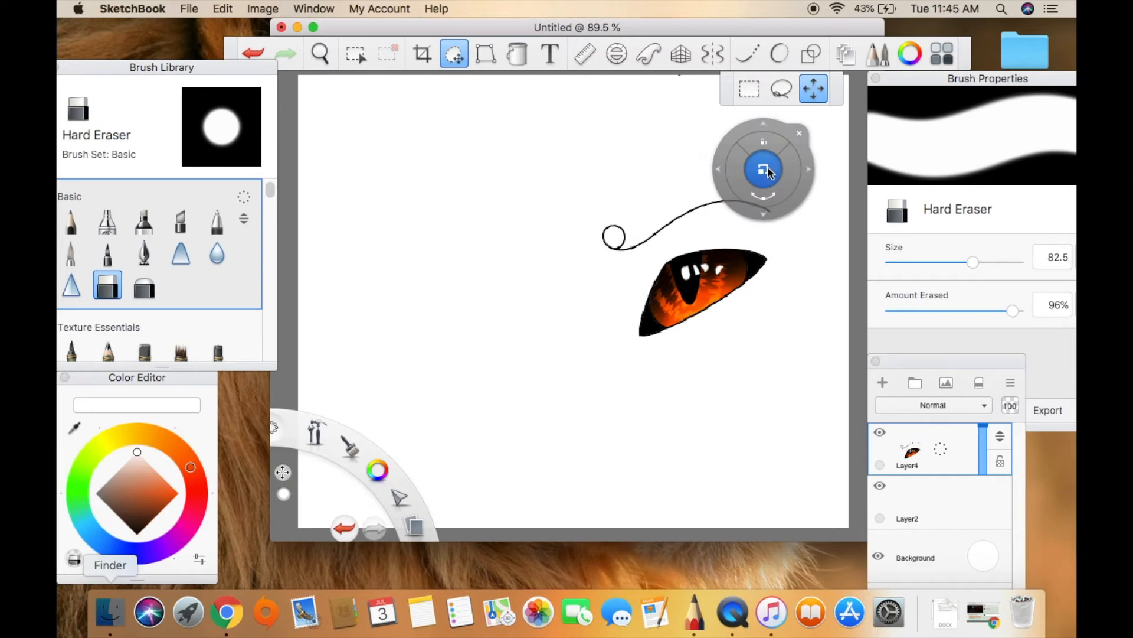
left_click(800, 133)
Duplicate the eye layer and flip the copy horizontally onto the left half of the canvas as a matching eye.
left_click(943, 453)
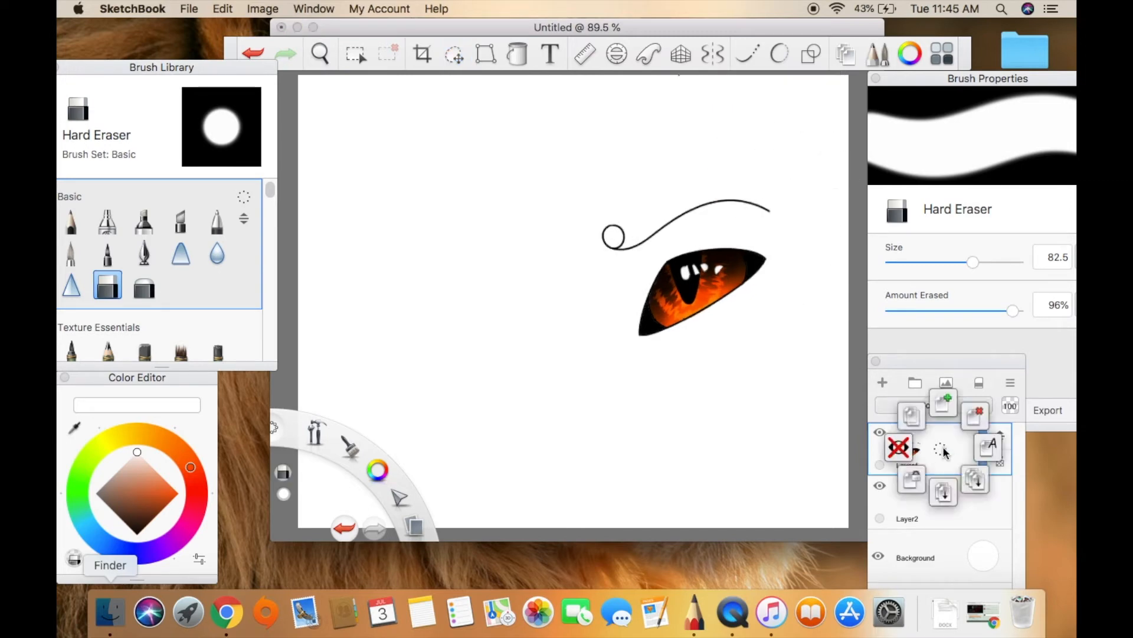
left_click(917, 418)
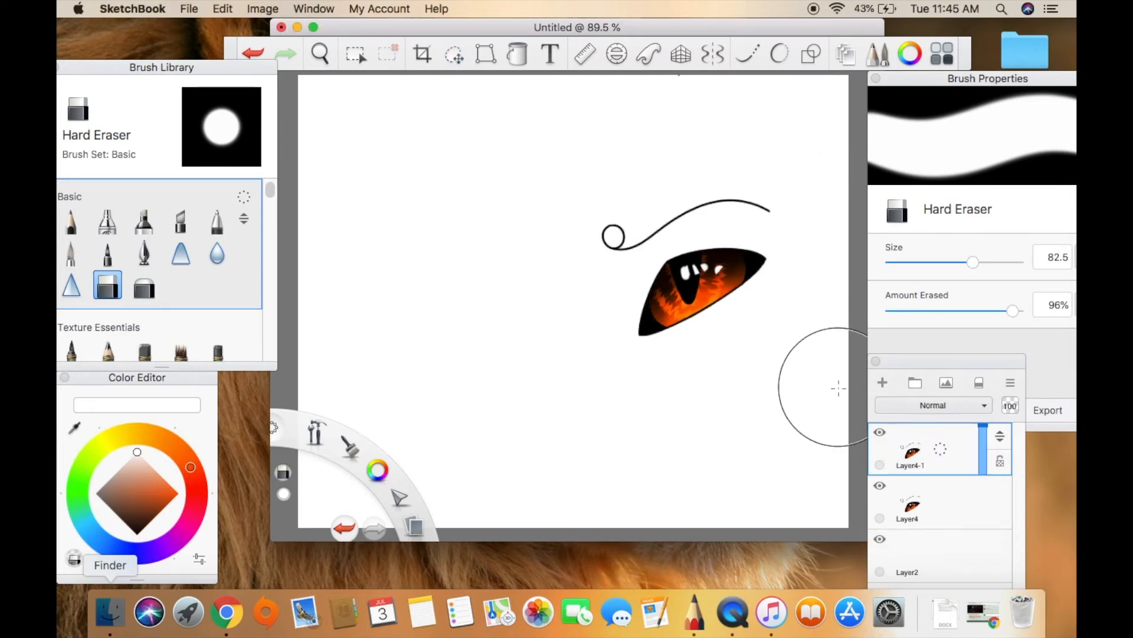
left_click(486, 54)
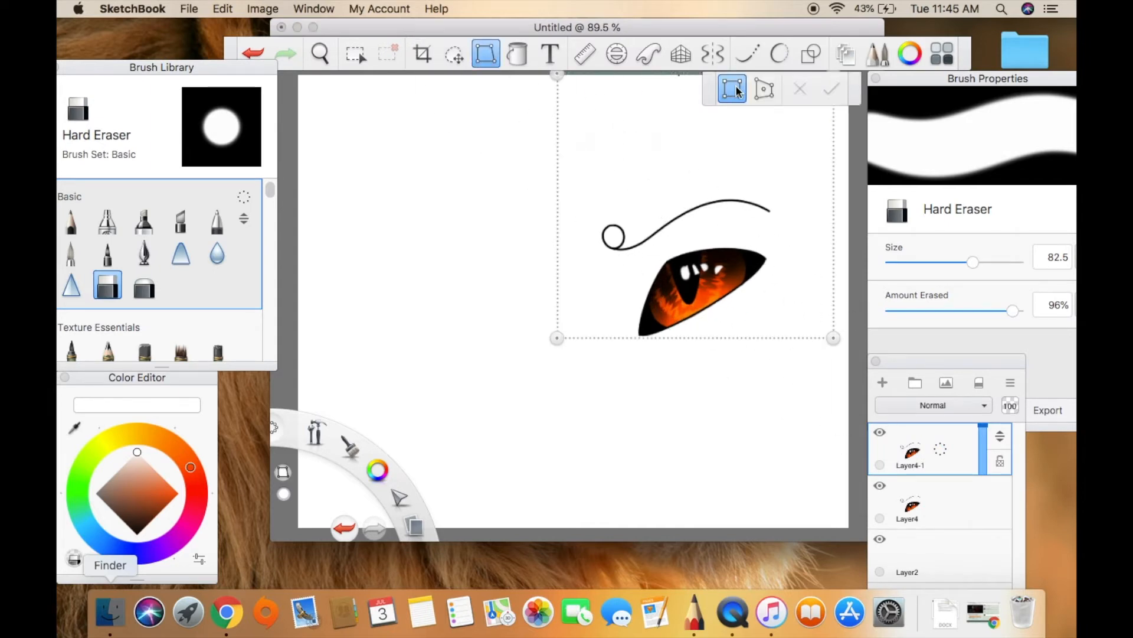
left_click_drag(828, 341, 302, 339)
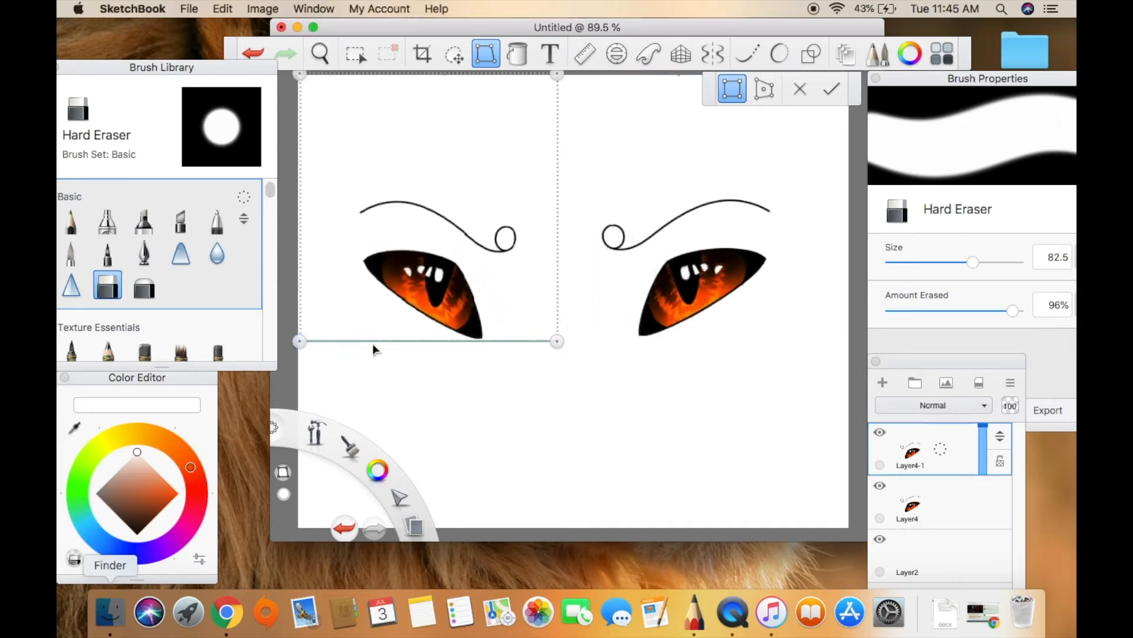
left_click_drag(551, 341, 553, 338)
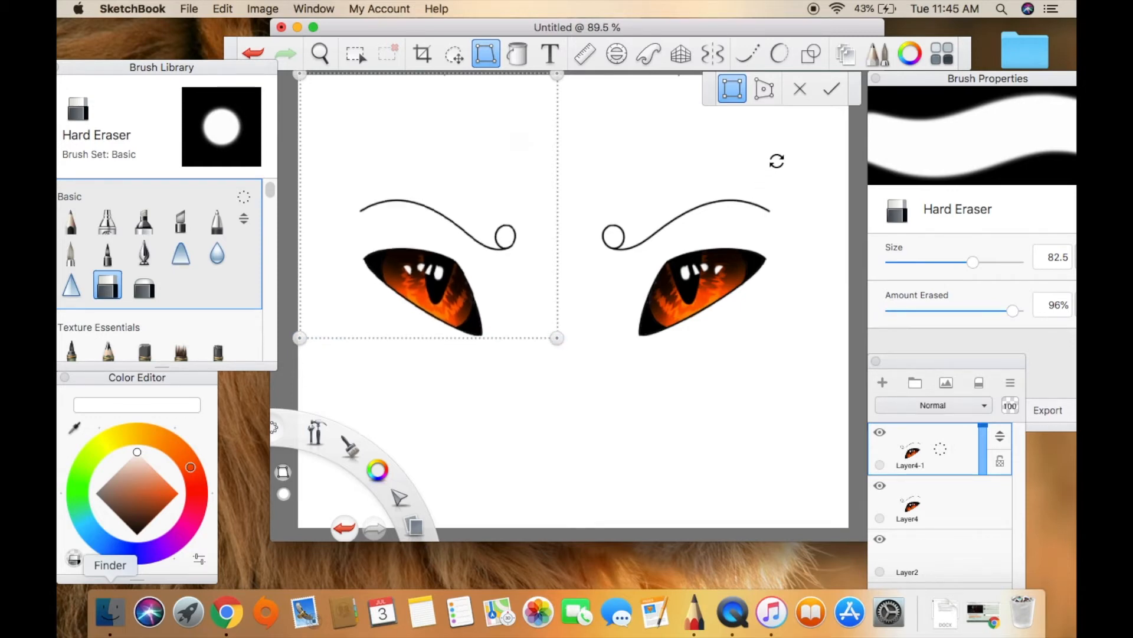
left_click(831, 90)
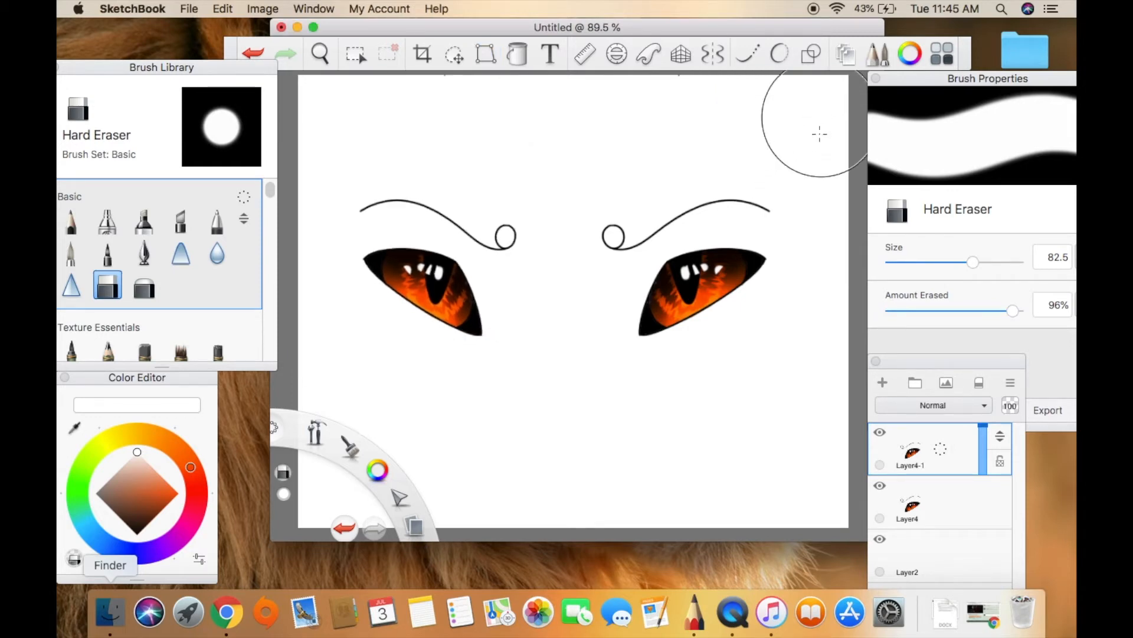
Stretch the mirrored eye slightly wider toward the canvas's left edge and merge it with the original eye layer.
left_click(942, 455)
left_click(943, 458)
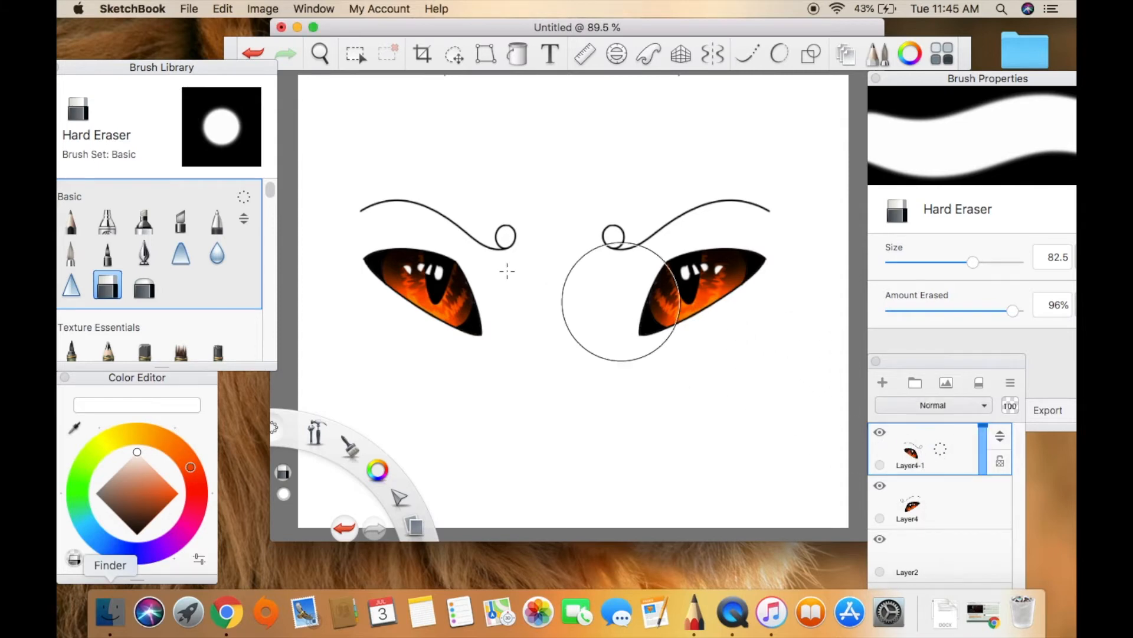
left_click(485, 54)
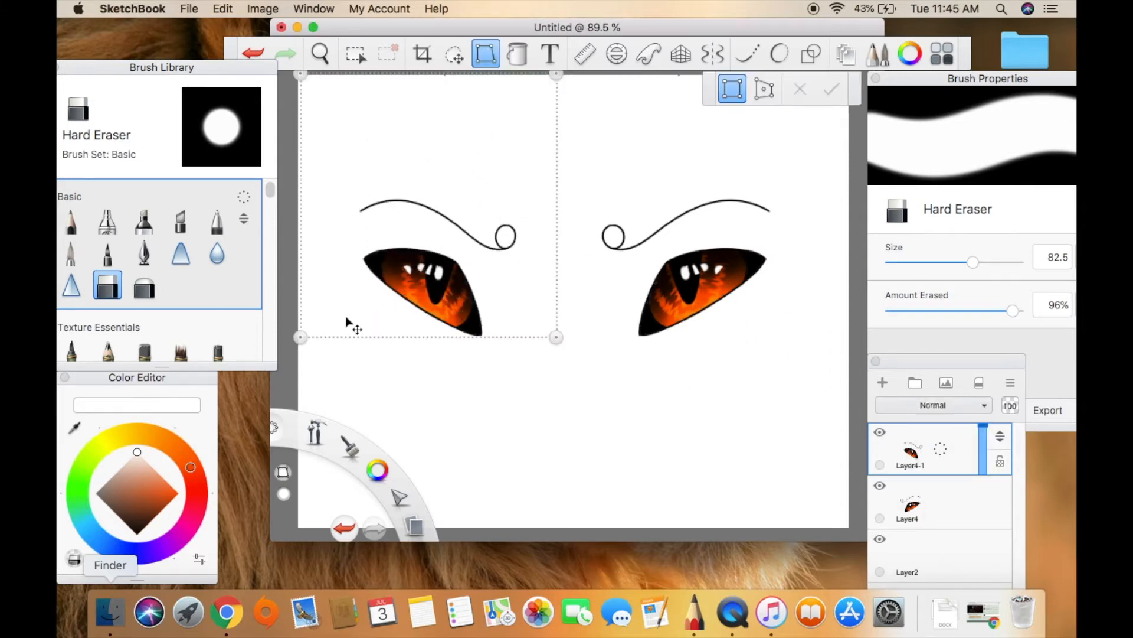
mouse_move(300, 333)
left_mouse_down()
mouse_move(276, 340)
mouse_move(284, 339)
left_mouse_up()
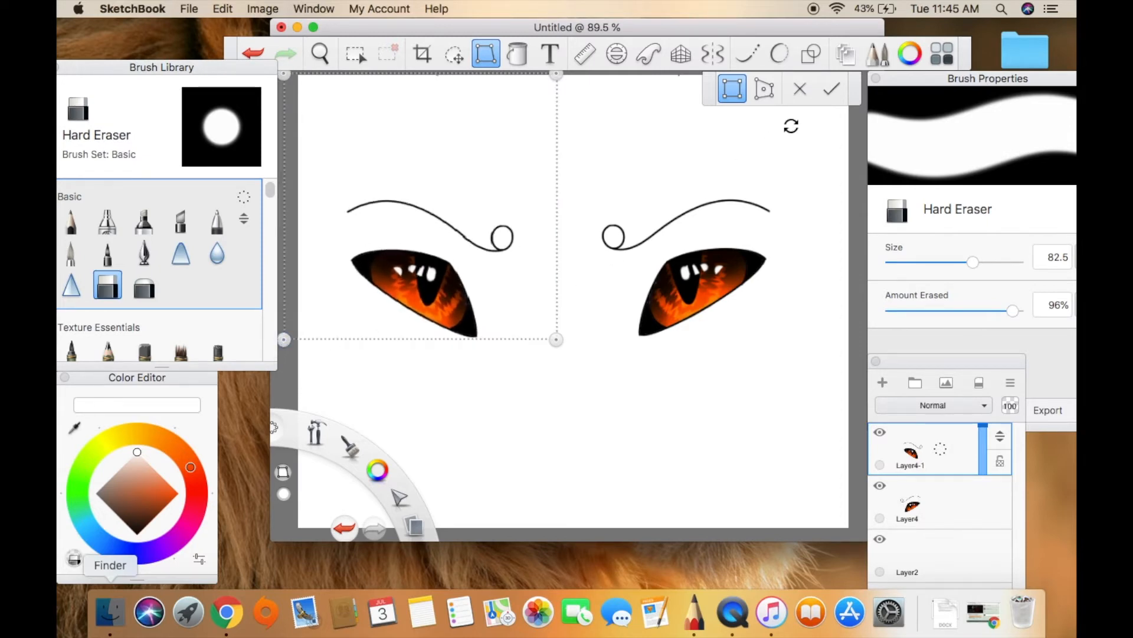
left_click(832, 88)
left_click_drag(940, 452, 944, 493)
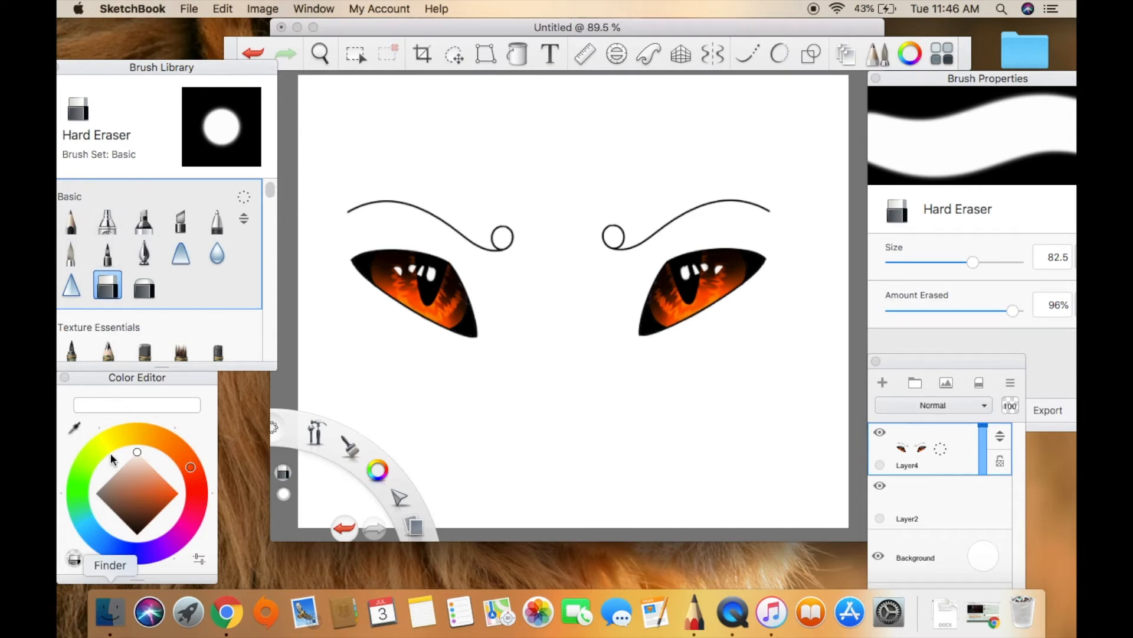
Paint a dark grey band behind both eyes on the layer below them, using the Paintbrush at size 24.7.
left_click(119, 517)
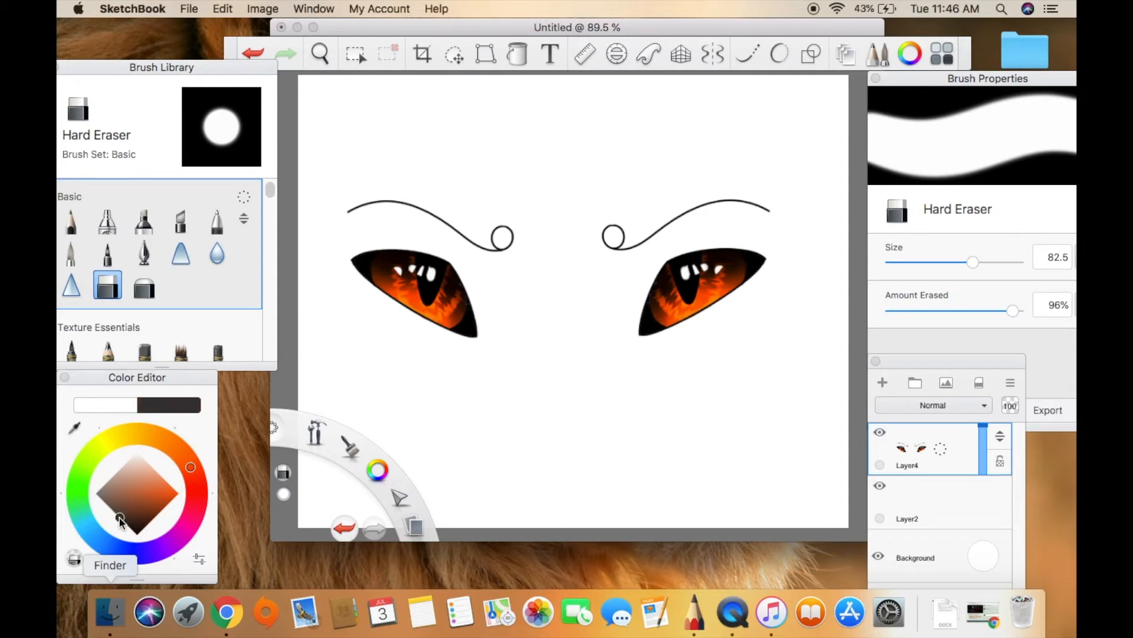
left_click(361, 269)
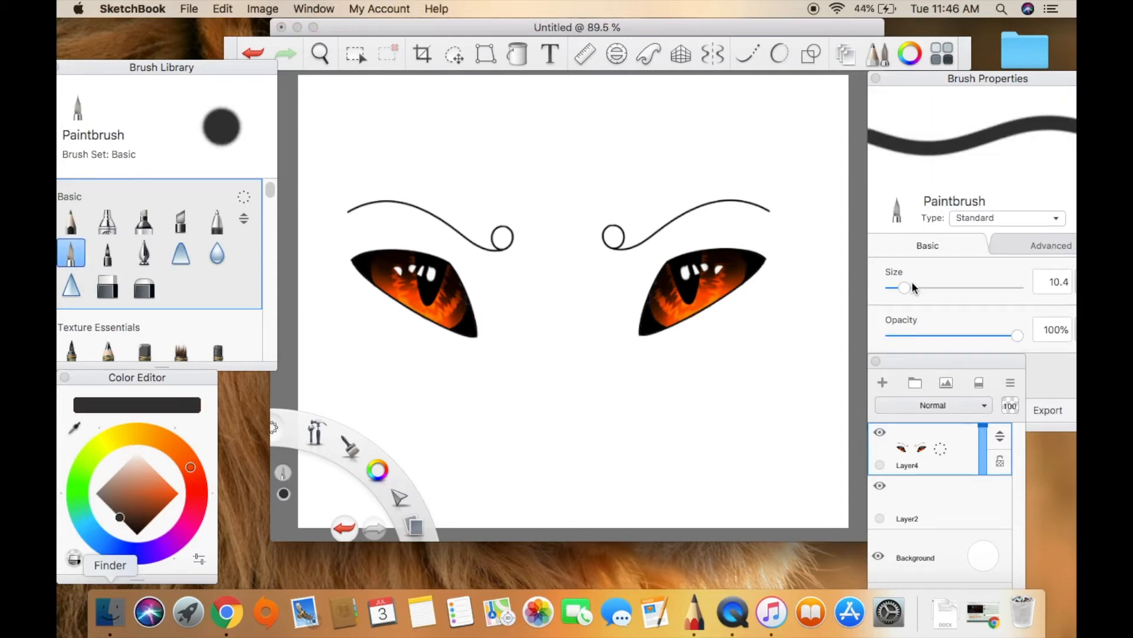
left_click_drag(914, 288, 922, 288)
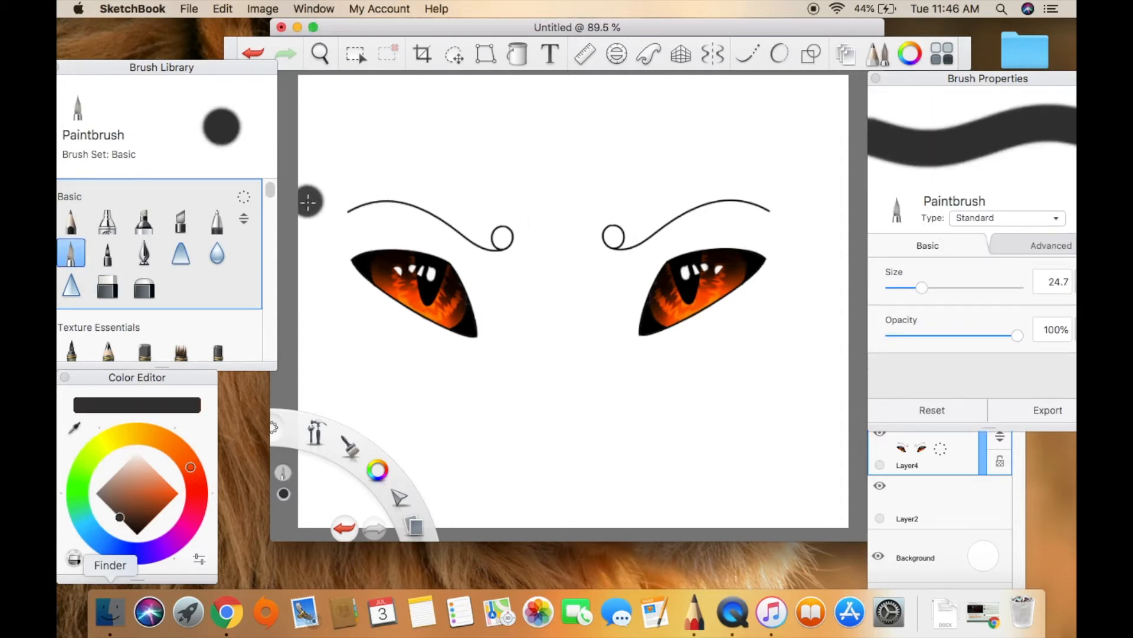
mouse_move(306, 201)
left_mouse_down()
mouse_move(615, 207)
mouse_move(797, 190)
left_mouse_up()
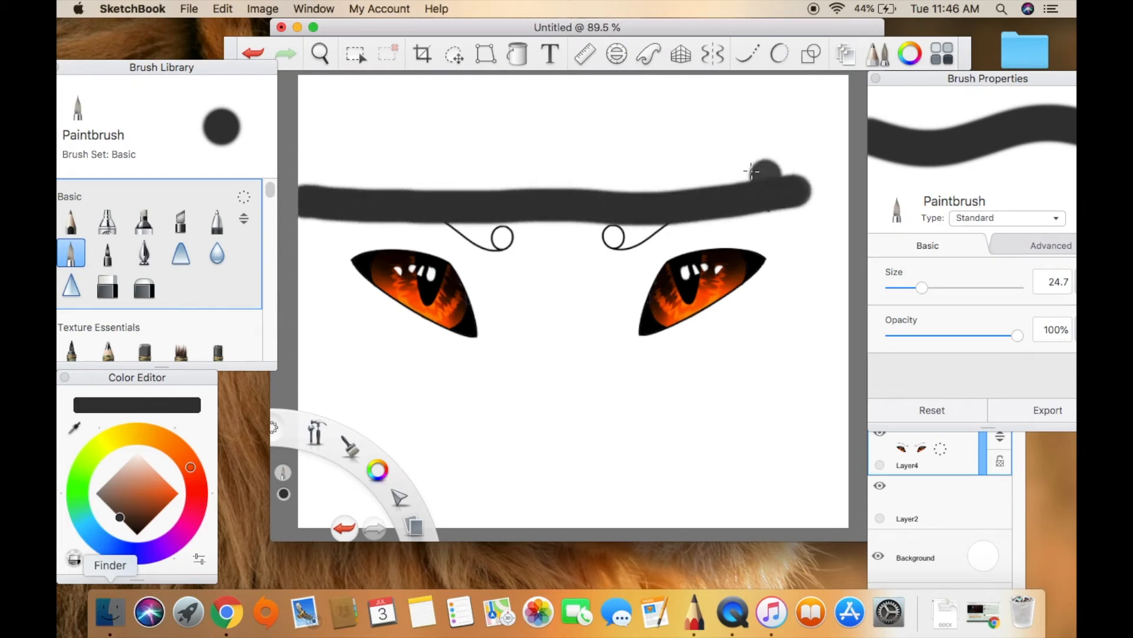
left_click(253, 52)
left_click(950, 502)
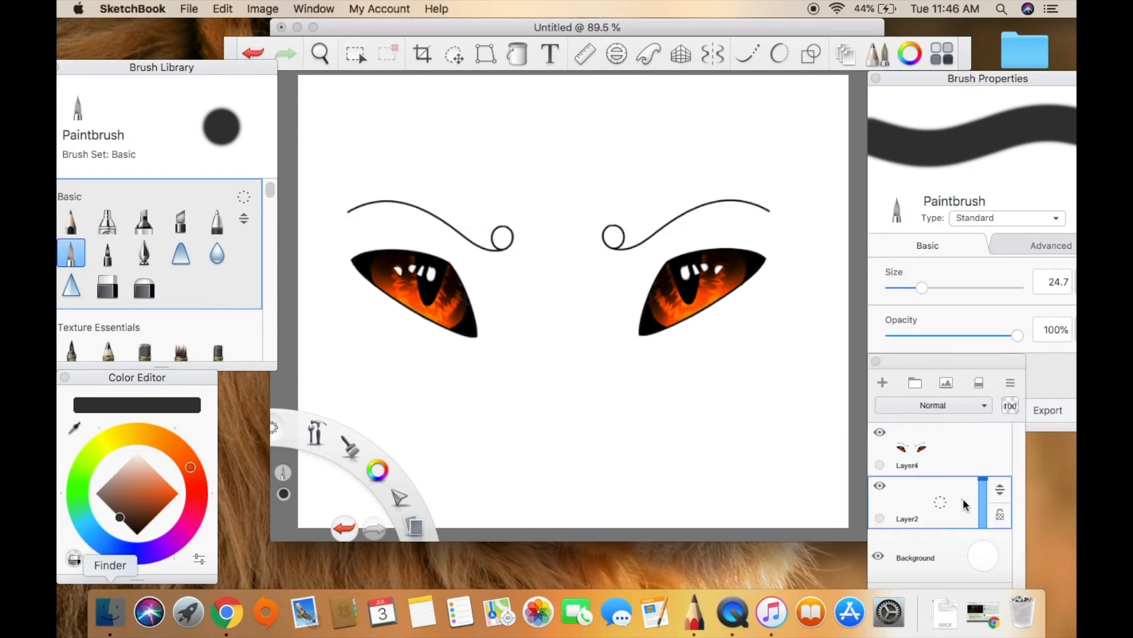
mouse_move(303, 198)
left_mouse_down()
mouse_move(858, 188)
mouse_move(650, 214)
mouse_move(300, 221)
left_mouse_up()
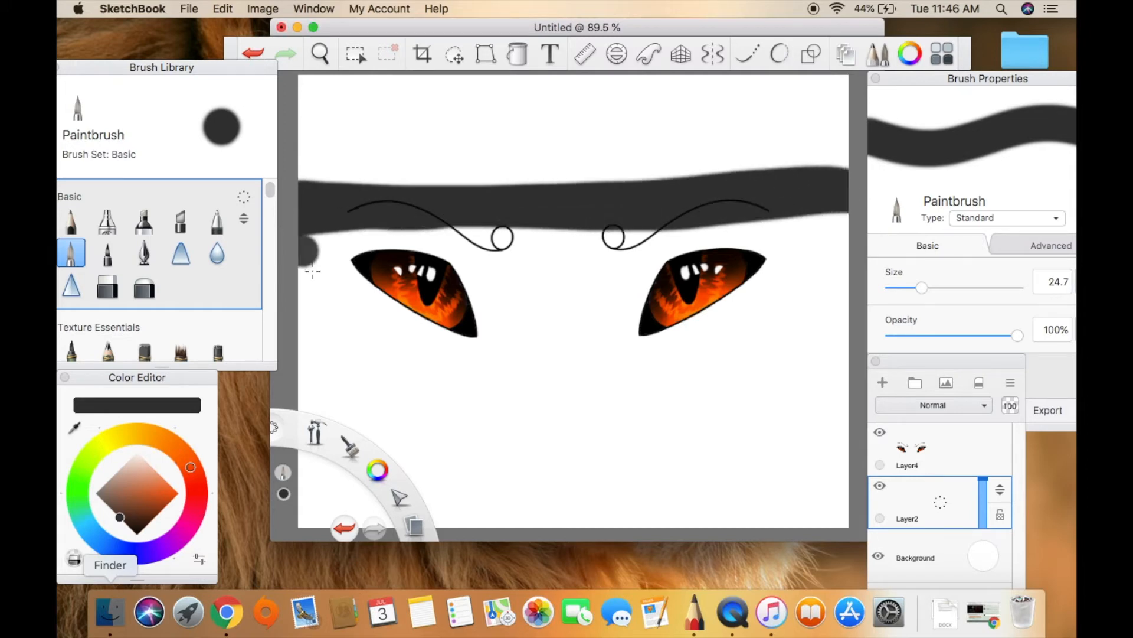
mouse_move(313, 360)
left_mouse_down()
mouse_move(304, 353)
mouse_move(859, 354)
mouse_move(329, 347)
mouse_move(308, 271)
mouse_move(337, 241)
mouse_move(377, 304)
mouse_move(422, 320)
mouse_move(457, 259)
mouse_move(496, 235)
mouse_move(538, 262)
mouse_move(579, 325)
mouse_move(619, 237)
mouse_move(662, 321)
mouse_move(693, 217)
mouse_move(738, 219)
mouse_move(794, 248)
mouse_move(819, 320)
mouse_move(833, 258)
mouse_move(840, 335)
left_mouse_up()
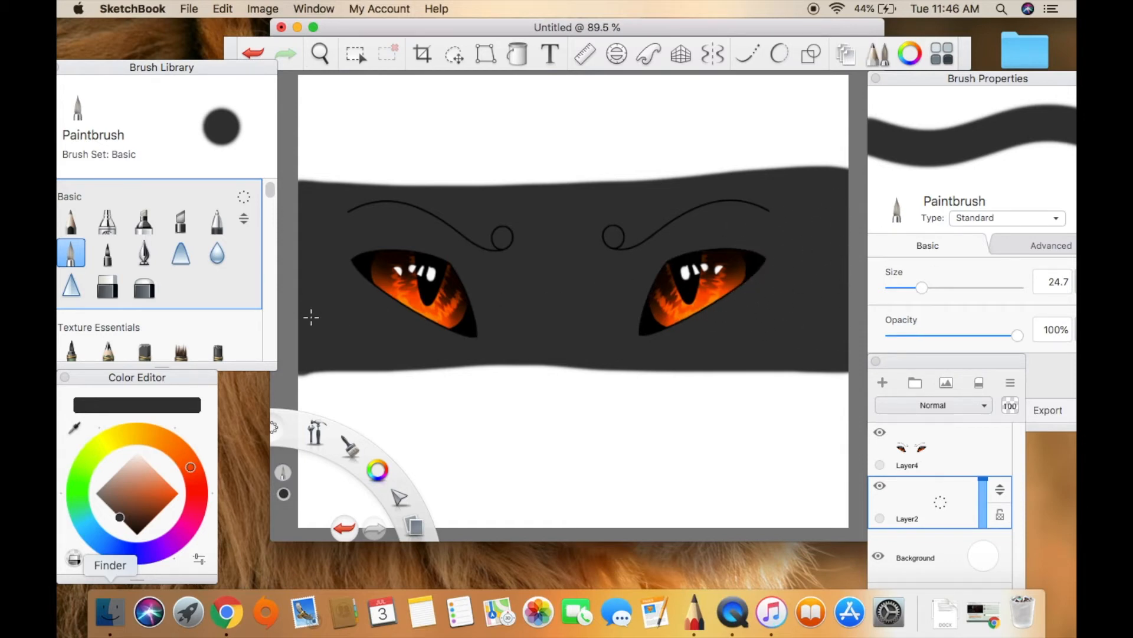
Trim the ends and edges of the dark grey band with the Hard Eraser at size 51.0.
left_click(107, 287)
left_click_drag(278, 180, 308, 189)
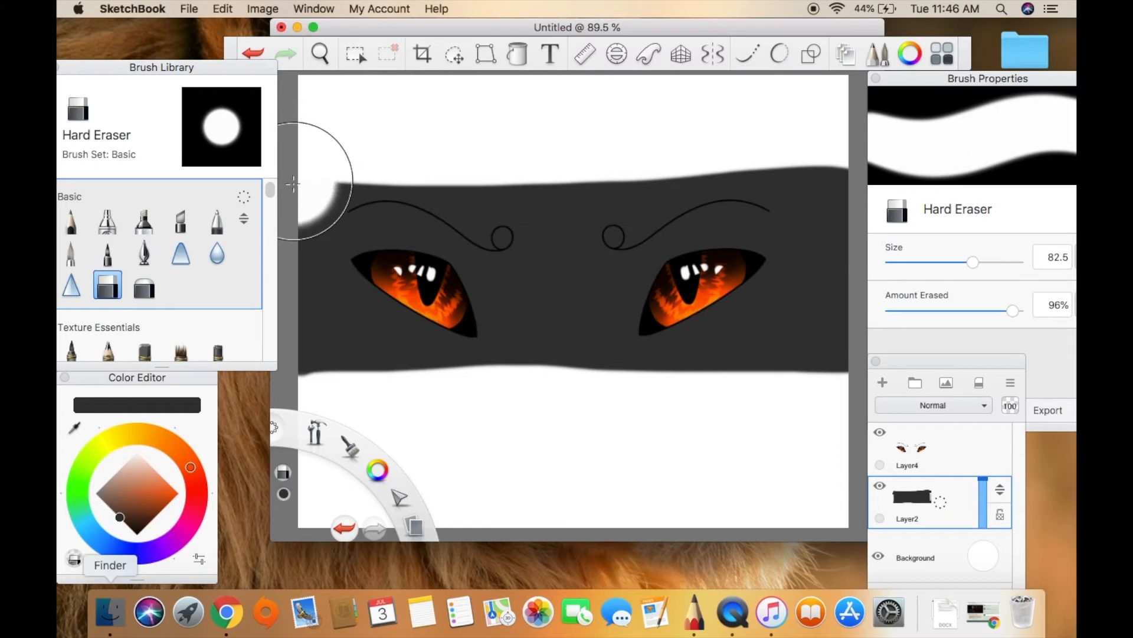
key("super+z")
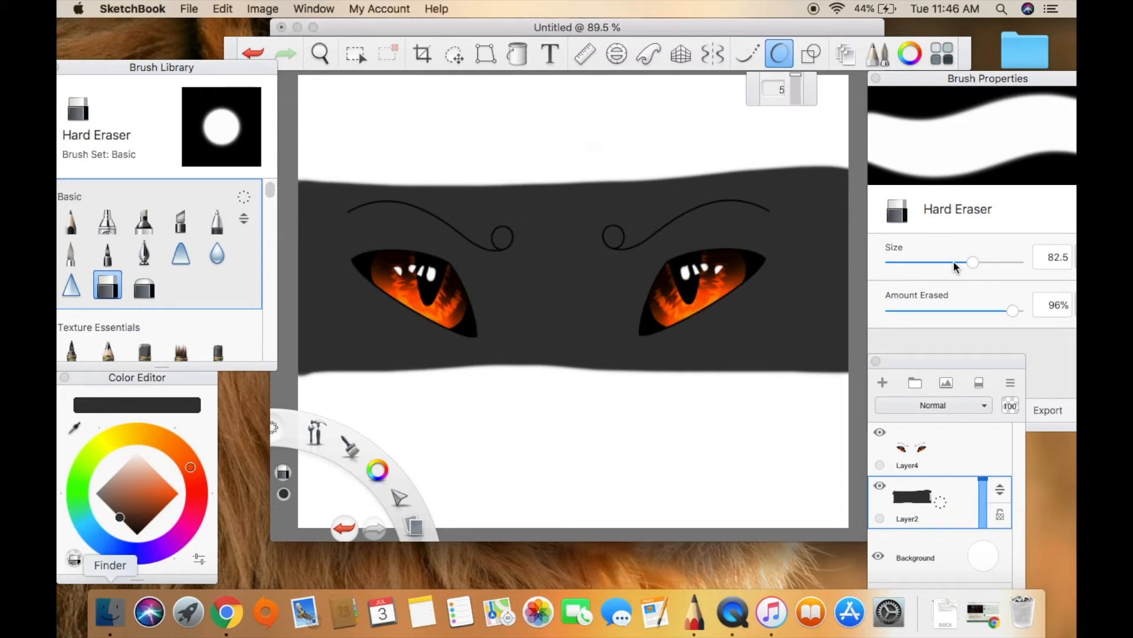
left_click_drag(954, 261, 952, 261)
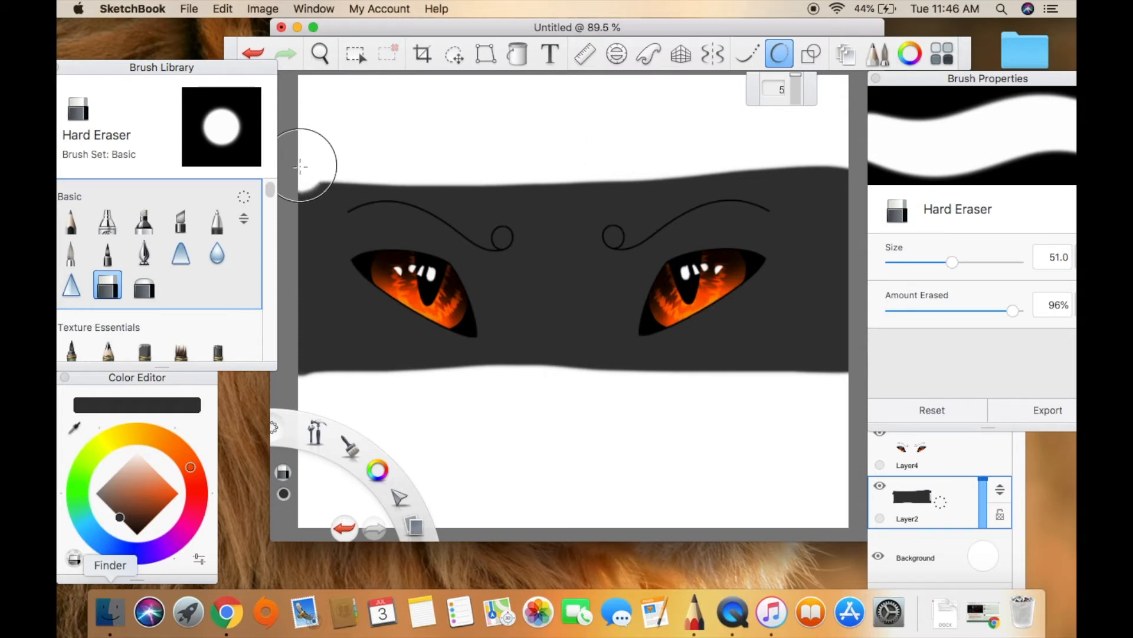
mouse_move(301, 166)
left_mouse_down()
mouse_move(833, 160)
mouse_move(845, 270)
mouse_move(819, 345)
mouse_move(735, 412)
mouse_move(790, 398)
mouse_move(773, 384)
mouse_move(403, 378)
mouse_move(353, 363)
mouse_move(312, 310)
mouse_move(288, 156)
left_mouse_up()
mouse_move(316, 373)
left_mouse_down()
mouse_move(310, 236)
mouse_move(334, 157)
left_mouse_up()
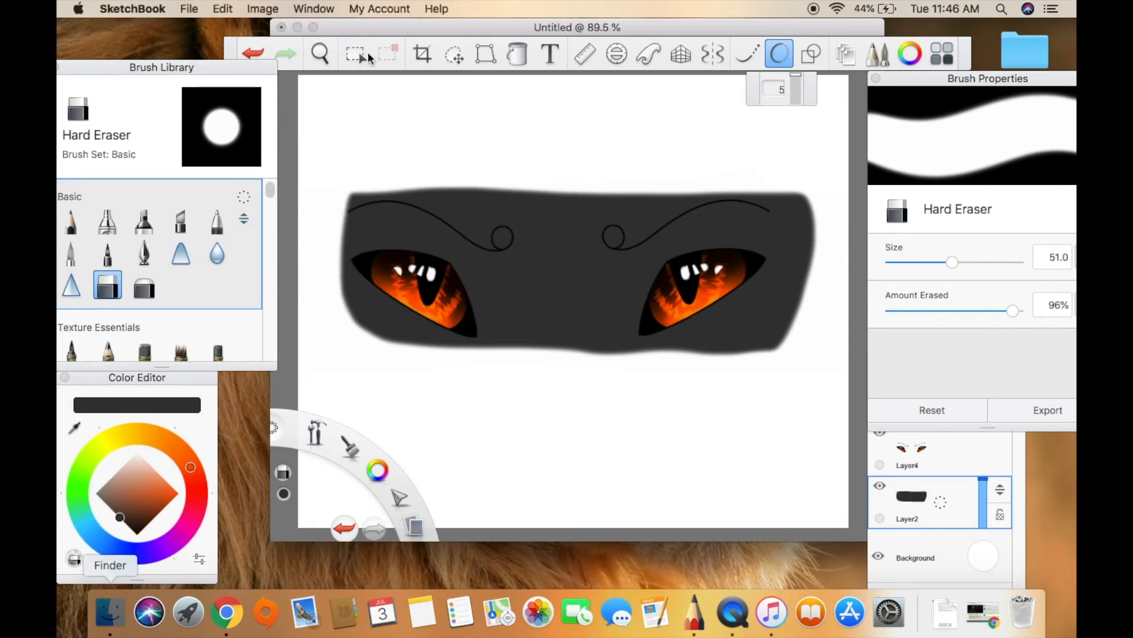
Enlarge the dark grey shape behind the eyes and flood fill the rest of its layer with the same dark grey.
left_click(454, 54)
left_click_drag(405, 156, 433, 149)
left_click(469, 110)
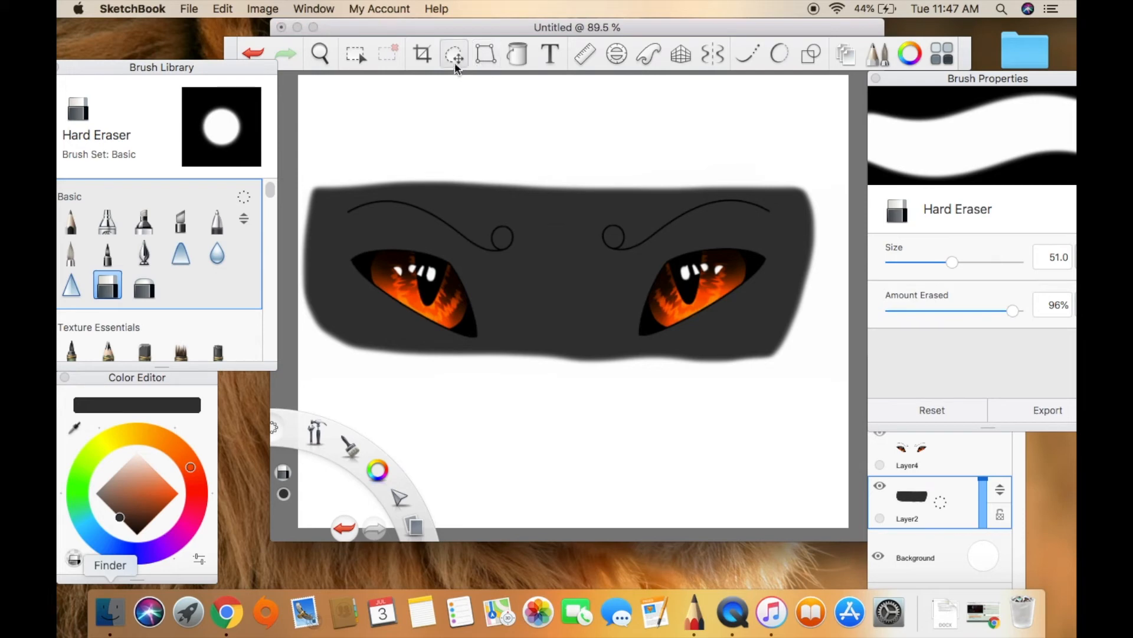
left_click(516, 55)
left_click(505, 164)
left_click(485, 184)
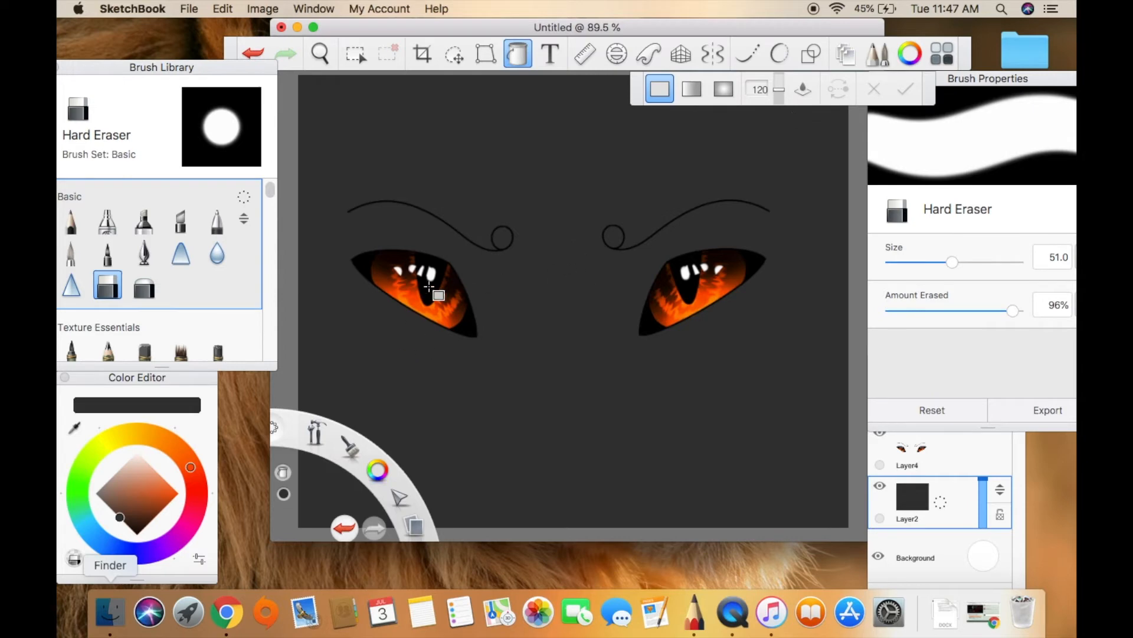
Fill the circles at the inner ends of both eyebrows with near-black, using the Paintbrush at size 13.7.
left_click(71, 253)
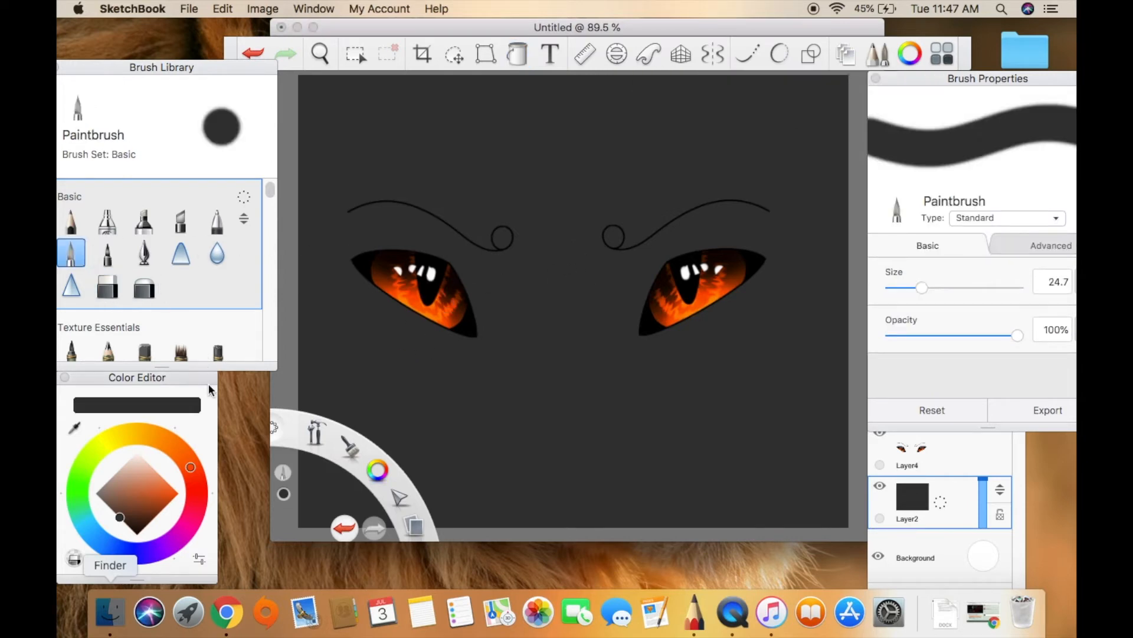
left_click_drag(131, 530, 127, 526)
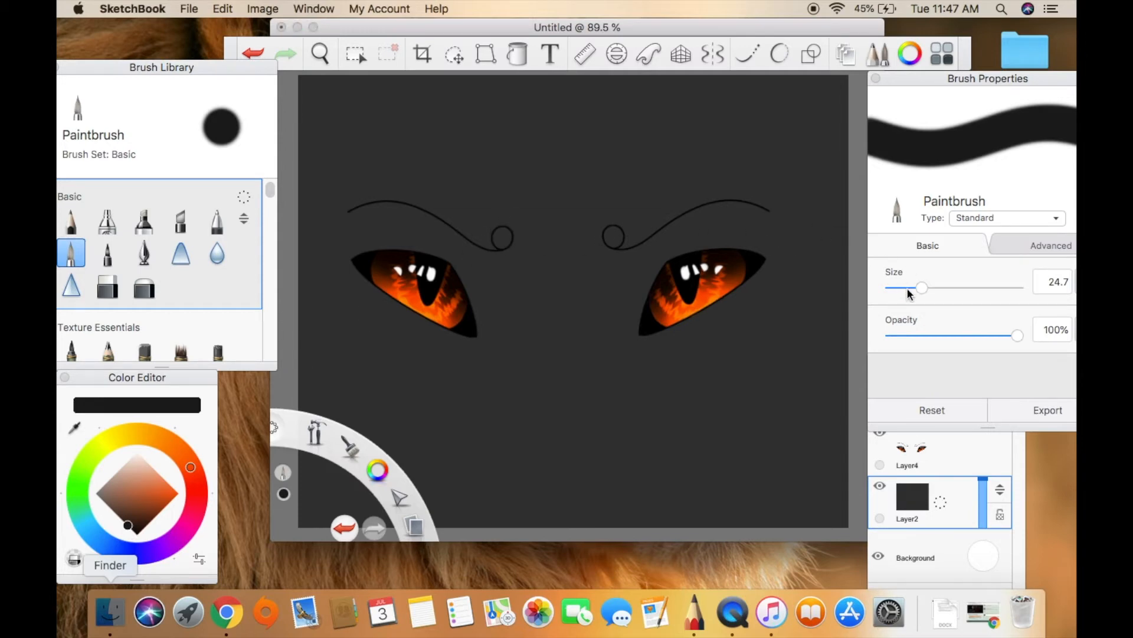
left_click_drag(922, 287, 908, 287)
left_click(320, 54)
left_click_drag(575, 217, 641, 228)
left_click(678, 193)
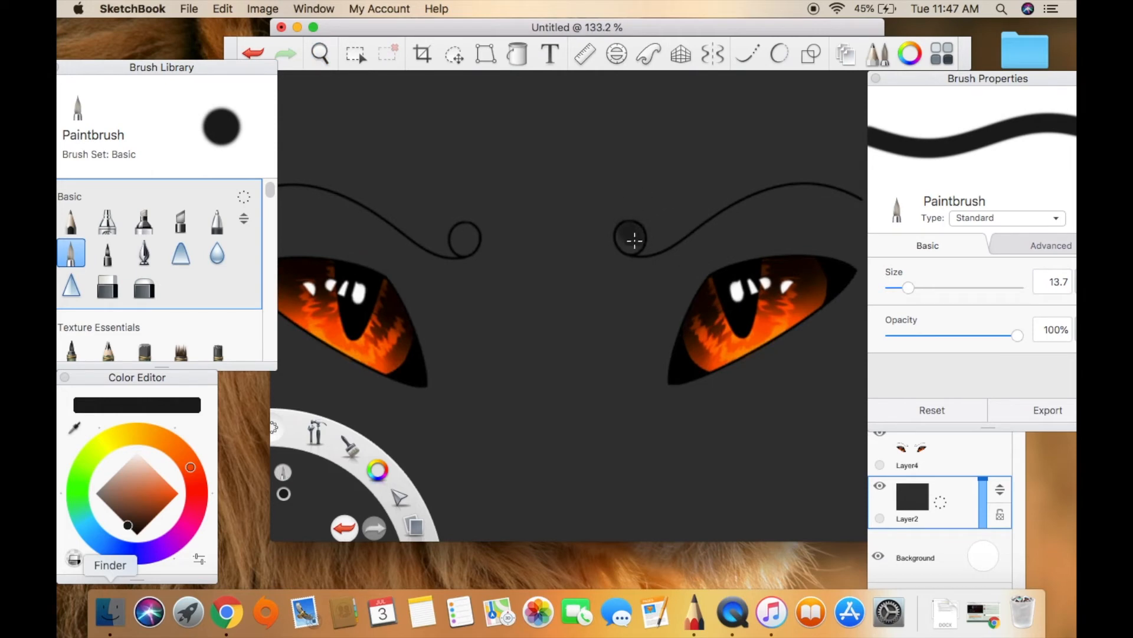
left_click_drag(468, 244, 466, 236)
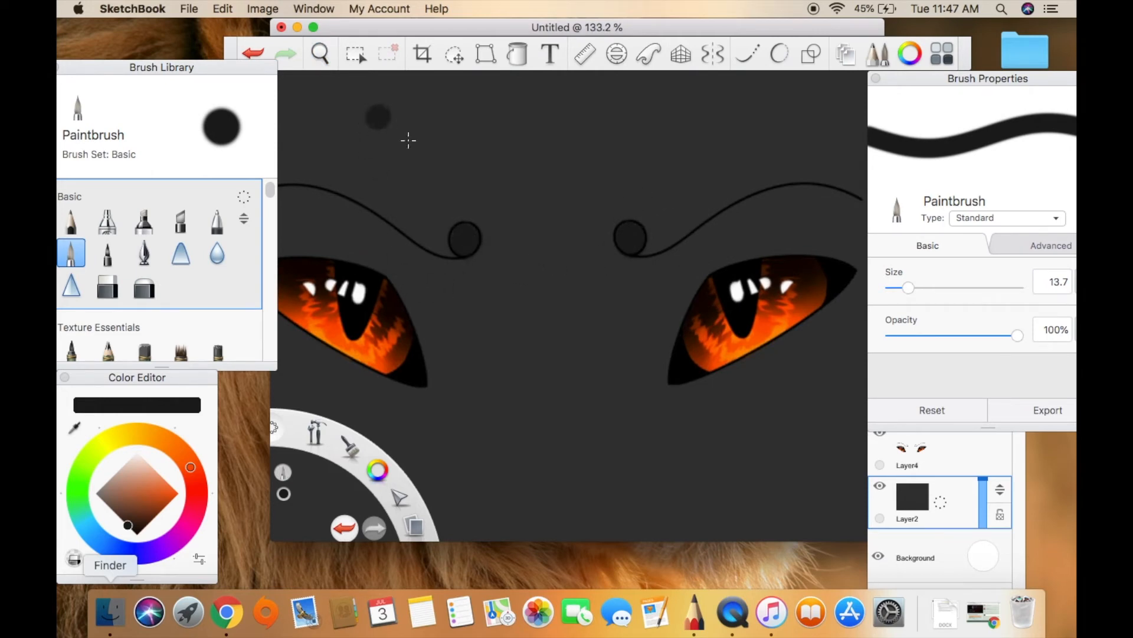
Draw a lighter grey line from each eye's inner corner to its eyebrow circle, with the Paintbrush at size 5.9 and Predictive Stroke at 5.
left_click(907, 288)
left_click_drag(112, 483, 105, 504)
left_click(75, 428)
left_click(457, 415)
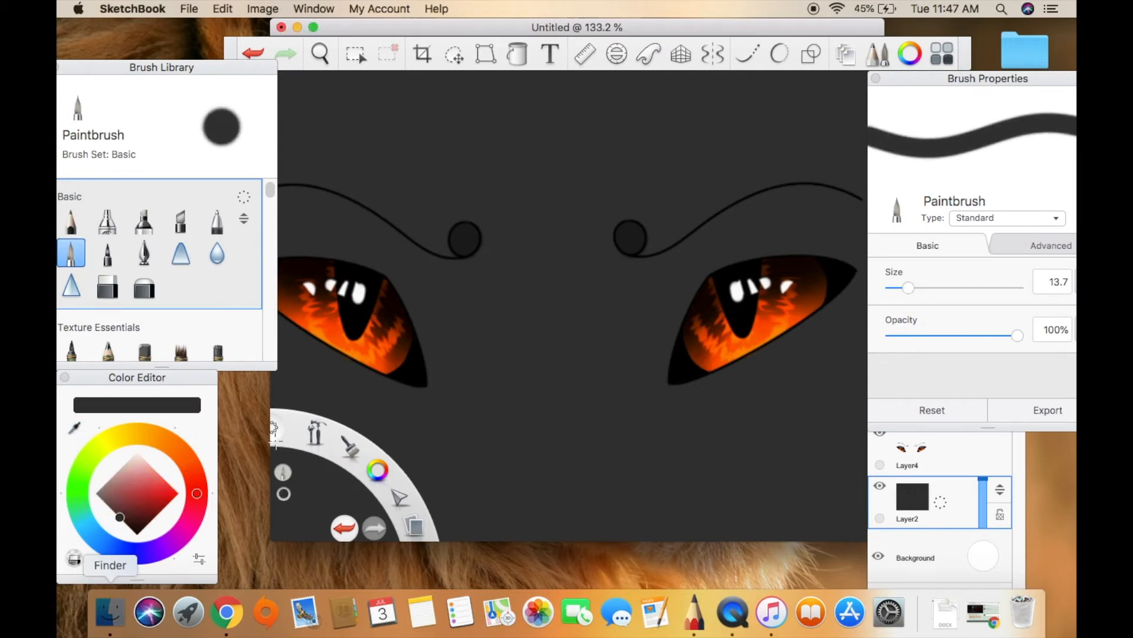
left_click(106, 503)
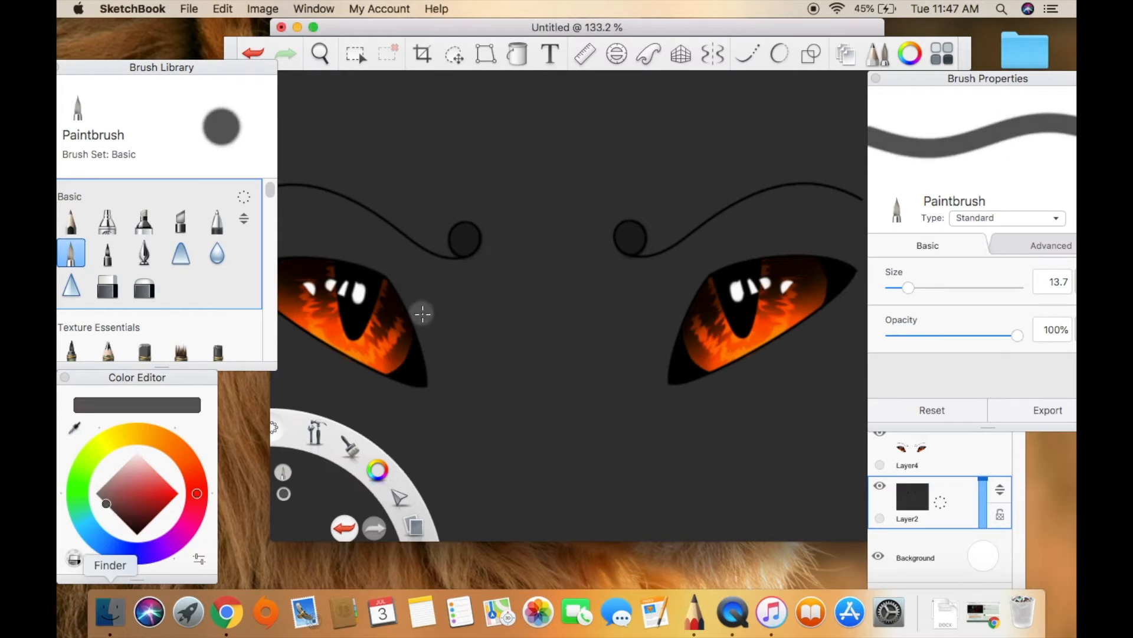
left_click_drag(908, 288, 899, 288)
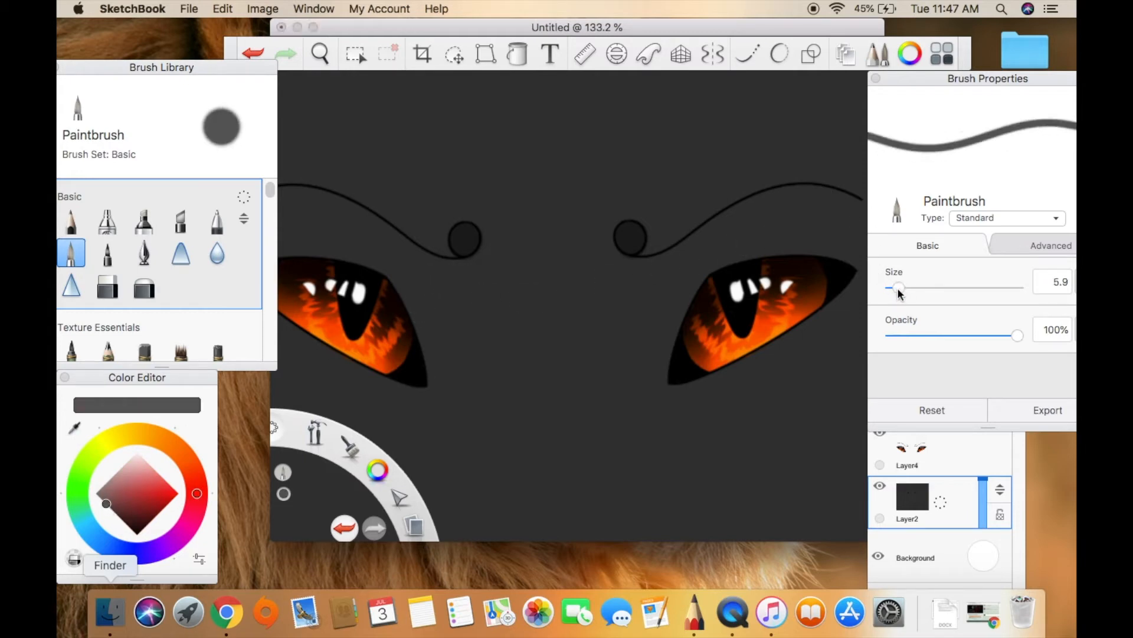
left_click(781, 52)
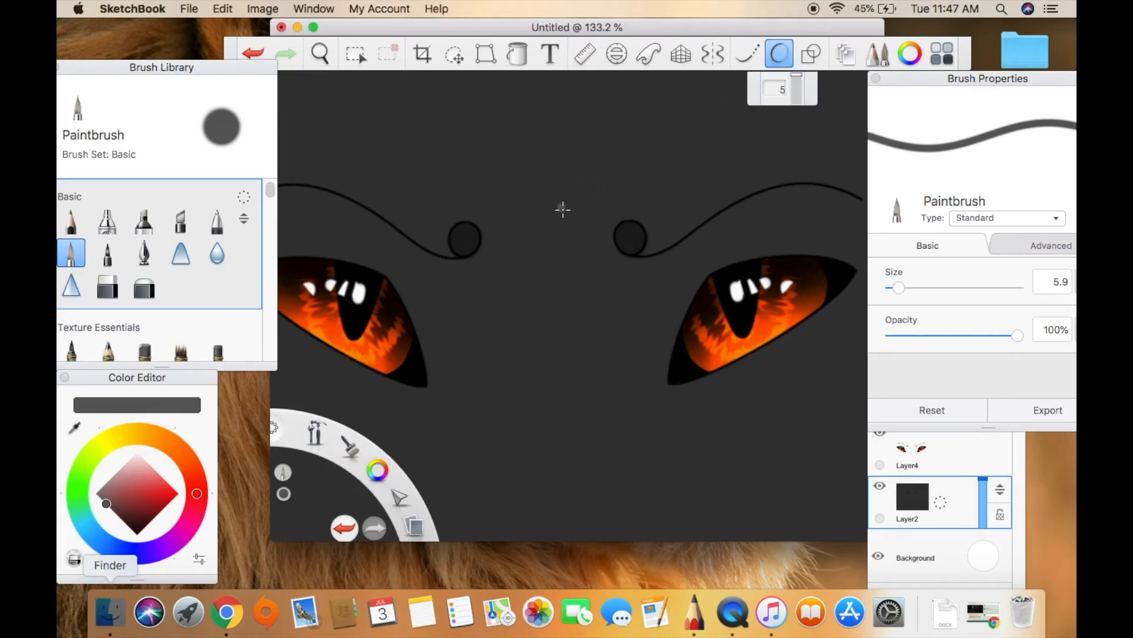
left_click_drag(428, 381, 465, 251)
left_click(407, 161)
left_click_drag(632, 258, 664, 373)
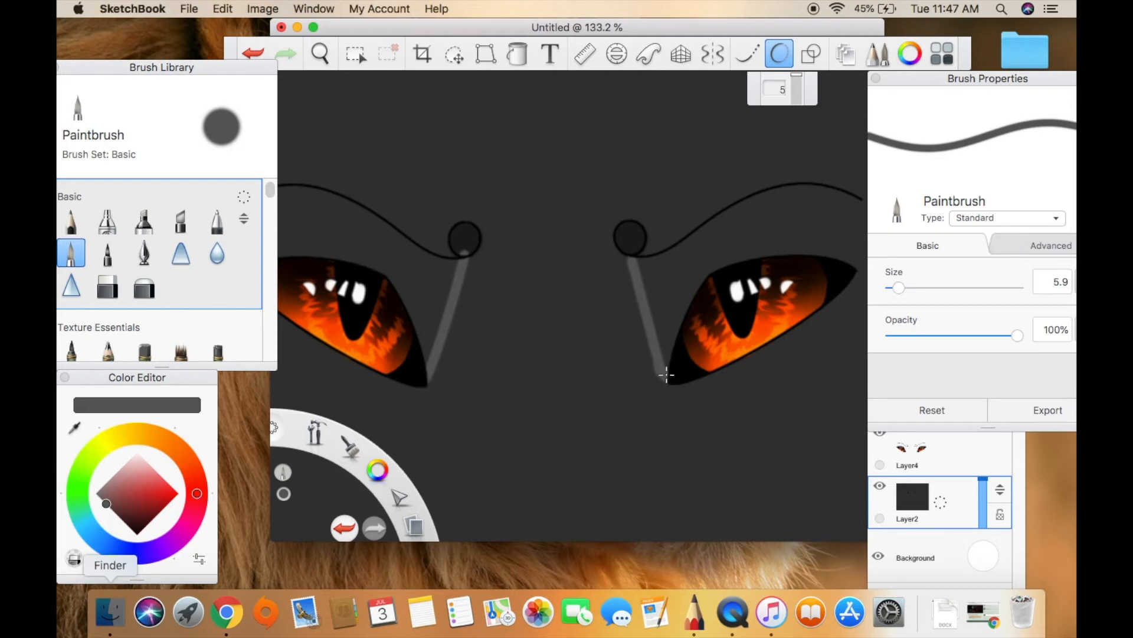
Paint the area between the right eye and its eyebrow lighter grey and rim the eye's lower edge, using the Paintbrush at size 5.9.
left_click_drag(653, 349, 642, 299)
left_click(320, 54)
left_click_drag(528, 205, 463, 228)
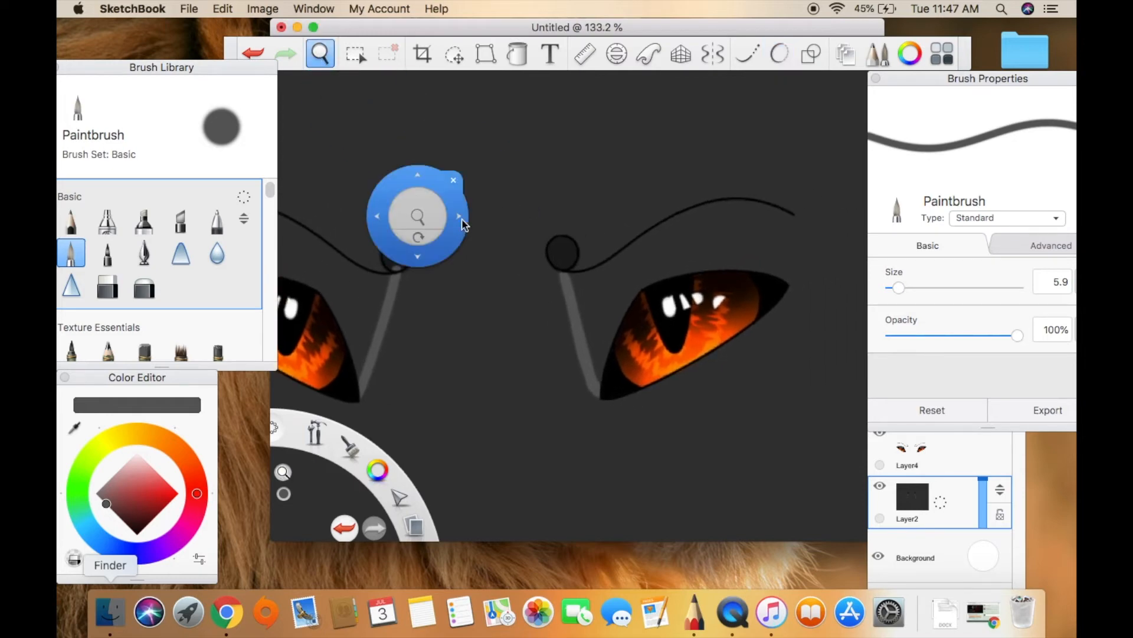
left_click(463, 180)
left_click_drag(778, 290, 793, 217)
mouse_move(596, 389)
left_mouse_down()
mouse_move(610, 331)
mouse_move(658, 275)
mouse_move(589, 348)
mouse_move(573, 283)
mouse_move(590, 271)
mouse_move(596, 341)
mouse_move(615, 282)
mouse_move(608, 308)
mouse_move(698, 263)
mouse_move(780, 267)
mouse_move(773, 209)
mouse_move(741, 207)
mouse_move(610, 265)
mouse_move(683, 215)
mouse_move(751, 206)
mouse_move(617, 278)
mouse_move(630, 286)
mouse_move(738, 246)
mouse_move(778, 254)
mouse_move(773, 219)
mouse_move(763, 242)
mouse_move(718, 224)
left_mouse_up()
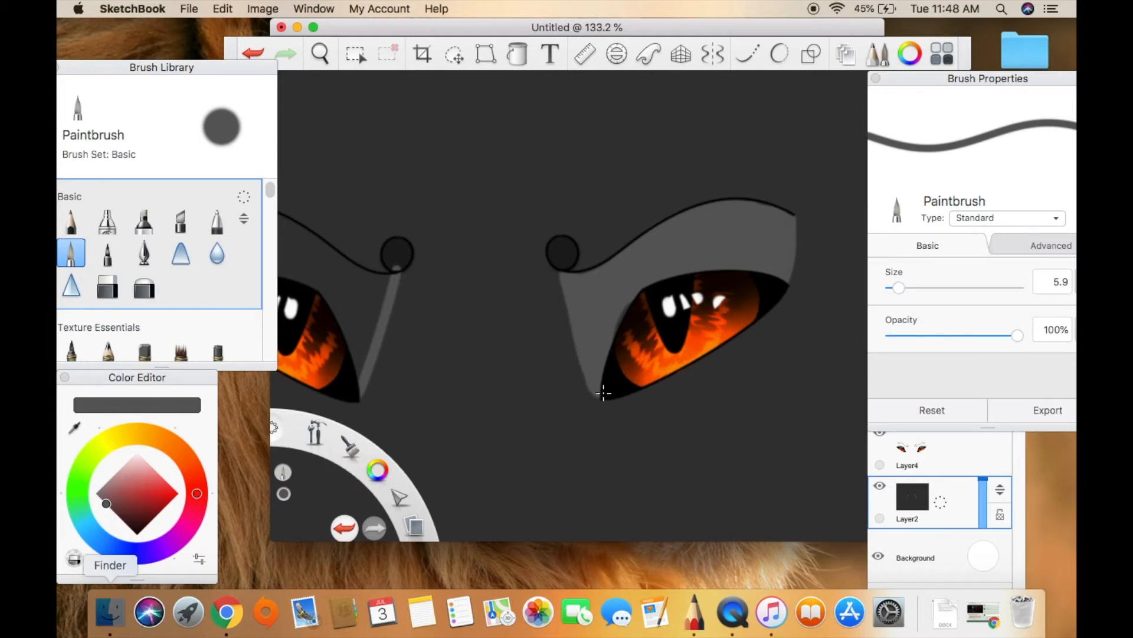
mouse_move(600, 398)
left_mouse_down()
mouse_move(619, 402)
mouse_move(702, 365)
mouse_move(791, 279)
left_mouse_up()
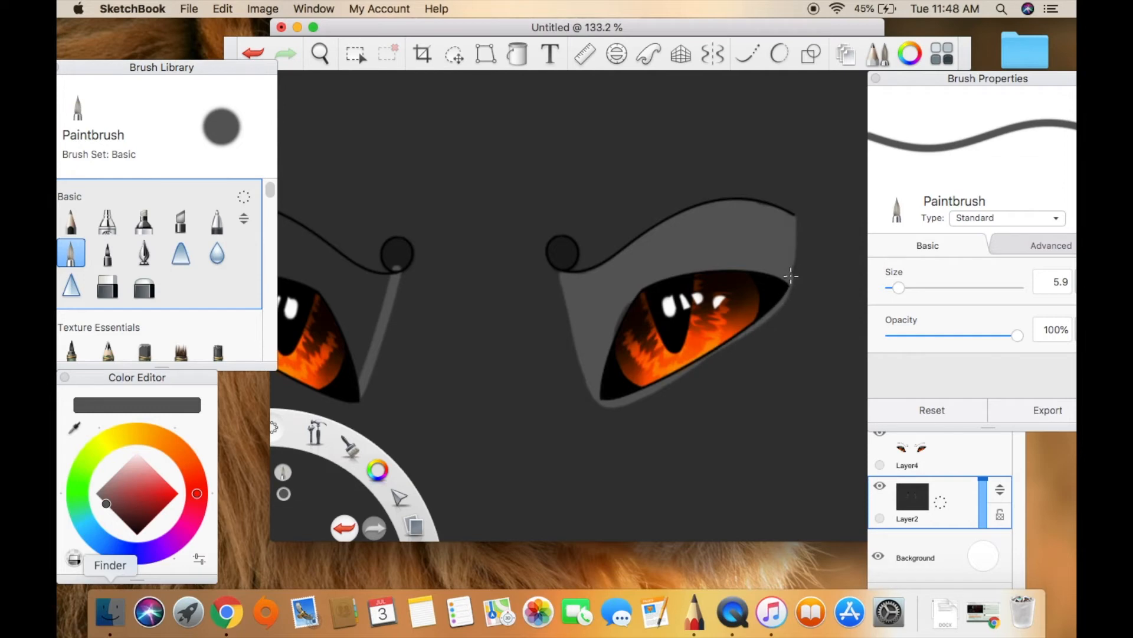
left_click_drag(746, 335, 645, 391)
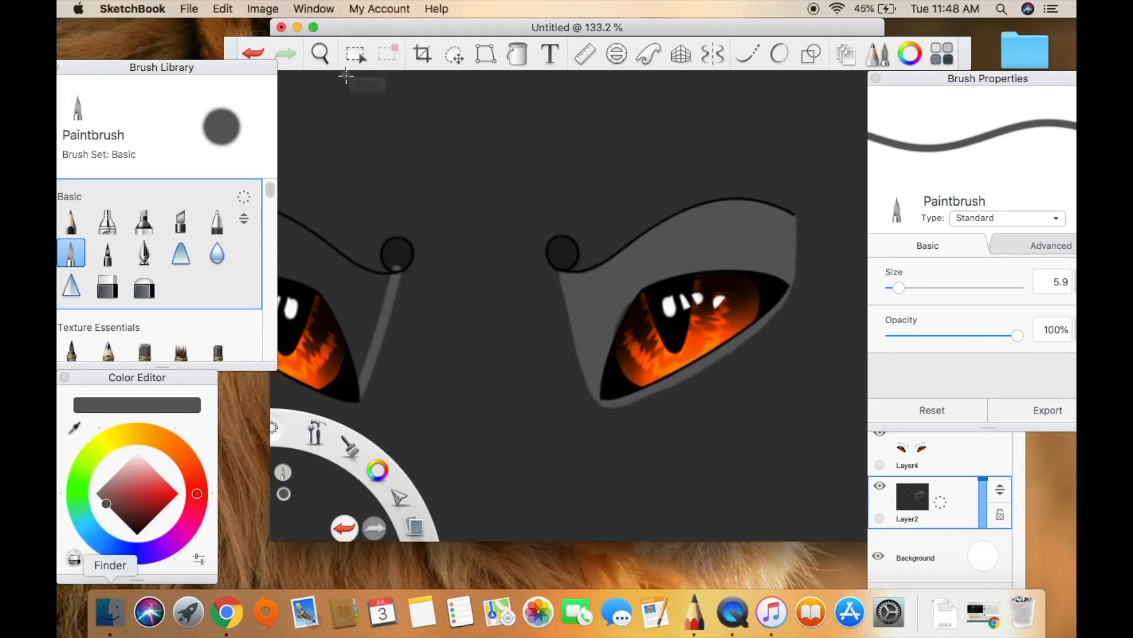
left_click(454, 55)
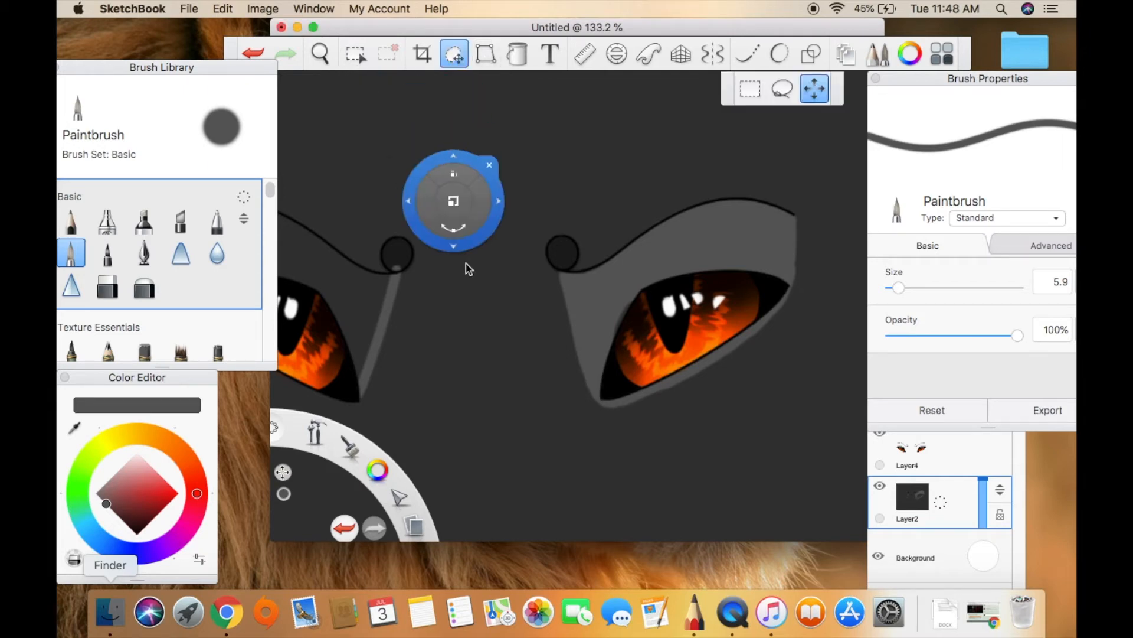
mouse_move(436, 302)
left_mouse_down()
mouse_move(494, 303)
mouse_move(424, 297)
left_mouse_up()
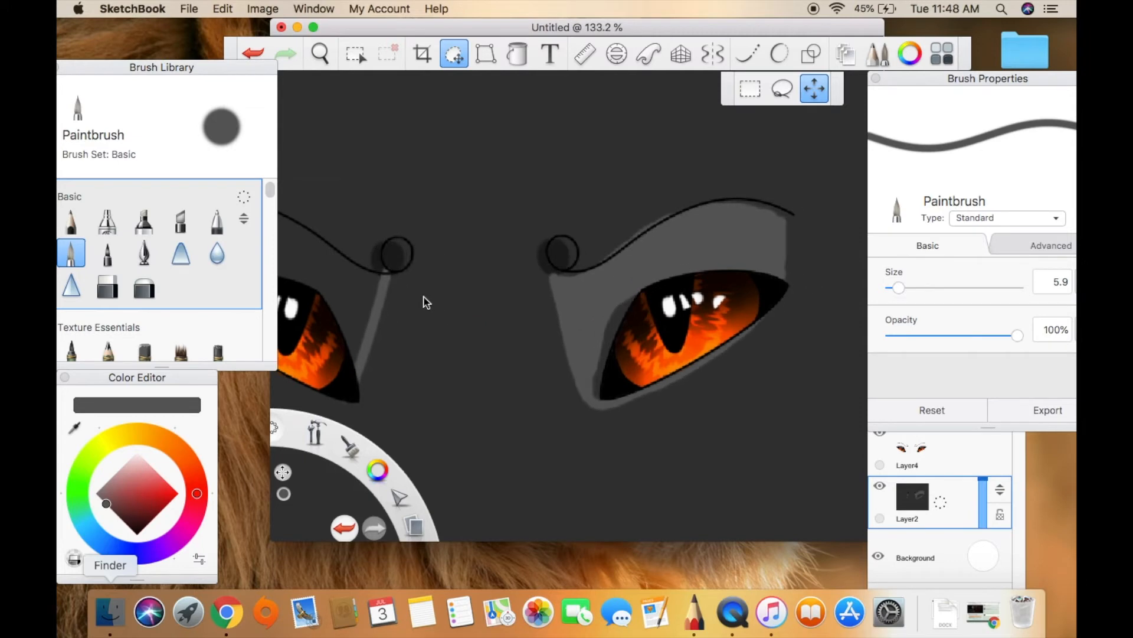
left_click(266, 54)
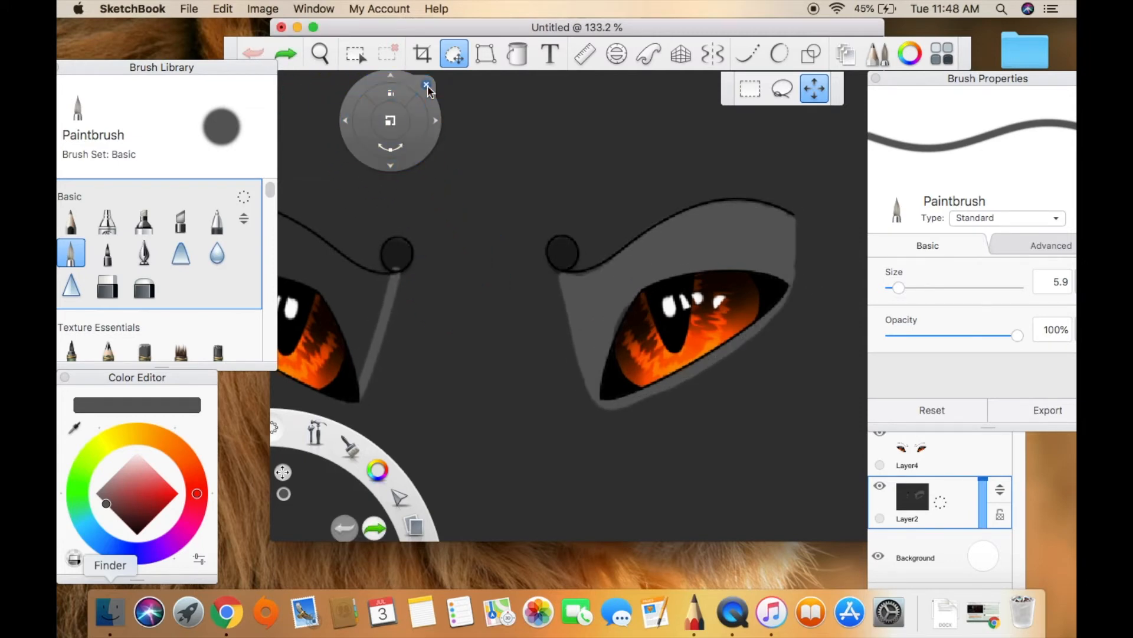
left_click(427, 87)
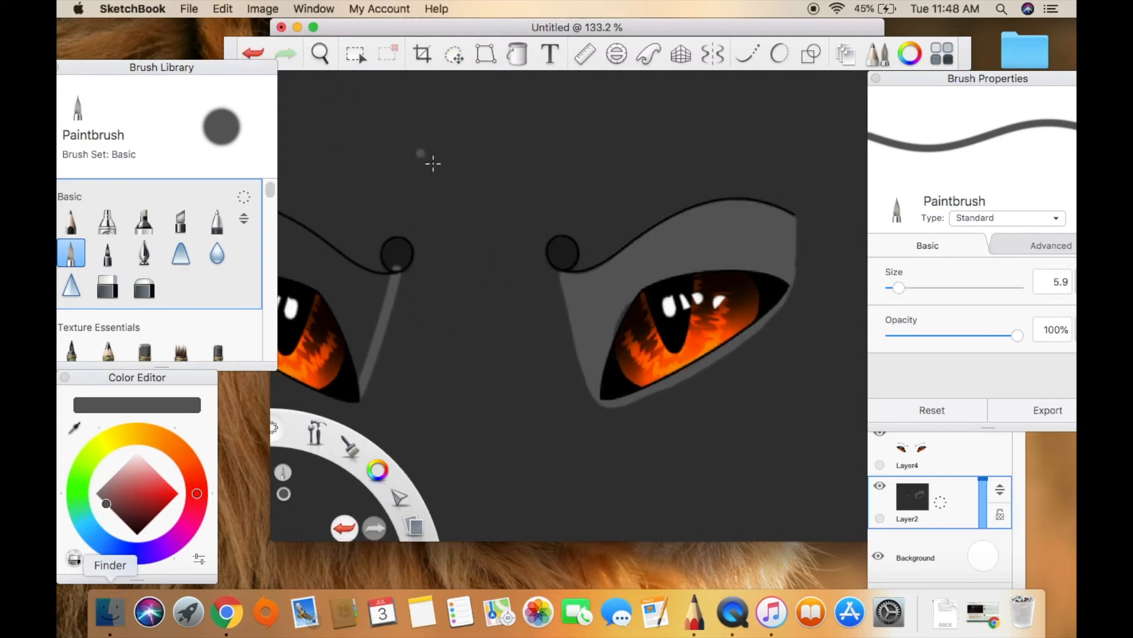
Fill the area between the left eye and its eyebrow with the same lighter grey, from the outer end to the inner line.
left_click(321, 53)
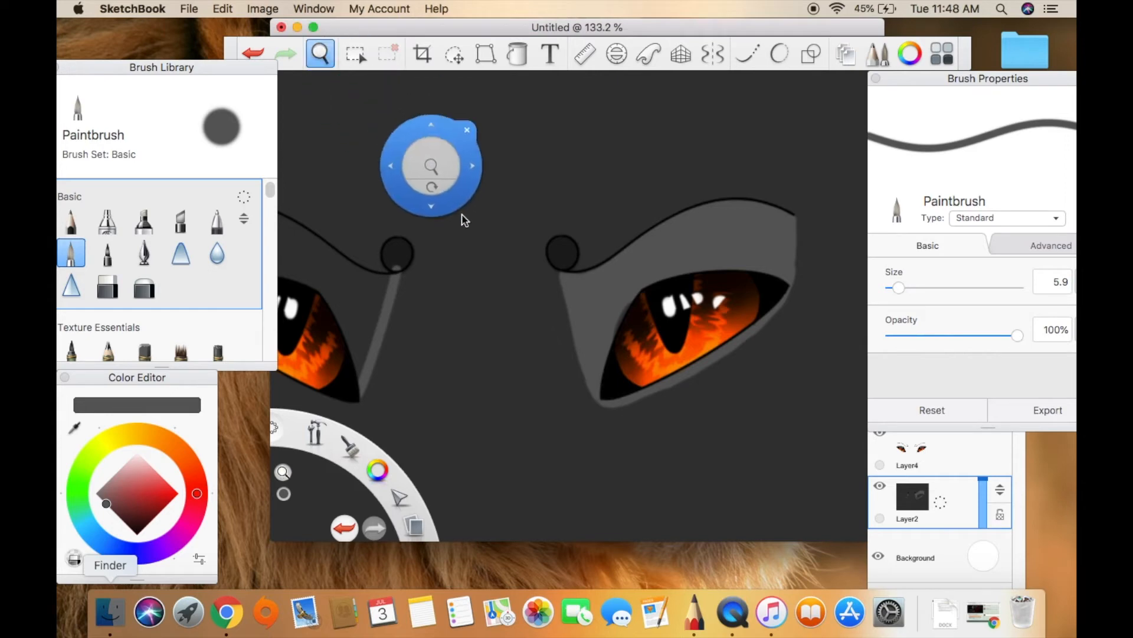
left_click_drag(402, 185, 554, 203)
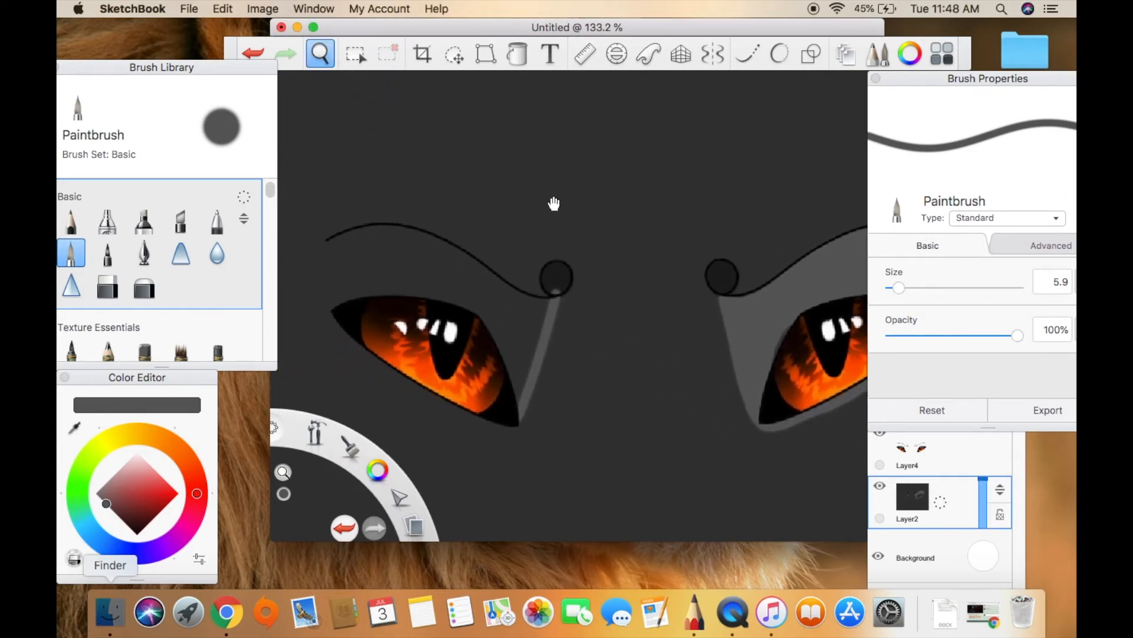
left_click(621, 158)
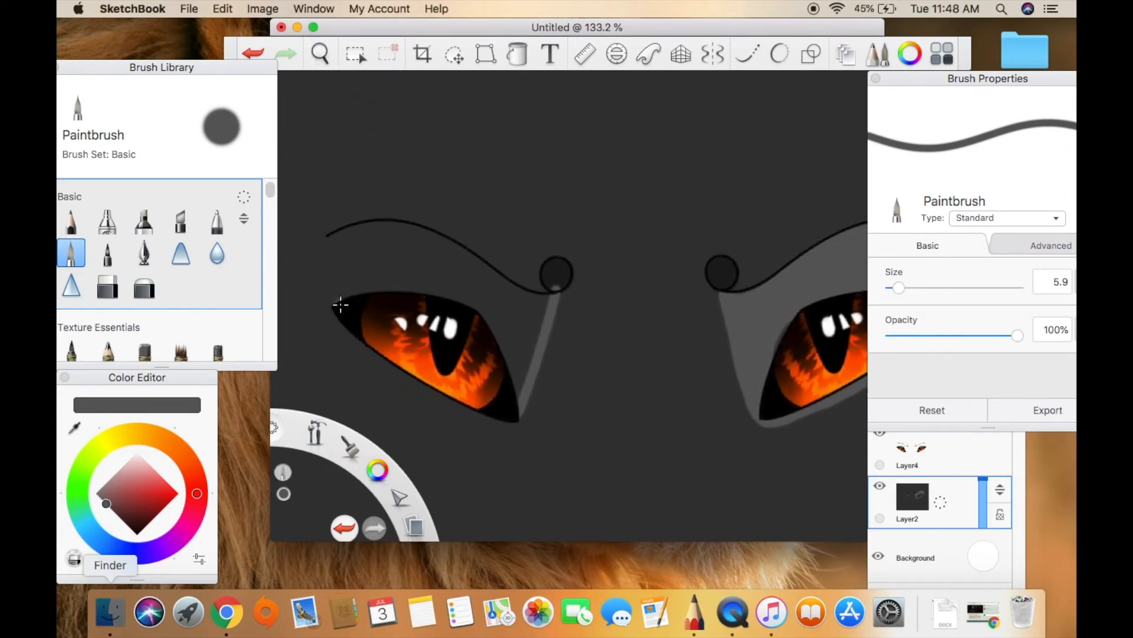
left_click_drag(335, 303, 331, 248)
mouse_move(336, 294)
left_mouse_down()
mouse_move(454, 301)
mouse_move(494, 336)
mouse_move(512, 397)
mouse_move(547, 301)
mouse_move(498, 283)
mouse_move(533, 301)
mouse_move(513, 375)
mouse_move(536, 313)
mouse_move(509, 365)
mouse_move(519, 311)
mouse_move(496, 292)
mouse_move(506, 341)
left_mouse_up()
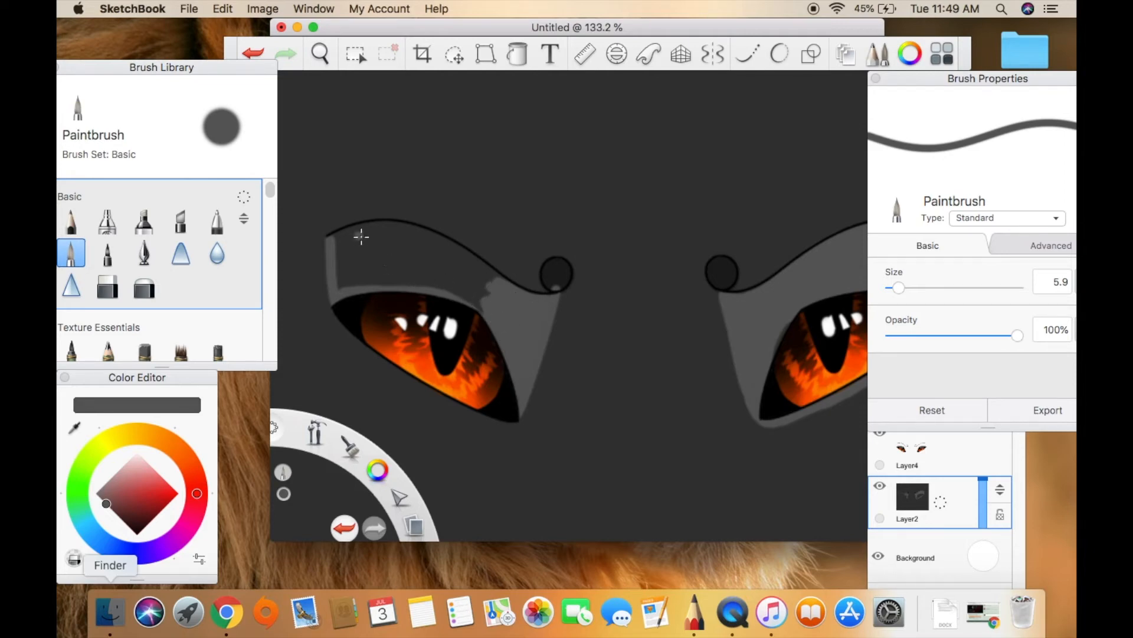
mouse_move(333, 242)
left_mouse_down()
mouse_move(410, 225)
mouse_move(500, 283)
mouse_move(454, 245)
mouse_move(405, 238)
mouse_move(342, 255)
mouse_move(350, 236)
mouse_move(342, 291)
mouse_move(351, 252)
mouse_move(345, 266)
mouse_move(366, 289)
mouse_move(359, 247)
left_mouse_up()
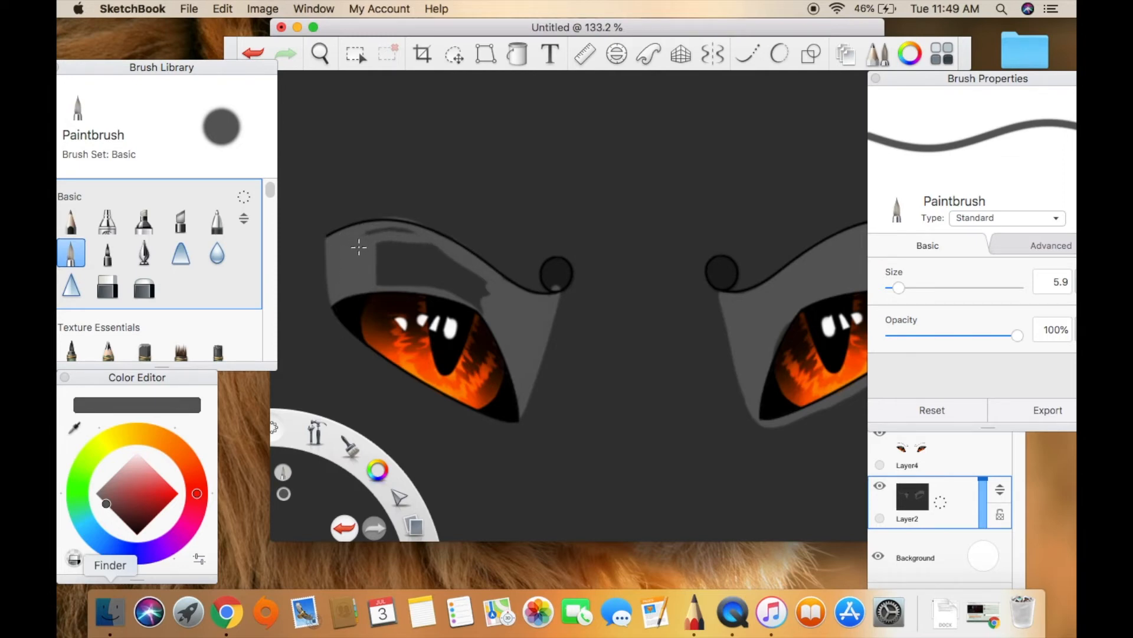
mouse_move(378, 270)
left_mouse_down()
mouse_move(383, 239)
mouse_move(378, 260)
mouse_move(393, 254)
mouse_move(411, 295)
mouse_move(442, 246)
mouse_move(470, 271)
mouse_move(481, 313)
left_mouse_up()
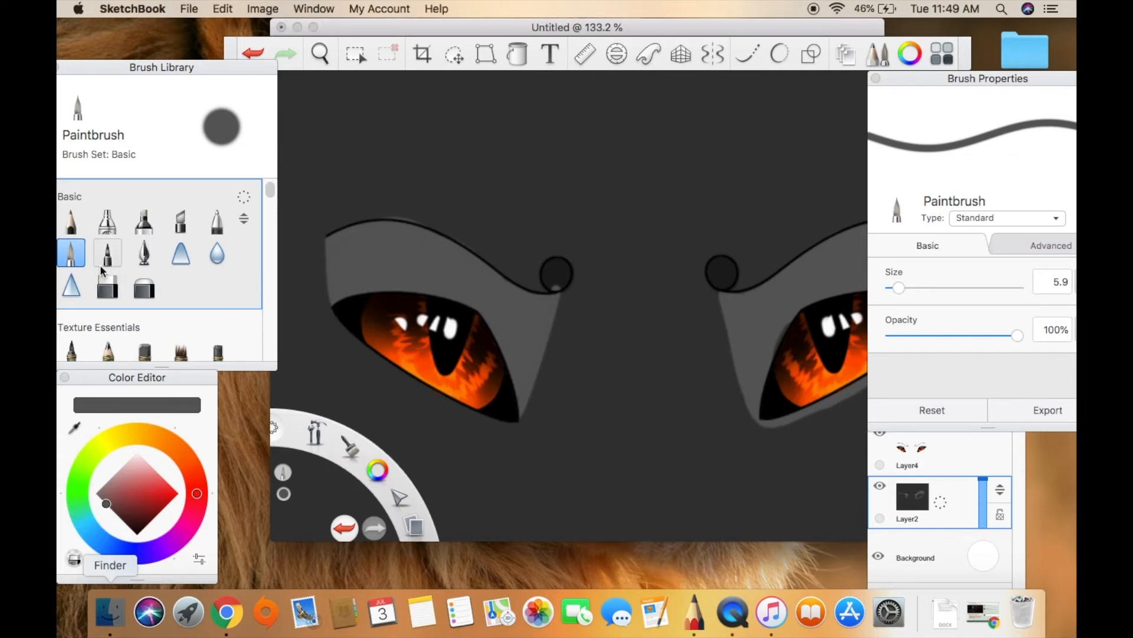
Rim the left eye's lower edge with the lighter grey and widen the grey area's outer edge beside the eye.
left_click(75, 427)
left_click(79, 259)
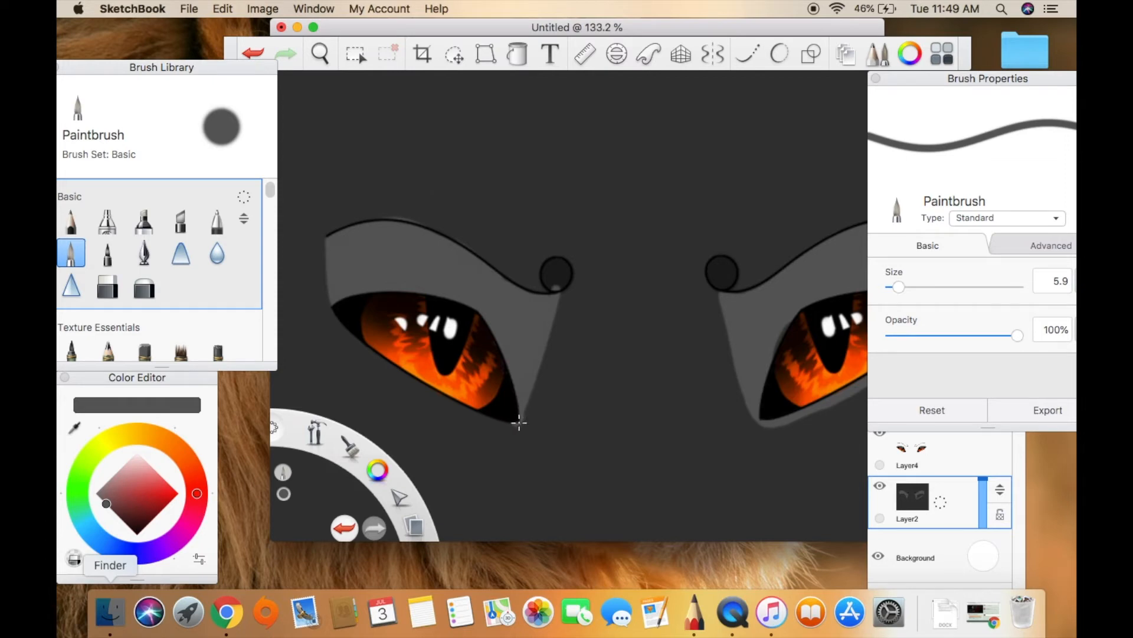
mouse_move(494, 419)
left_mouse_down()
mouse_move(400, 374)
mouse_move(334, 312)
left_mouse_up()
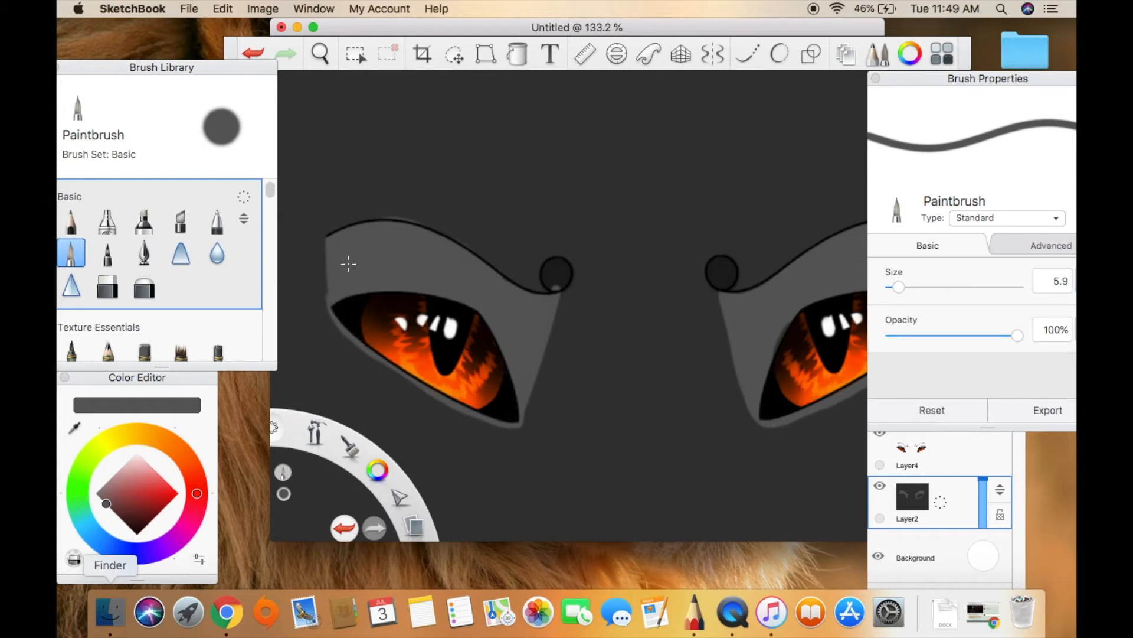
mouse_move(327, 242)
left_mouse_down()
mouse_move(328, 316)
mouse_move(351, 349)
mouse_move(438, 390)
left_mouse_up()
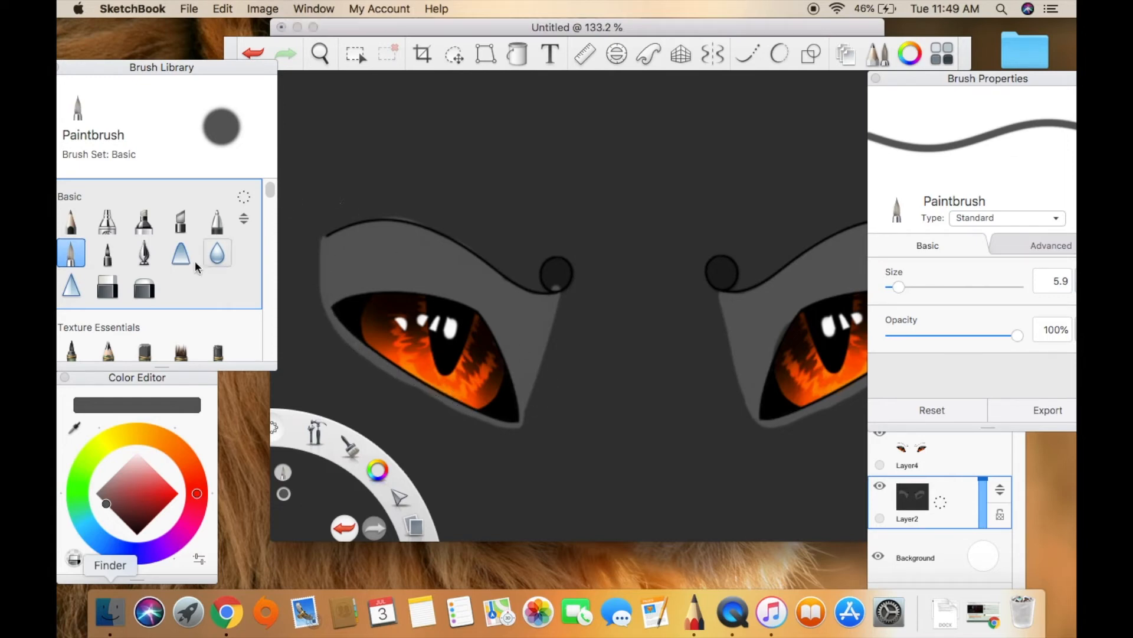
Repaint the left eyebrow circle with a shade slightly darker than the face to cover the grey line end, and resample the face's dark grey.
left_click(75, 426)
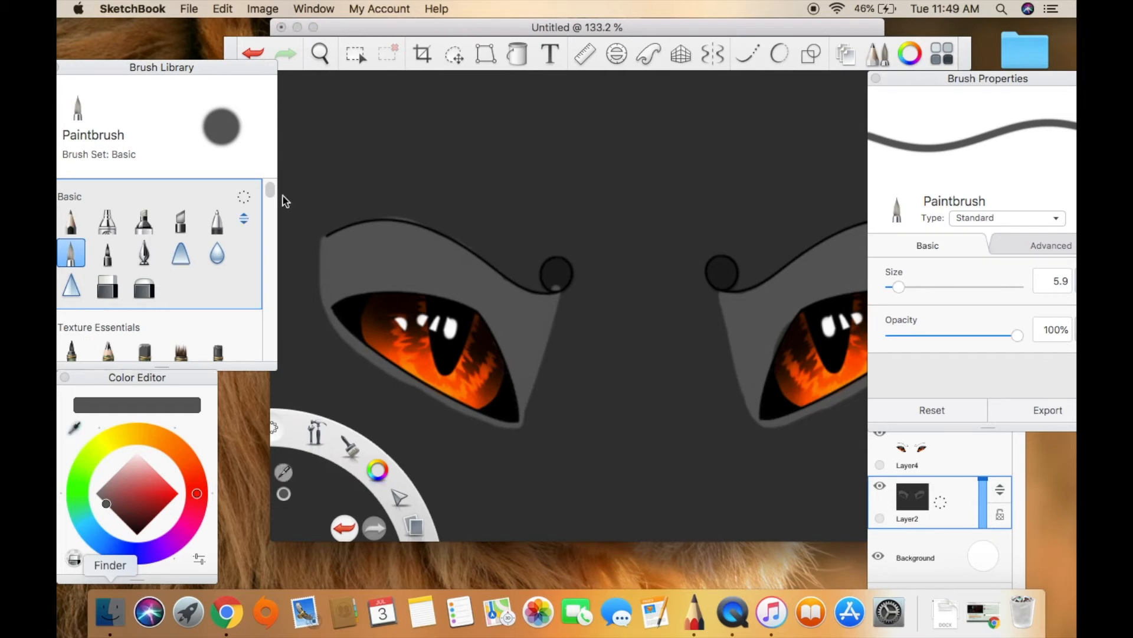
left_click(367, 156)
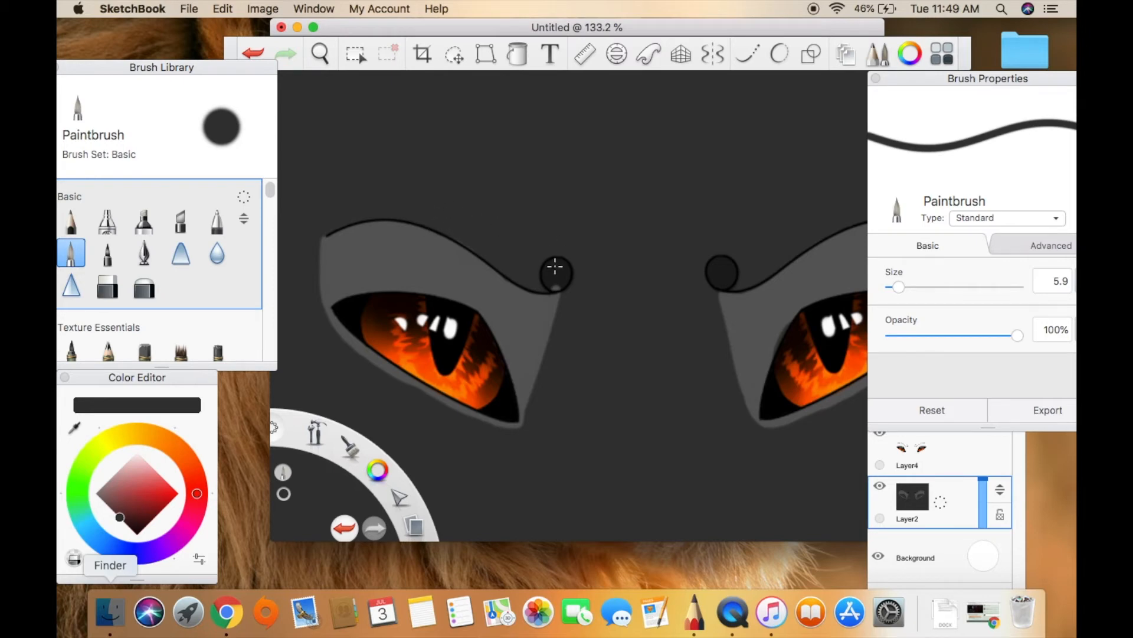
left_click(74, 427)
left_click(124, 522)
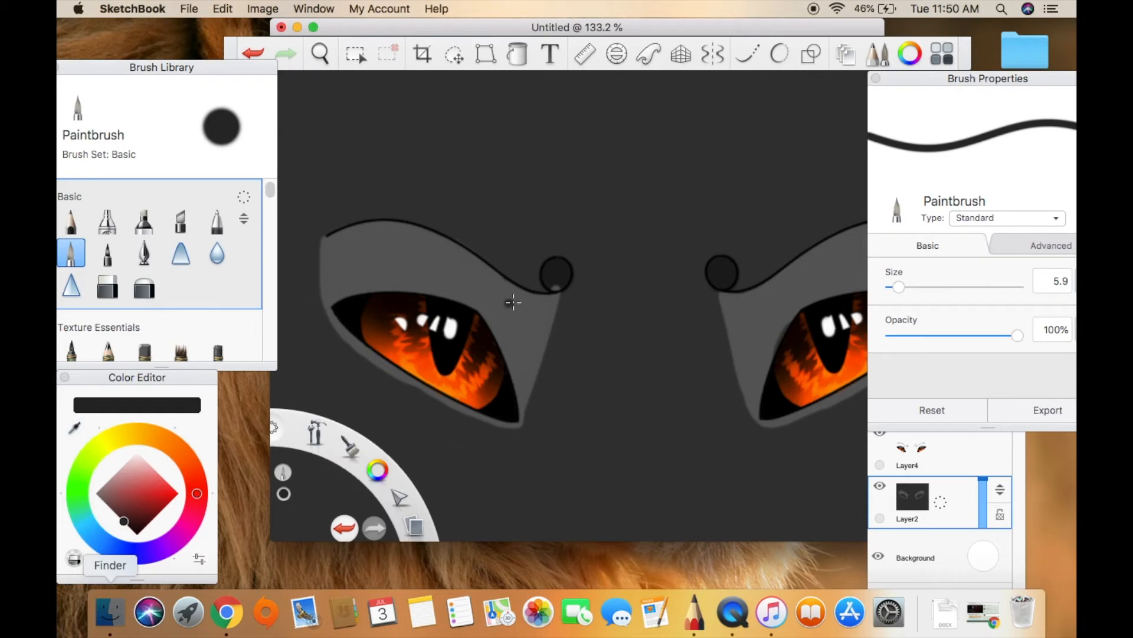
left_click_drag(558, 270, 564, 262)
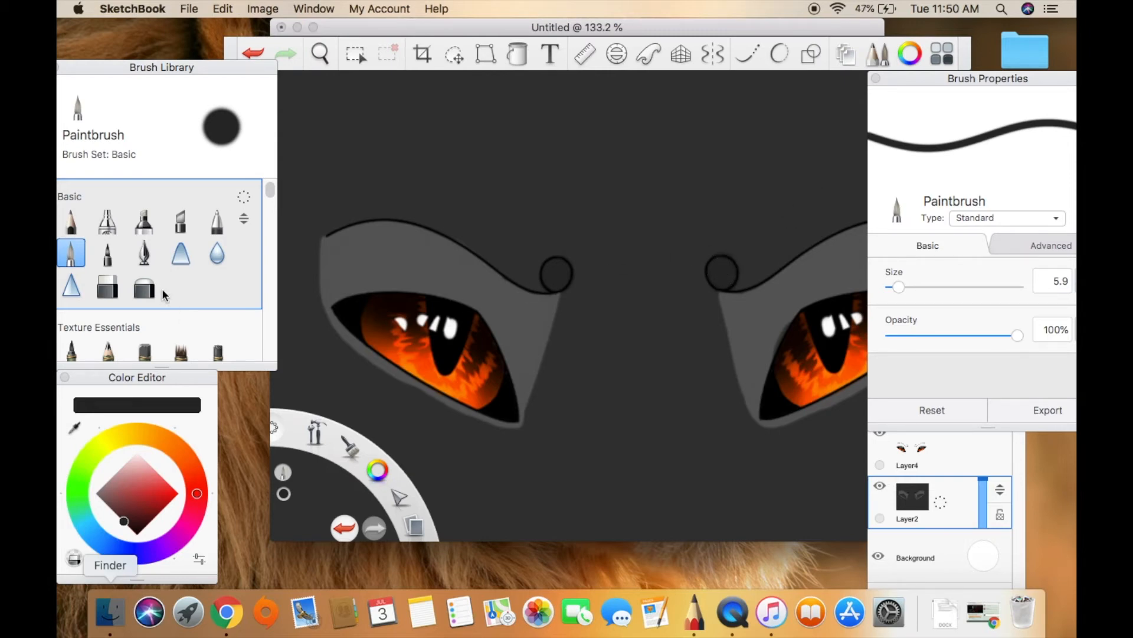
left_click(75, 425)
left_click(544, 137)
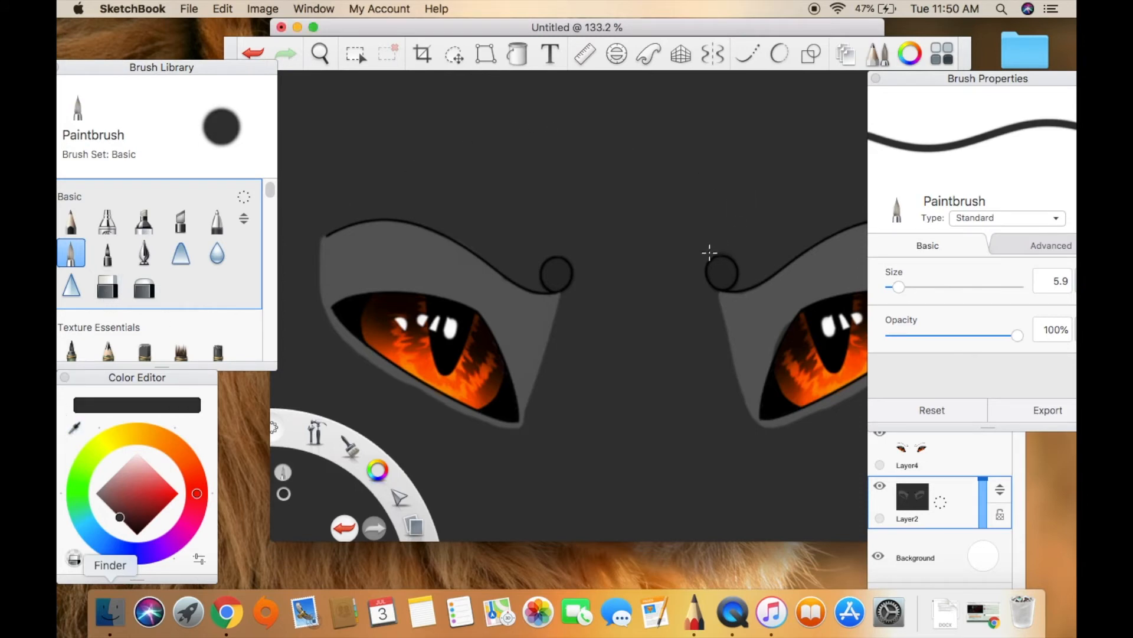
Fit both eyes in view at 108.3 % and add a new layer above the eyes layer.
left_click(320, 53)
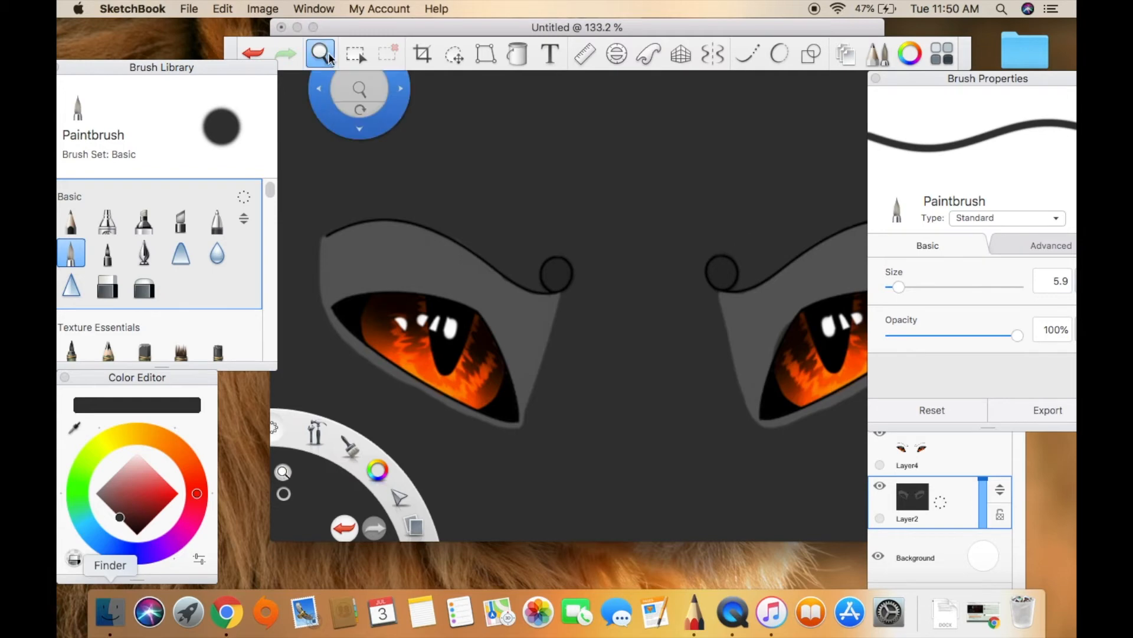
left_click_drag(685, 251, 594, 259)
left_click(620, 216)
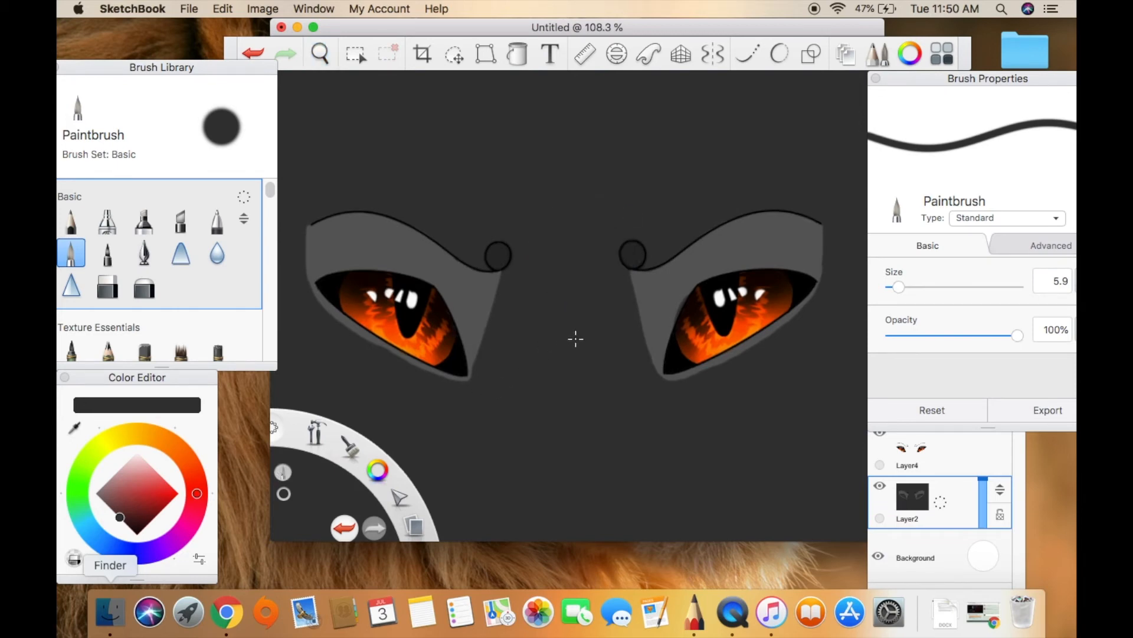
left_click(74, 426)
left_click(392, 233)
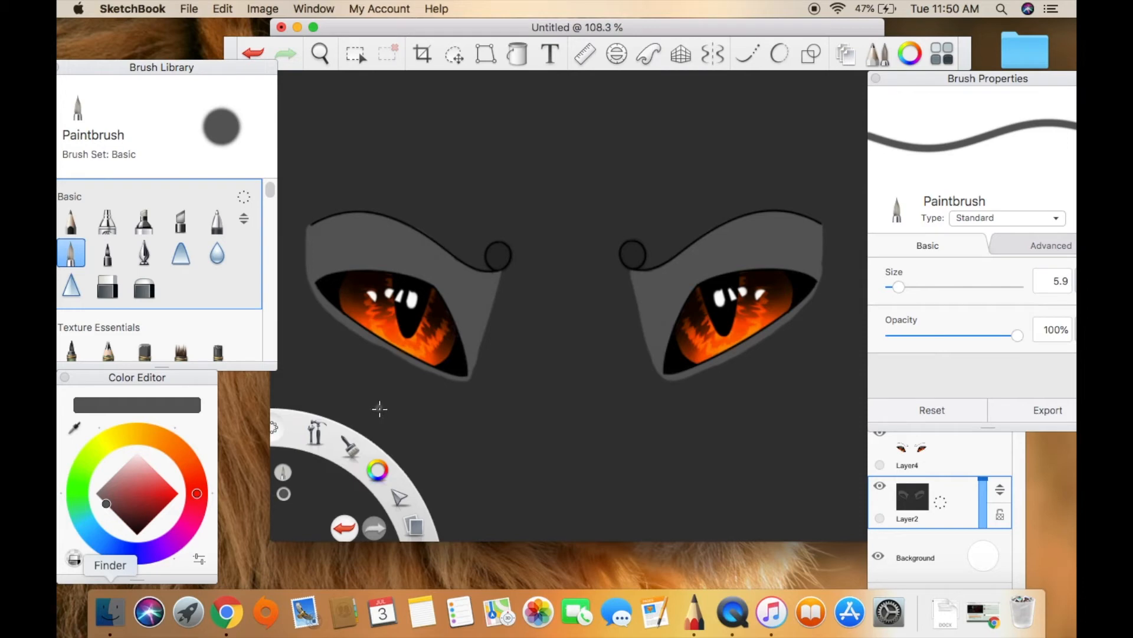
left_click(918, 466)
left_click(886, 384)
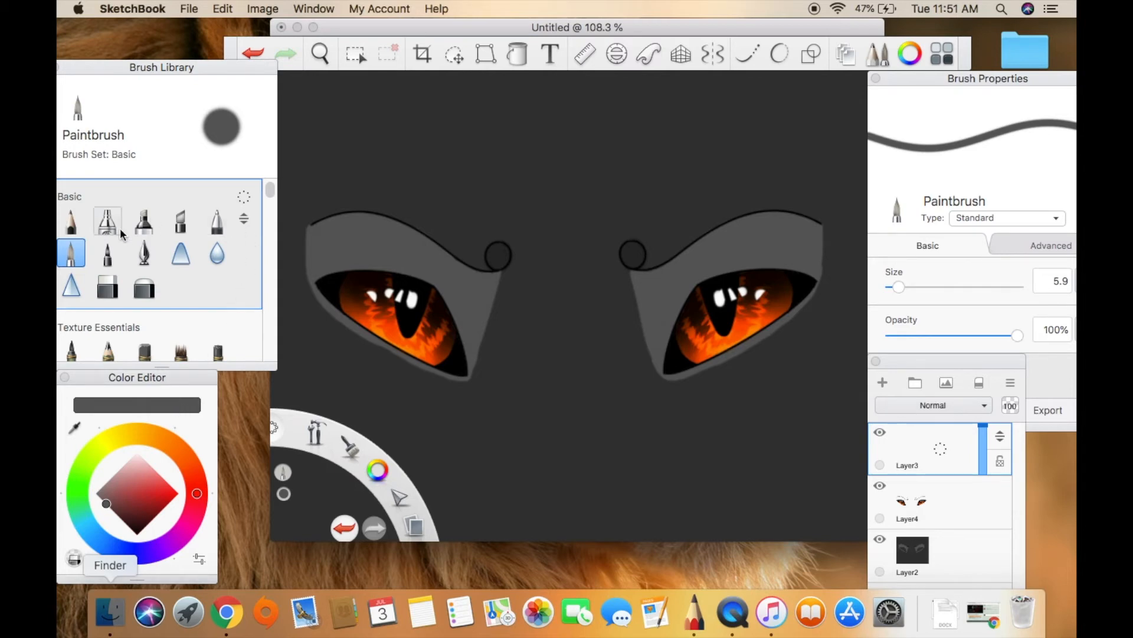
Set up the Glow Brush with orange sampled from the left iris and a size of 253.5.
left_click_drag(269, 194, 276, 242)
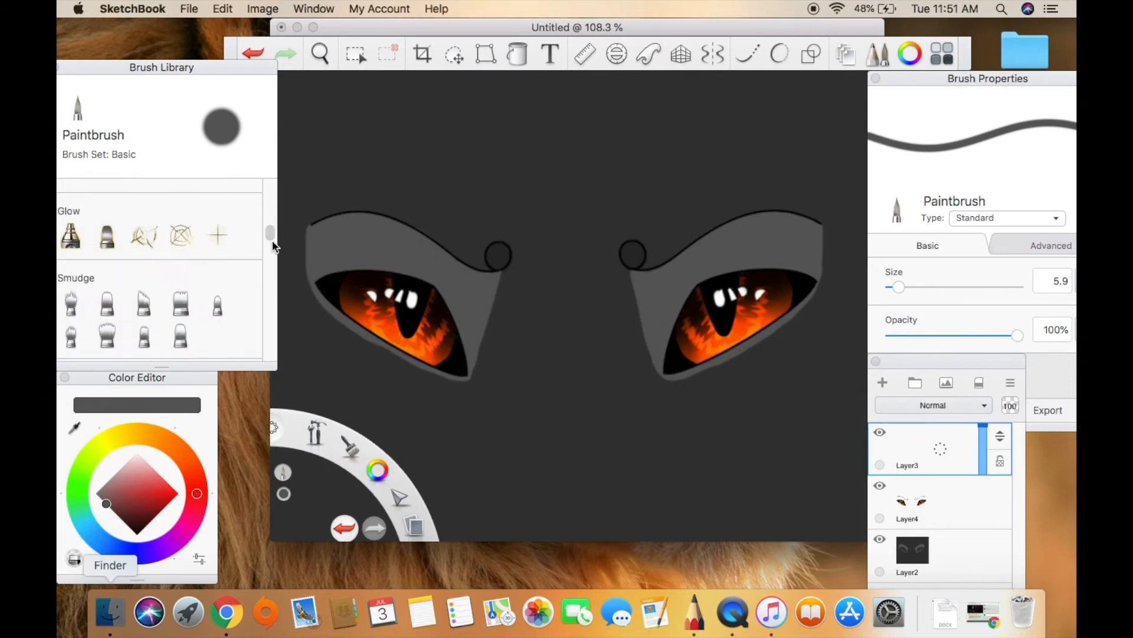
left_click(71, 236)
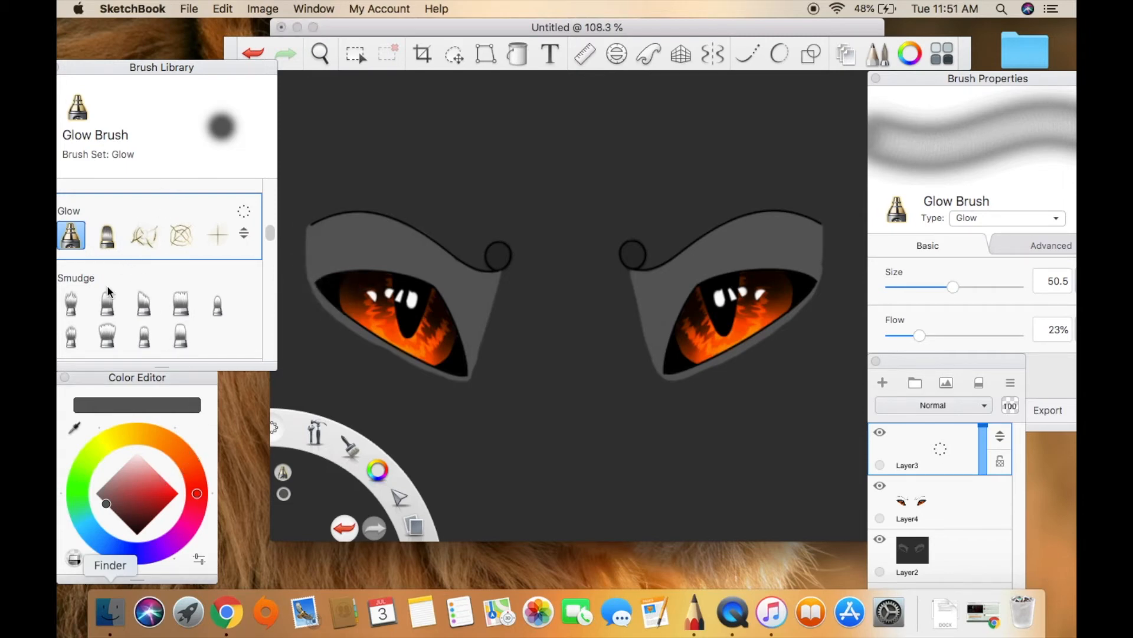
left_click(75, 427)
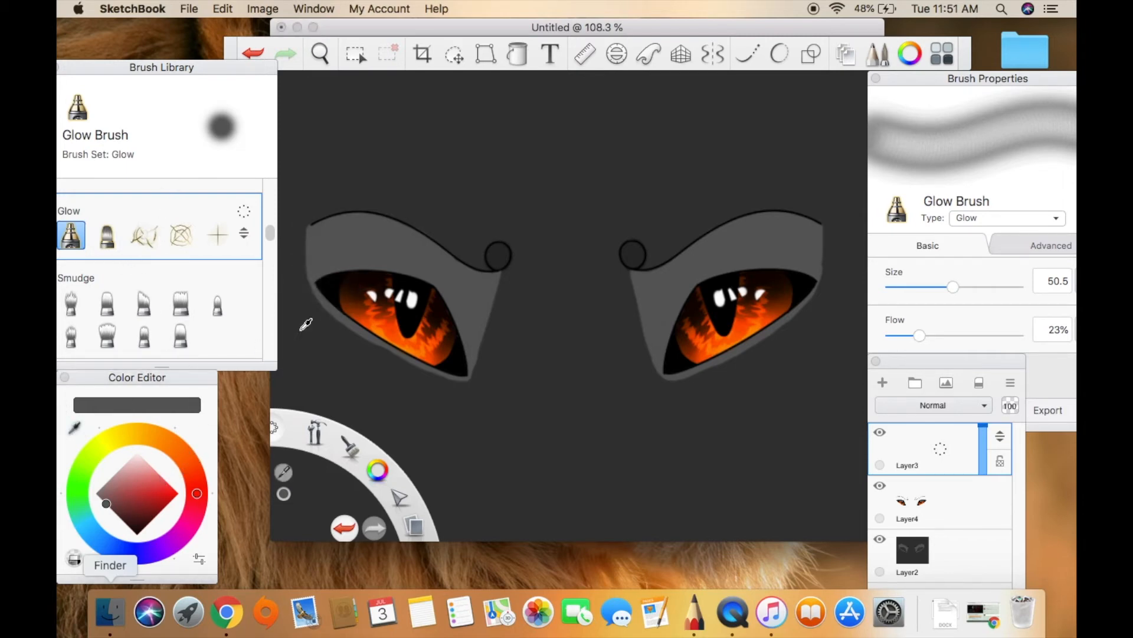
left_click(395, 328)
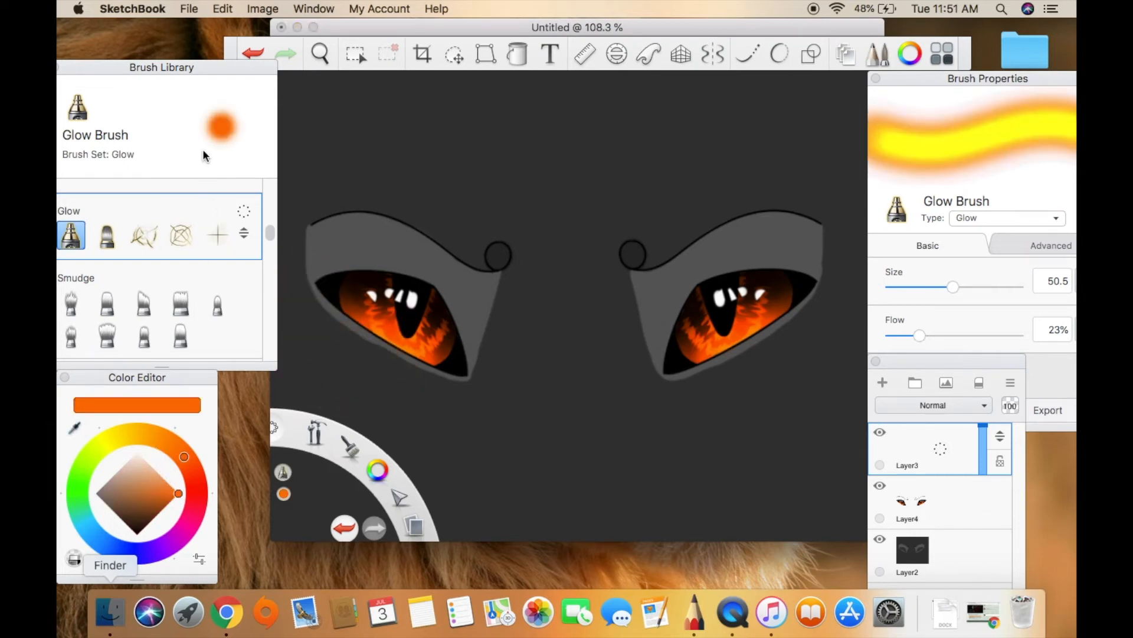
left_click(987, 287)
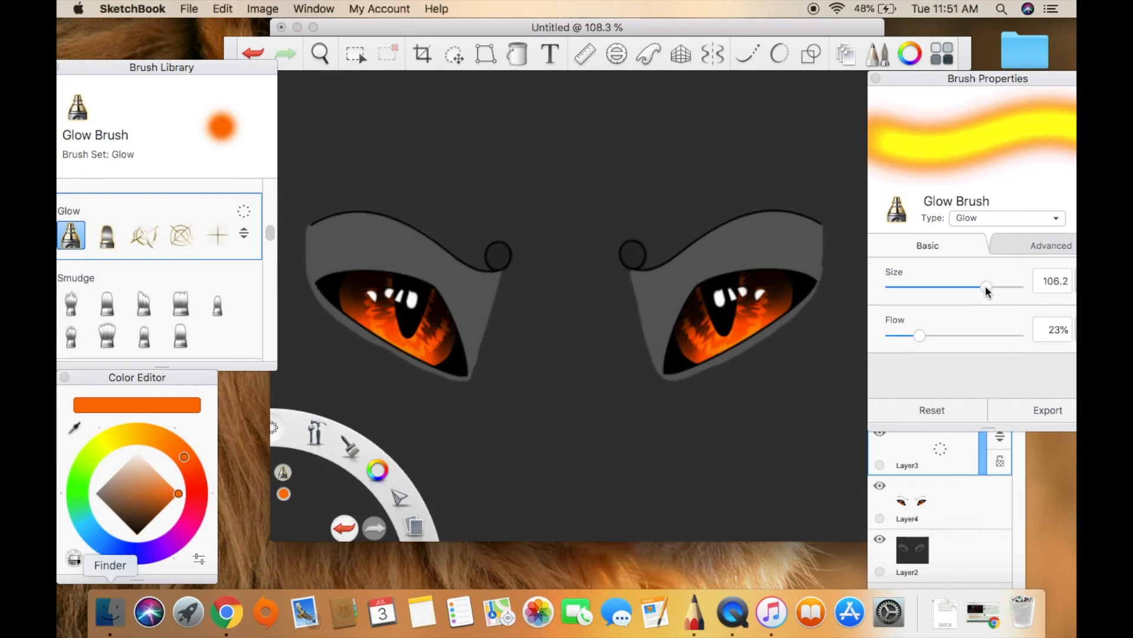
left_click(1002, 287)
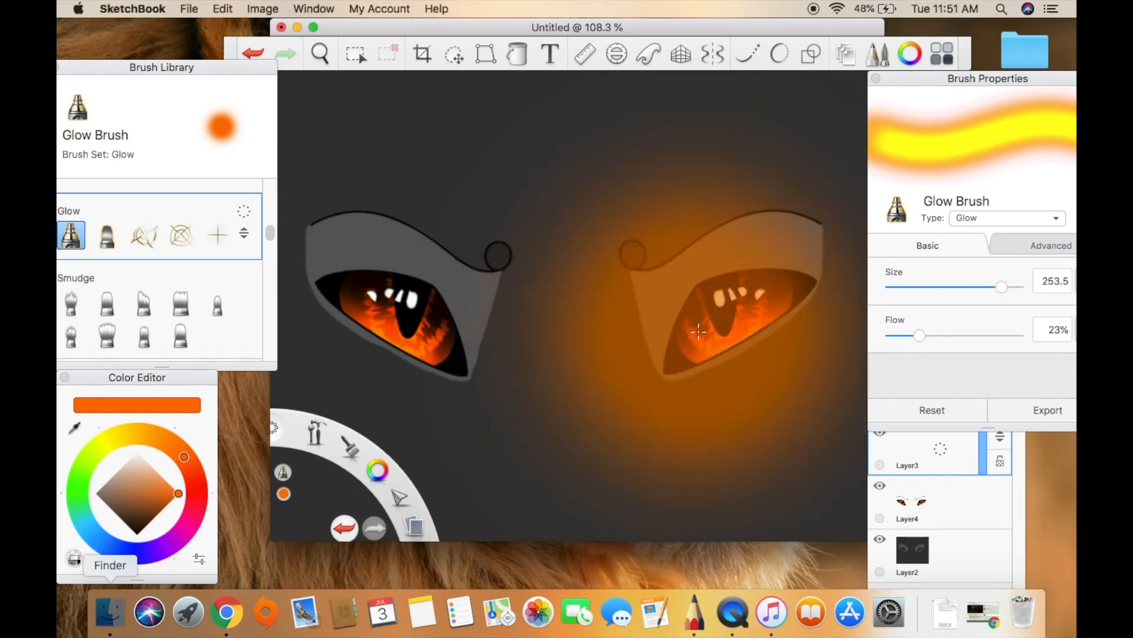
Build up a bright yellow-orange glow over both eyes with repeated Glow Brush dabs on the new layer at 23% flow.
left_click(740, 297)
left_click(738, 299)
left_click(734, 297)
left_click(735, 297)
left_click(394, 304)
left_click(395, 304)
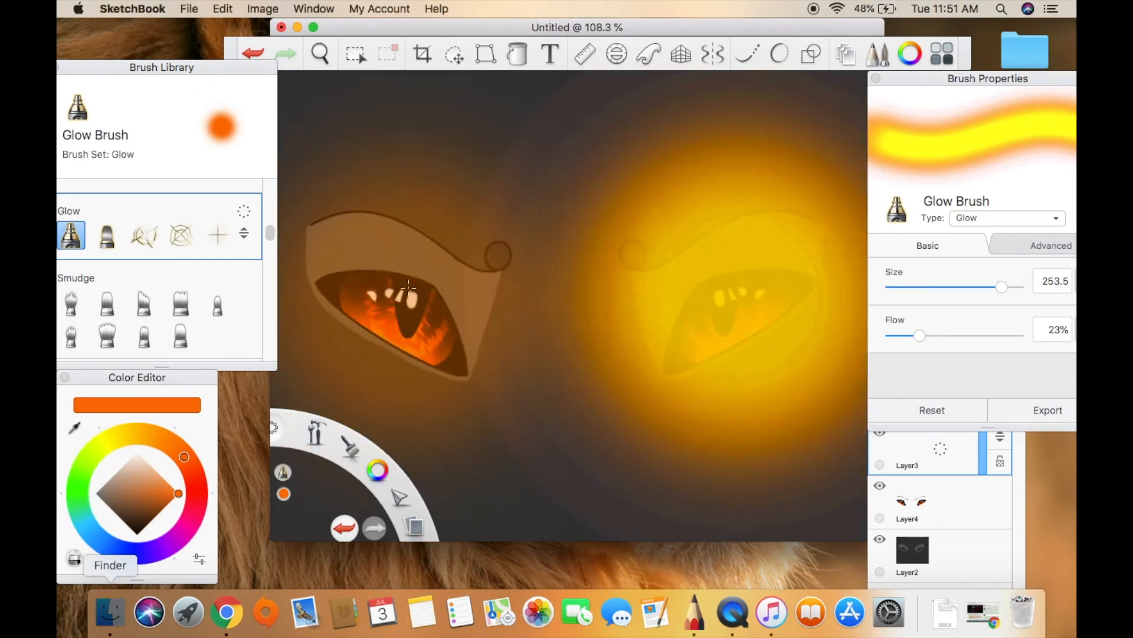
left_click(395, 305)
left_click(397, 305)
left_click(397, 305)
left_click(703, 297)
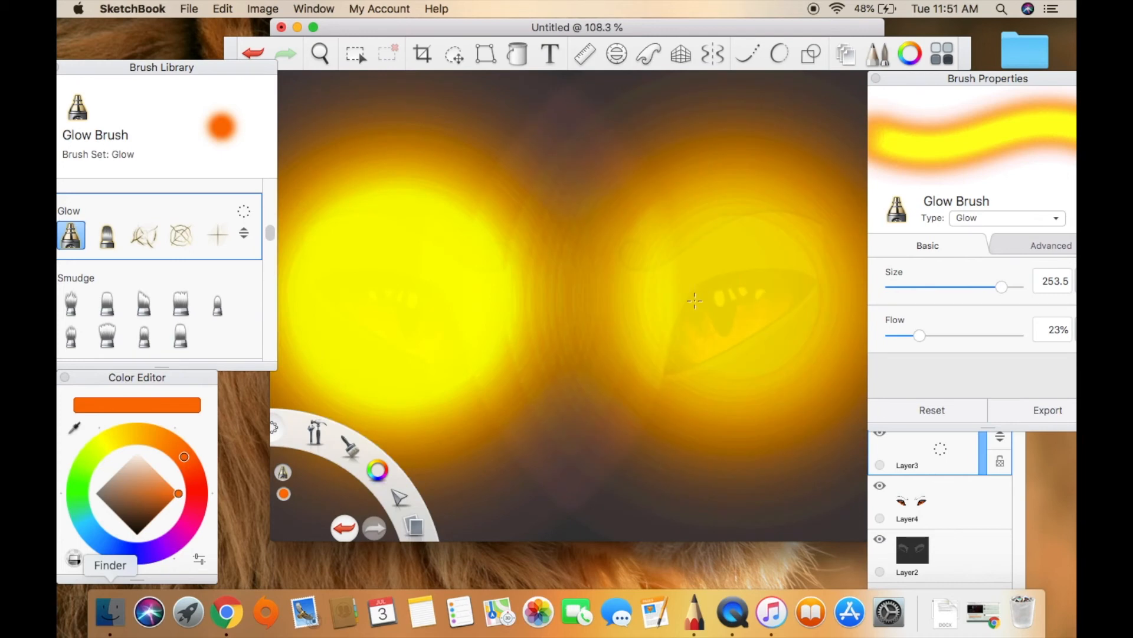
left_click(707, 289)
left_click(708, 287)
left_click(710, 286)
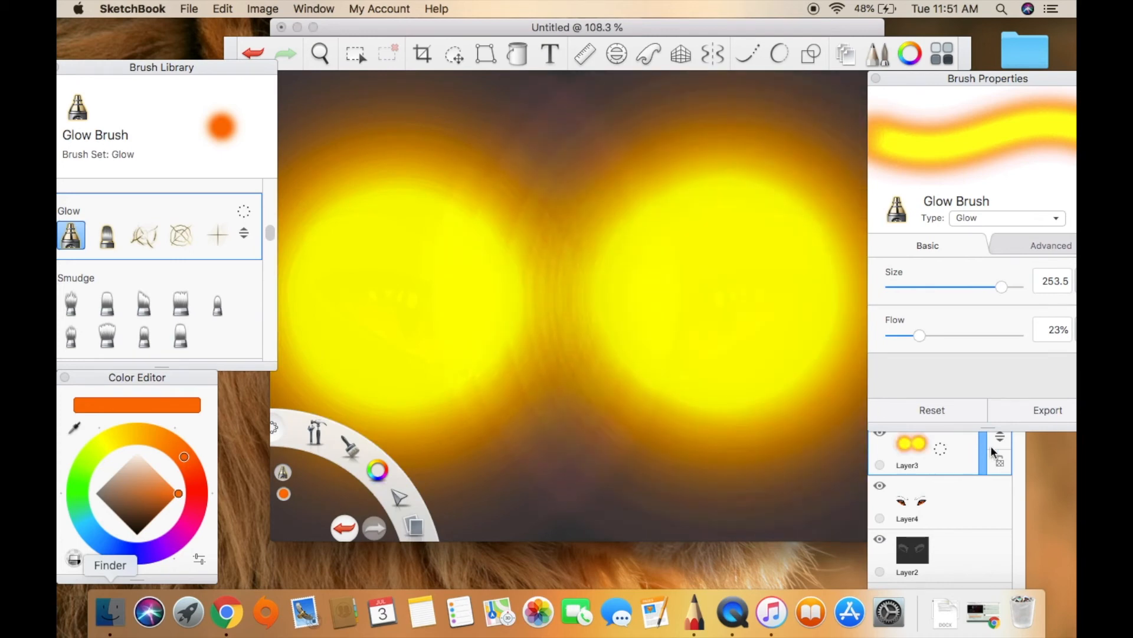
Change the eye glow layer's blending mode to Glow and lower its opacity to about 25%.
left_click_drag(984, 438, 985, 453)
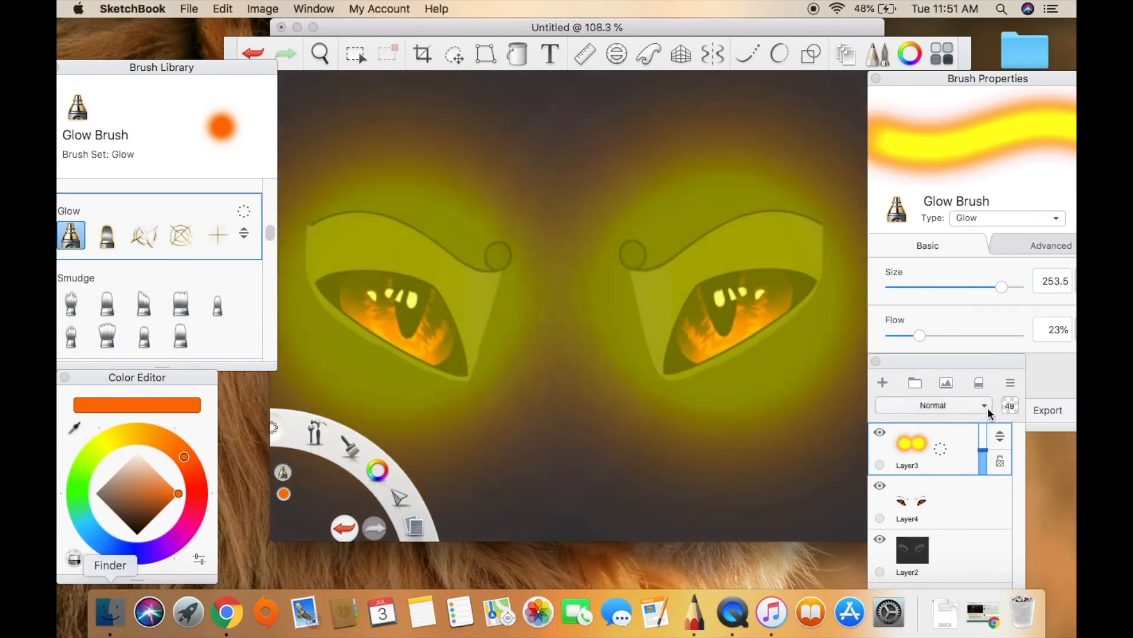
left_click(981, 405)
left_click(940, 255)
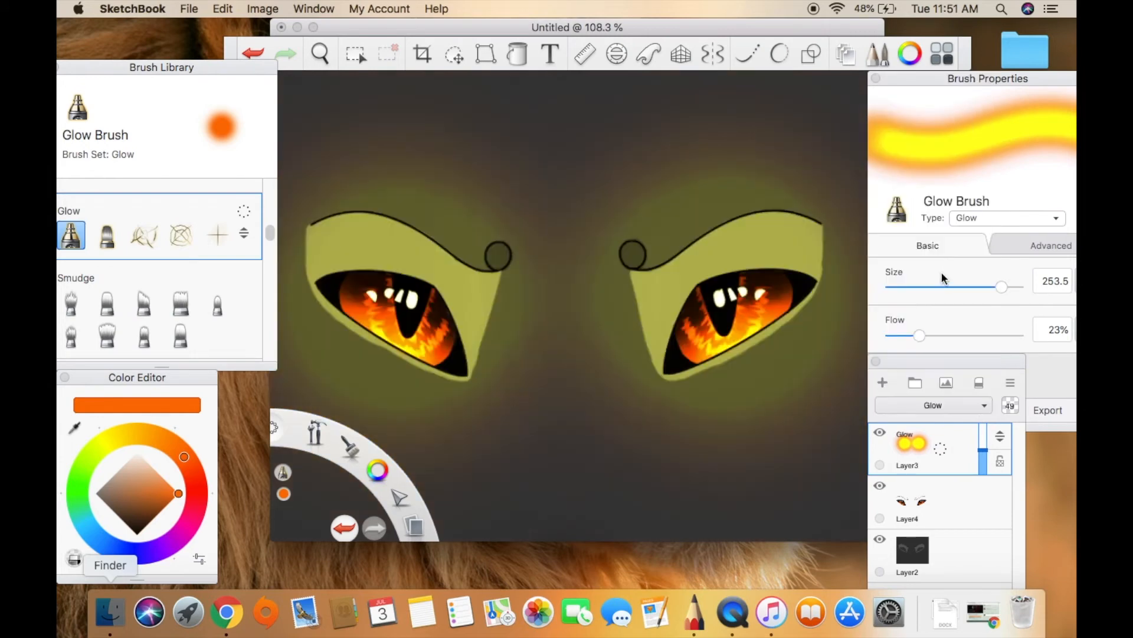
left_click_drag(986, 455, 986, 465)
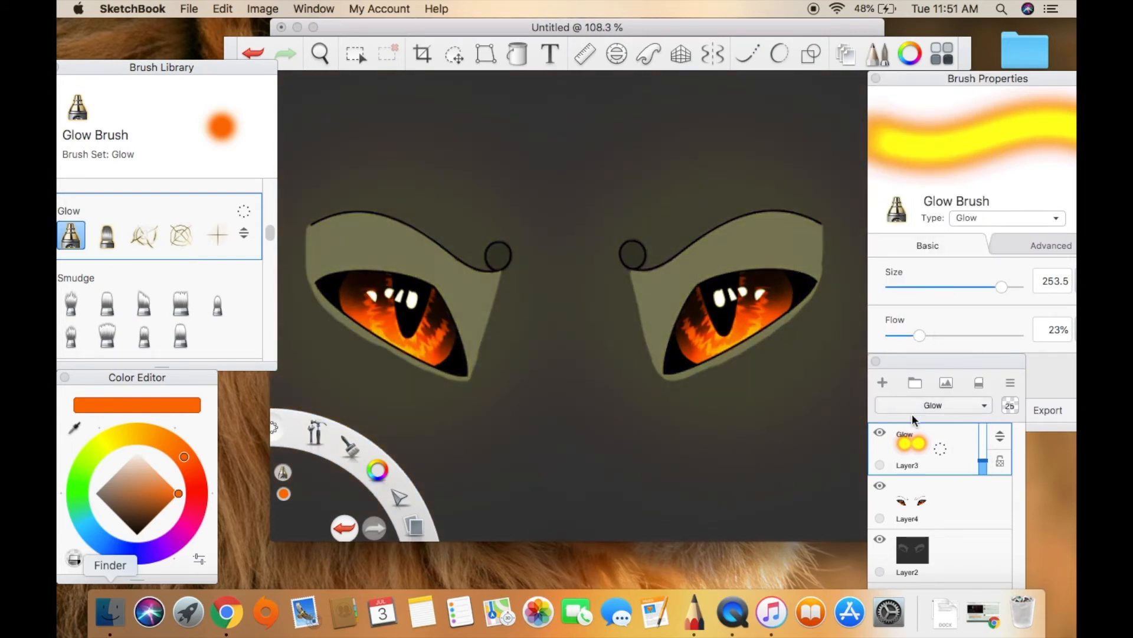
Add a new layer and build up a smaller yellow-orange glow over each eye with the Glow Brush at size 168.3.
left_click(883, 383)
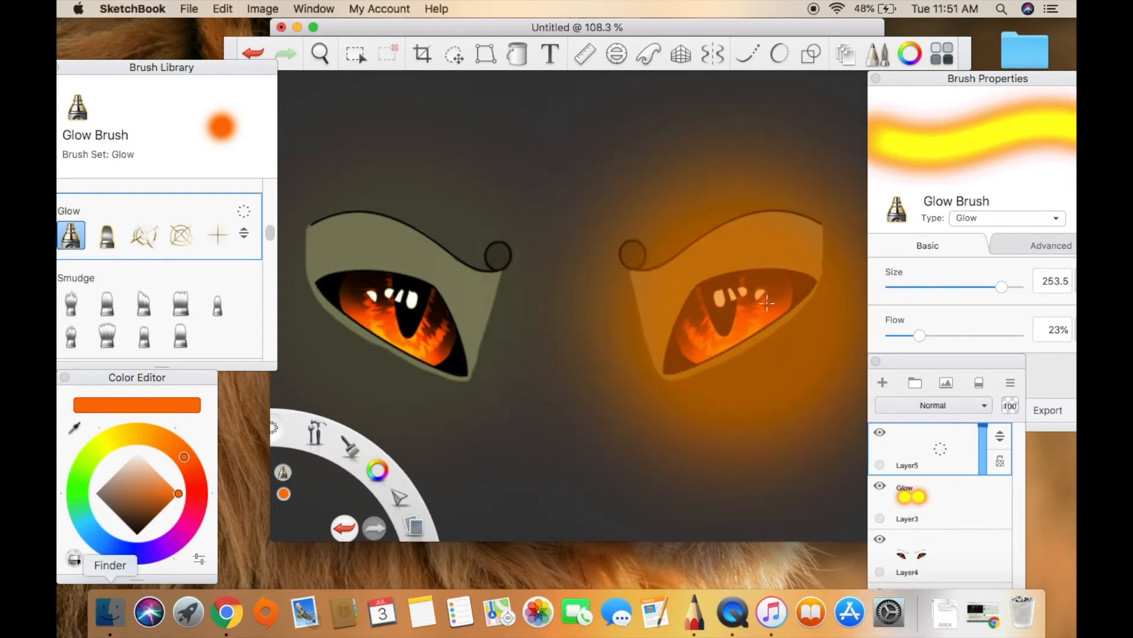
left_click(993, 288)
left_click(740, 312)
left_click(740, 312)
left_click(740, 312)
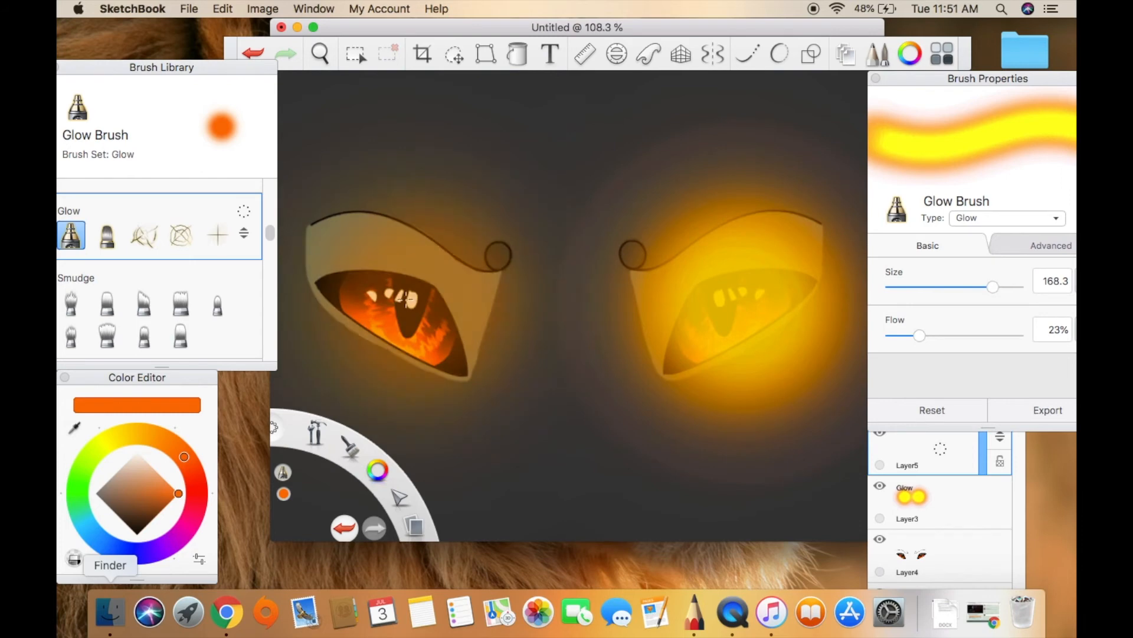
left_click(406, 301)
left_click(404, 299)
left_click(403, 298)
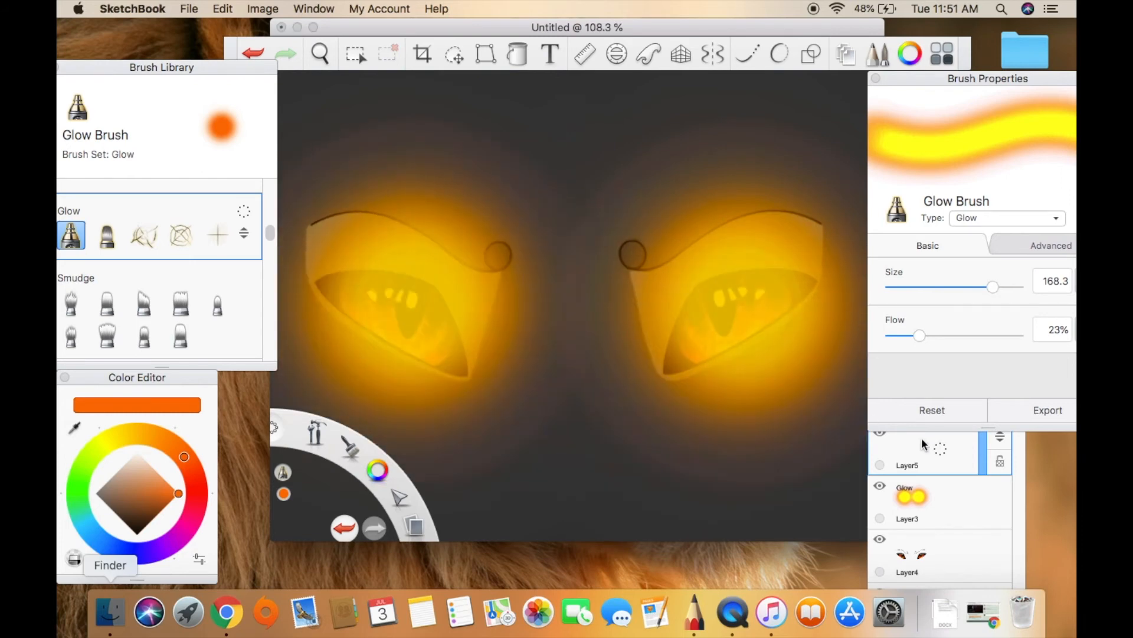
Try Color Dodge blending on the new glow layer.
left_click(980, 448)
left_click(969, 405)
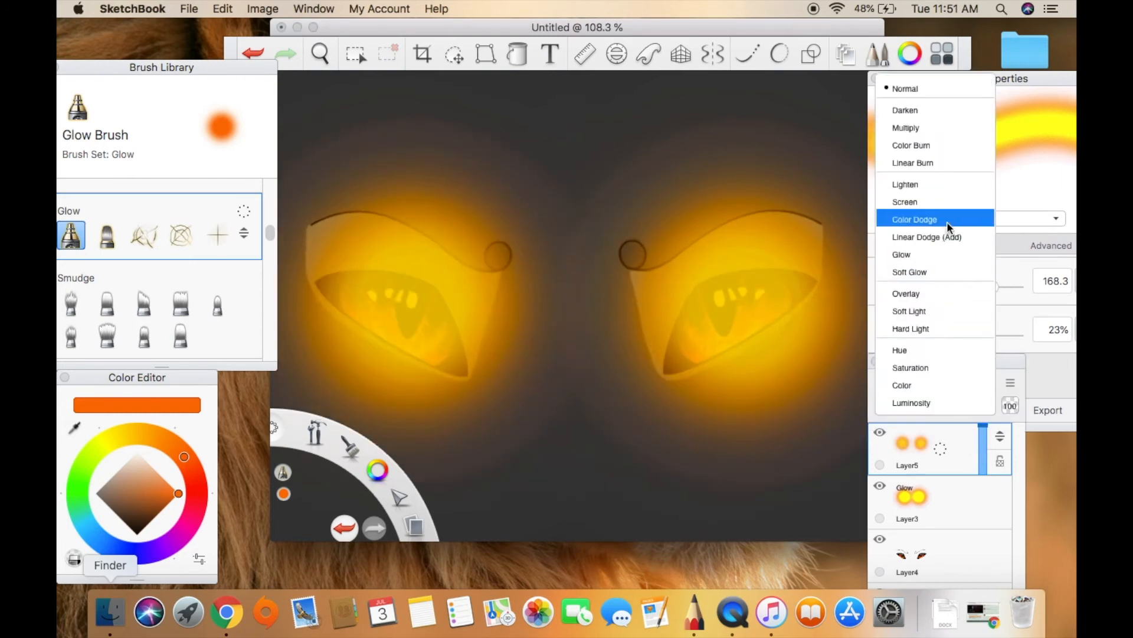
left_click(942, 219)
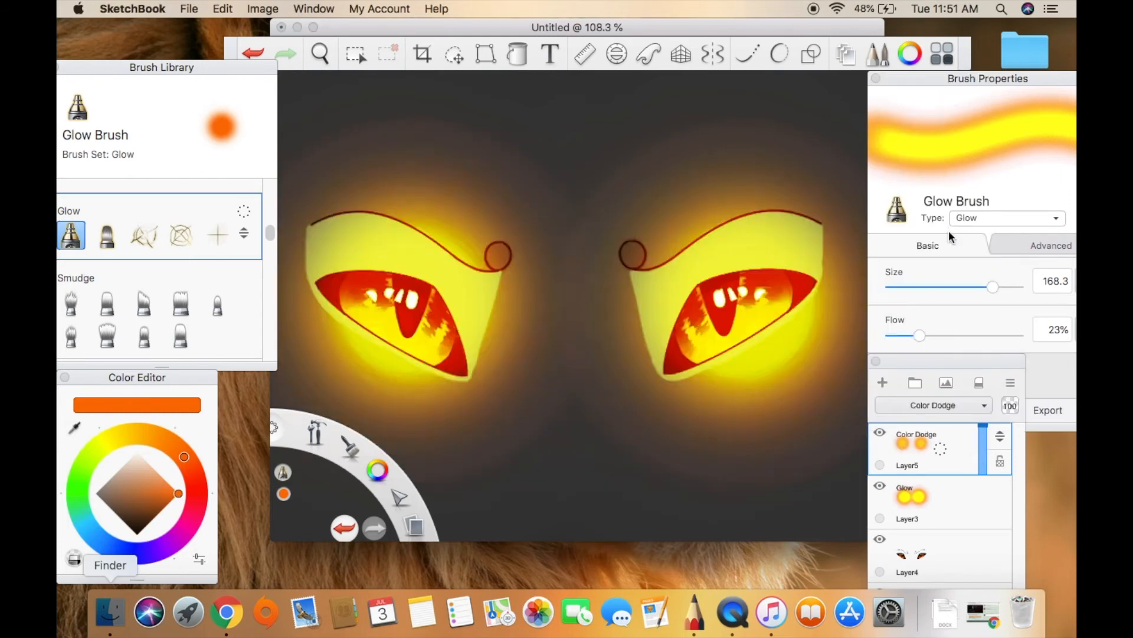
Set the new glow layer's blending mode to Soft Glow and its opacity to 28%.
left_click(963, 405)
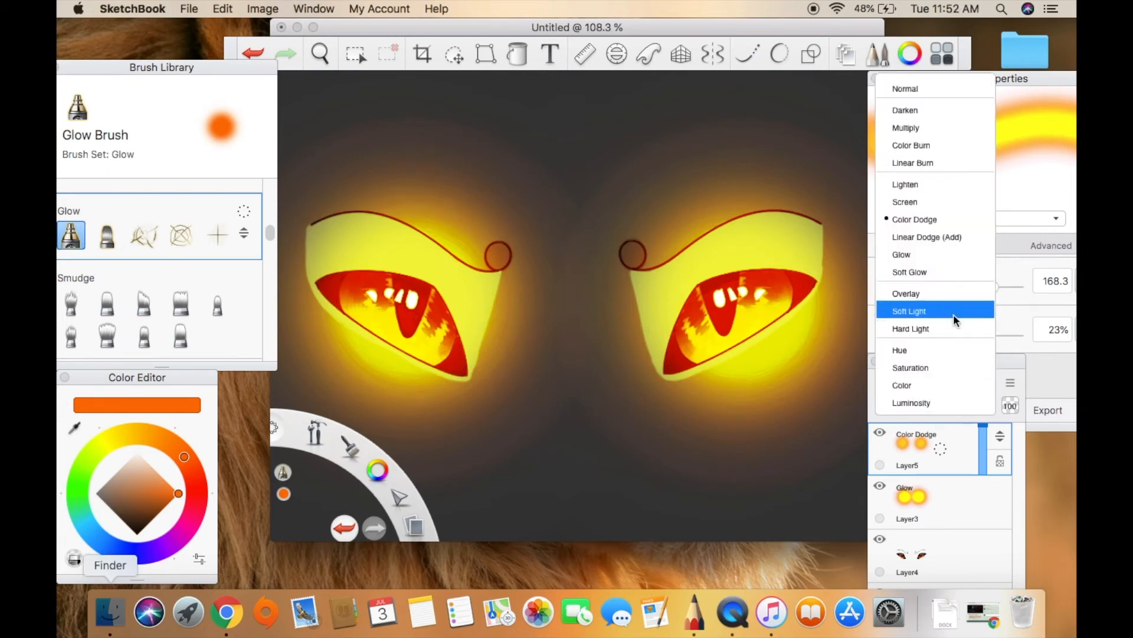
left_click(955, 277)
left_click_drag(985, 458, 987, 453)
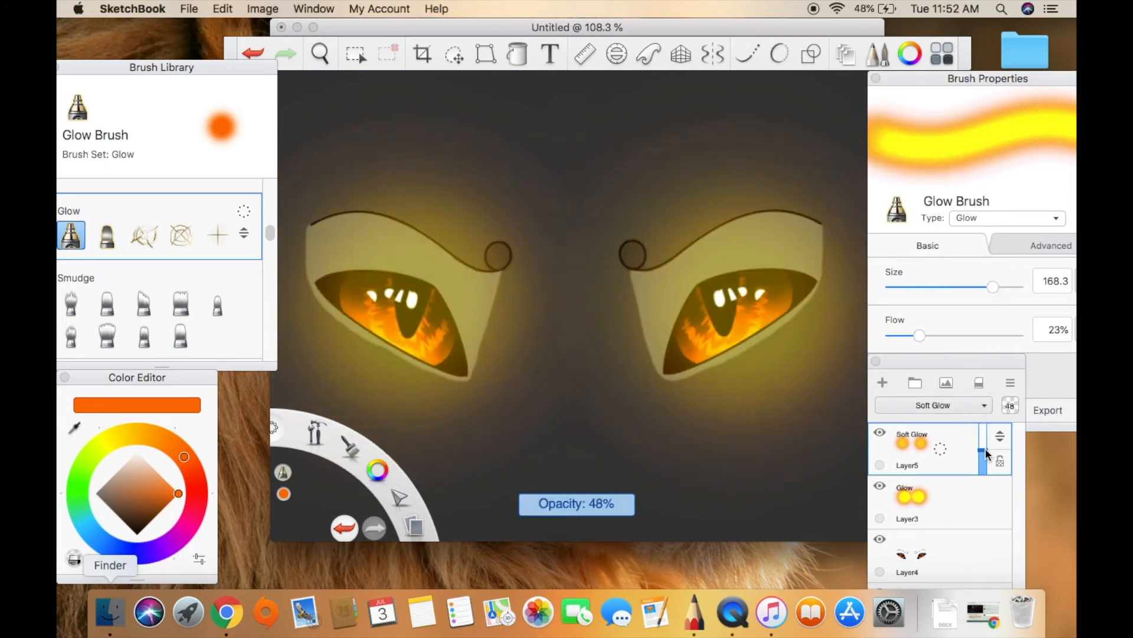
left_click(984, 452)
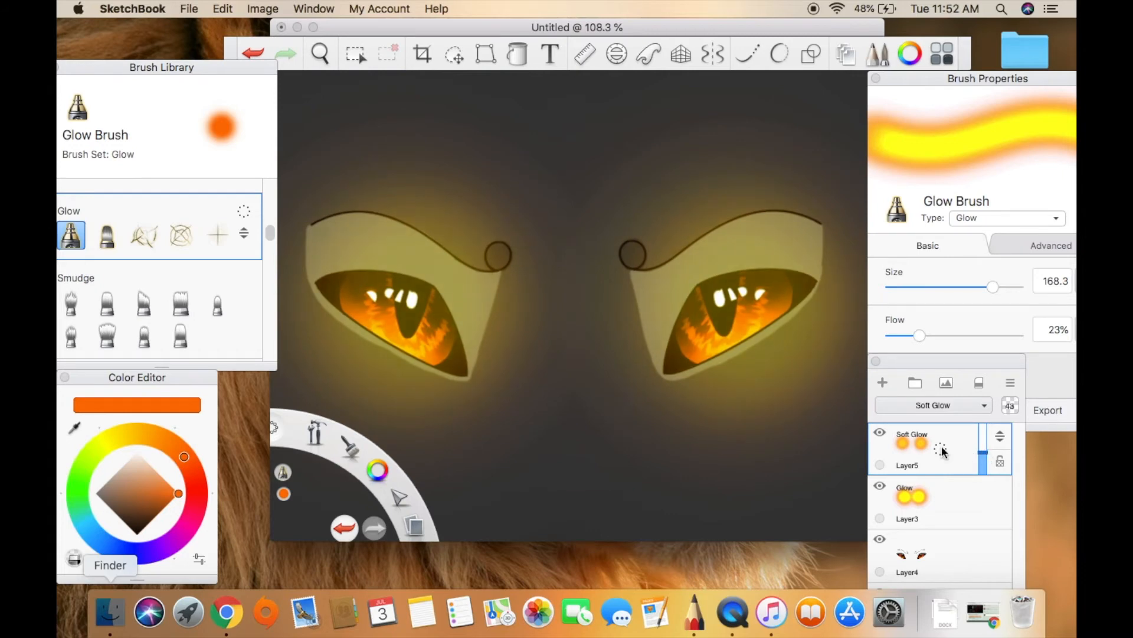
left_click(983, 464)
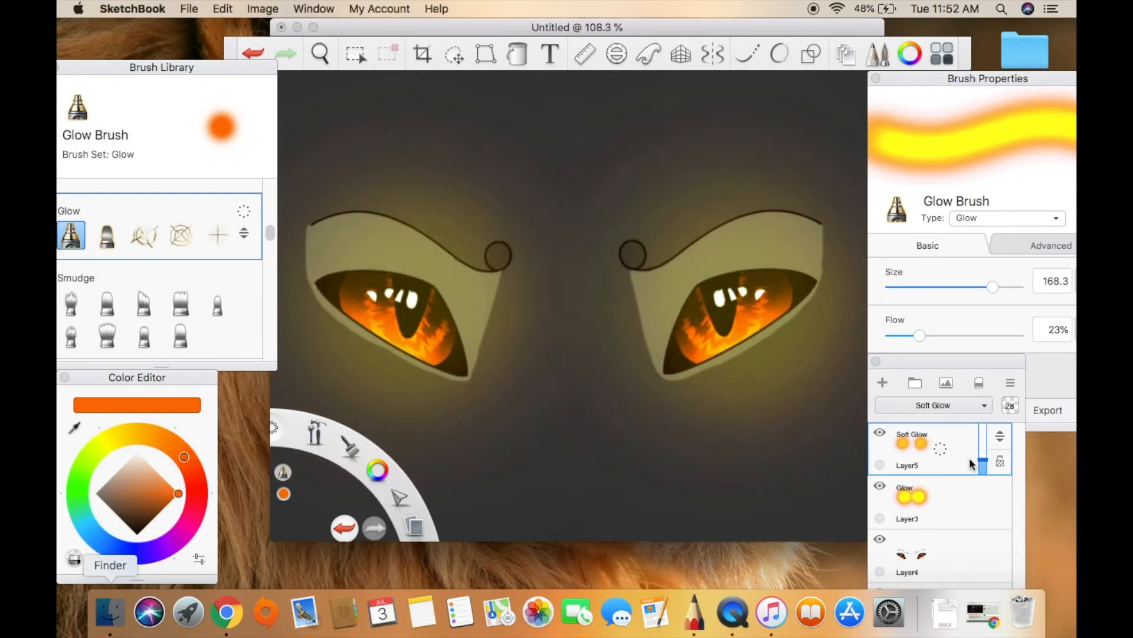
Merge both glow layers and the eyes layer into the face layer, undoing a first merge of the two glow layers.
mouse_move(943, 455)
left_mouse_down()
mouse_move(970, 489)
mouse_move(951, 475)
left_mouse_up()
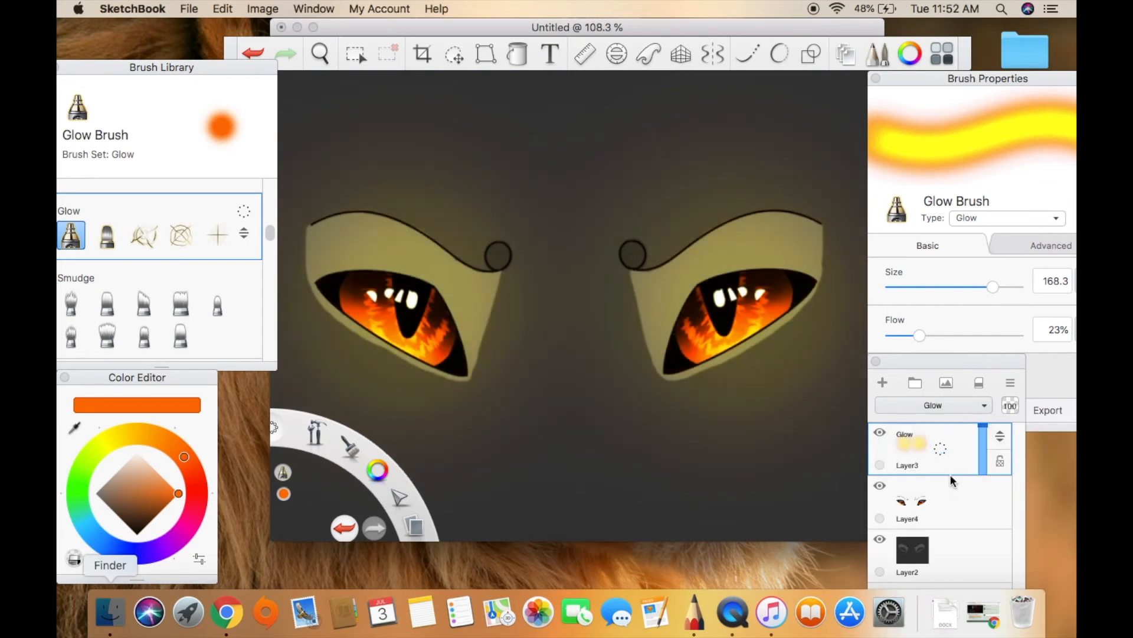
left_click(345, 529)
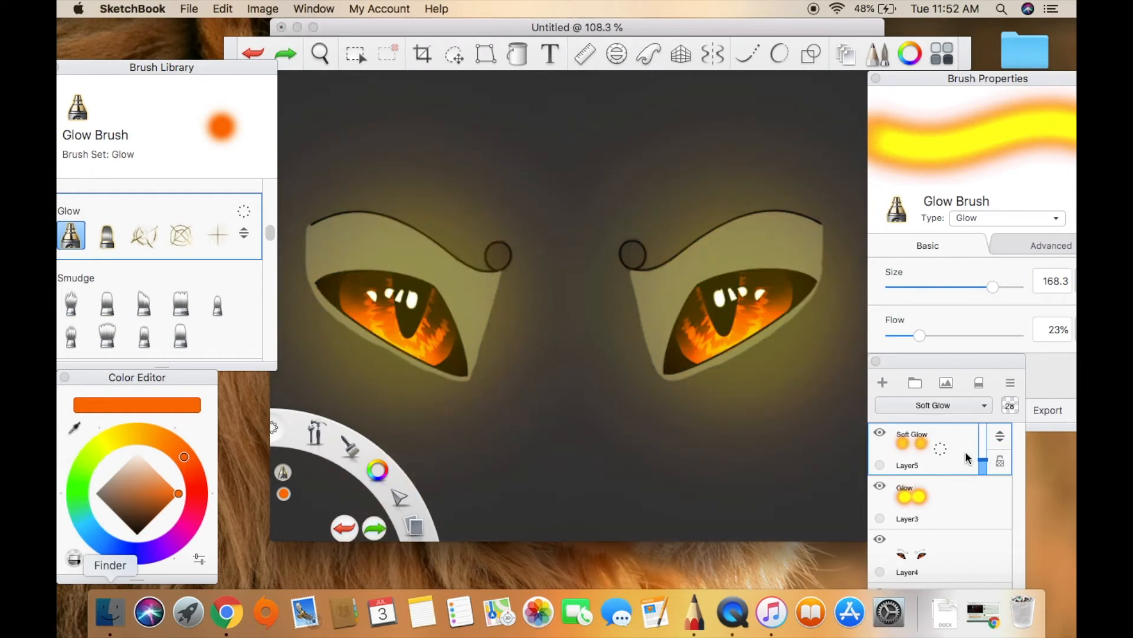
left_click_drag(942, 449, 971, 481)
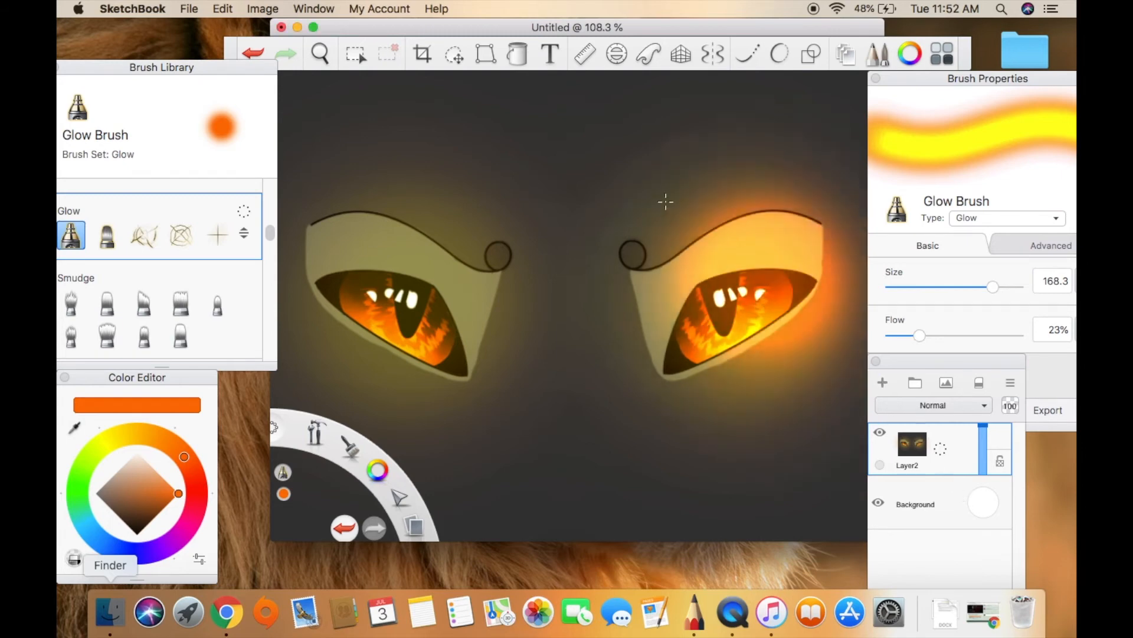
Show the whole canvas at 67.9 %, then scale the merged eye drawing to about half size in the canvas's upper-left corner.
left_click(486, 54)
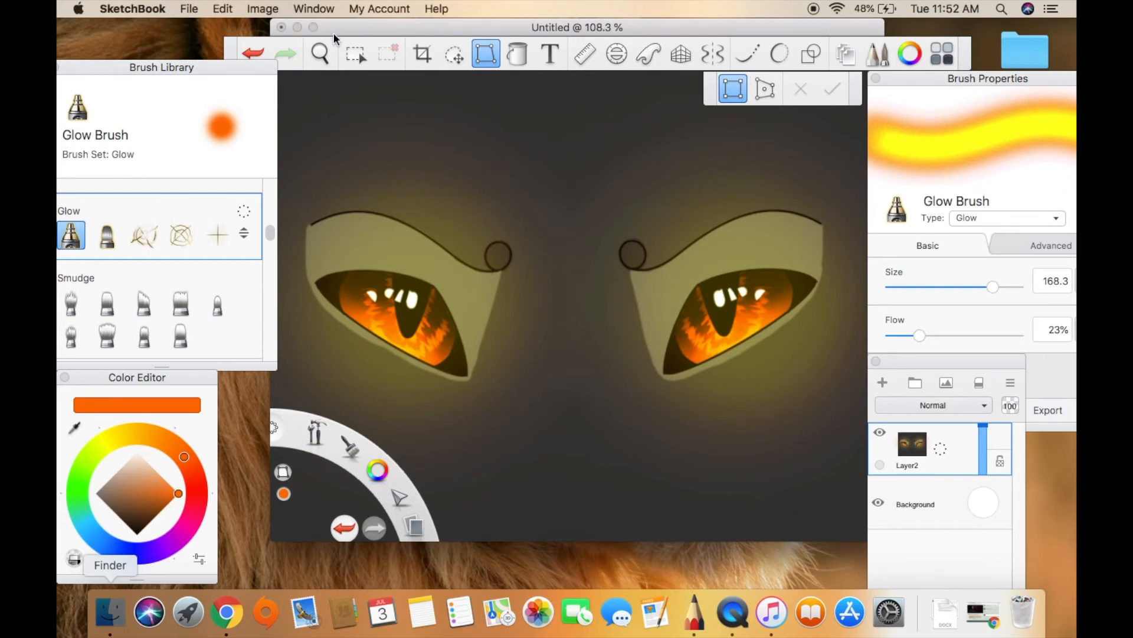
left_click(321, 55)
mouse_move(354, 76)
left_mouse_down()
mouse_move(523, 207)
mouse_move(400, 248)
mouse_move(423, 253)
left_mouse_up()
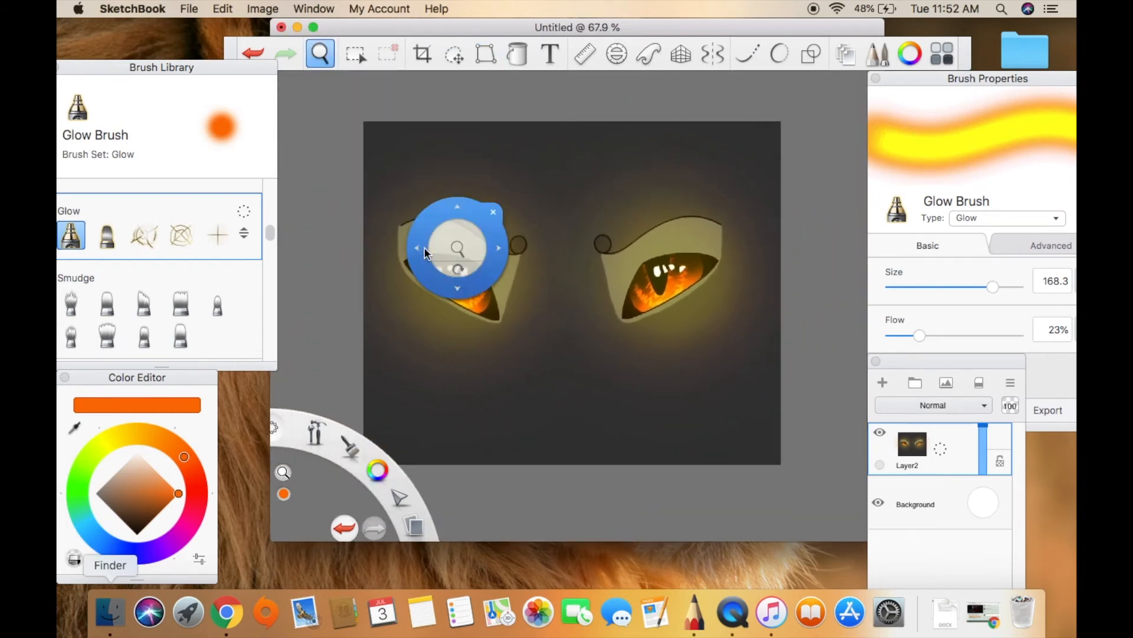
left_click(491, 213)
key("super+z")
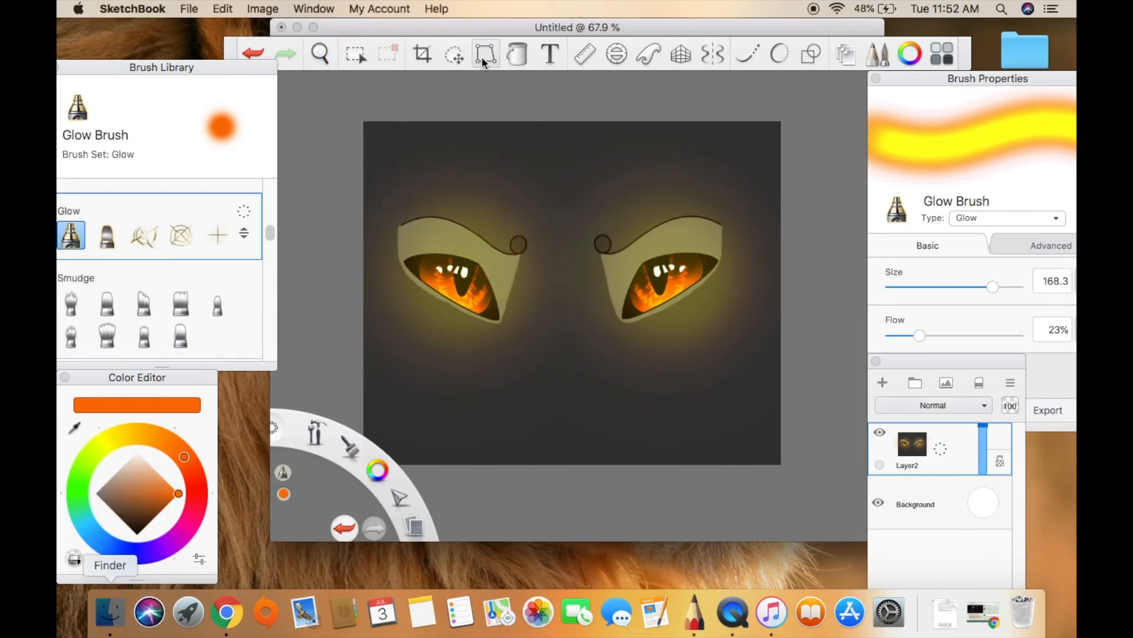
left_click(485, 54)
left_click_drag(844, 464, 678, 320)
left_click_drag(610, 283, 634, 295)
left_click_drag(708, 334, 576, 259)
left_click_drag(503, 223, 519, 229)
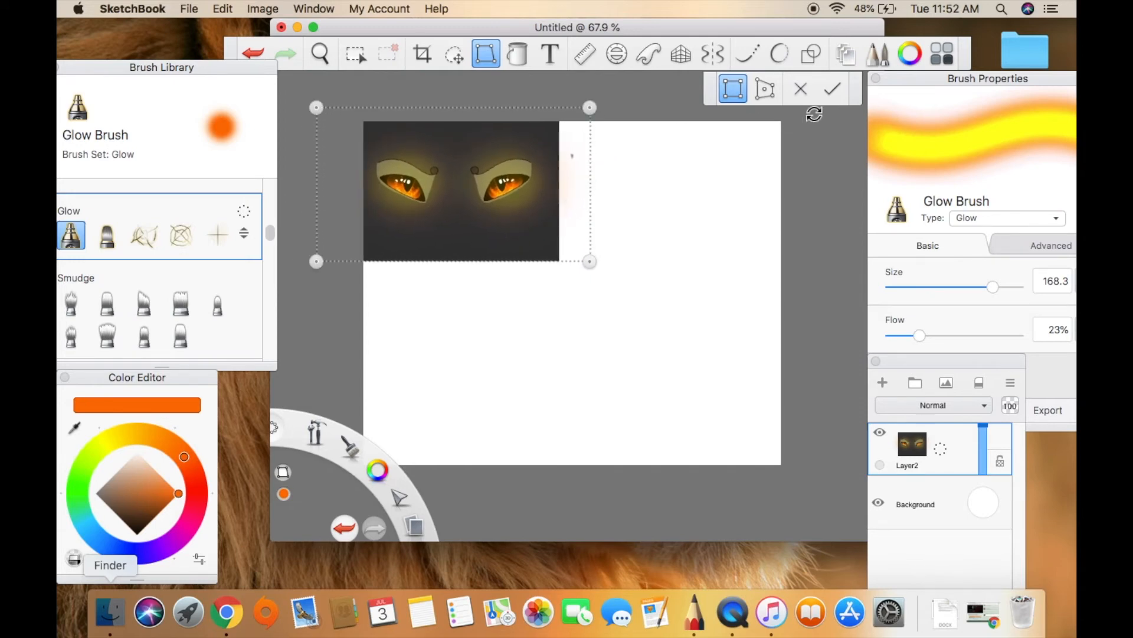
left_click(833, 89)
Undo the stray glow stroke and erase the dark speck beside the shrunken drawing with the Hard Eraser at size 51.0.
left_click_drag(485, 178, 420, 241)
key("super+z")
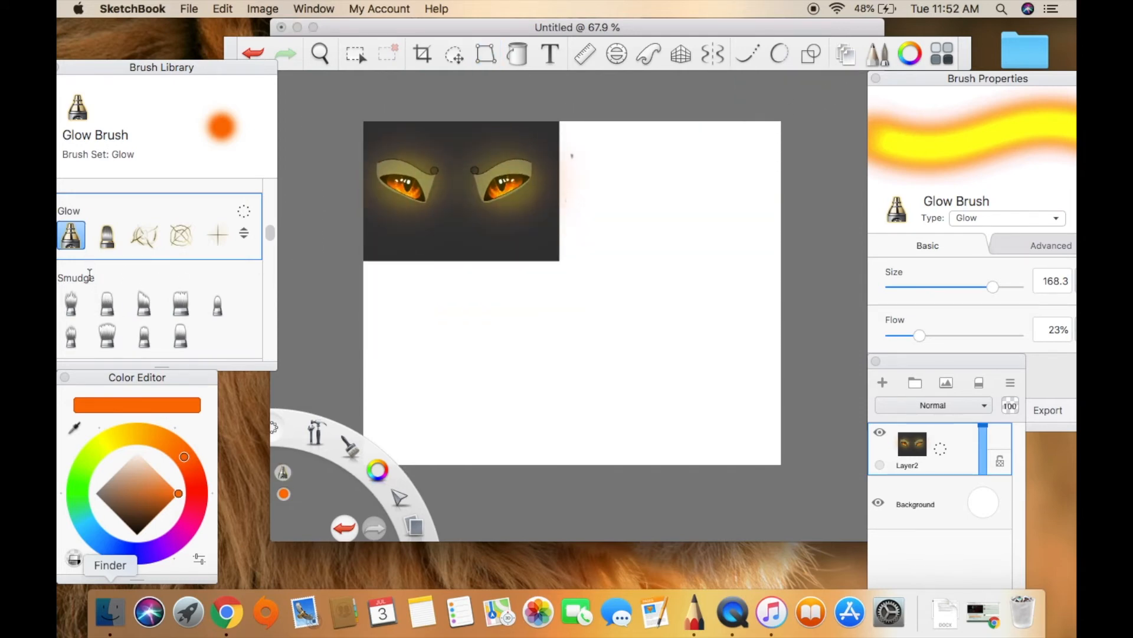
left_click_drag(266, 235, 254, 170)
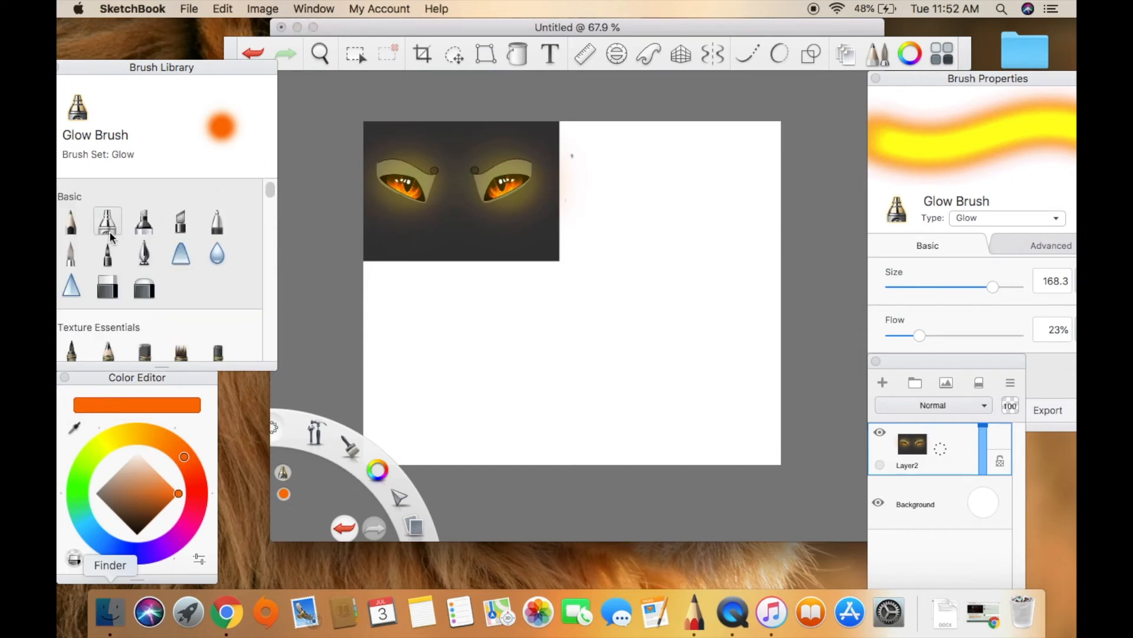
left_click(107, 285)
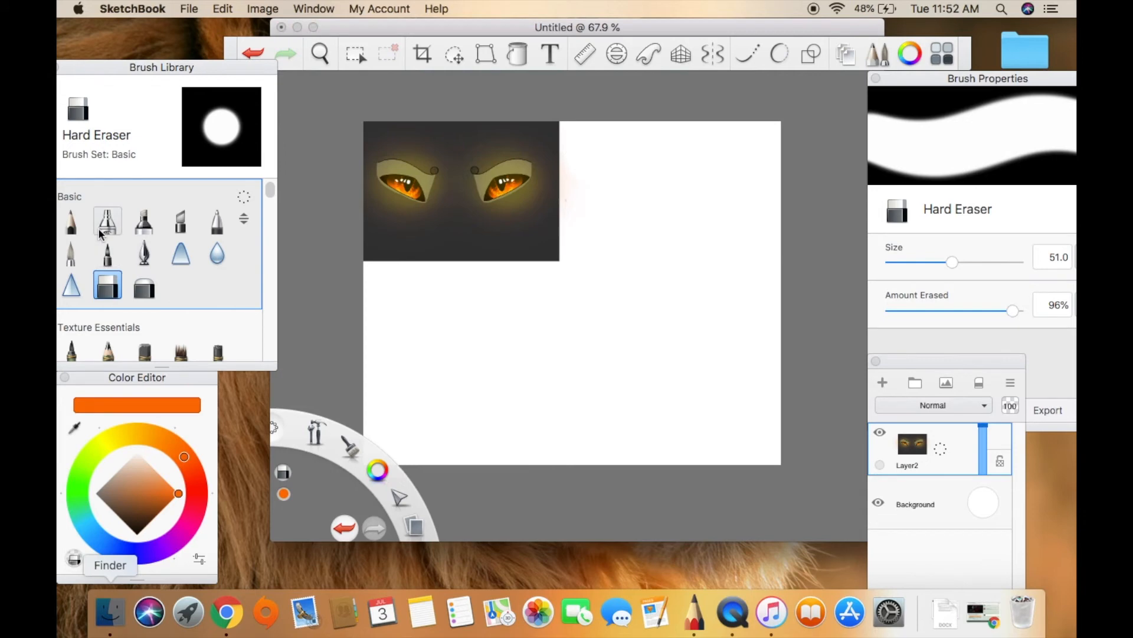
Add a new layer over the blank canvas area at 173.3 % and choose the Paintbrush with black.
left_click_drag(320, 53, 650, 230)
left_click_drag(692, 279, 631, 286)
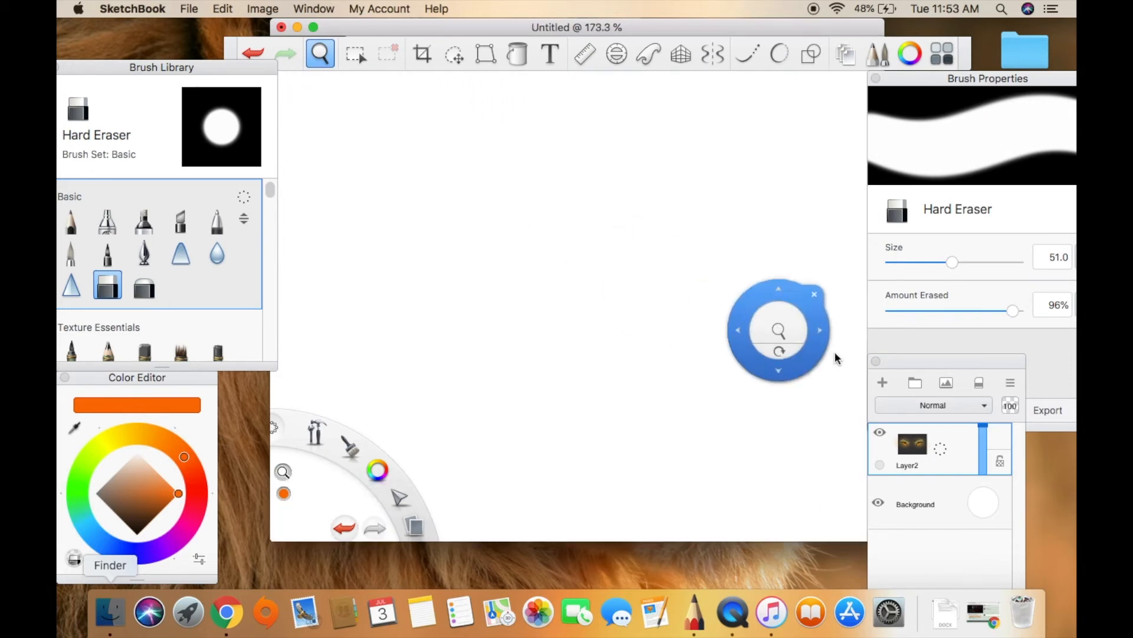
left_click(883, 383)
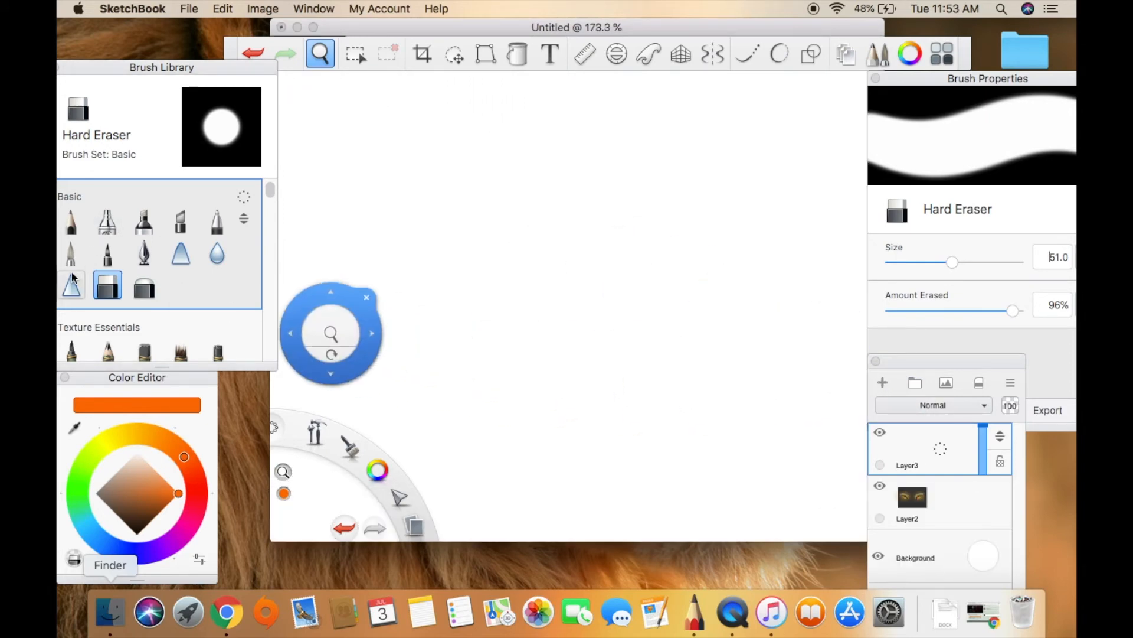
left_click(71, 252)
left_click(140, 536)
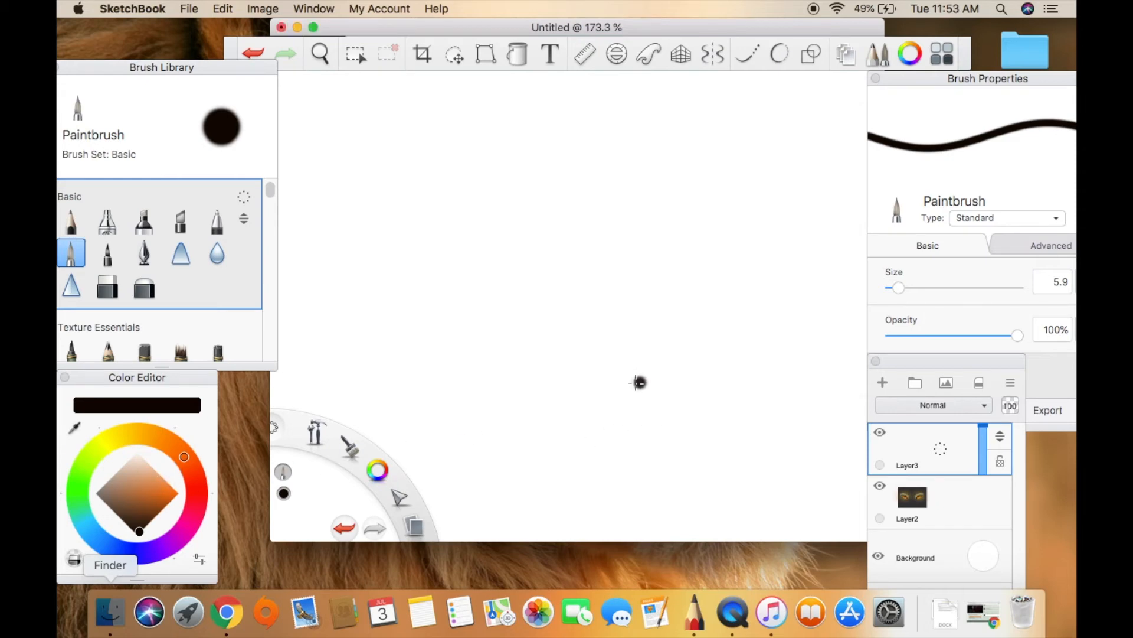
Set the Paintbrush size to 2.0 and handwrite "realistic :)" above the empty drawing area.
left_click_drag(896, 291, 893, 291)
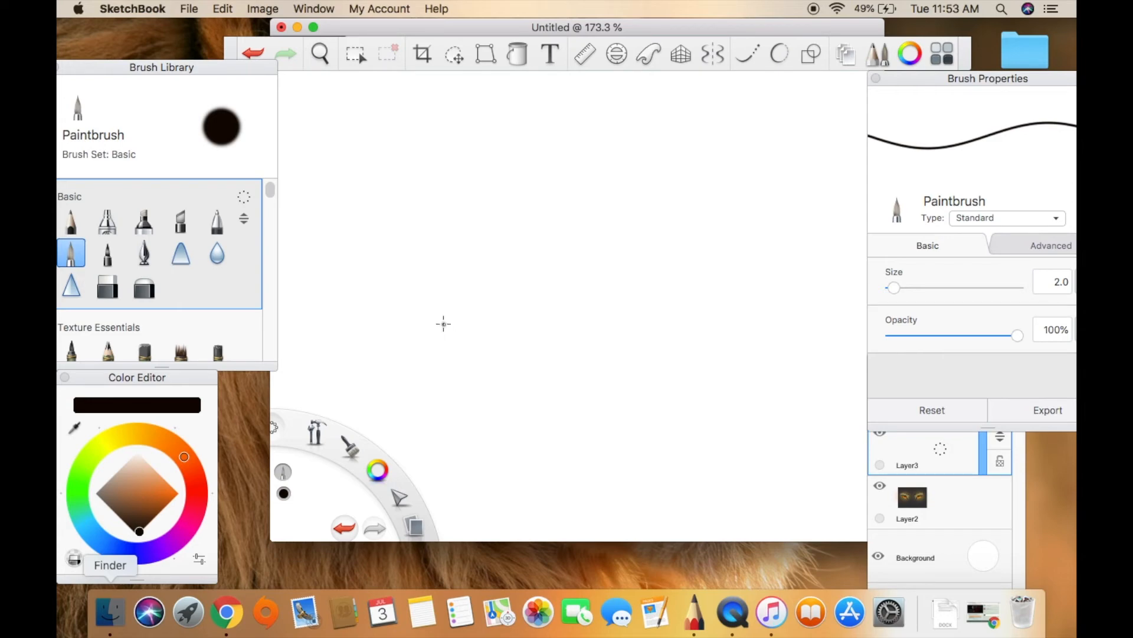
mouse_move(341, 140)
left_mouse_down()
mouse_move(356, 111)
mouse_move(389, 126)
mouse_move(389, 112)
mouse_move(415, 95)
mouse_move(426, 138)
mouse_move(464, 108)
mouse_move(475, 133)
mouse_move(486, 94)
mouse_move(496, 136)
mouse_move(506, 104)
mouse_move(544, 135)
left_mouse_up()
left_click_drag(570, 96, 578, 129)
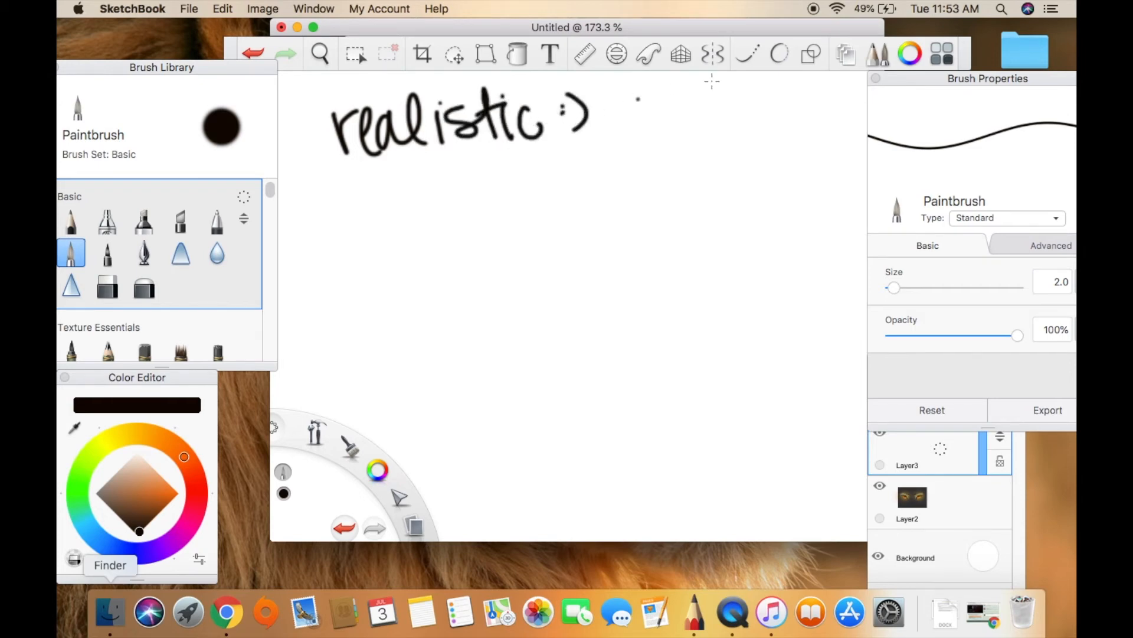
Draw an almond-shaped eye outline with Predictive Stroke at 5, undoing and redrawing the lower lid curve with a rounder outer end.
left_click(781, 56)
left_click_drag(525, 282, 518, 310)
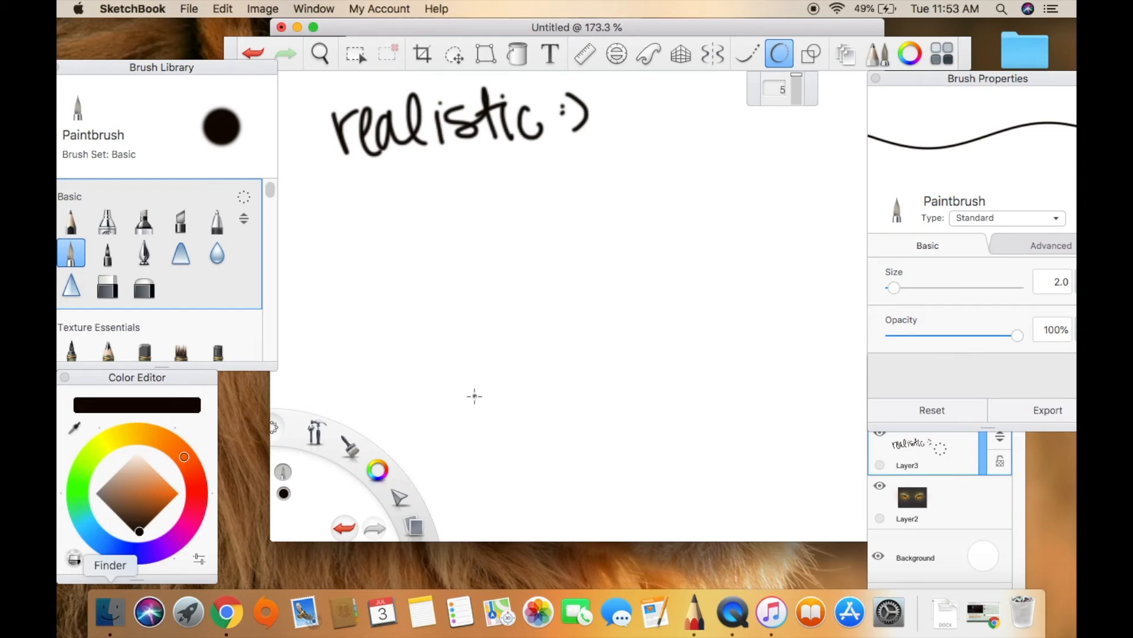
mouse_move(473, 406)
left_mouse_down()
mouse_move(508, 316)
mouse_move(559, 267)
mouse_move(642, 249)
mouse_move(731, 262)
left_mouse_up()
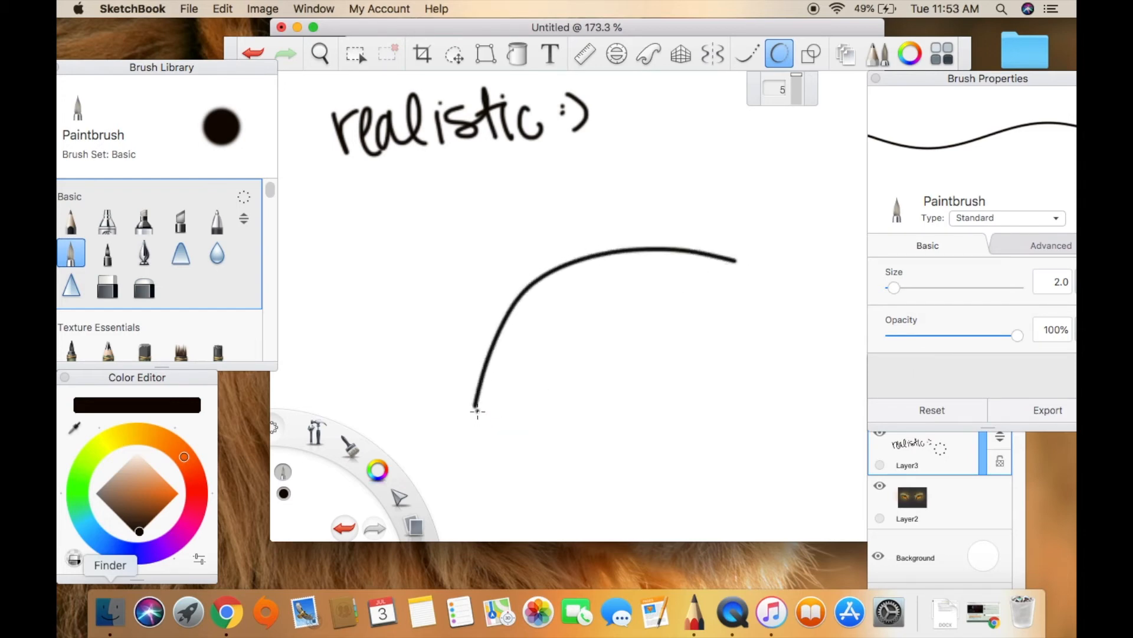
mouse_move(485, 404)
left_mouse_down()
mouse_move(590, 372)
mouse_move(659, 334)
mouse_move(719, 270)
left_mouse_up()
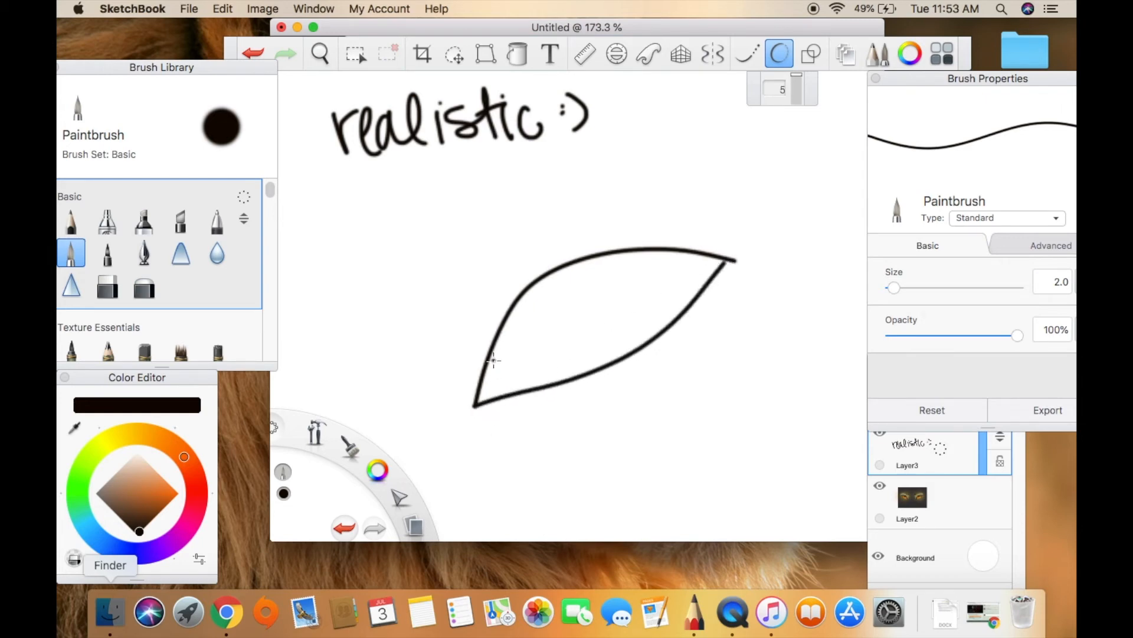
left_click(254, 54)
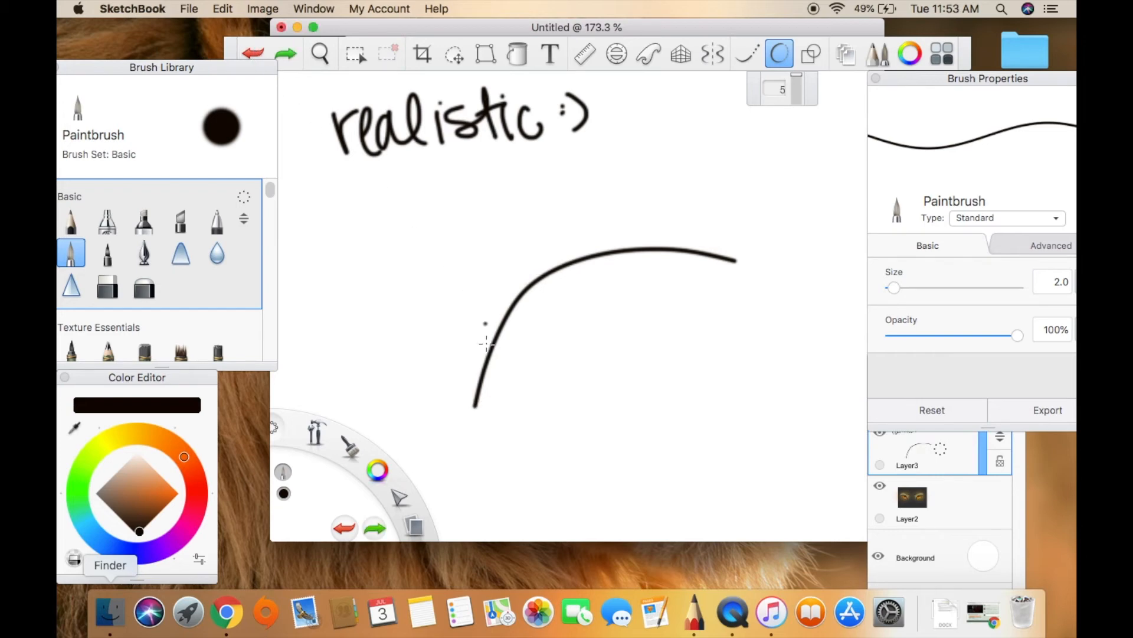
mouse_move(479, 390)
left_mouse_down()
mouse_move(596, 361)
mouse_move(708, 286)
mouse_move(716, 258)
left_mouse_up()
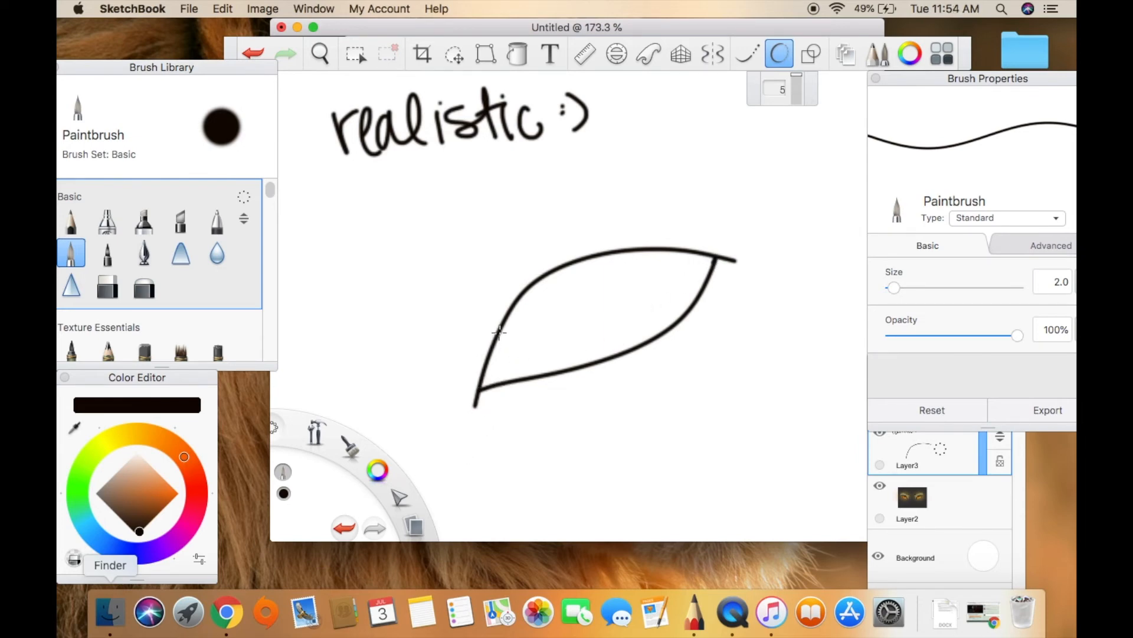
Draw short curves inside the eye outline to close off the inner and outer corners.
mouse_move(499, 331)
left_mouse_down()
mouse_move(501, 365)
mouse_move(517, 379)
left_mouse_up()
left_click(619, 312)
left_click_drag(695, 298, 697, 253)
Flood-fill both closed-off eye corners with black, undoing the first misplaced fill.
left_click(518, 53)
left_click(489, 366)
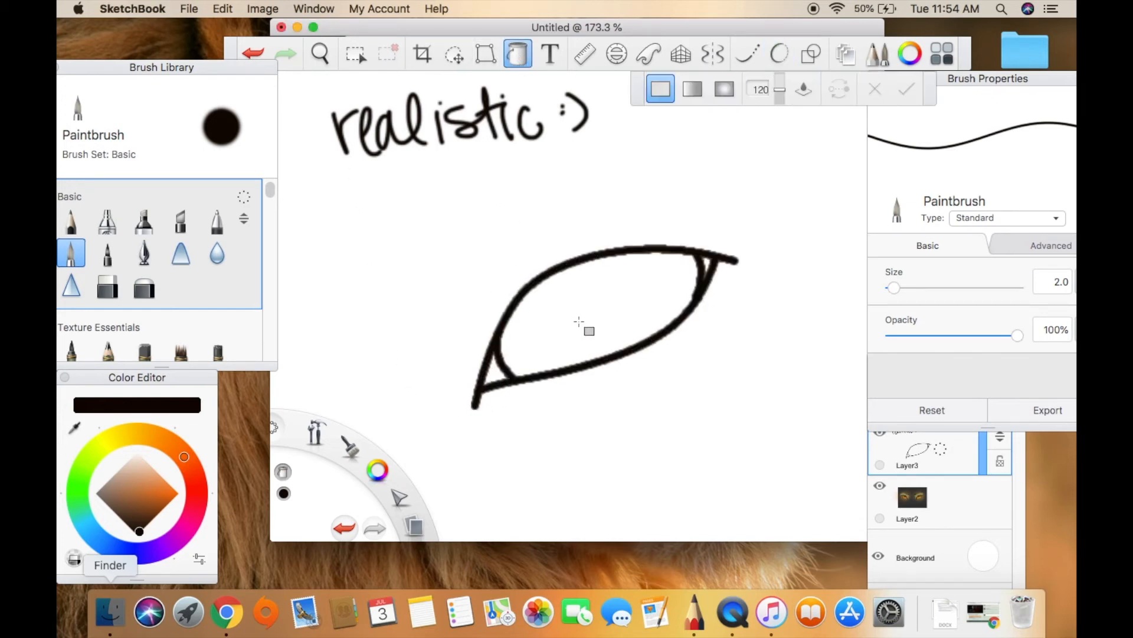
left_click(258, 54)
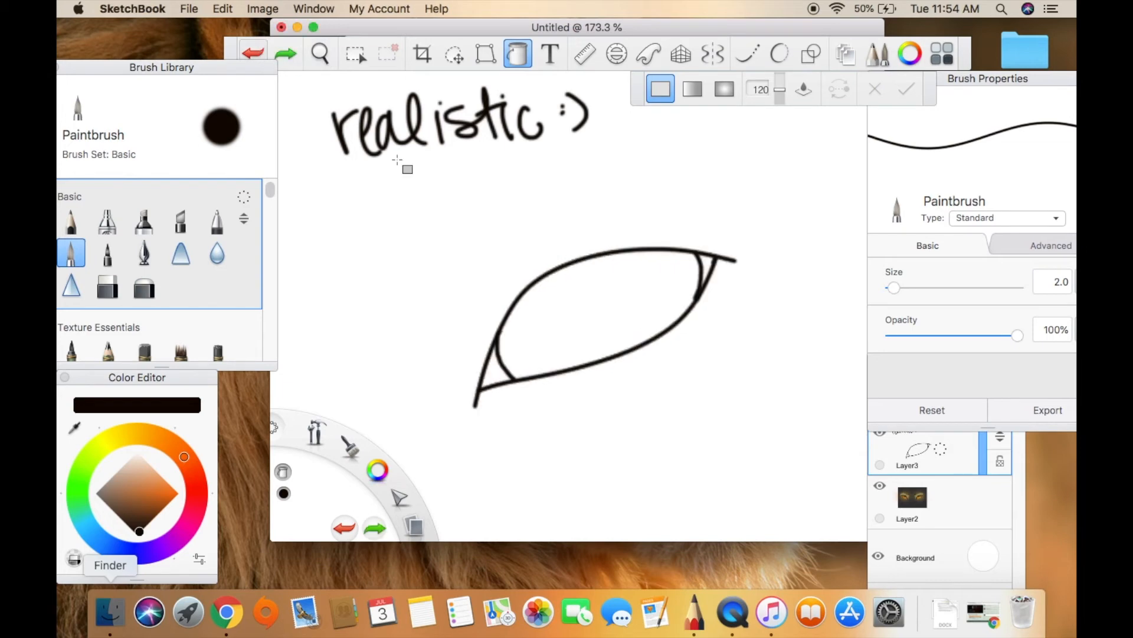
left_click(498, 371)
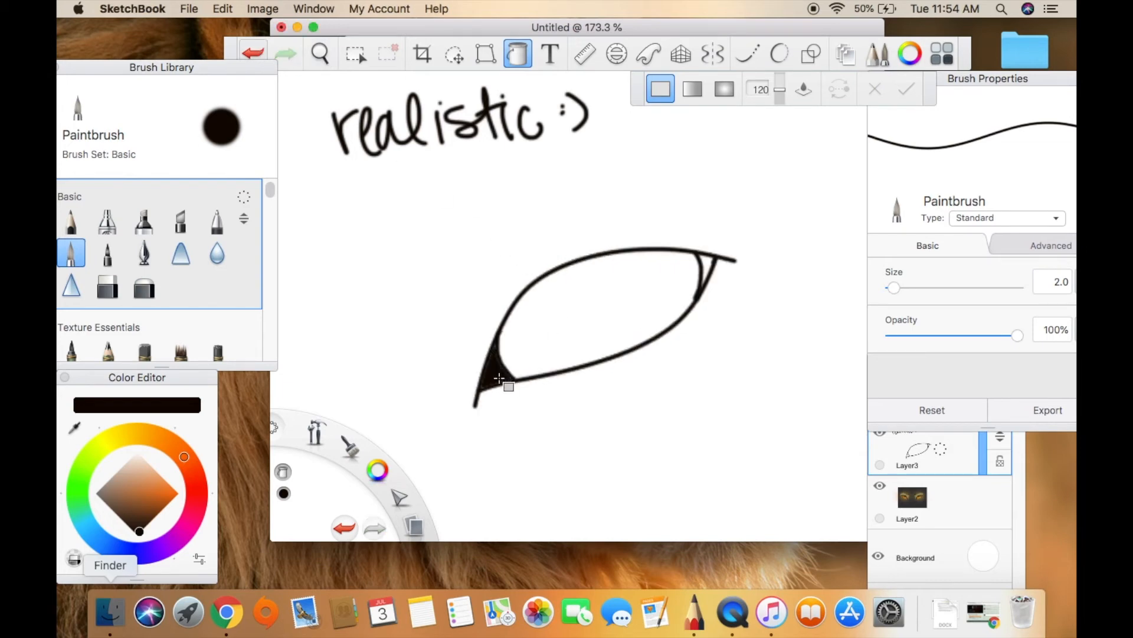
left_click(708, 263)
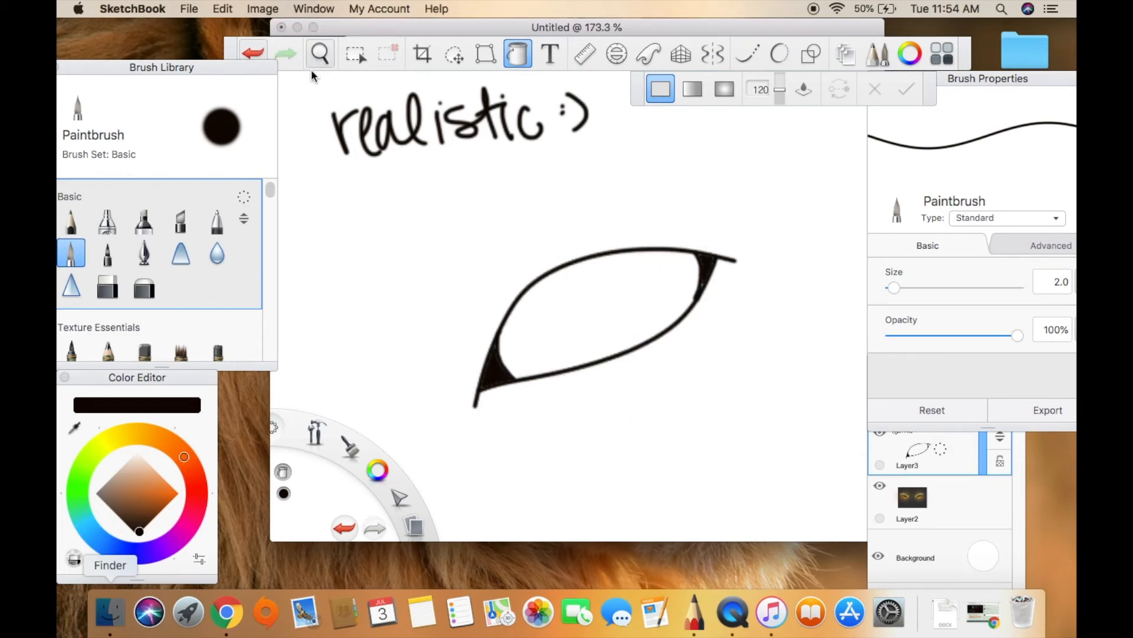
Clean up the inner edge of the upper black eye corner with the Hard Eraser at size 10.4, undoing the first pass.
left_click(71, 254)
left_click(687, 264)
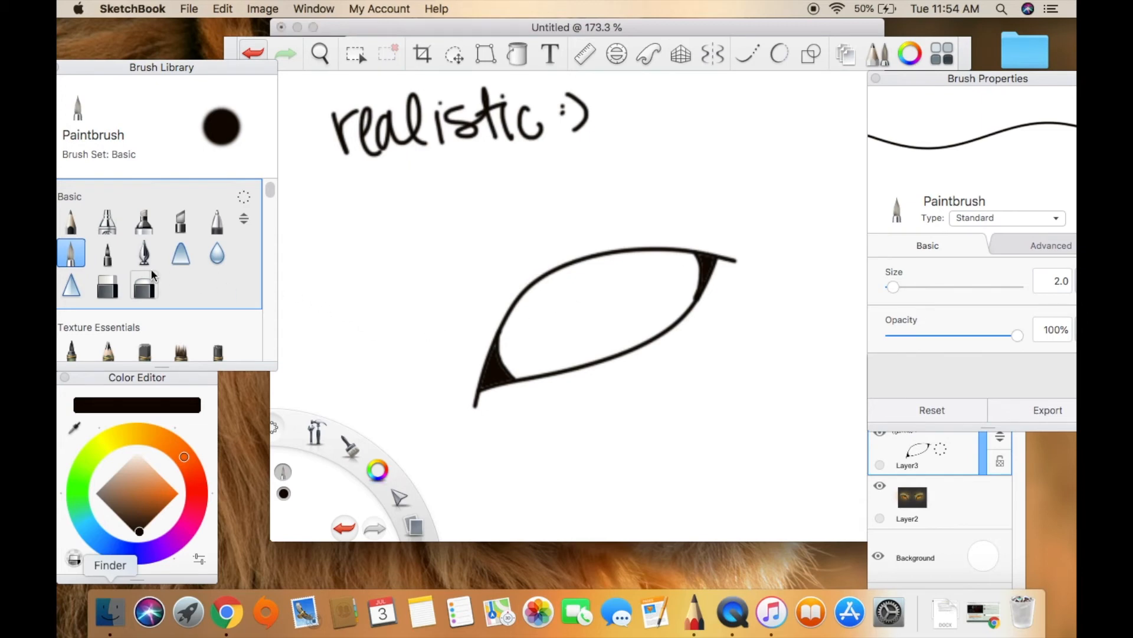
left_click(107, 286)
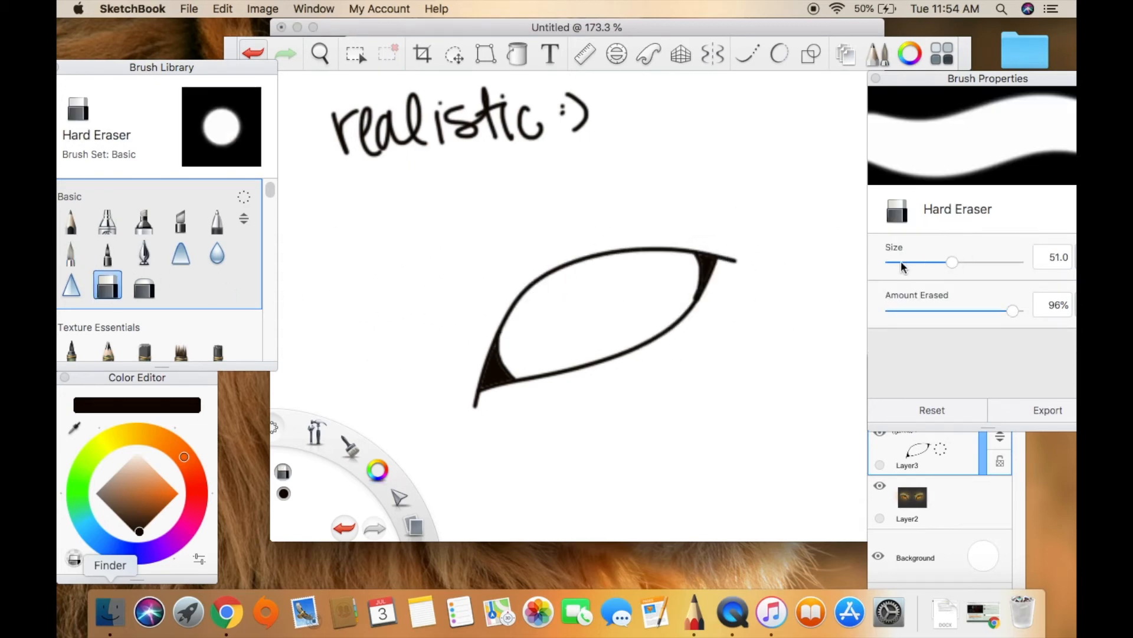
left_click(901, 260)
mouse_move(687, 284)
left_mouse_down()
mouse_move(688, 293)
mouse_move(681, 272)
left_mouse_up()
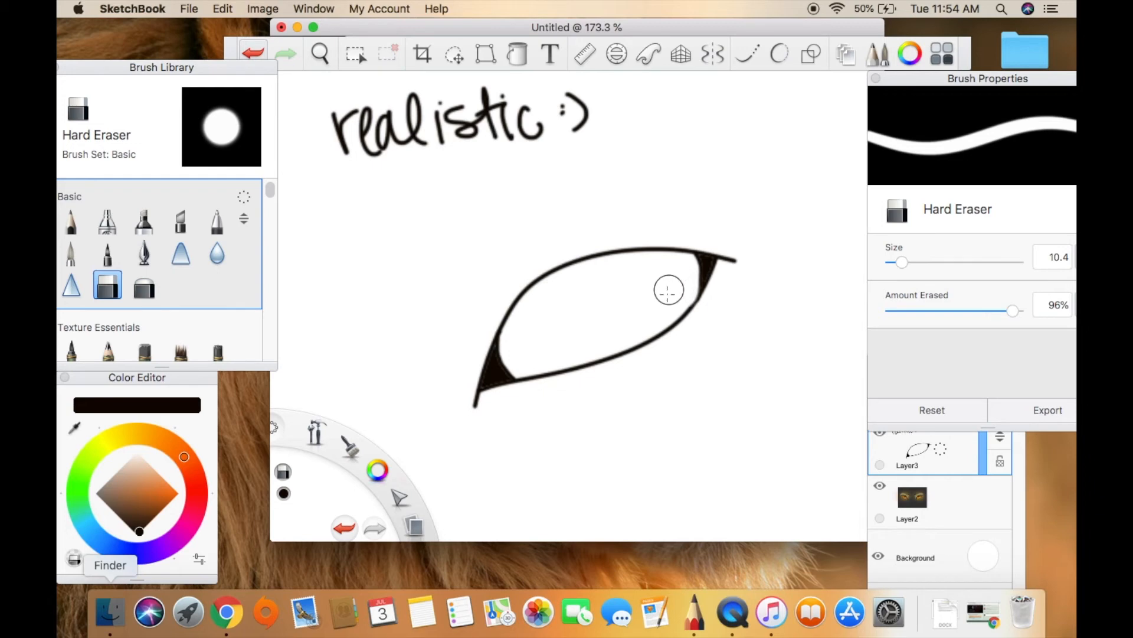
left_click(256, 52)
left_click_drag(685, 306, 683, 281)
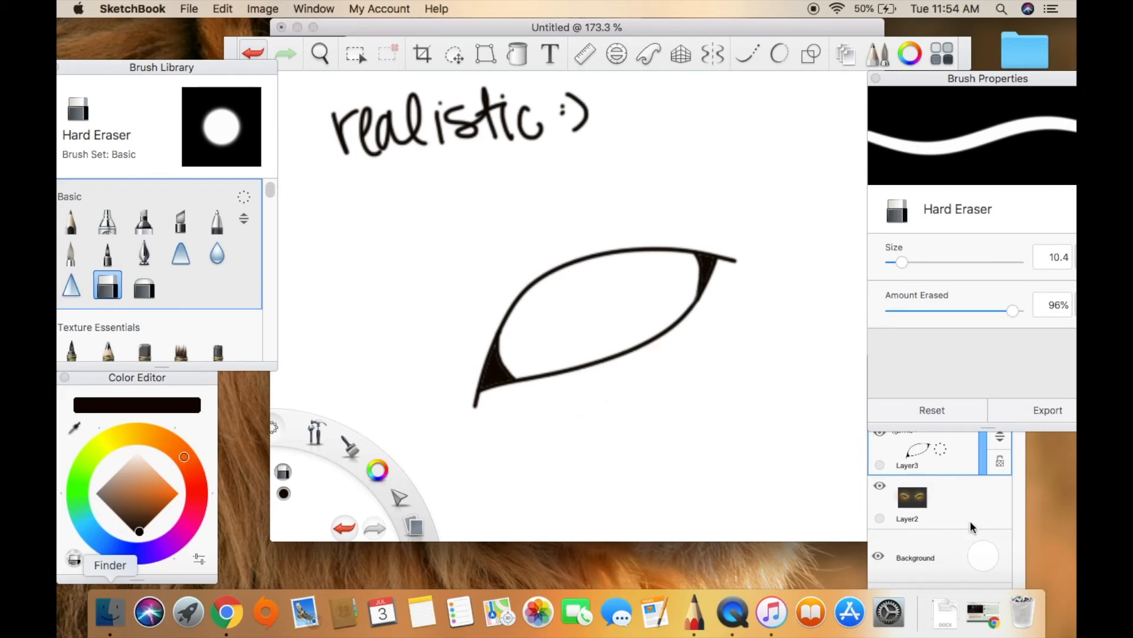
Add a new layer between the eye outline on Layer3 and the orange eyes on Layer2.
left_click(963, 466)
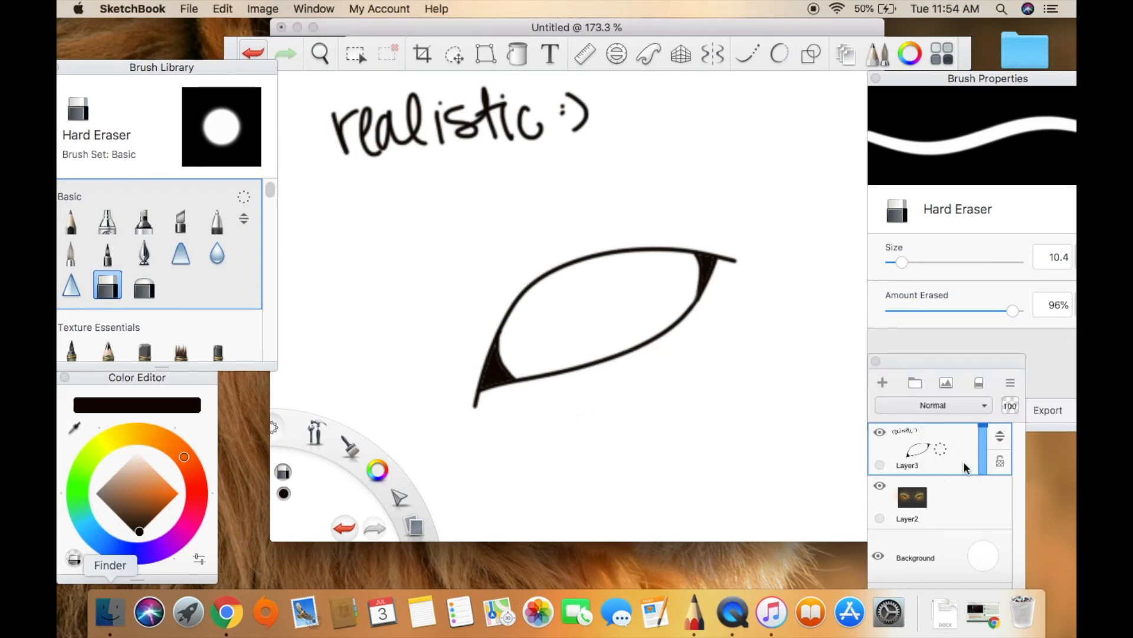
left_click(952, 506)
left_click(883, 383)
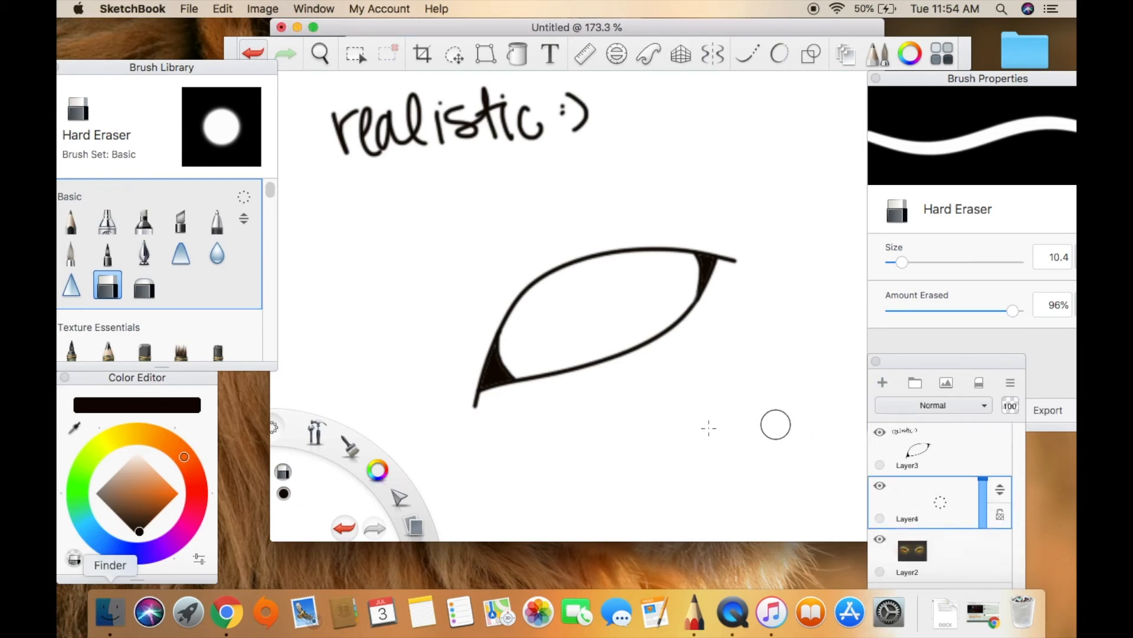
Paint the whole inside of the eye outline dark blue on Layer4 with the Paintbrush at size 10.4.
left_click(137, 535)
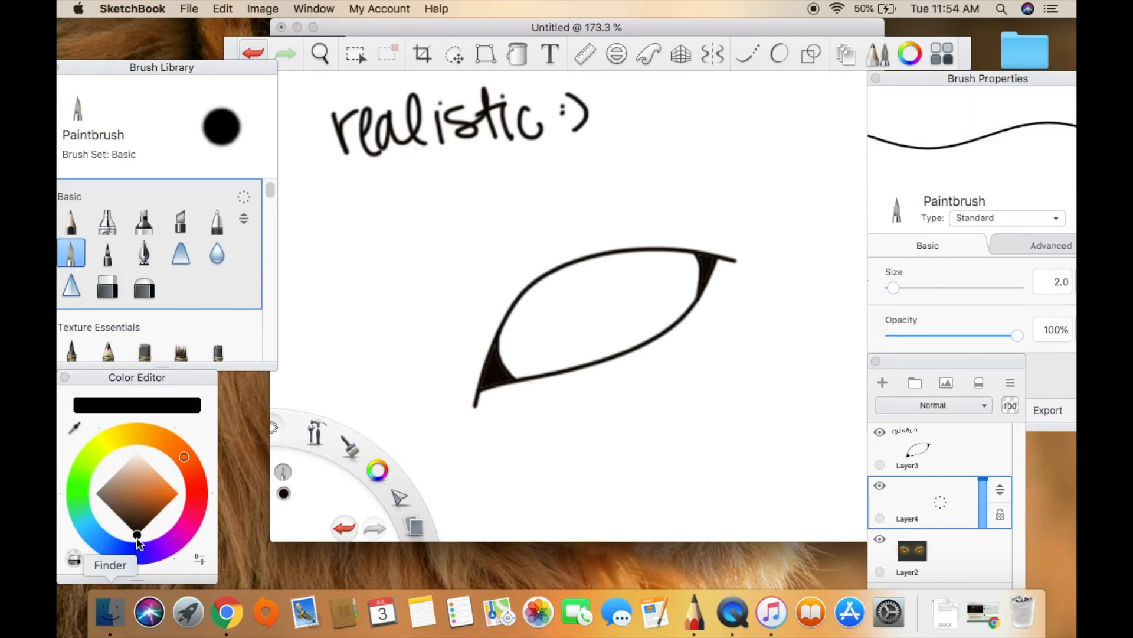
left_click(97, 534)
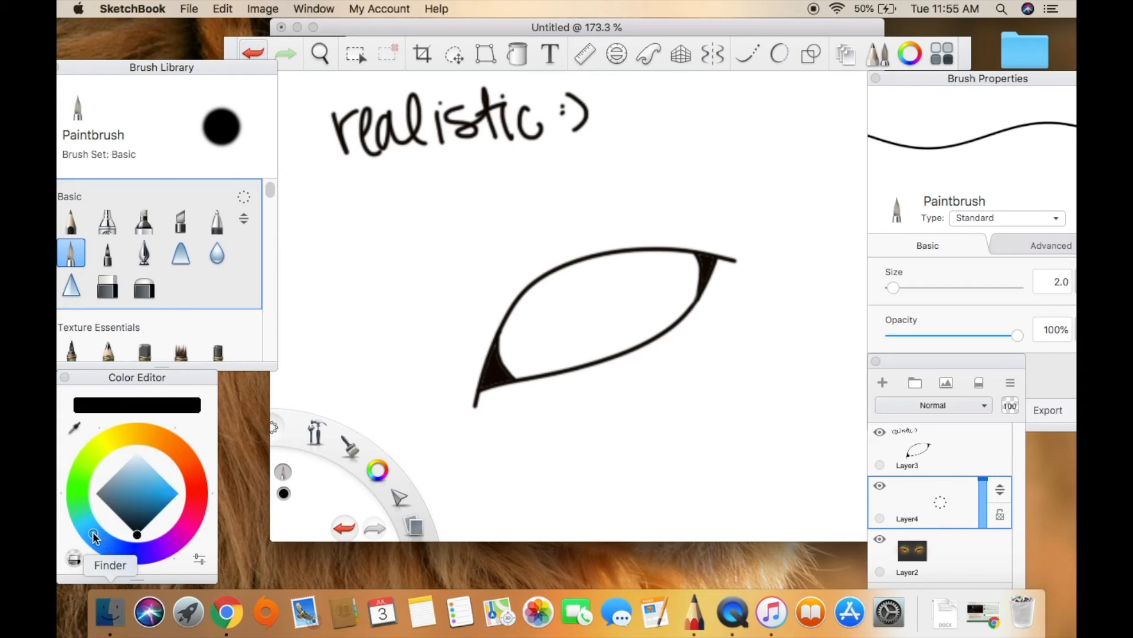
left_click(153, 518)
left_click_drag(152, 516, 160, 517)
left_click(354, 337)
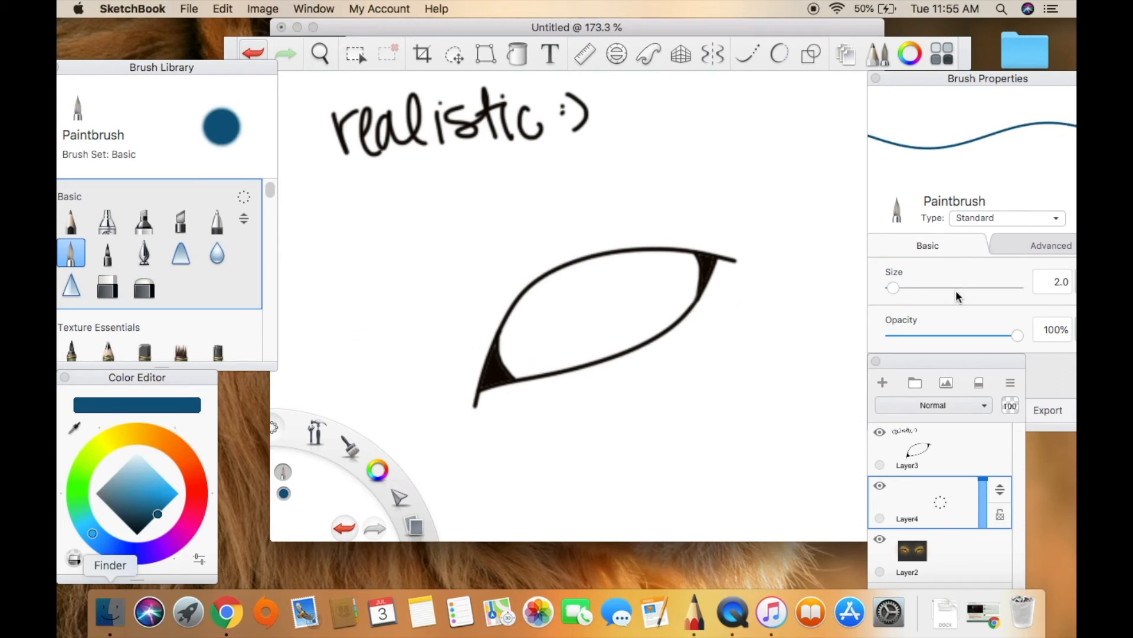
mouse_move(952, 287)
left_mouse_down()
mouse_move(915, 281)
mouse_move(906, 301)
mouse_move(904, 289)
left_mouse_up()
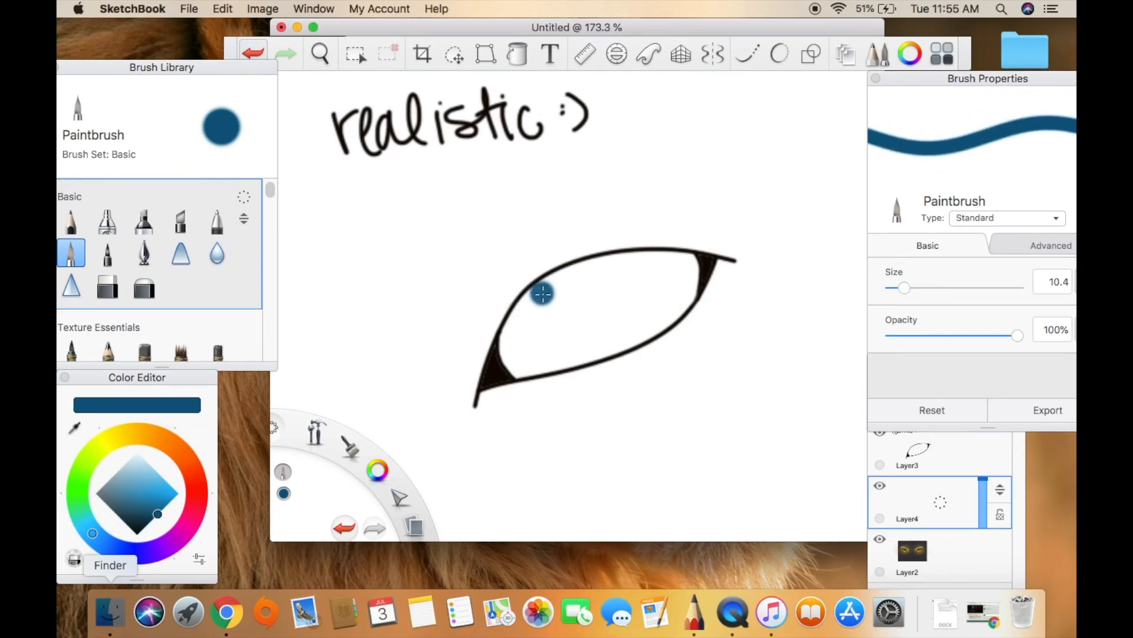
mouse_move(542, 293)
left_mouse_down()
mouse_move(519, 323)
mouse_move(514, 358)
mouse_move(512, 335)
mouse_move(518, 326)
mouse_move(517, 369)
mouse_move(511, 338)
mouse_move(510, 348)
mouse_move(551, 335)
mouse_move(524, 365)
mouse_move(632, 338)
mouse_move(671, 312)
mouse_move(692, 265)
left_mouse_up()
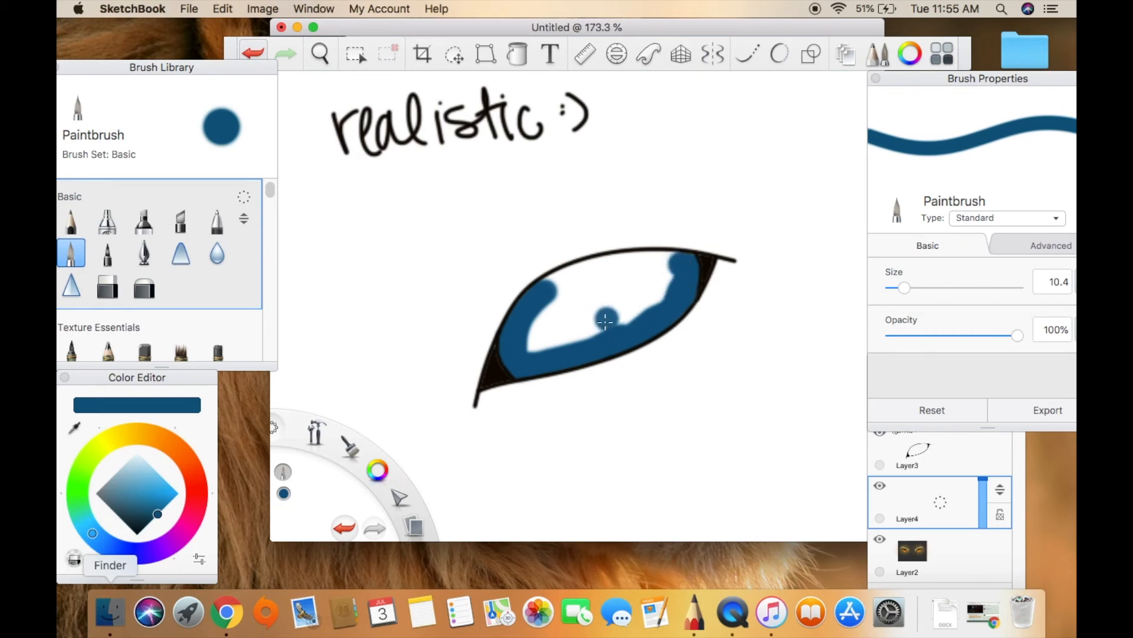
mouse_move(540, 328)
left_mouse_down()
mouse_move(536, 352)
mouse_move(528, 327)
mouse_move(549, 316)
mouse_move(547, 347)
mouse_move(532, 317)
left_mouse_up()
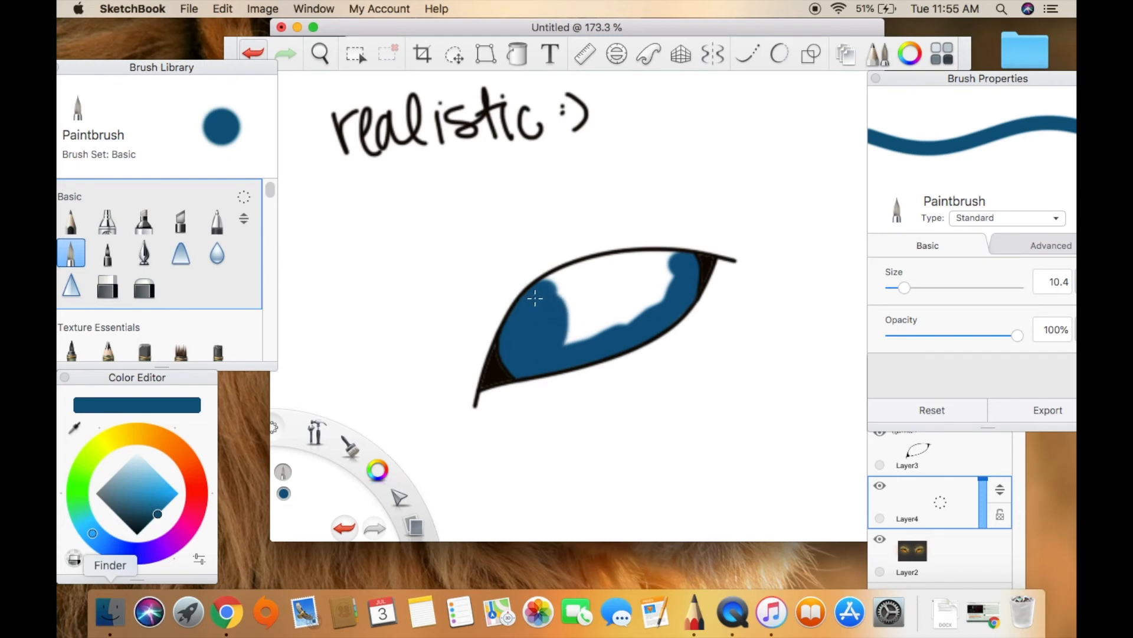
mouse_move(535, 299)
left_mouse_down()
mouse_move(605, 264)
mouse_move(678, 260)
mouse_move(663, 271)
left_mouse_up()
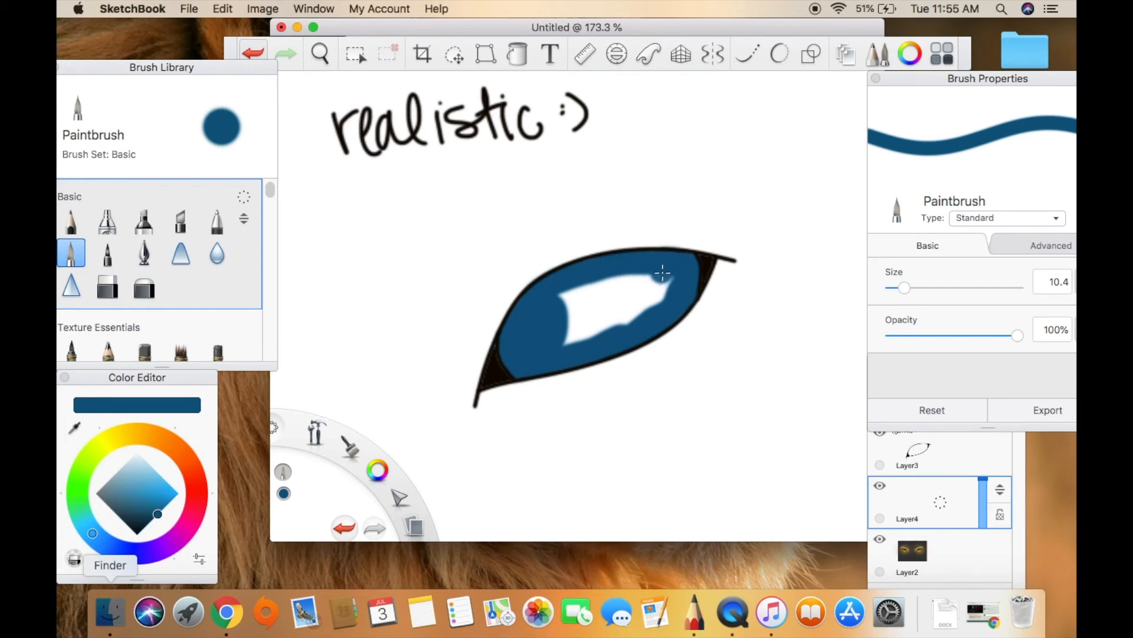
mouse_move(663, 268)
left_mouse_down()
mouse_move(683, 263)
mouse_move(556, 304)
mouse_move(616, 322)
mouse_move(668, 290)
mouse_move(549, 319)
mouse_move(583, 317)
left_mouse_up()
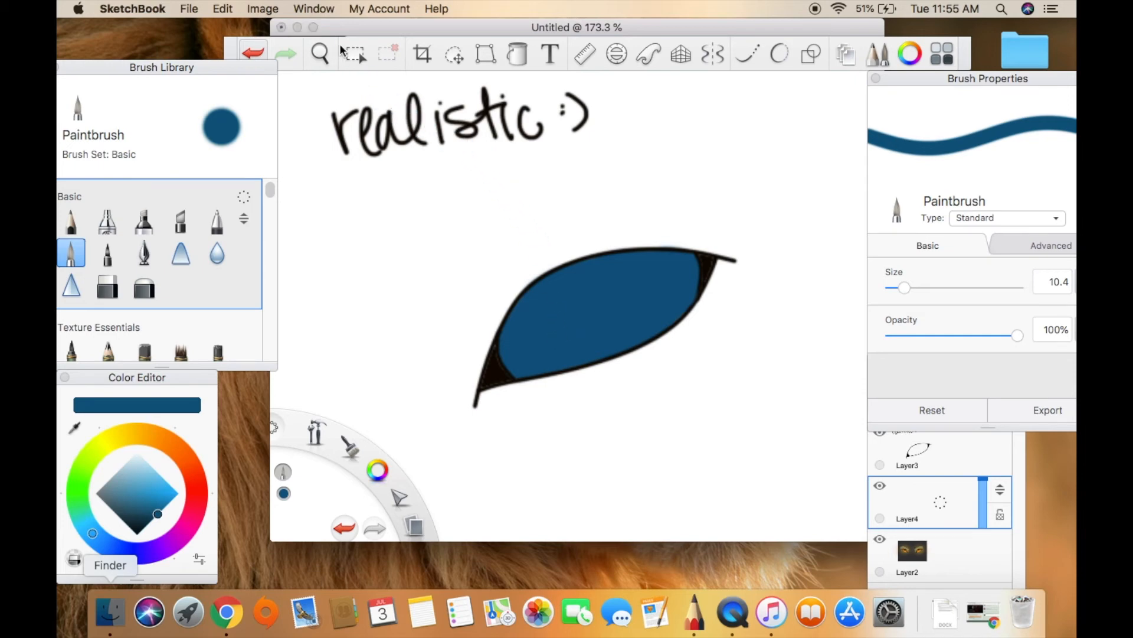
Select the blue eye area with the Magic Wand and switch to a black Paintbrush at size 2.0.
left_click(356, 53)
left_click(629, 314)
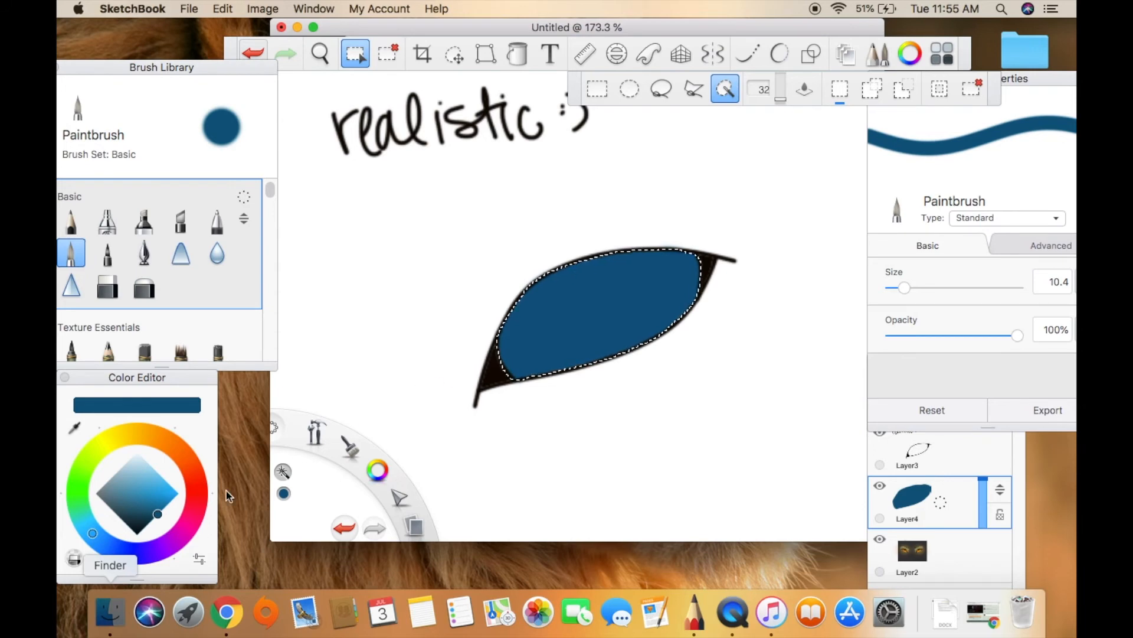
left_click(136, 534)
left_click(533, 368)
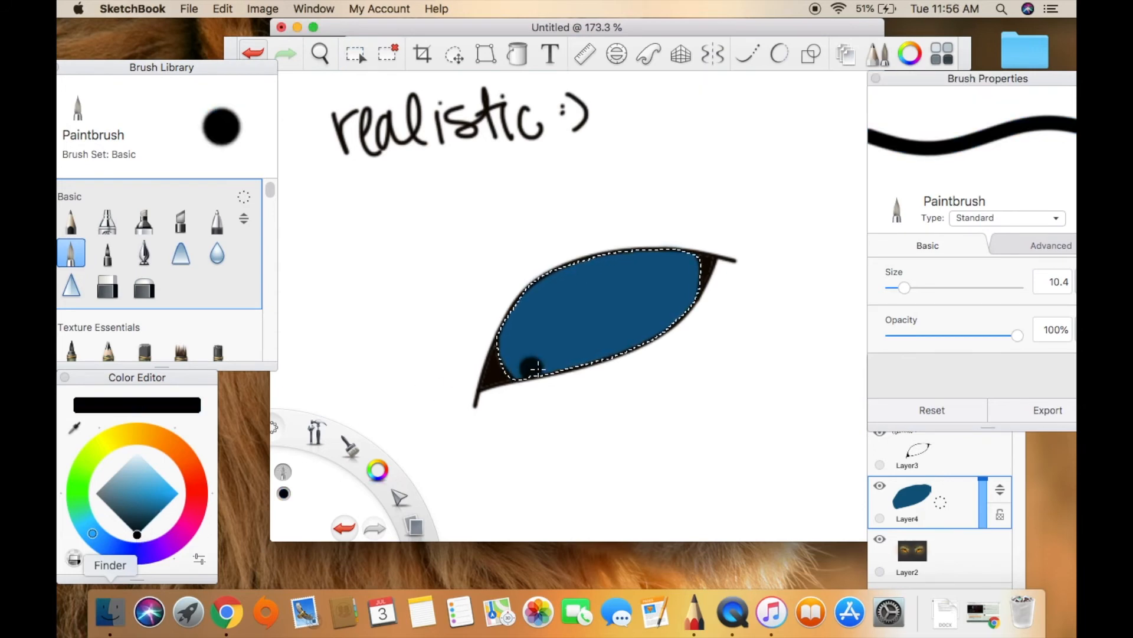
left_click_drag(890, 289, 893, 289)
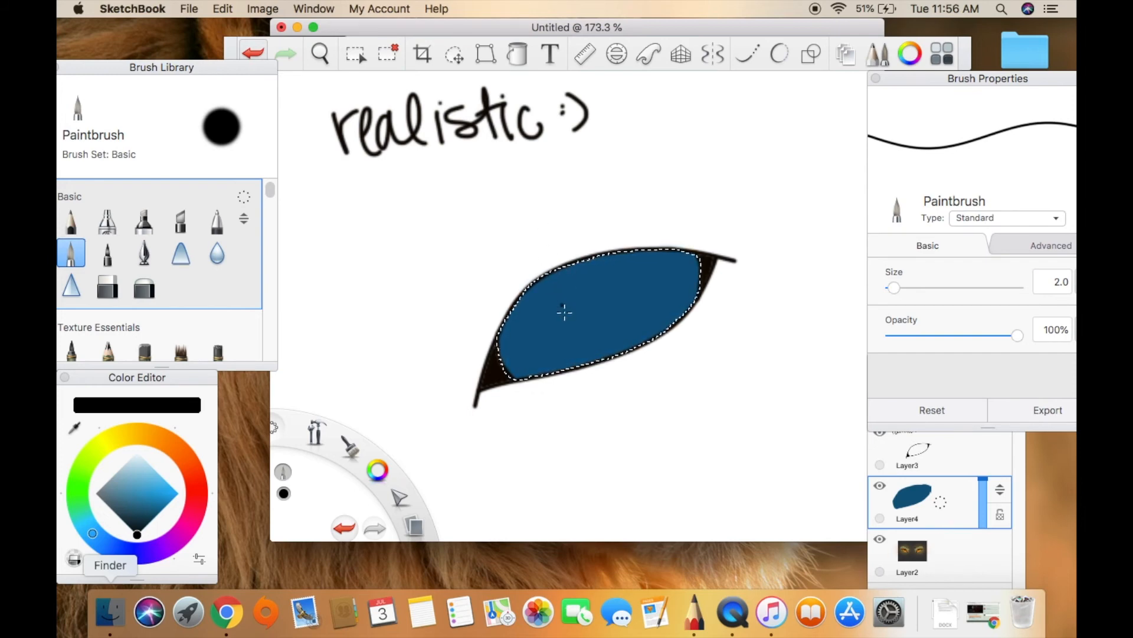
Clear the selection and set up the Paintbrush at size 1.4 on Layer3, undoing a first stroke above the eye.
left_click(962, 464)
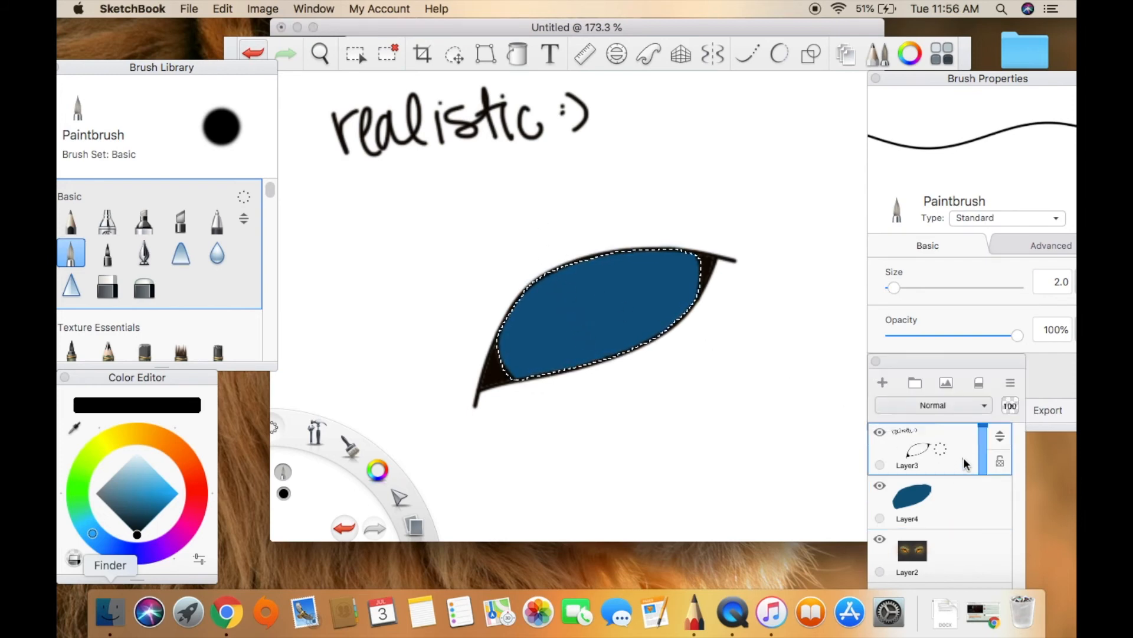
left_click(385, 50)
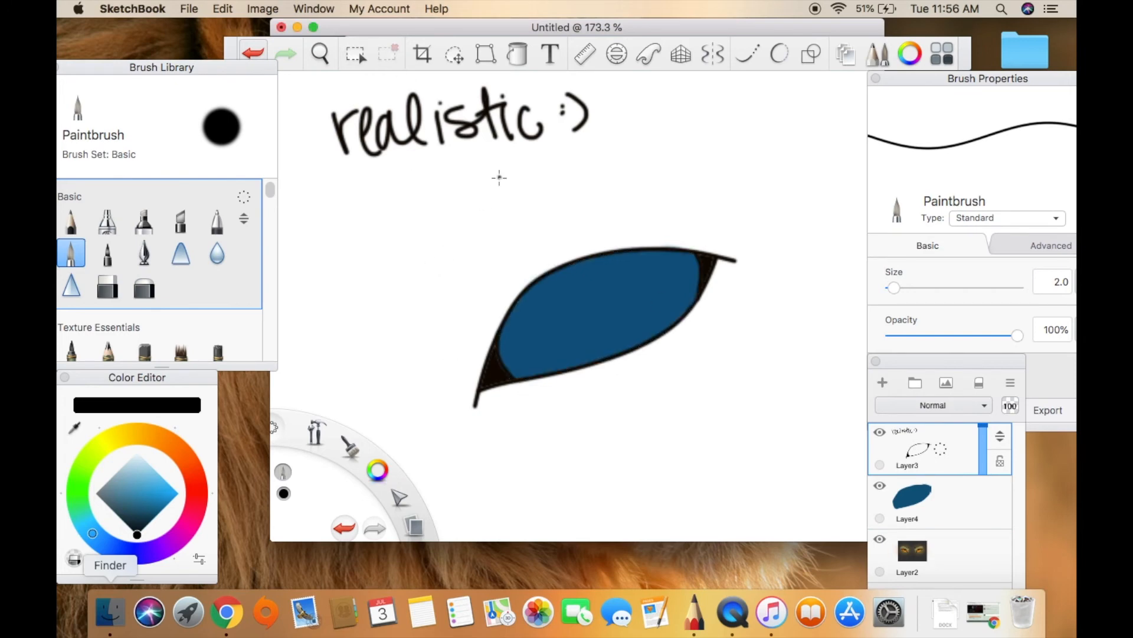
left_click_drag(503, 234, 501, 234)
key("super+z")
left_click(892, 288)
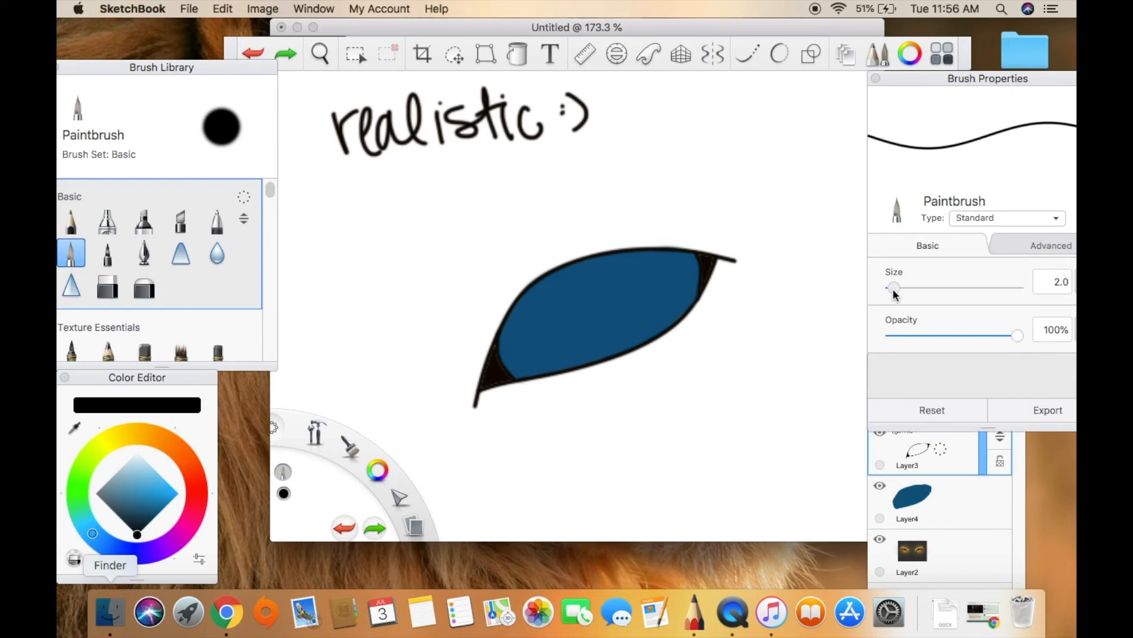
left_click_drag(892, 288, 892, 288)
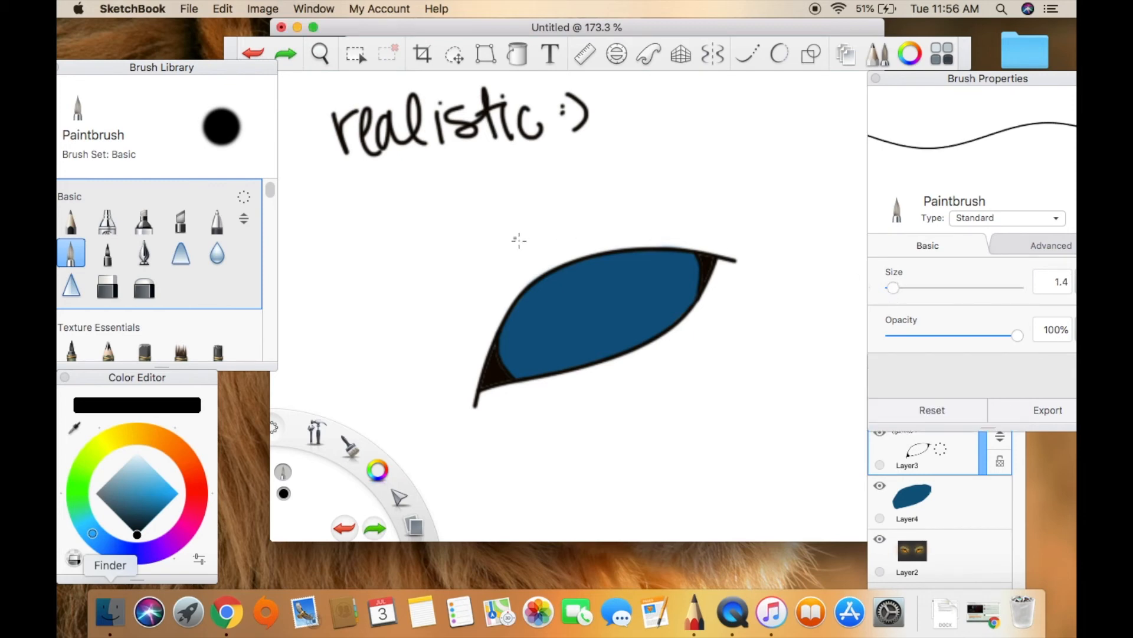
Sketch a broken outline of short black hair-like strokes beside and above the eye, with a hooked curve above and strokes beyond the upper corner.
mouse_move(522, 245)
left_mouse_down()
mouse_move(508, 245)
mouse_move(491, 197)
mouse_move(530, 192)
mouse_move(524, 209)
left_mouse_up()
mouse_move(459, 382)
left_mouse_down()
mouse_move(458, 392)
mouse_move(466, 306)
mouse_move(488, 282)
left_mouse_up()
left_click_drag(473, 310, 494, 277)
left_click_drag(461, 334, 484, 283)
left_click_drag(481, 295, 495, 275)
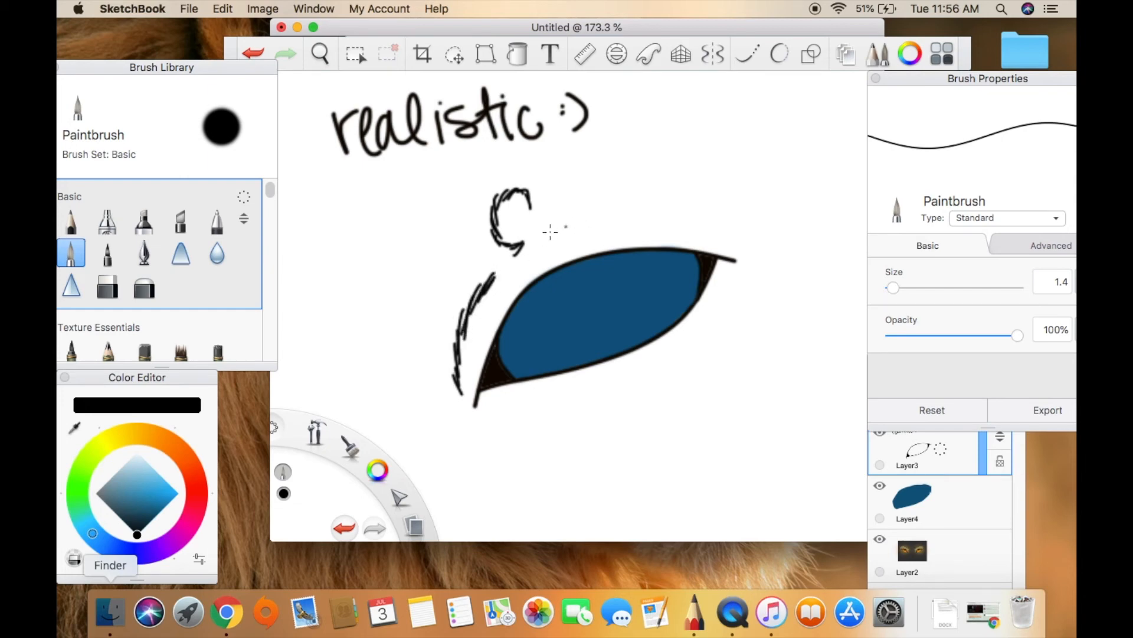
mouse_move(546, 235)
left_mouse_down()
mouse_move(609, 204)
mouse_move(691, 216)
mouse_move(646, 212)
mouse_move(694, 213)
left_mouse_up()
mouse_move(756, 268)
left_mouse_down()
mouse_move(783, 270)
mouse_move(754, 267)
mouse_move(772, 259)
mouse_move(758, 269)
mouse_move(801, 288)
left_mouse_up()
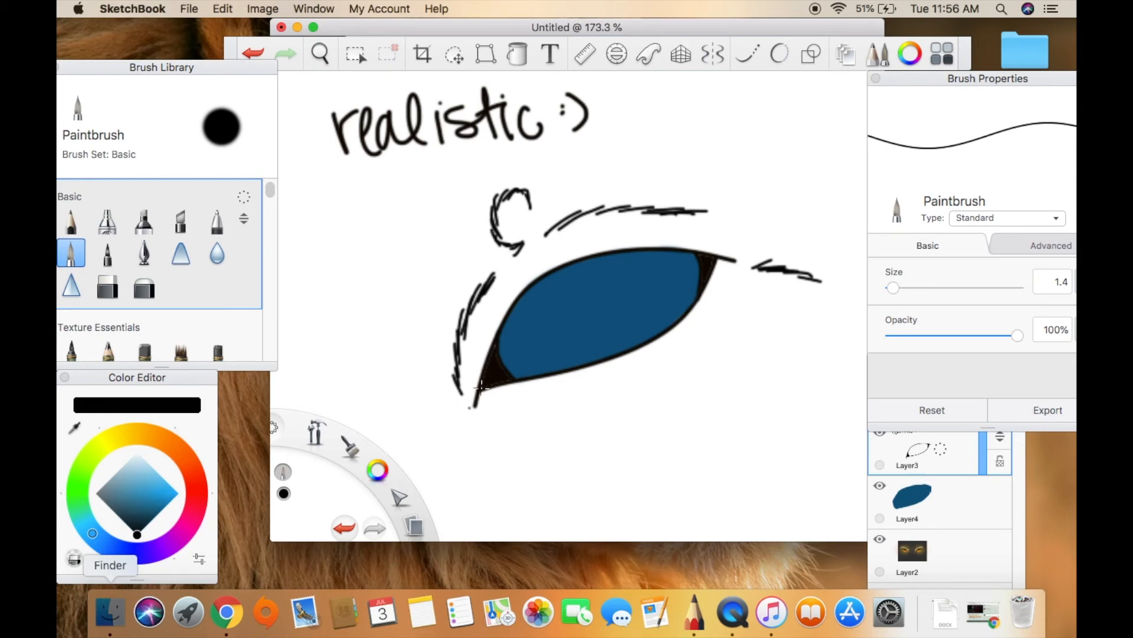
Make Layer4 active and select its blue eye area with the Magic Wand.
left_click(930, 497)
left_click(354, 55)
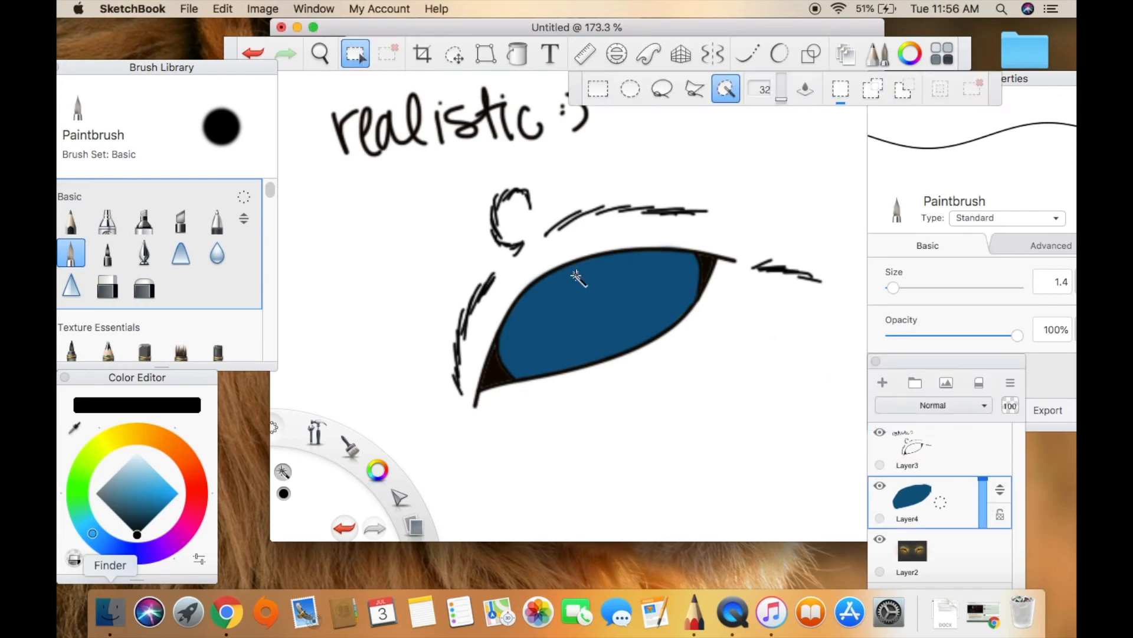
left_click(593, 297)
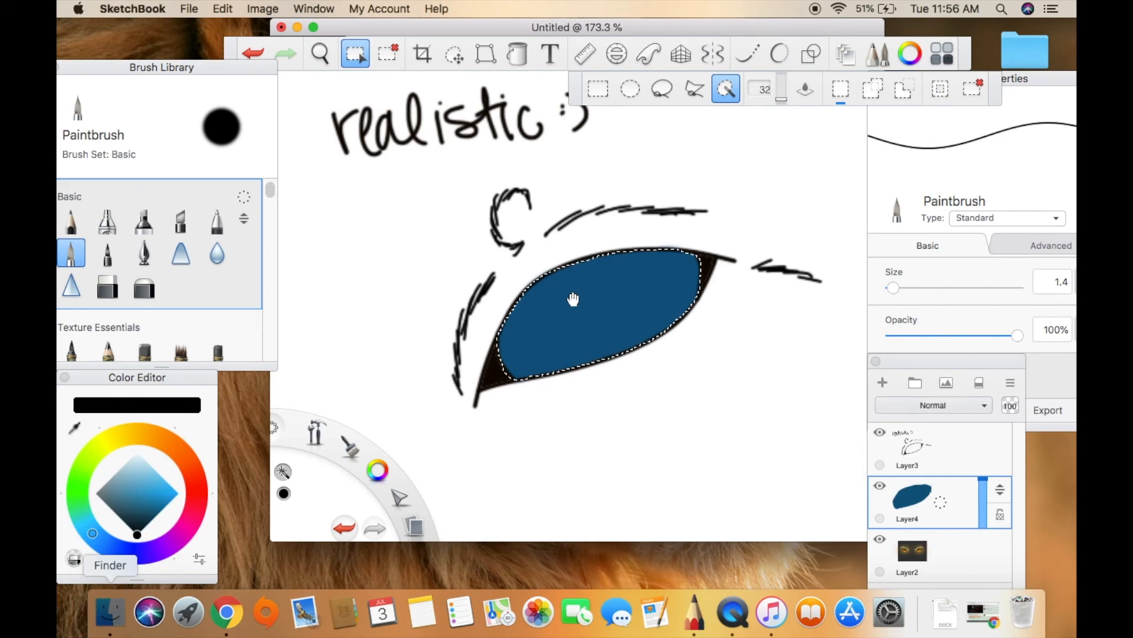
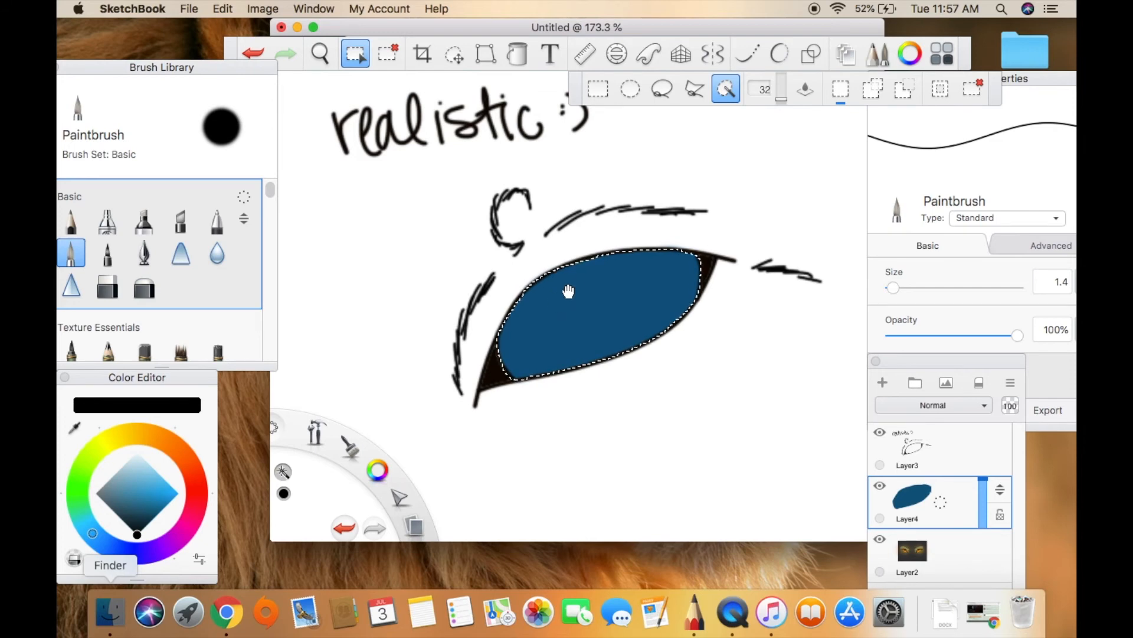
Airbrush dark blue shading across the upper part of the eye at size 101.5 and a brighter blue along its lower part.
left_click(147, 524)
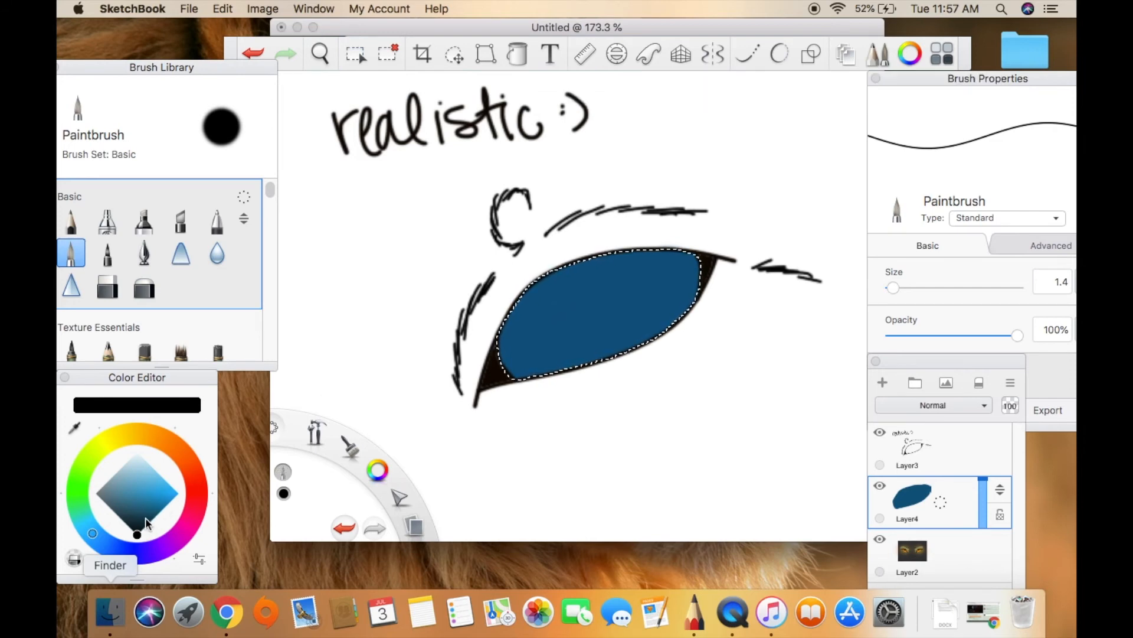
left_click(148, 522)
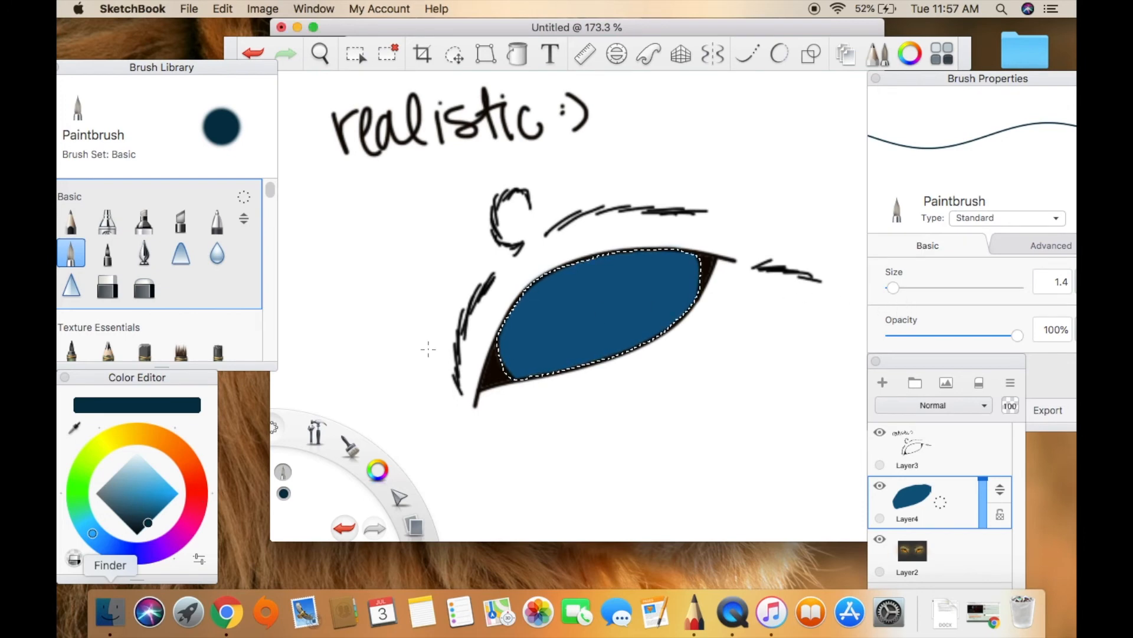
left_click(107, 220)
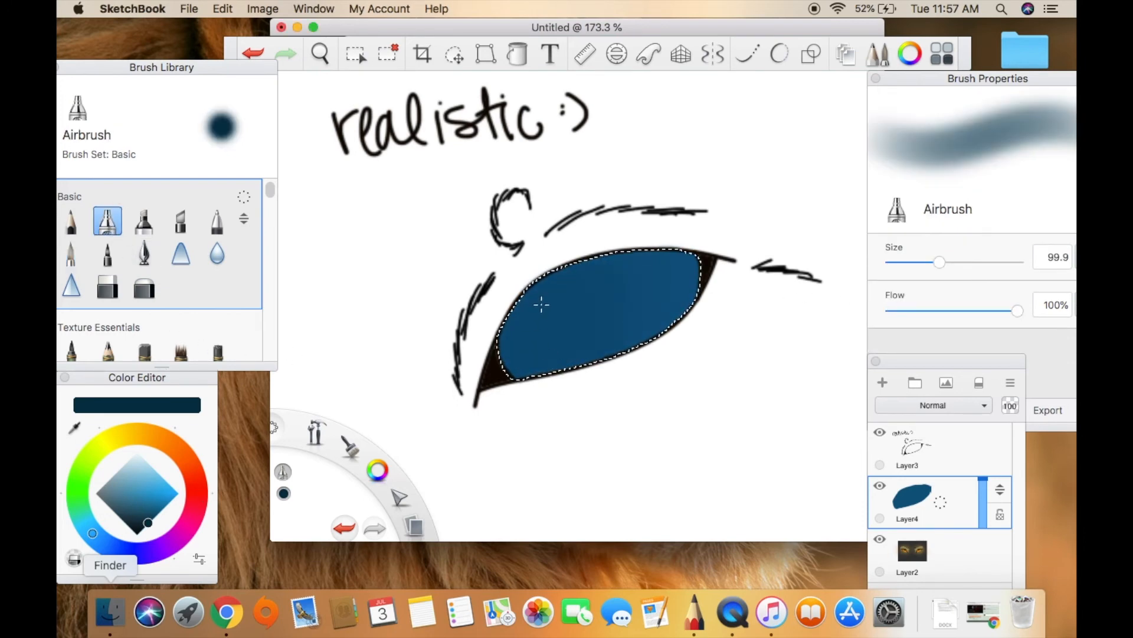
mouse_move(939, 262)
left_mouse_down()
mouse_move(958, 260)
mouse_move(940, 261)
left_mouse_up()
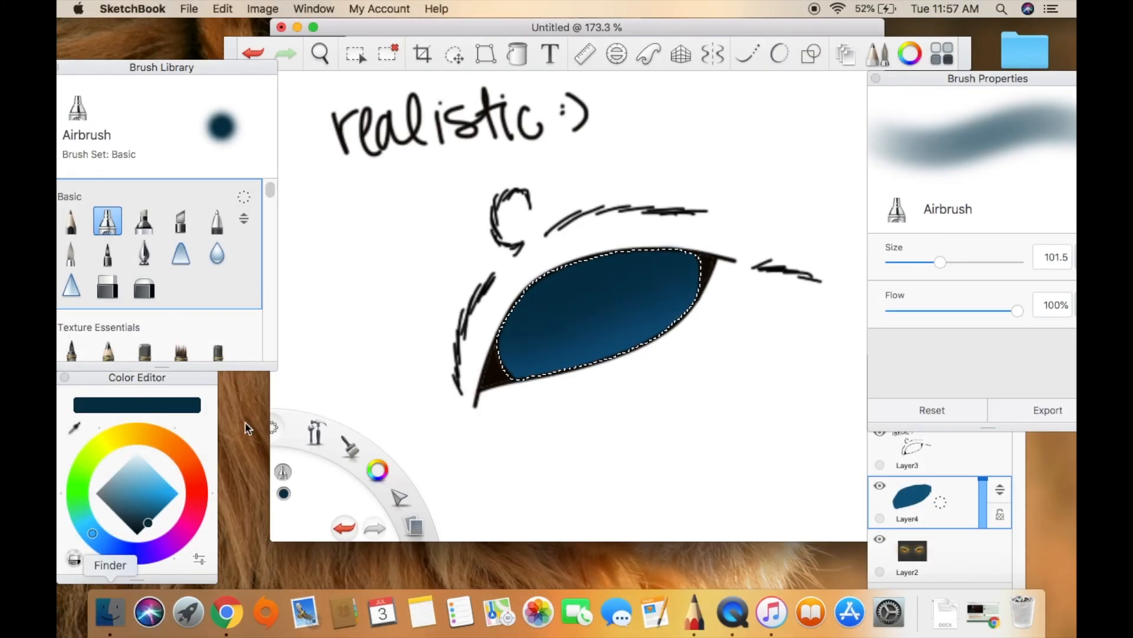
left_click(166, 505)
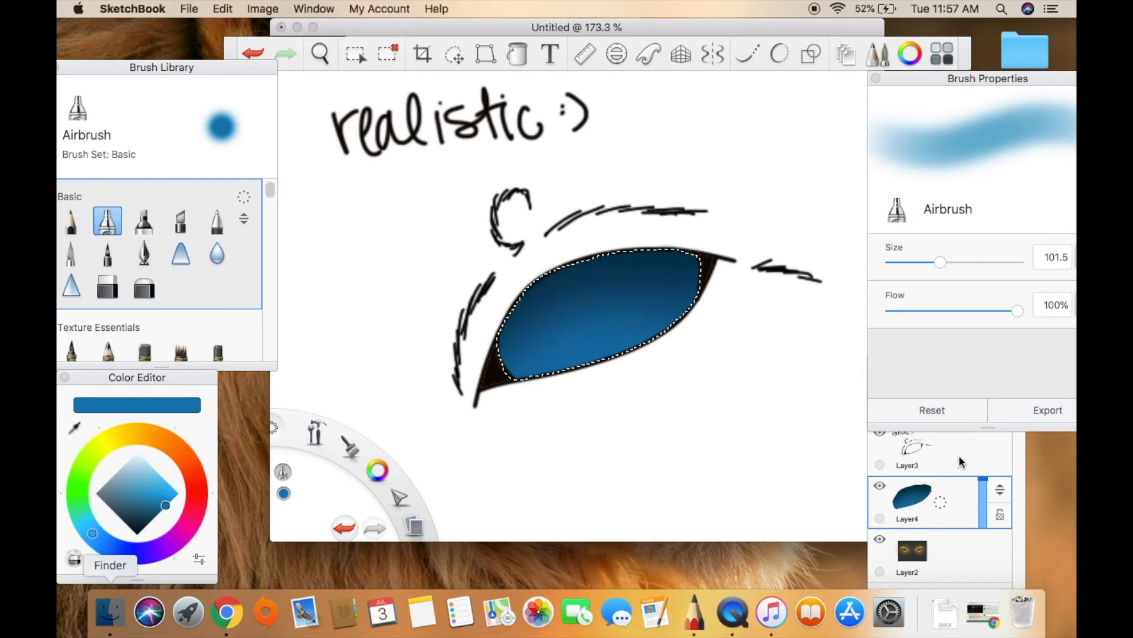
Add Layer5 above Layer4 and paint a black vertical slit pupil inside the eye with the Paintbrush at size 4.0.
left_click(957, 500)
left_click(882, 385)
left_click(137, 533)
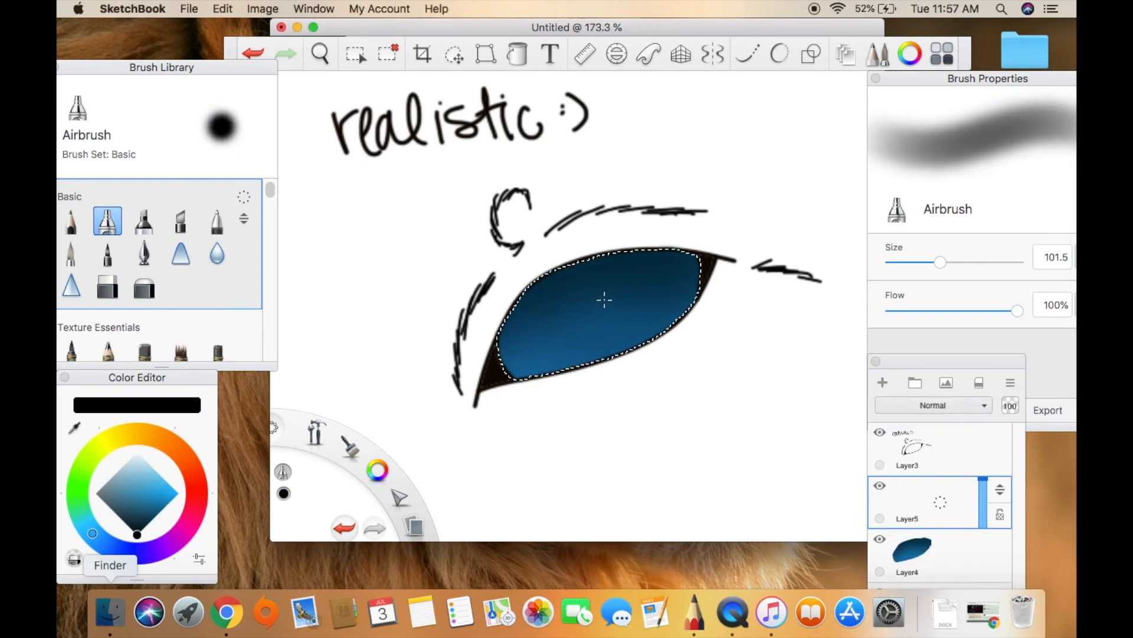
left_click(67, 254)
left_click_drag(893, 287, 895, 288)
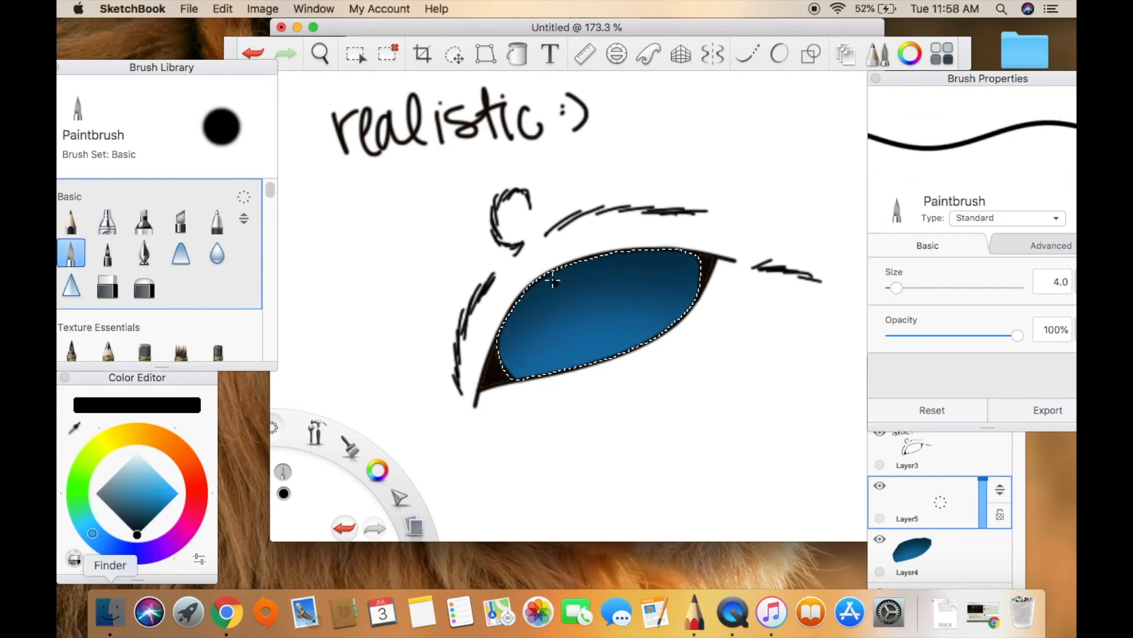
left_click_drag(563, 266, 589, 261)
left_click_drag(577, 315, 572, 261)
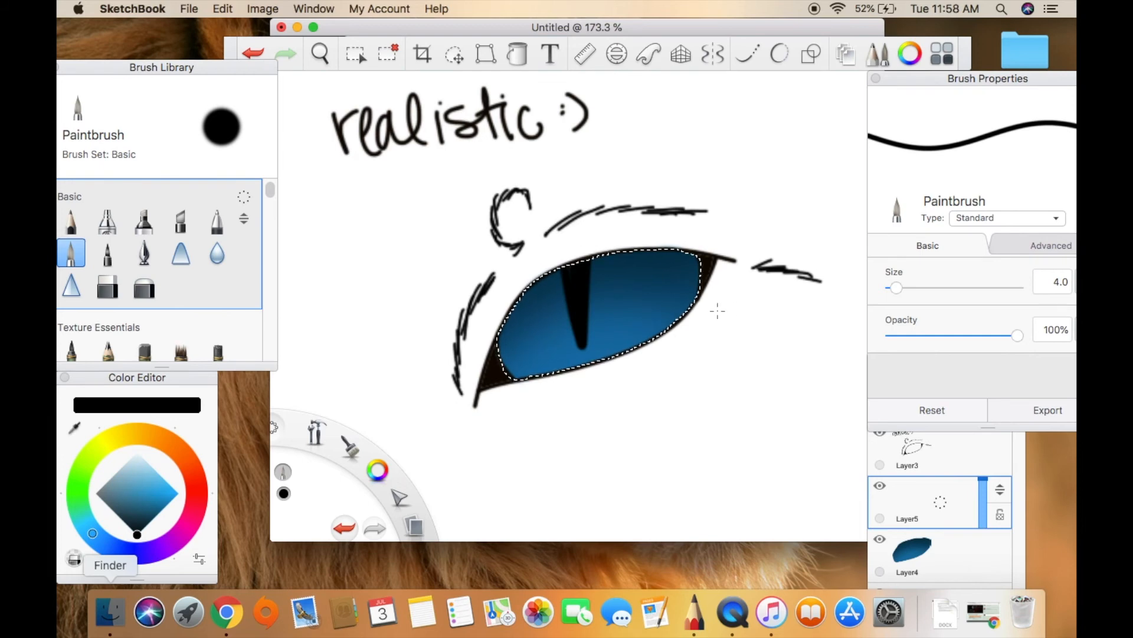
Transform the slit pupil to make it narrower and reposition it near the middle of the eye.
left_click(485, 55)
left_click_drag(701, 248, 636, 254)
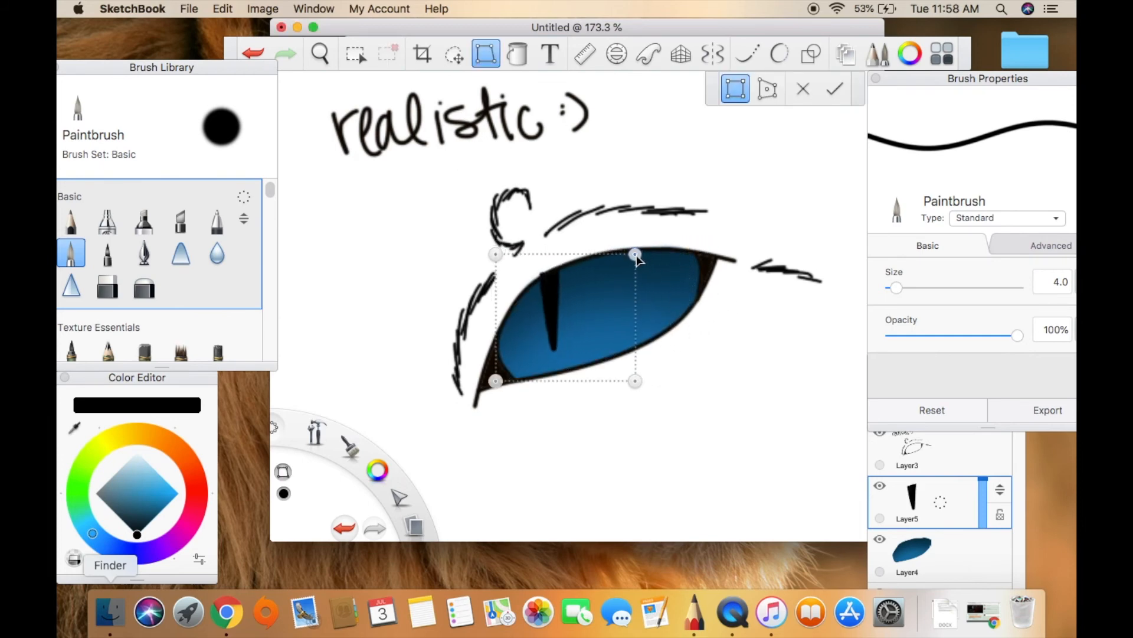
left_click_drag(552, 309, 590, 287)
left_click(834, 89)
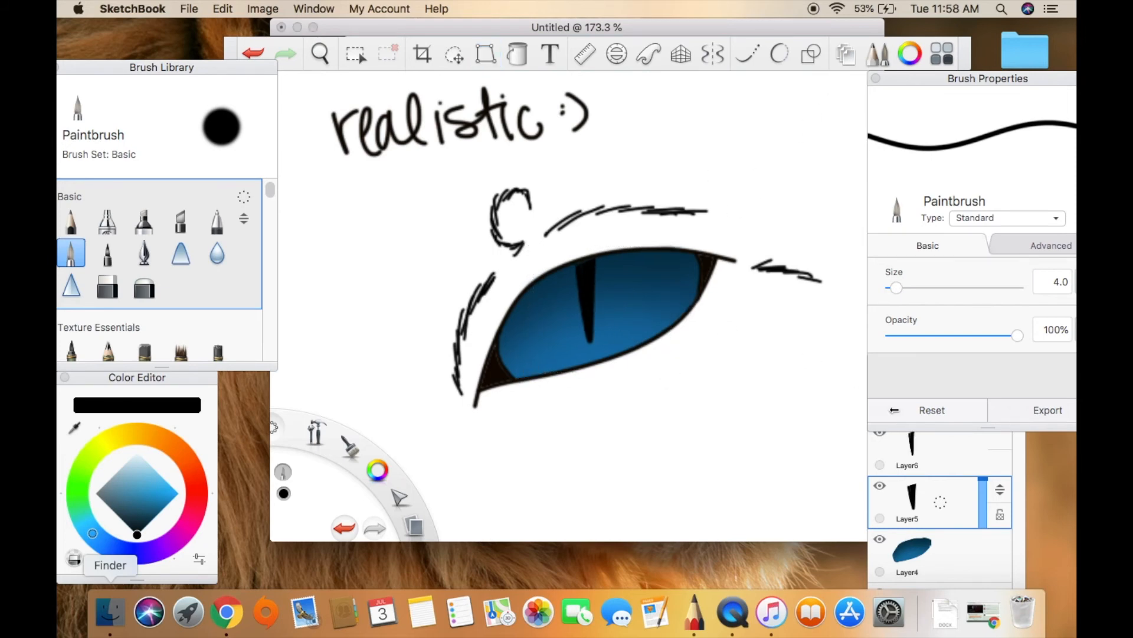
Reselect the blue eye area on Layer4 with the Magic Wand and outline both sides of the pupil in bright blue.
left_click(932, 511)
left_click(944, 546)
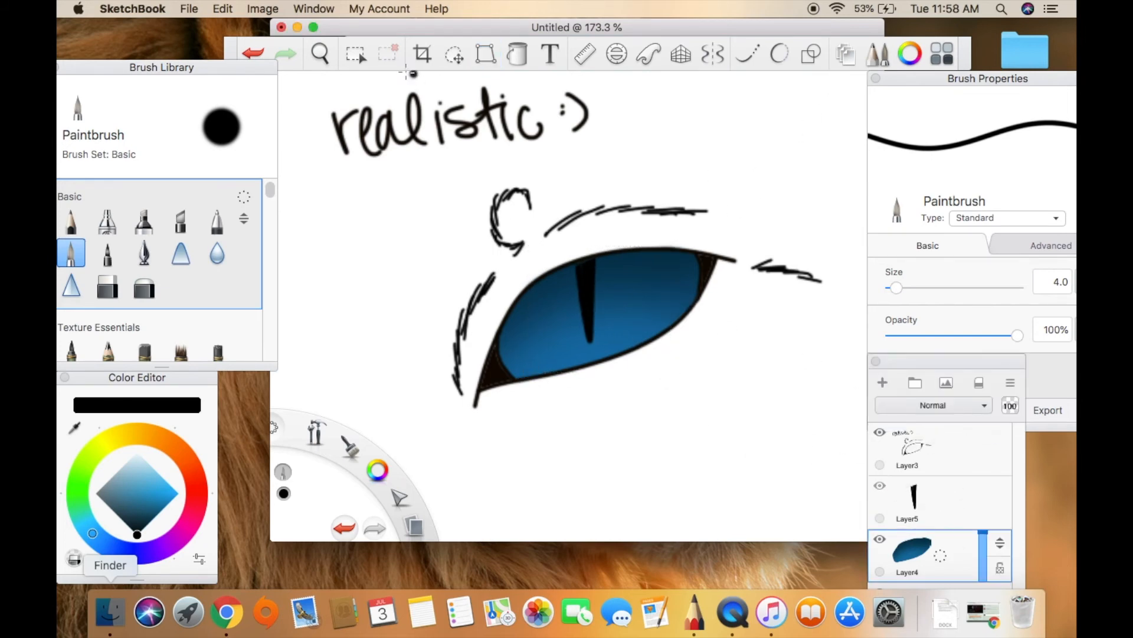
left_click(356, 53)
left_click(651, 294)
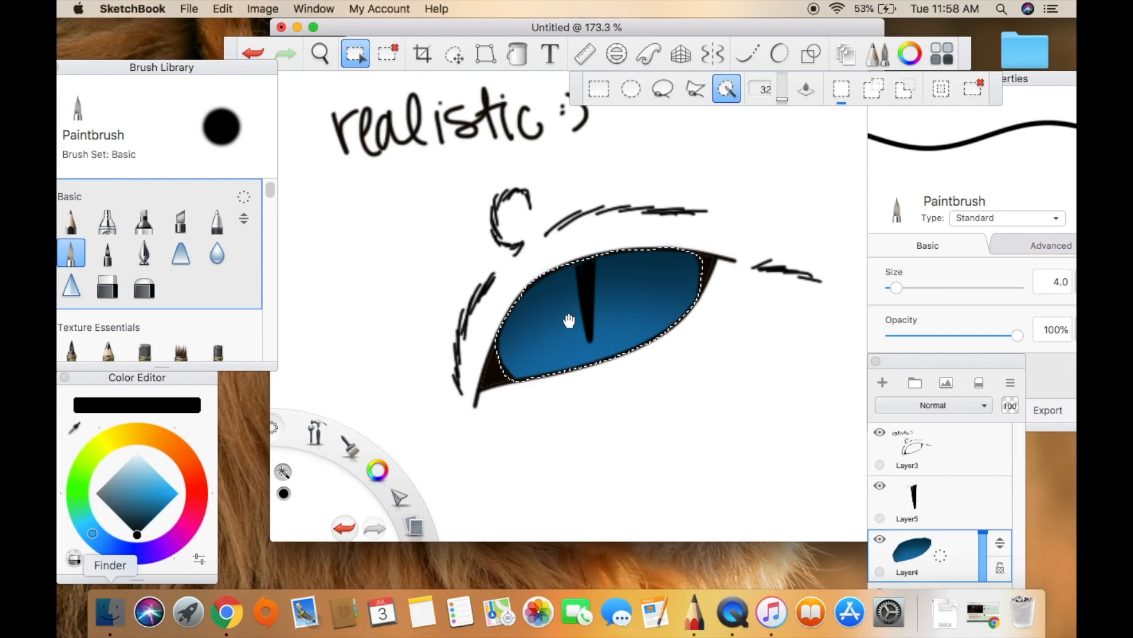
left_click(78, 424)
left_click(569, 356)
left_click_drag(171, 497, 178, 493)
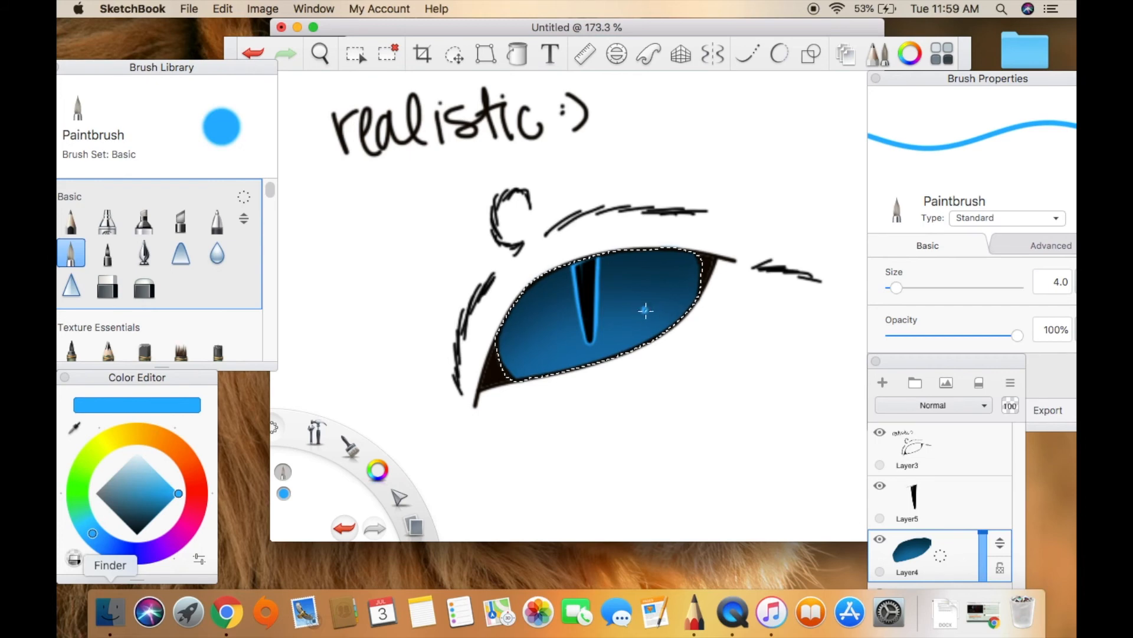
Airbrush bright blue glows beside the pupil and a curved band around the lower iris, using size 9.7.
left_click(106, 222)
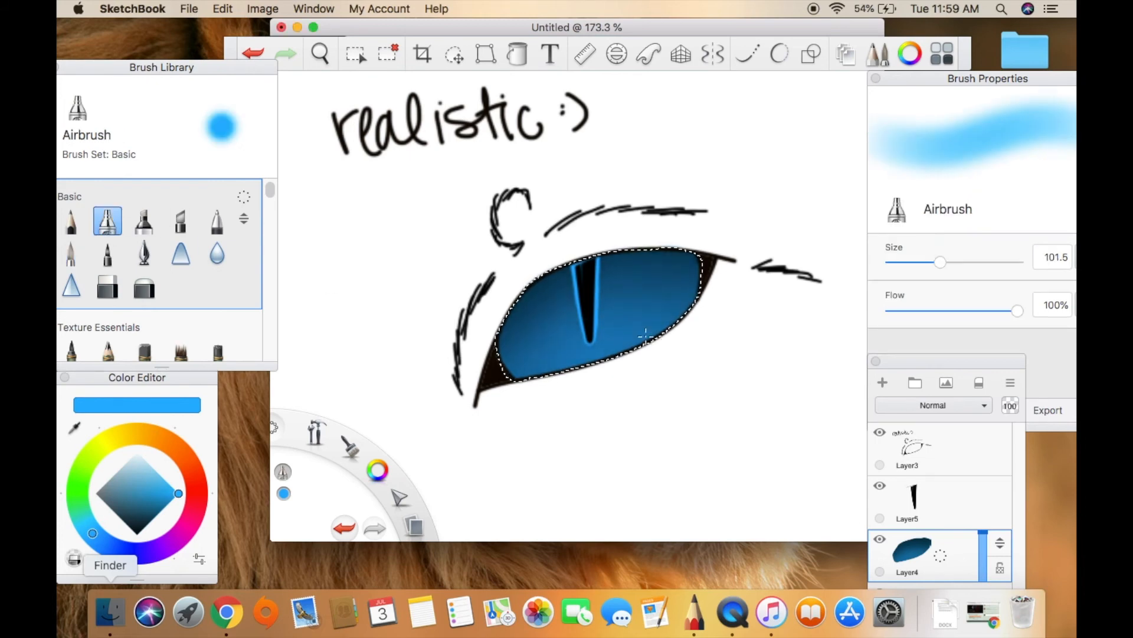
left_click(894, 263)
key("o")
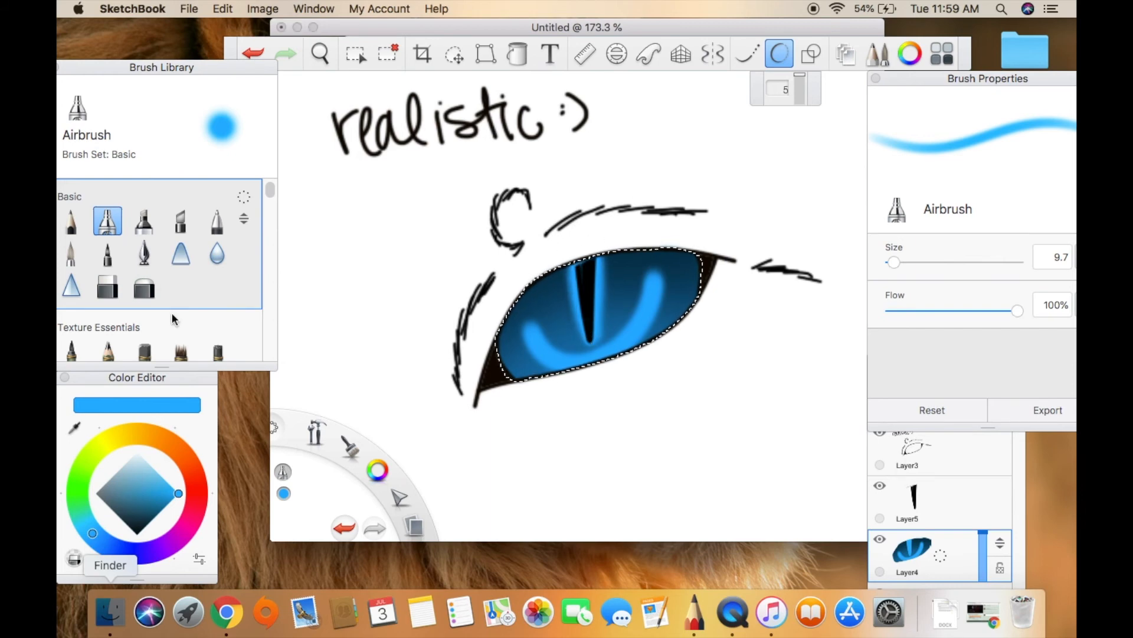
Smear the bright blue bands into fine radiating iris streaks with the Smear brush at size 2.0.
left_click(180, 259)
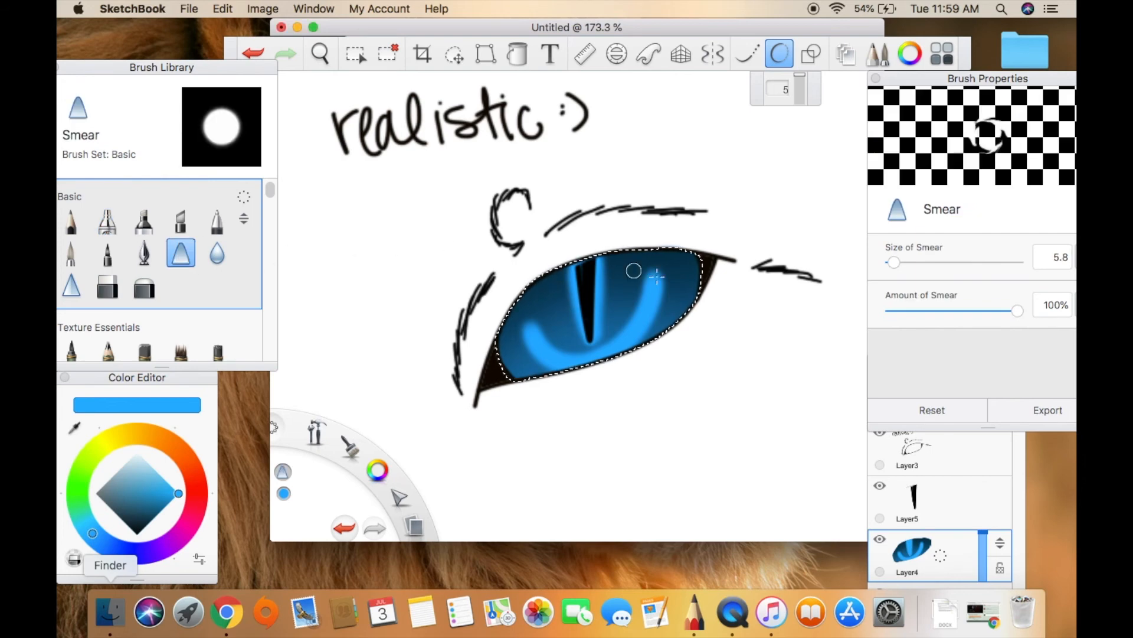
left_click_drag(894, 262, 889, 263)
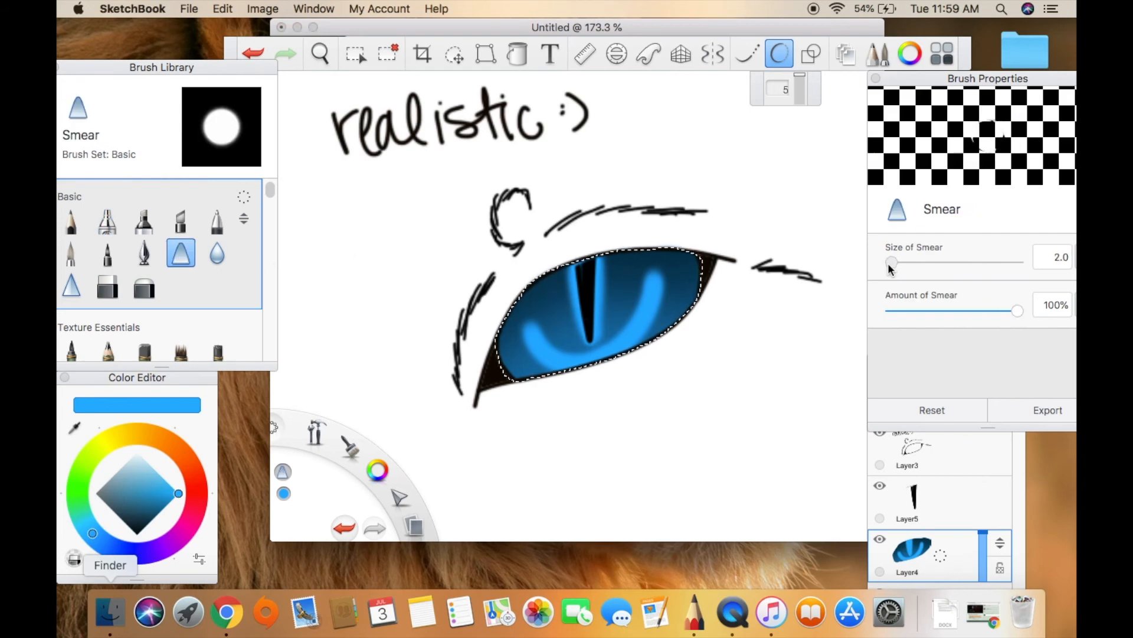
mouse_move(562, 298)
left_mouse_down()
mouse_move(589, 290)
mouse_move(572, 320)
left_mouse_up()
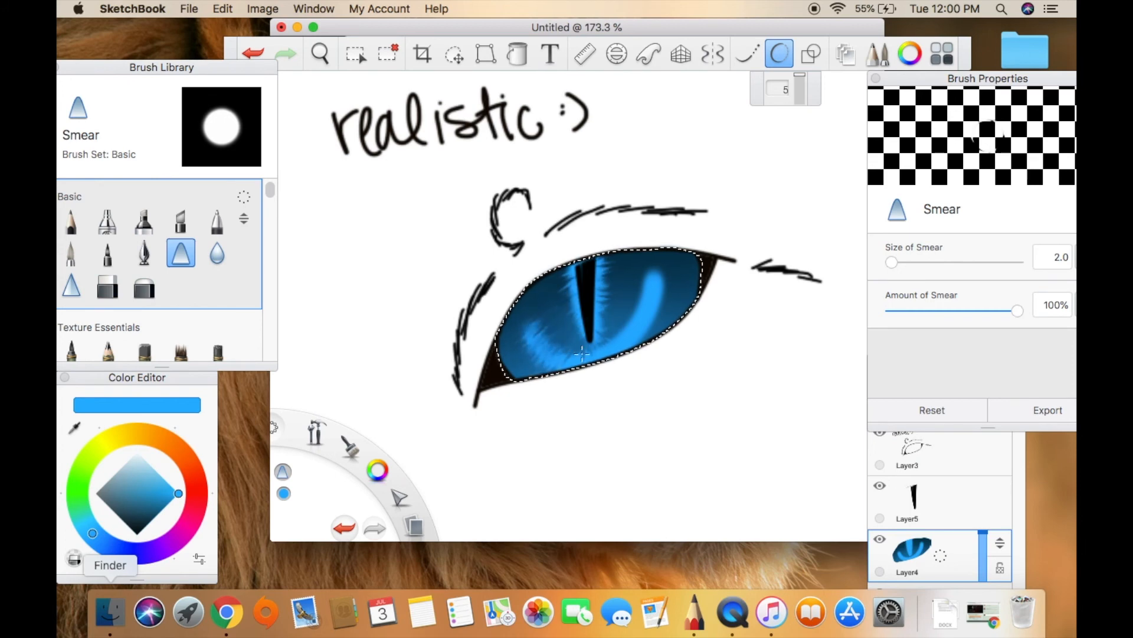
left_click(780, 57)
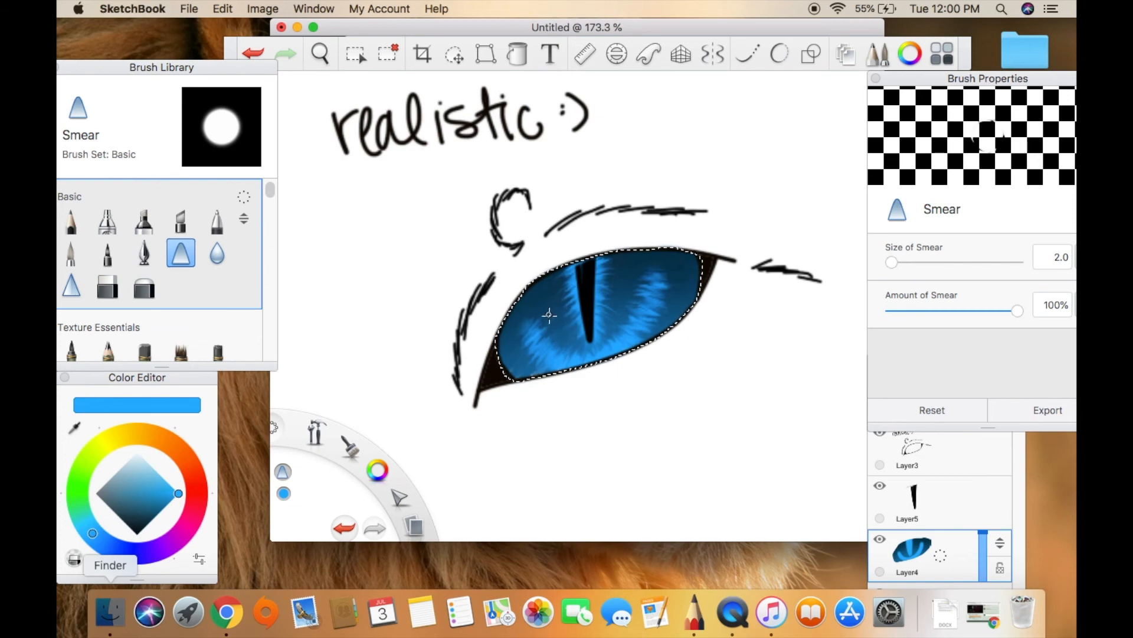
Add Layer7 above Layer5 and airbrush soft white across the lower part of the eye at size 60.4.
left_click(991, 505)
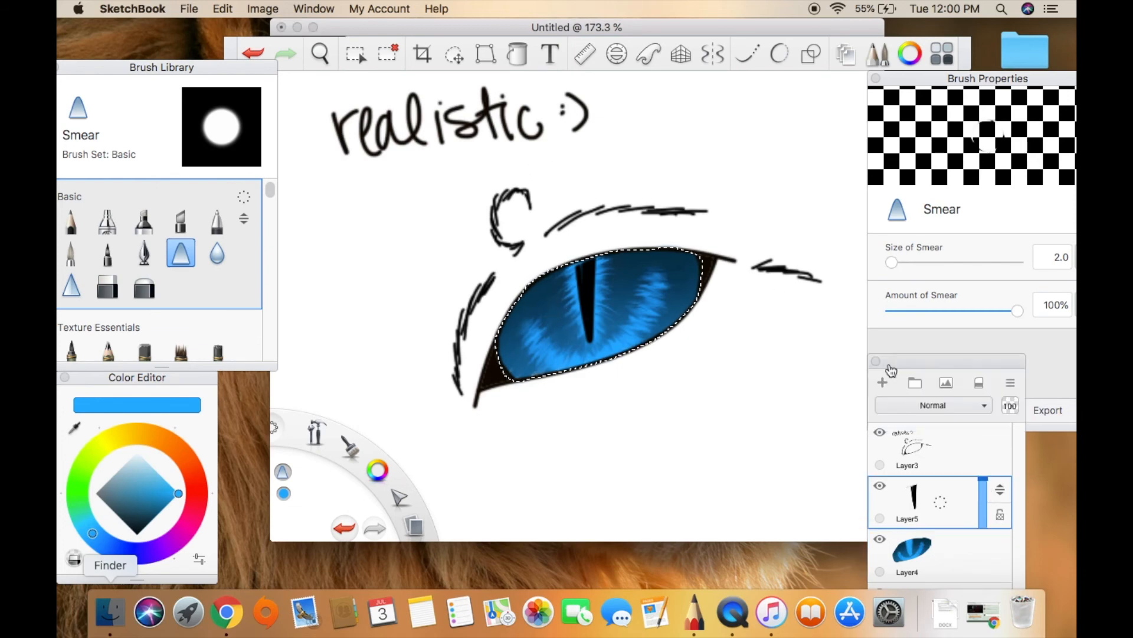
left_click(883, 382)
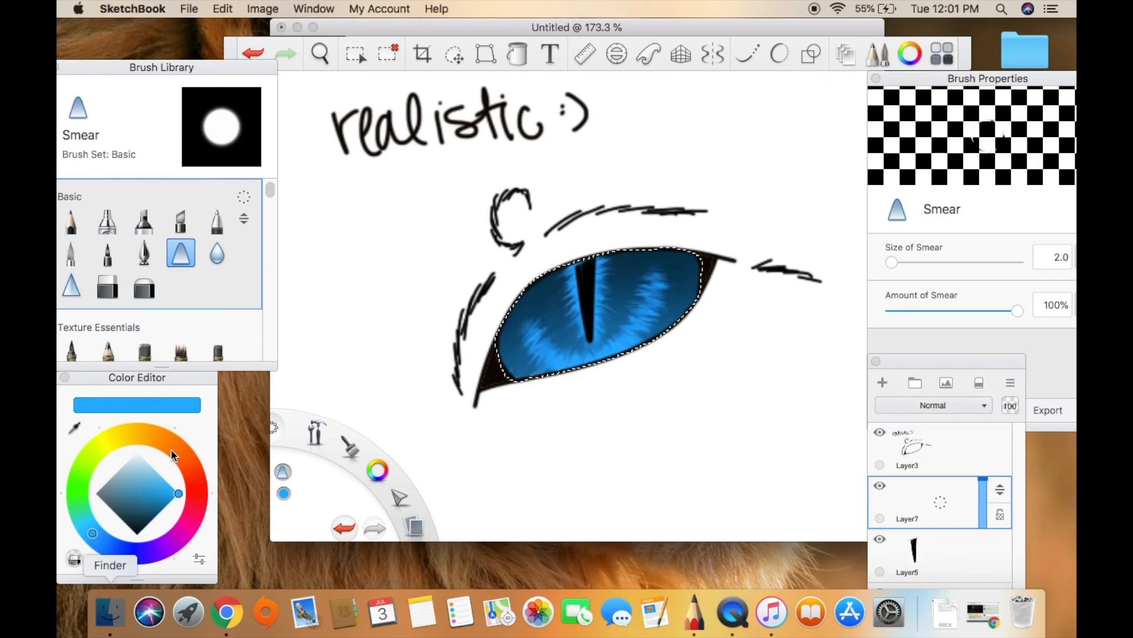
left_click_drag(142, 467, 138, 444)
left_click(108, 222)
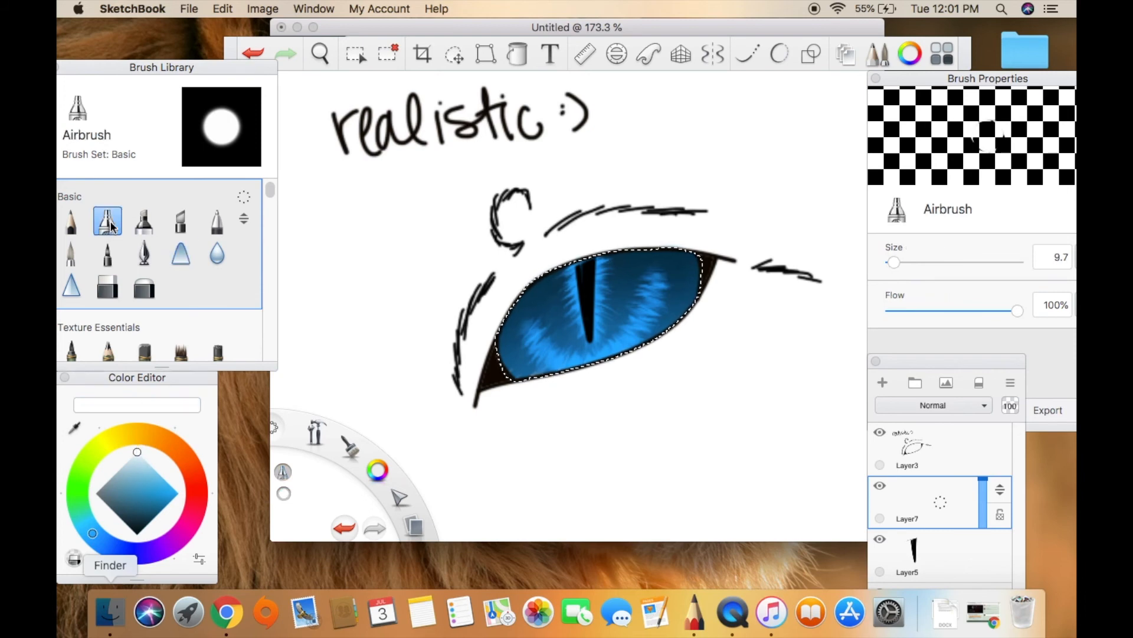
left_click(921, 262)
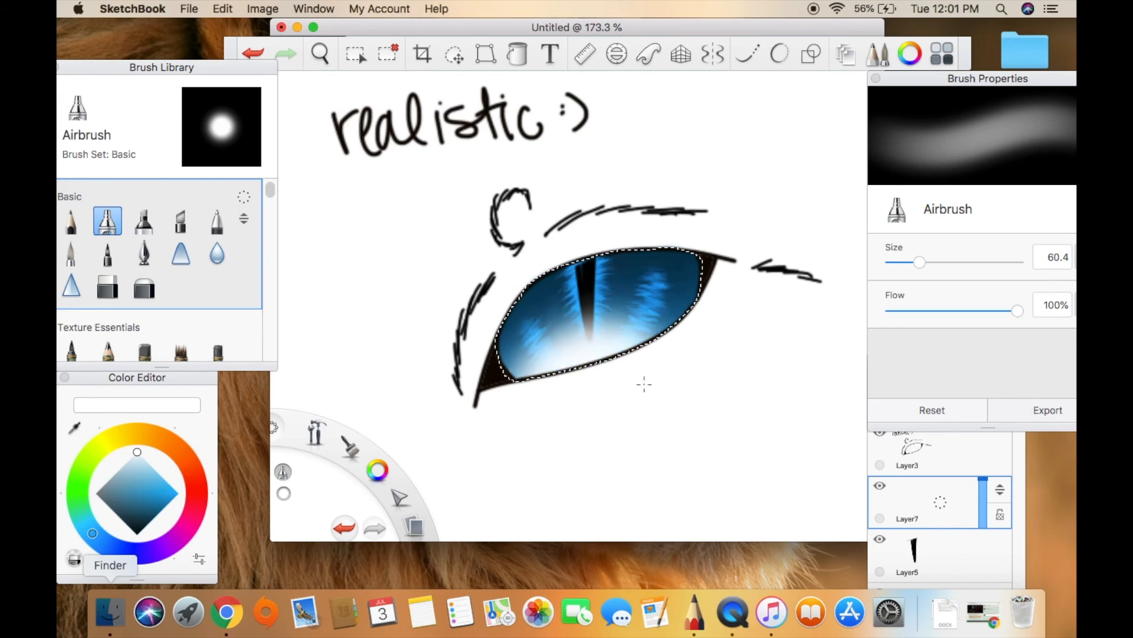
Set the blending mode of Layer7 to Overlay.
left_click(969, 510)
left_click(952, 406)
left_click(944, 295)
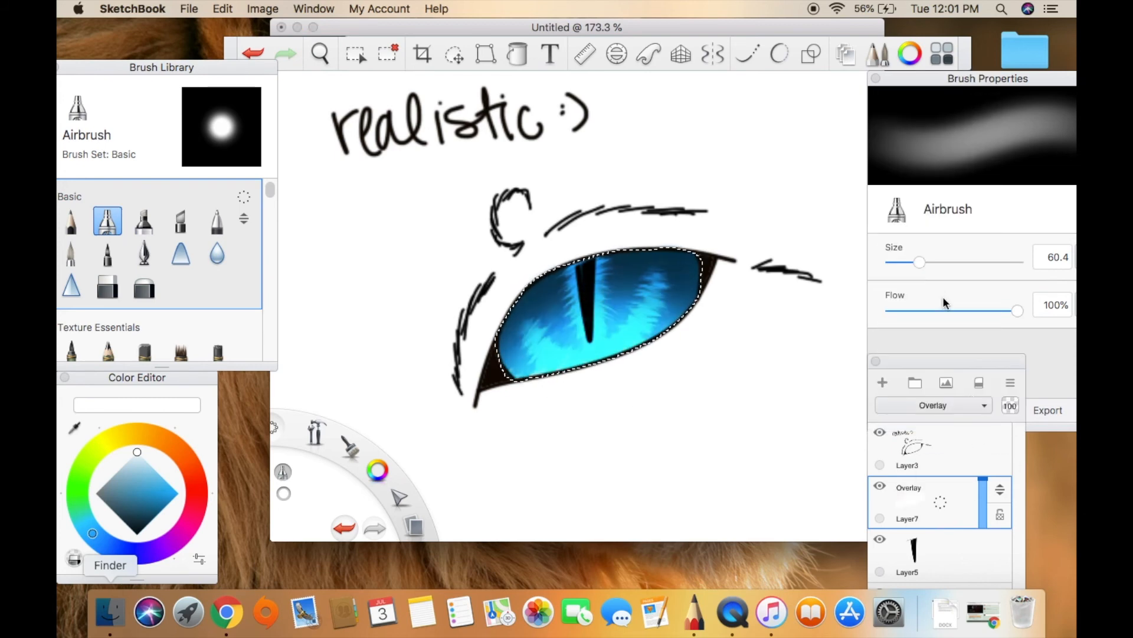
Add Layer8 above Layer7 and airbrush black shading along the upper edge of the eye at size 60.4.
left_click(883, 383)
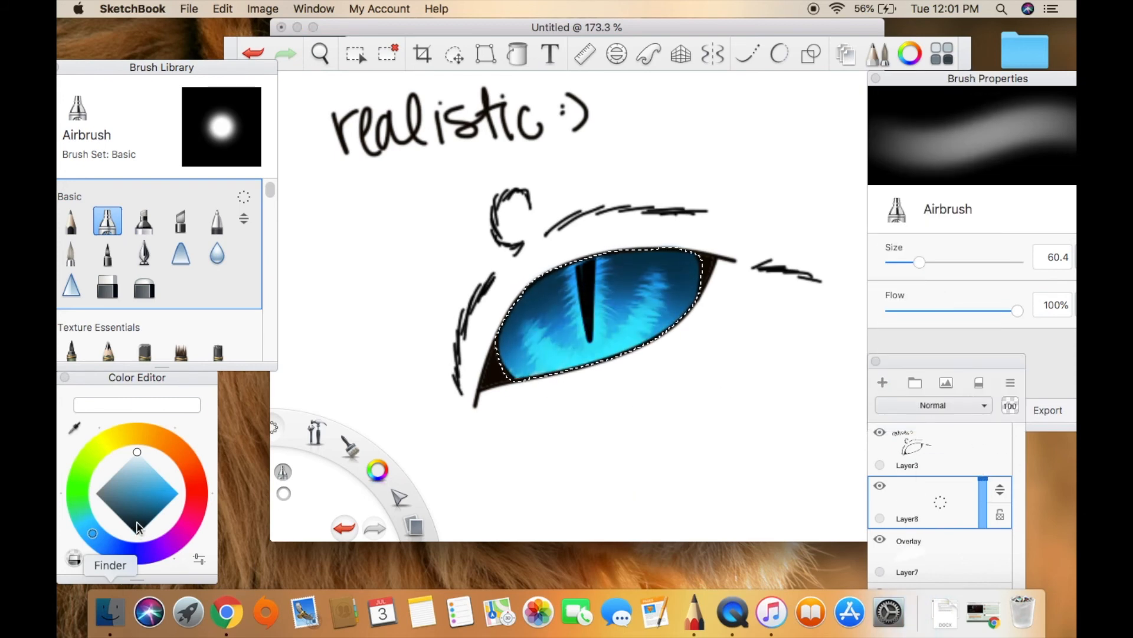
left_click(513, 295, "alt")
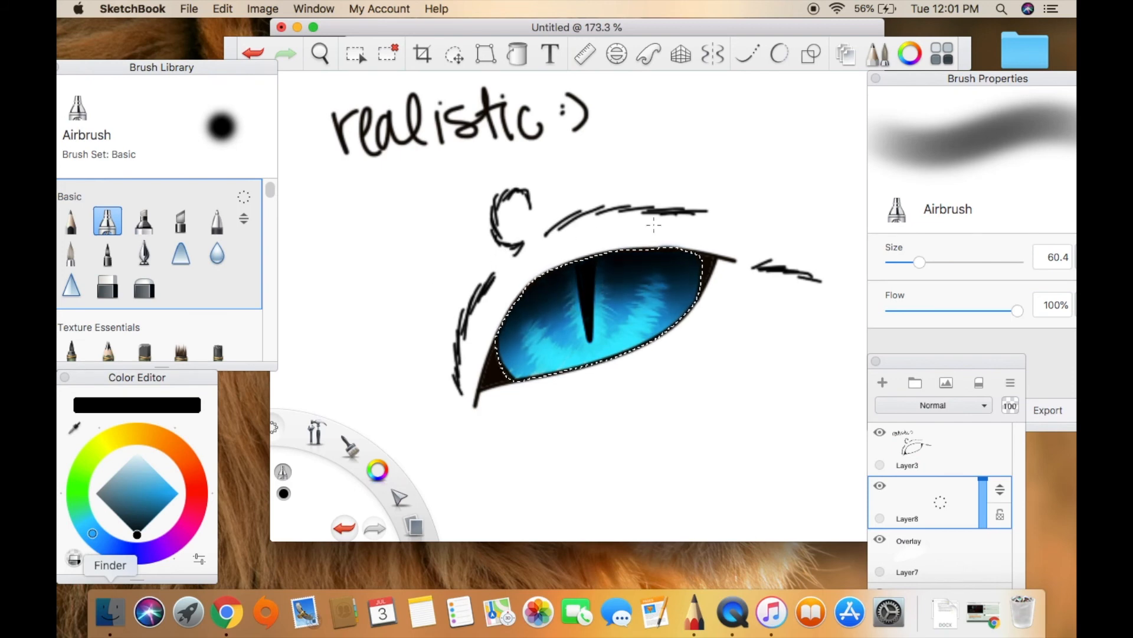
Try Color Burn, Linear Burn, Glow, Color Dodge, Linear Dodge (Add), Hue, Saturation and Luminosity blending on Layer8.
left_click(932, 405)
left_click(914, 143)
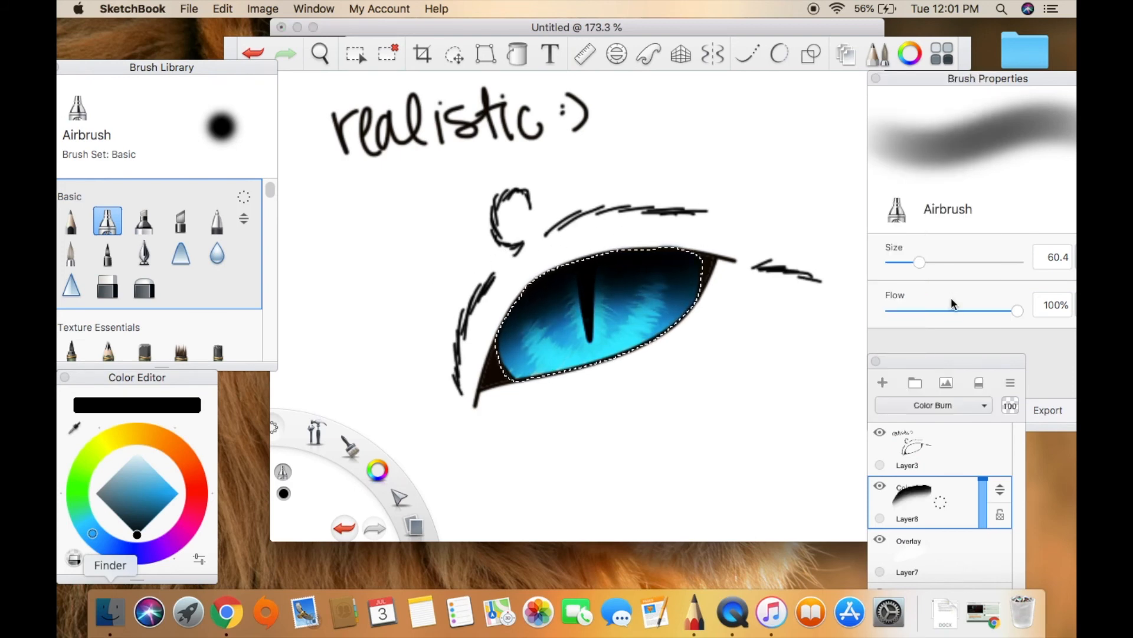
left_click(937, 405)
left_click(940, 162)
left_click(962, 405)
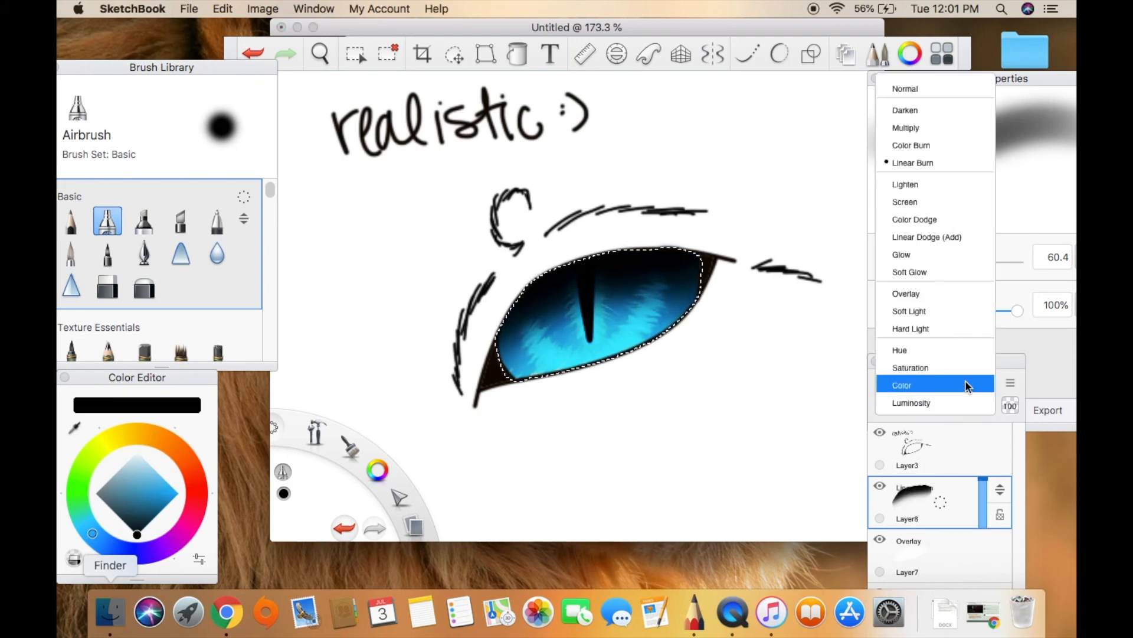
left_click(944, 254)
left_click(949, 405)
left_click(944, 219)
left_click(949, 407)
left_click(943, 237)
left_click(946, 407)
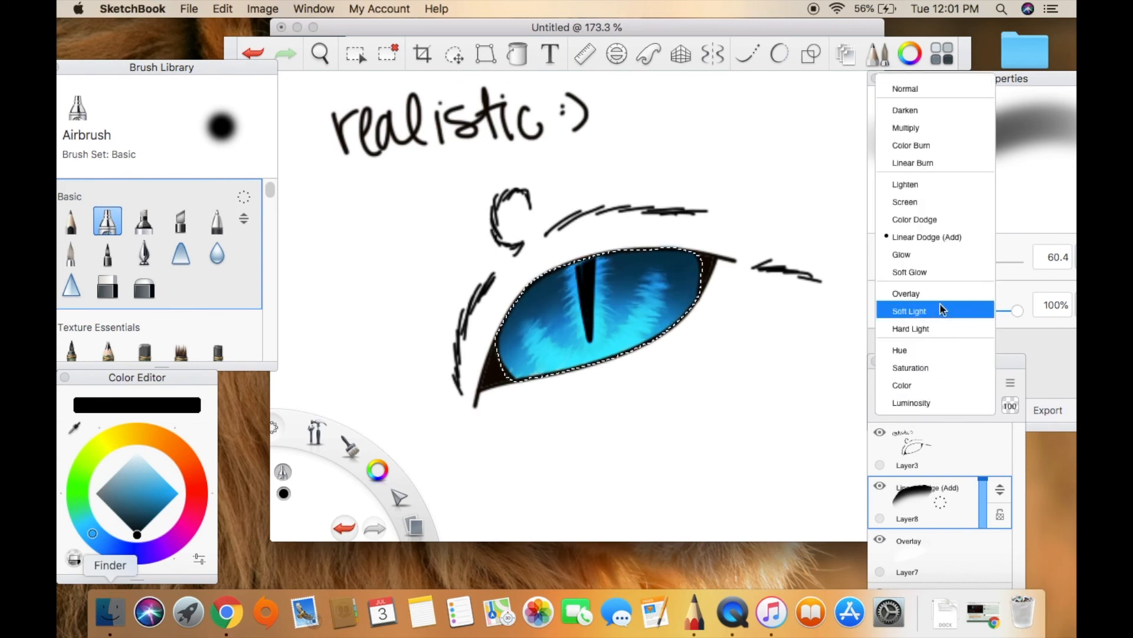
left_click(934, 352)
left_click(935, 405)
left_click(935, 369)
left_click(939, 403)
left_click(941, 400)
left_click(941, 404)
left_click(940, 401)
Set Layer8 to Darken blending with its opacity at 64.
left_click(941, 406)
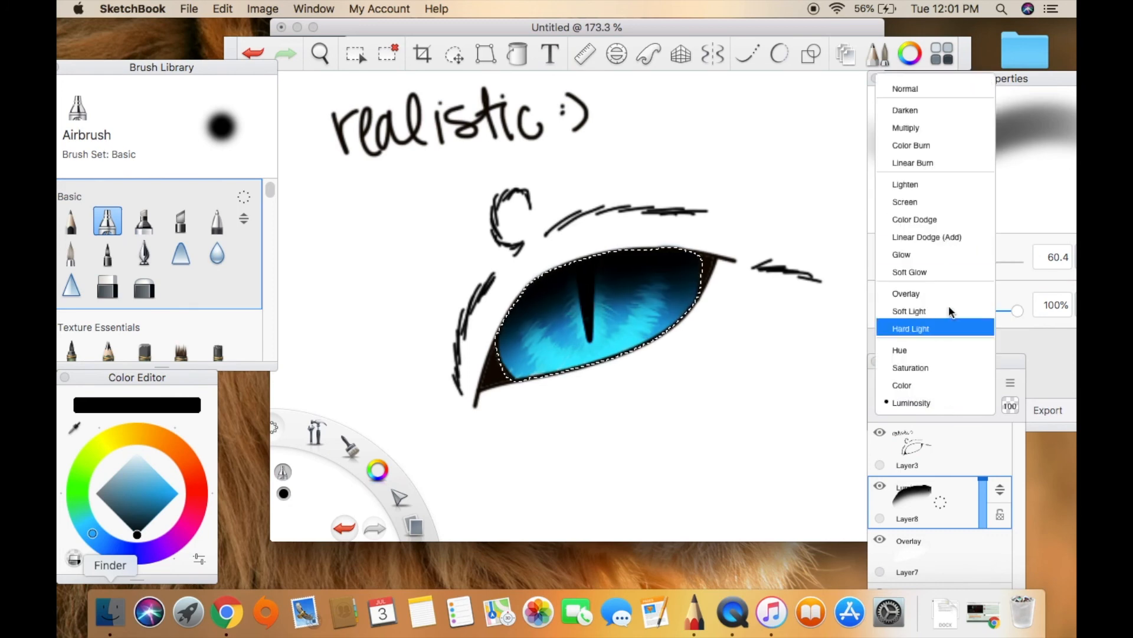
left_click(931, 111)
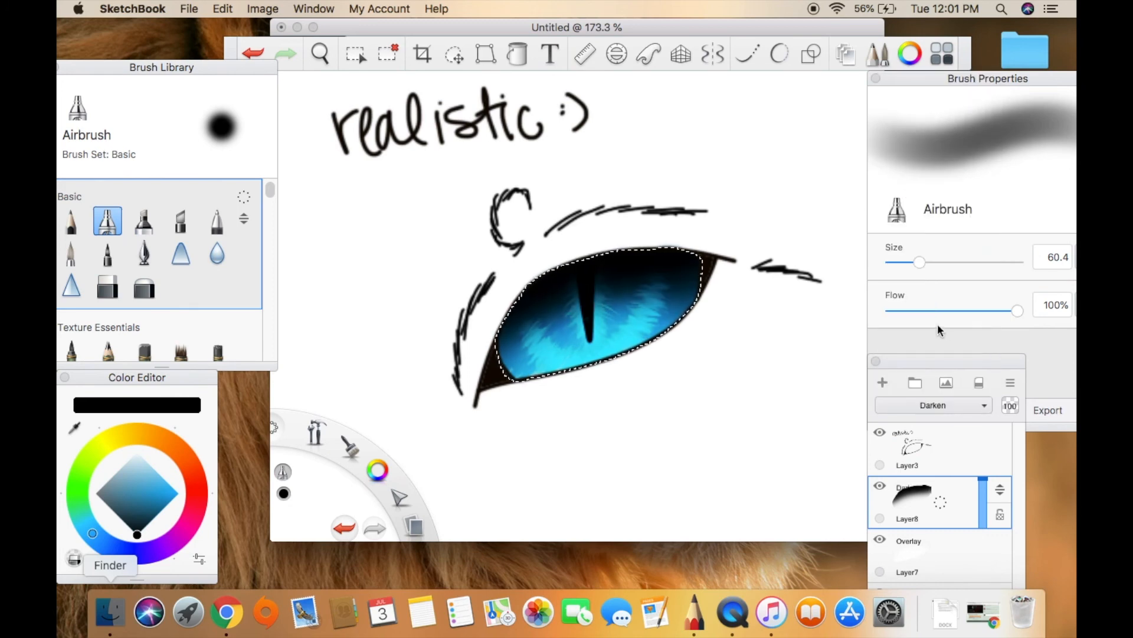
left_click(947, 442)
Add Layer9 and airbrush a soft light blue highlight over the upper eye beside the pupil, with the brush at size 16.1.
left_click(882, 382)
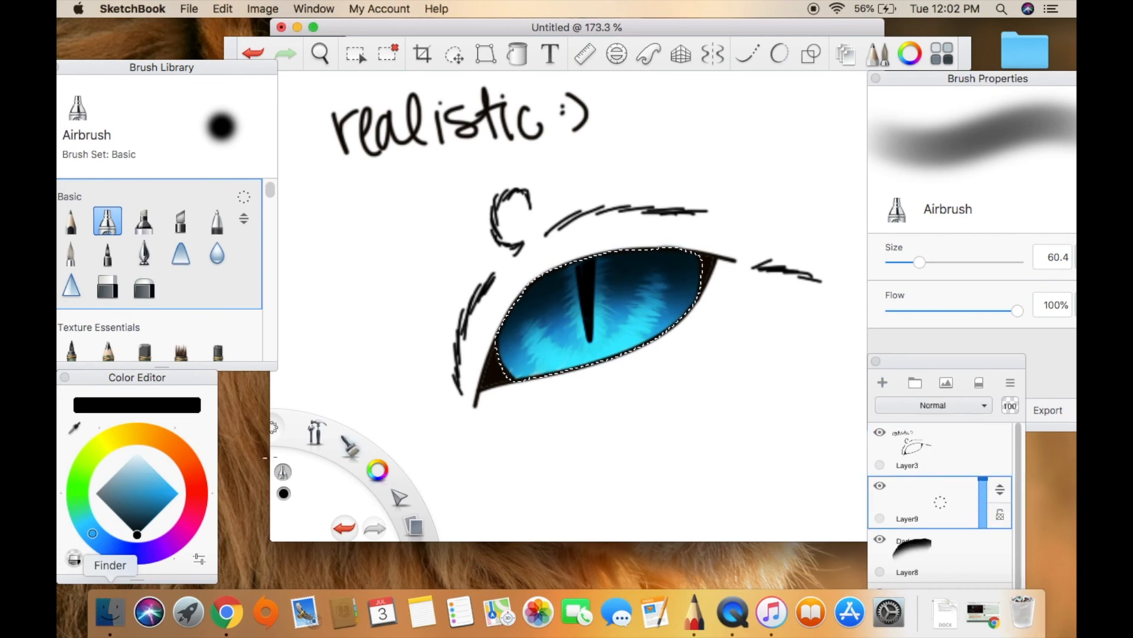
left_click(145, 462)
left_click_drag(919, 262, 897, 261)
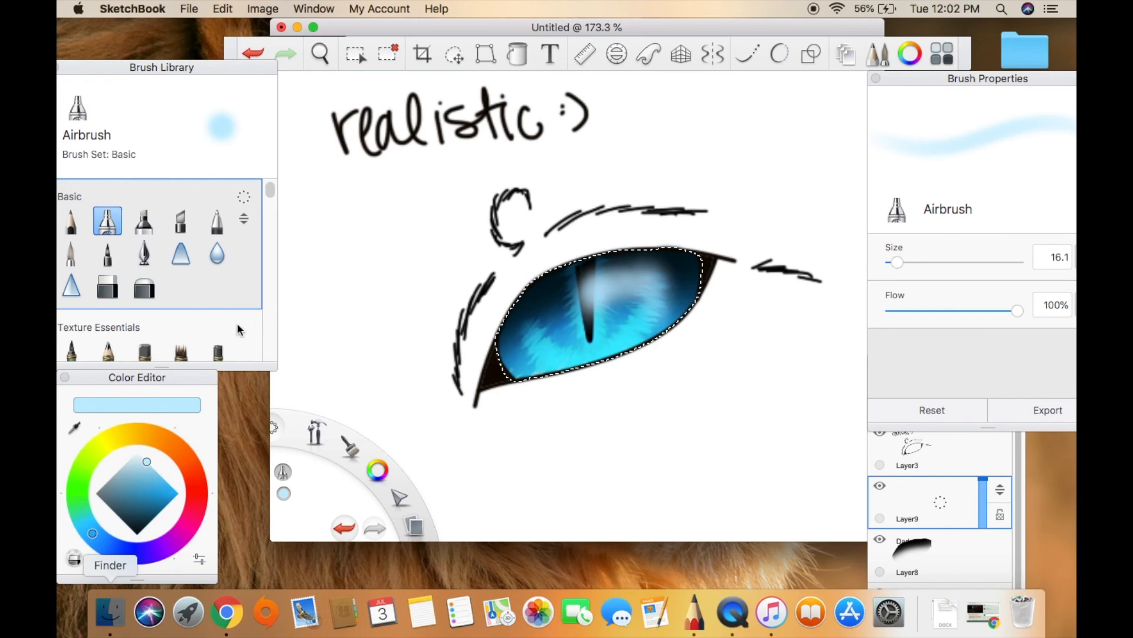
Thin out the light blue highlight beside the pupil on Layer9 using the Soft Eraser at size 11.4.
left_click(144, 286)
left_click_drag(921, 262, 907, 267)
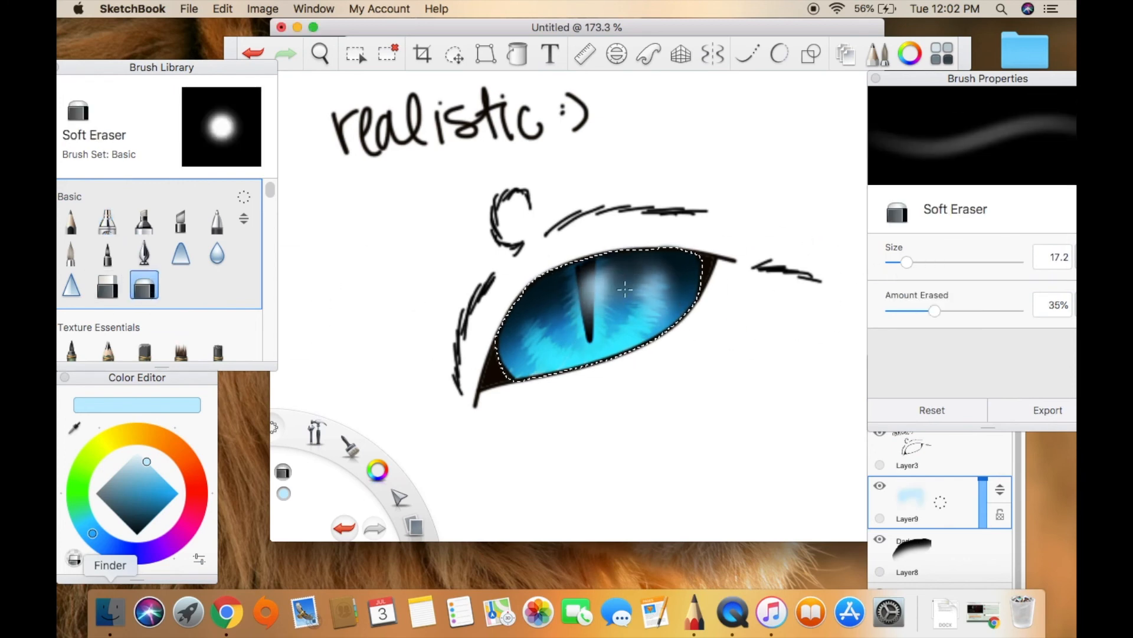
left_click(253, 53)
left_click(899, 265)
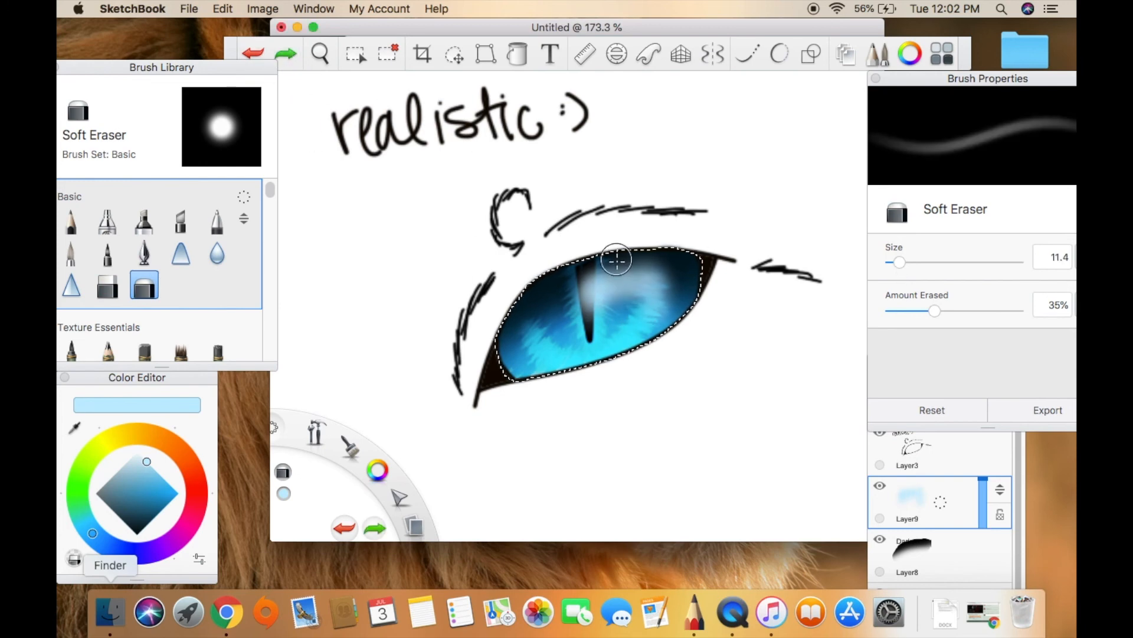
left_click(647, 290)
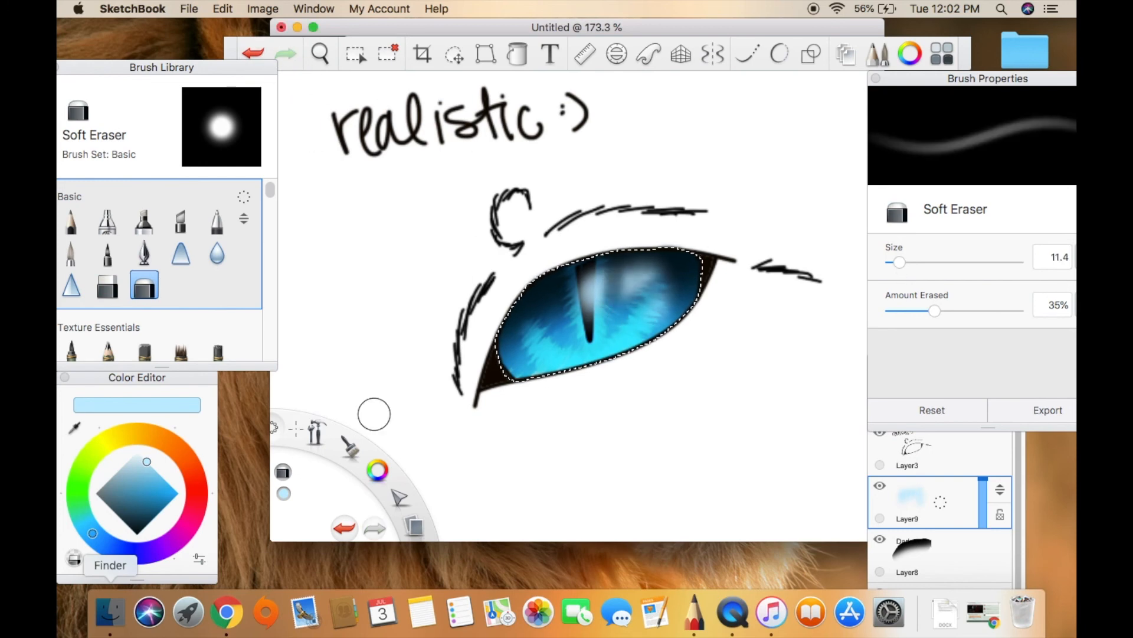
Set the painting colour to white.
left_click(137, 451)
left_click(107, 221)
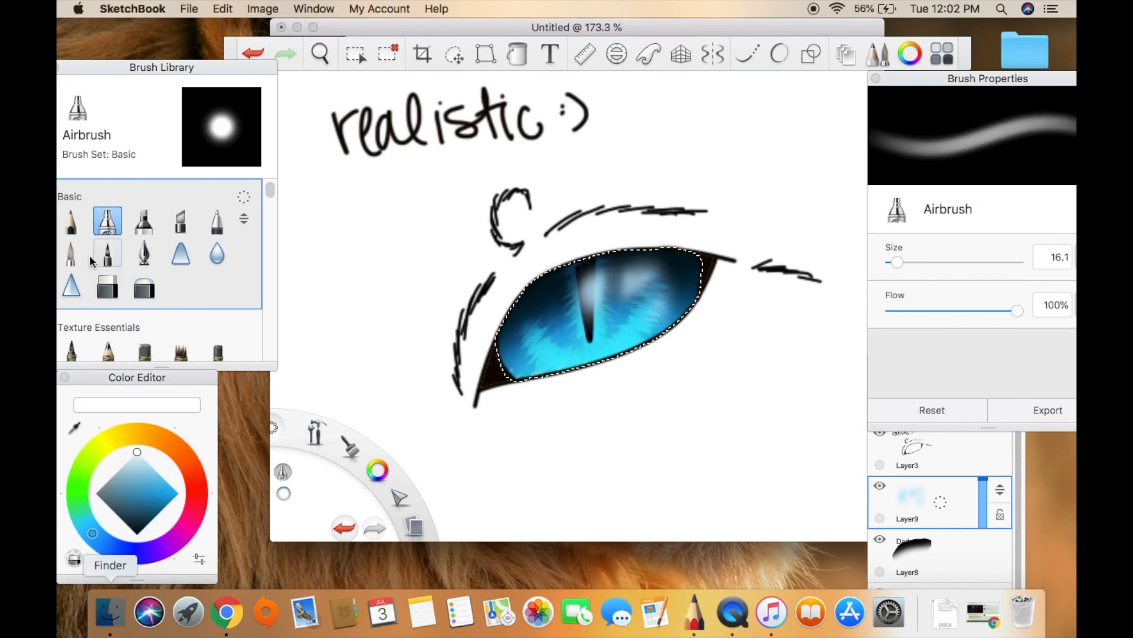
left_click(81, 258)
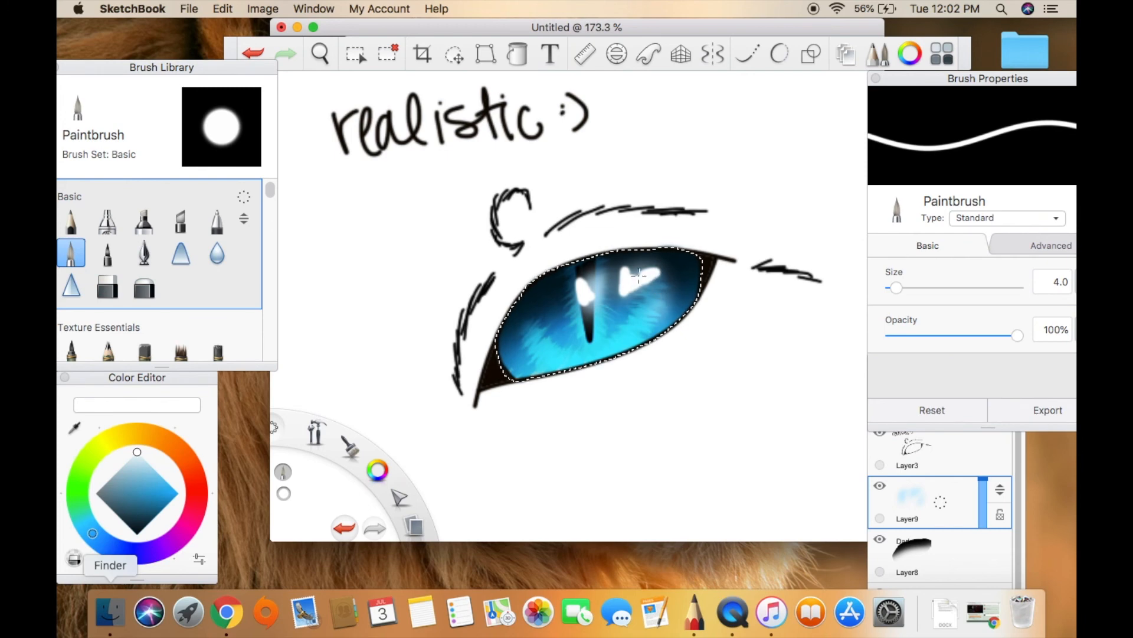
left_click(107, 284)
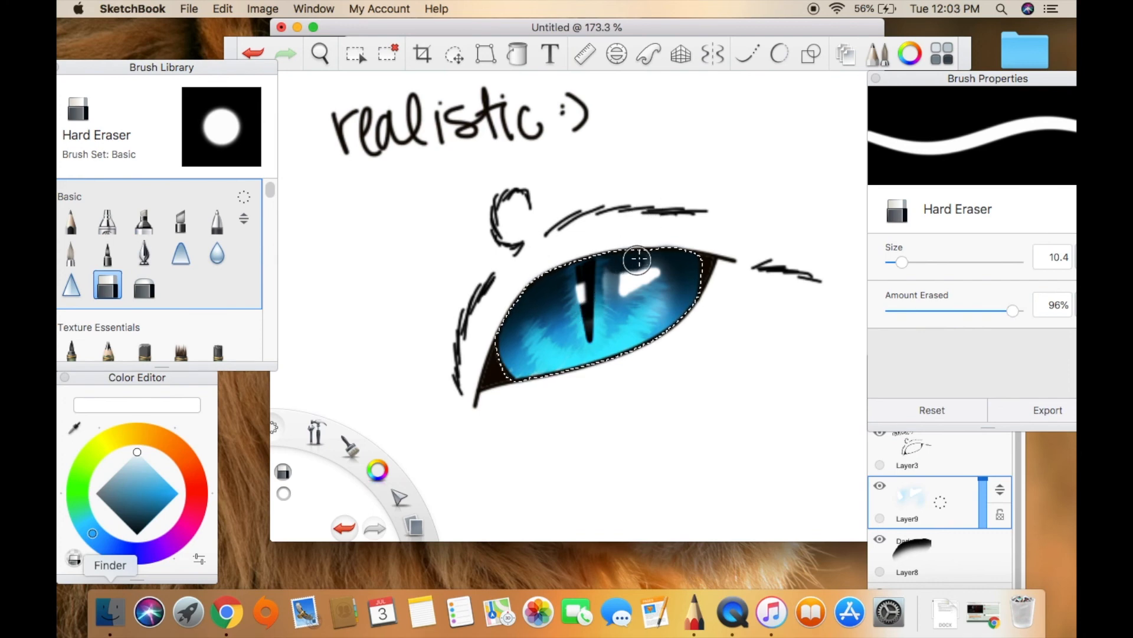
left_click(254, 53)
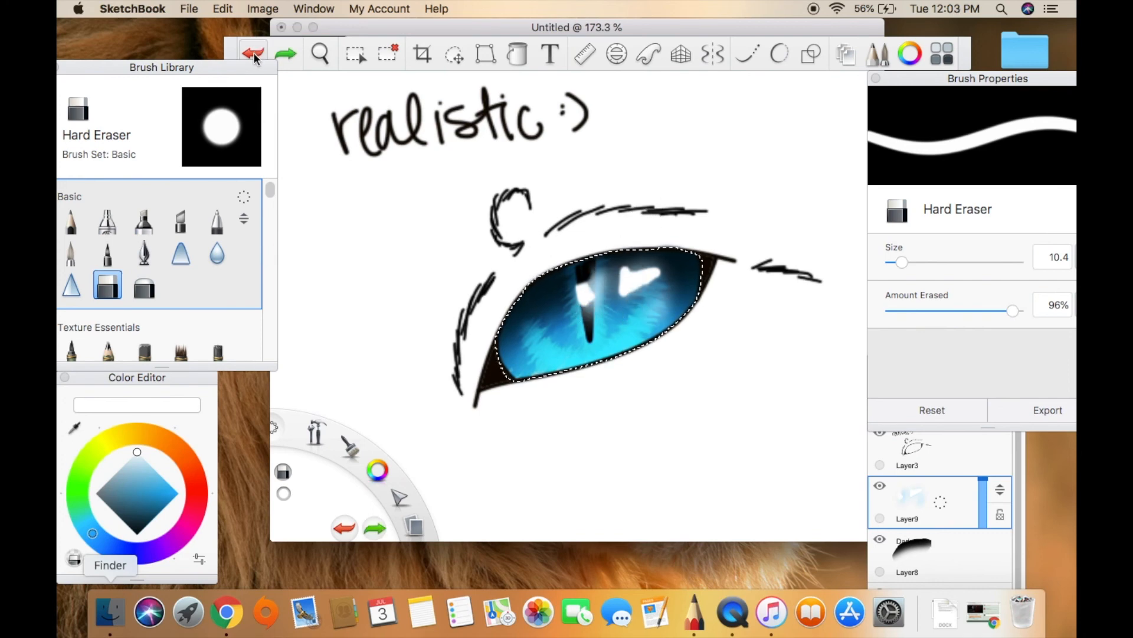
left_click(249, 53)
left_click(250, 52)
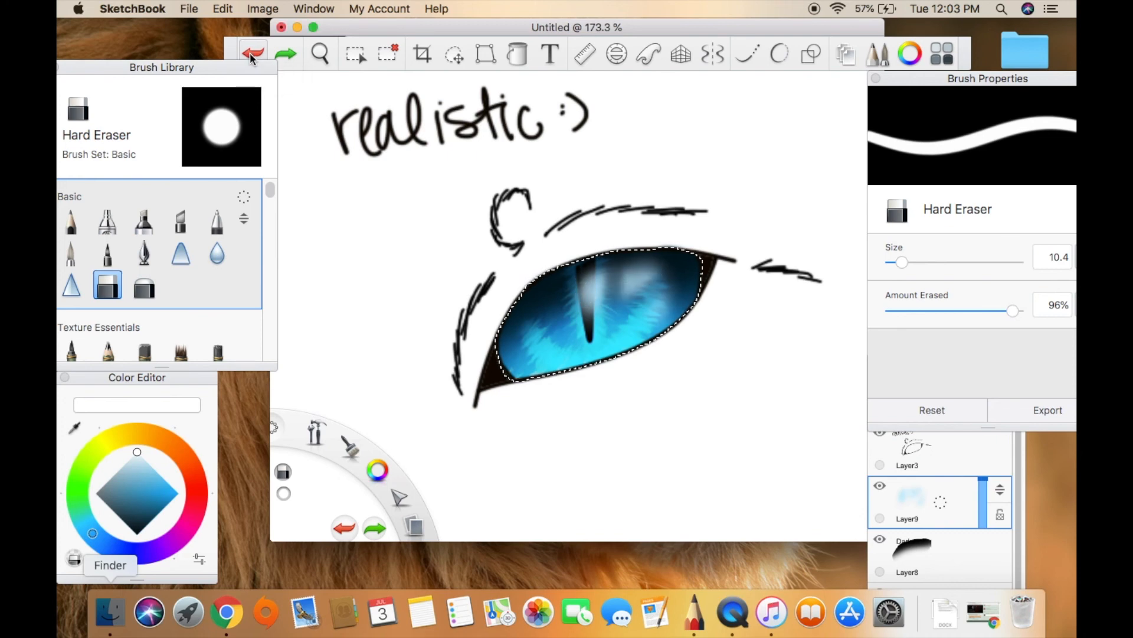
Add a layer above Layer9, paint white Paintbrush highlights at size 4.0 on the pupil and iris, and shape them with the Hard Eraser at size 3.9.
left_click(883, 383)
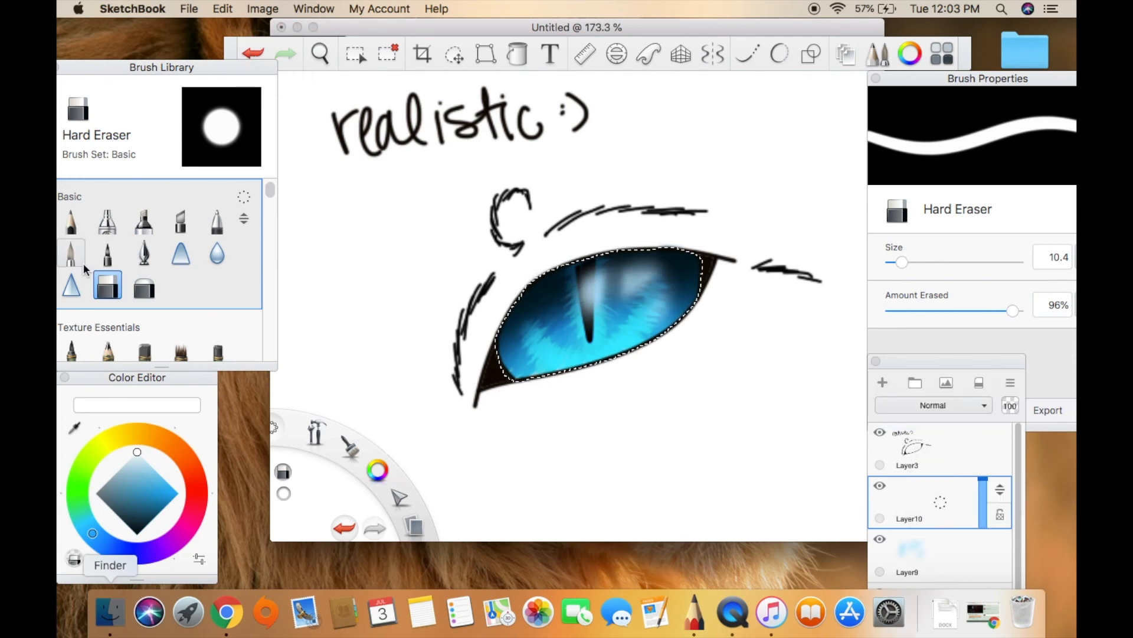
left_click(71, 252)
left_click_drag(579, 296, 580, 292)
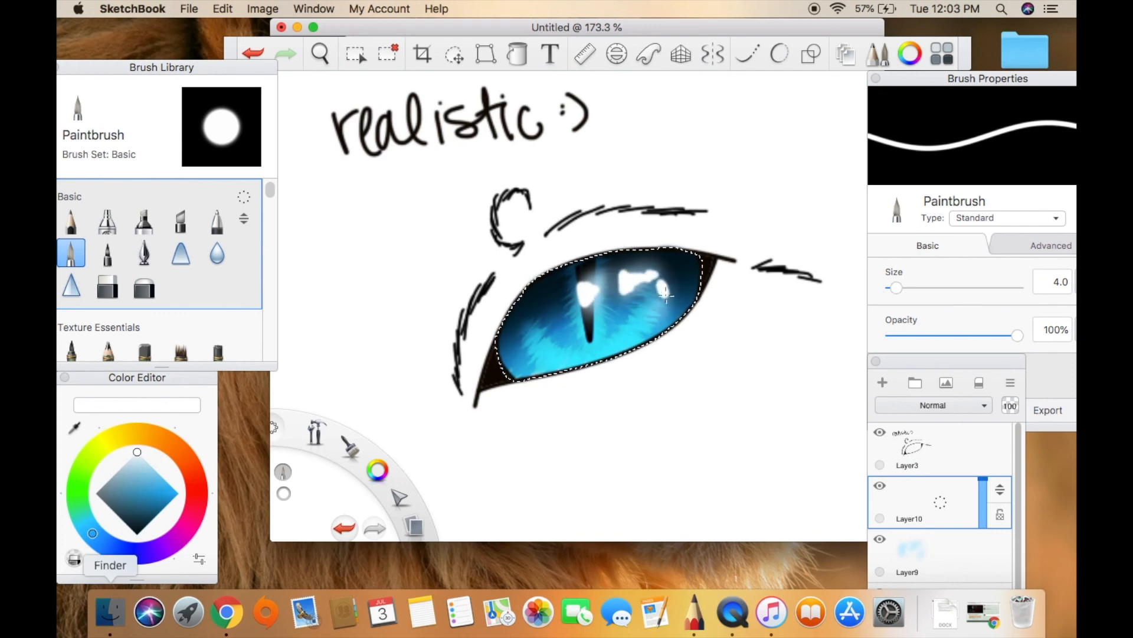
left_click(108, 286)
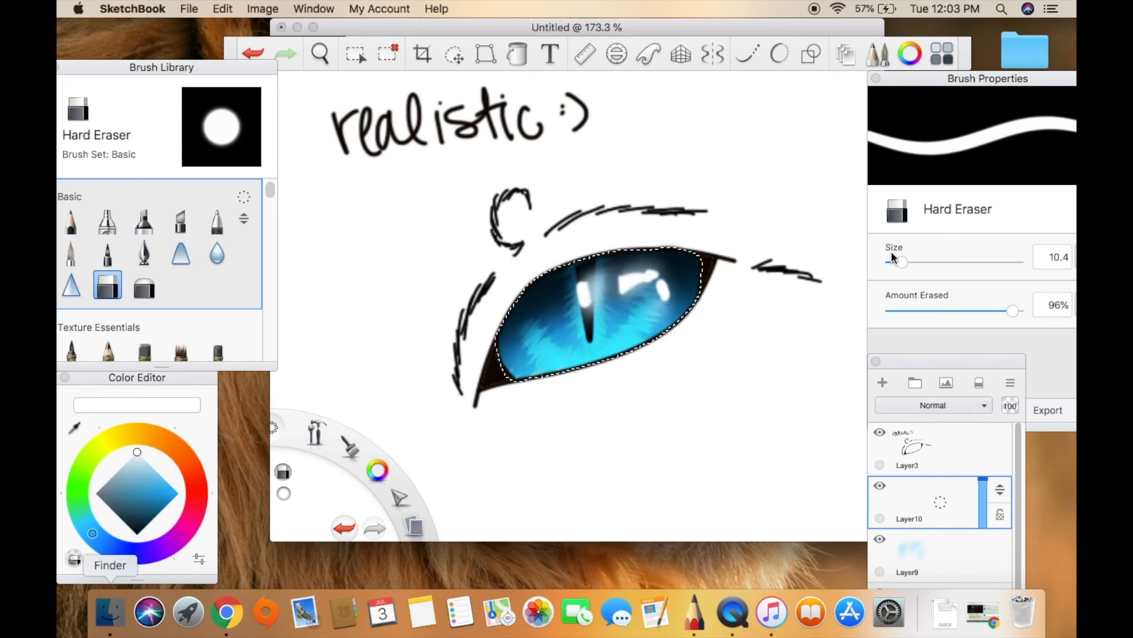
left_click_drag(889, 258, 894, 261)
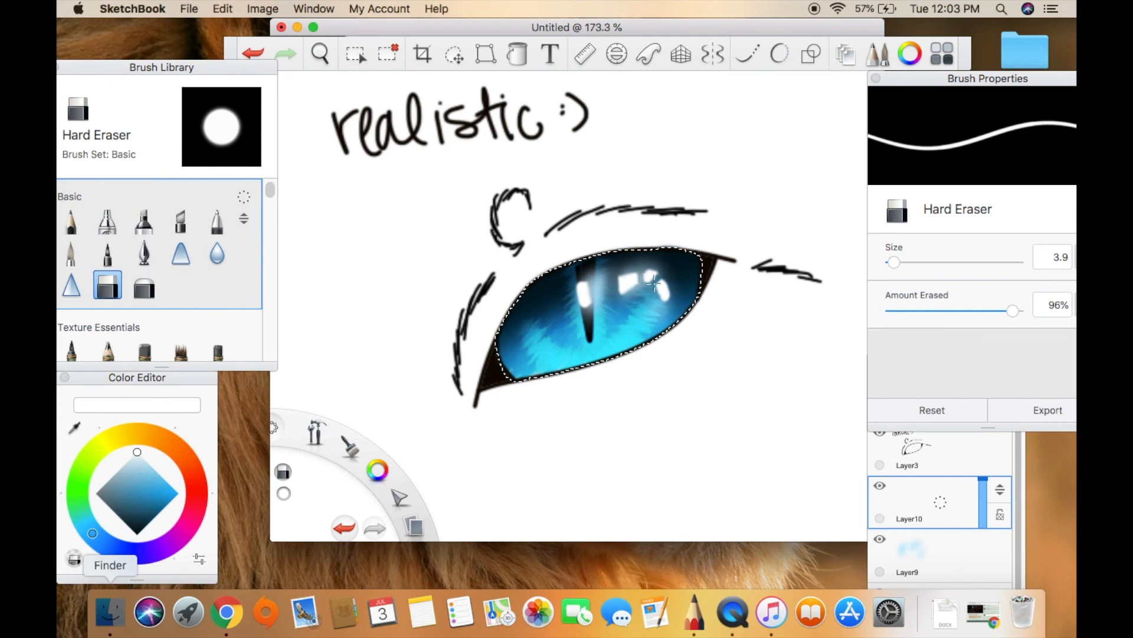
Try several blending modes on Layer10.
left_click(974, 494)
left_click(933, 405)
left_click(936, 220)
left_click(957, 404)
left_click(927, 236)
left_click(956, 404)
left_click(912, 145)
left_click(955, 401)
left_click(952, 184)
Set Layer10 to Overlay blending with its opacity at 94.
left_click(956, 405)
left_click(939, 294)
left_click_drag(984, 490, 968, 456)
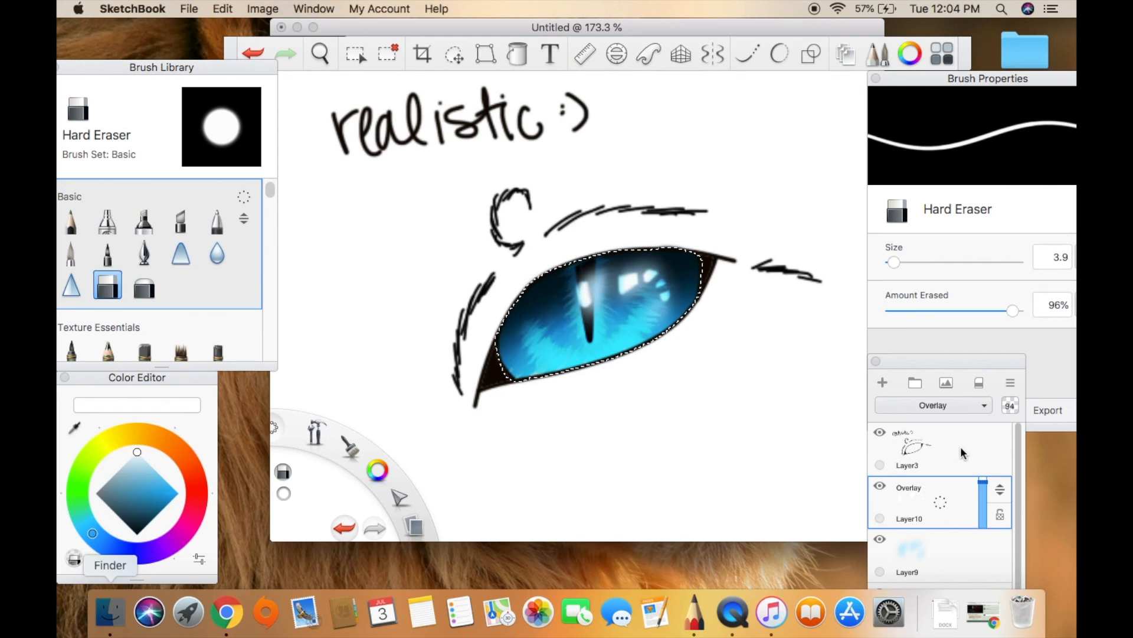
mouse_move(1019, 481)
left_mouse_down()
mouse_move(1004, 574)
mouse_move(1015, 463)
left_mouse_up()
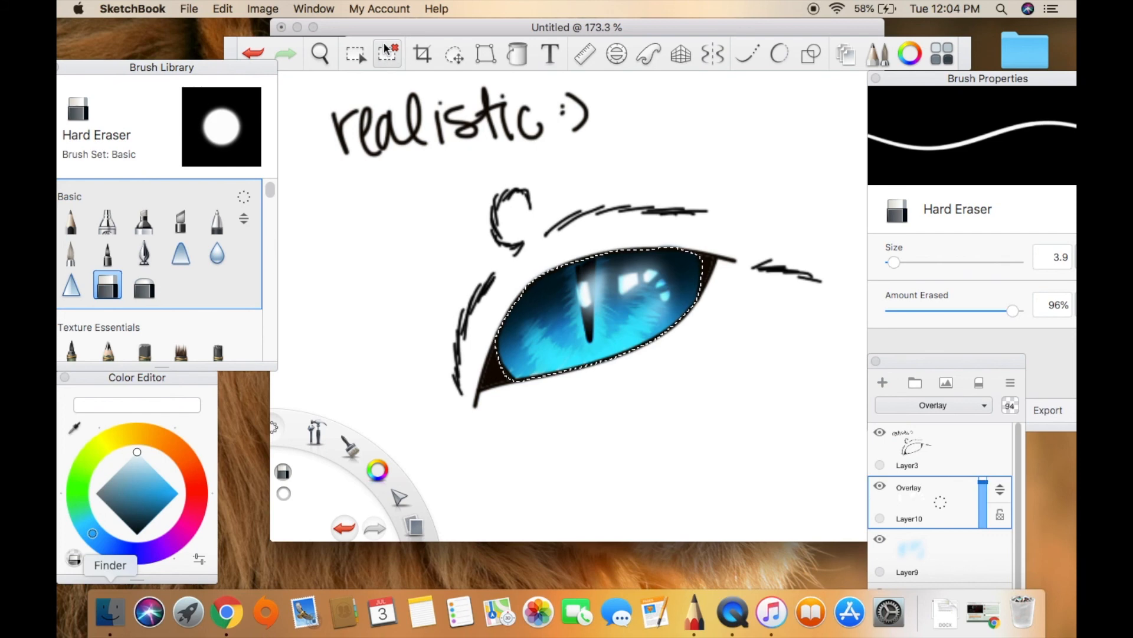
Clear the selection around the iris and merge all drawing layers into Layer2.
key("space")
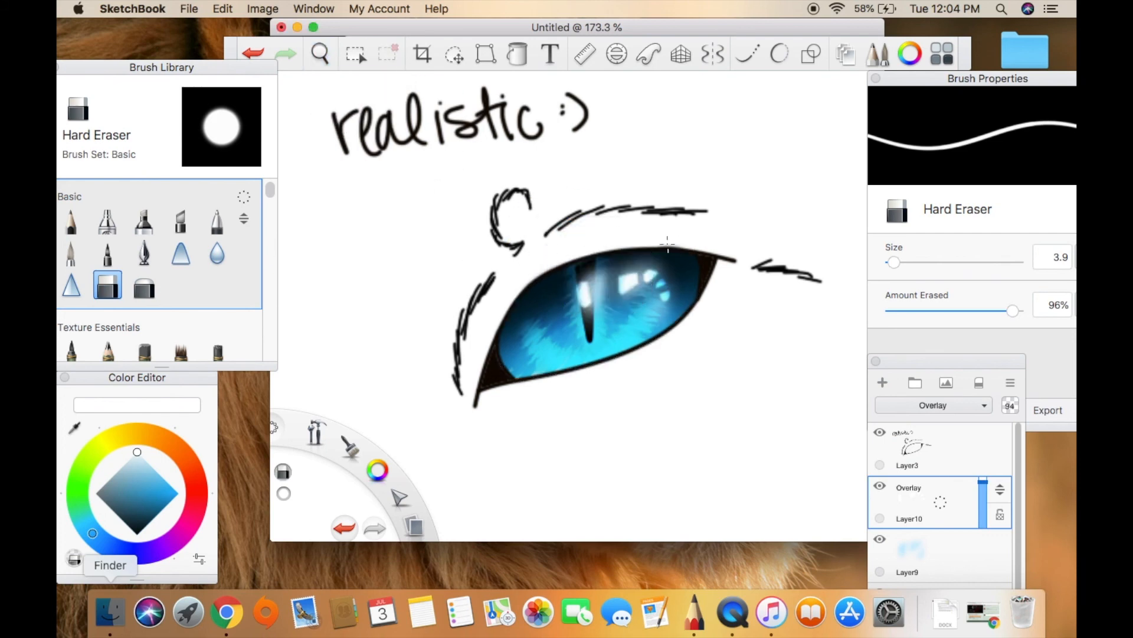
left_click(947, 458)
left_click_drag(942, 453, 970, 486)
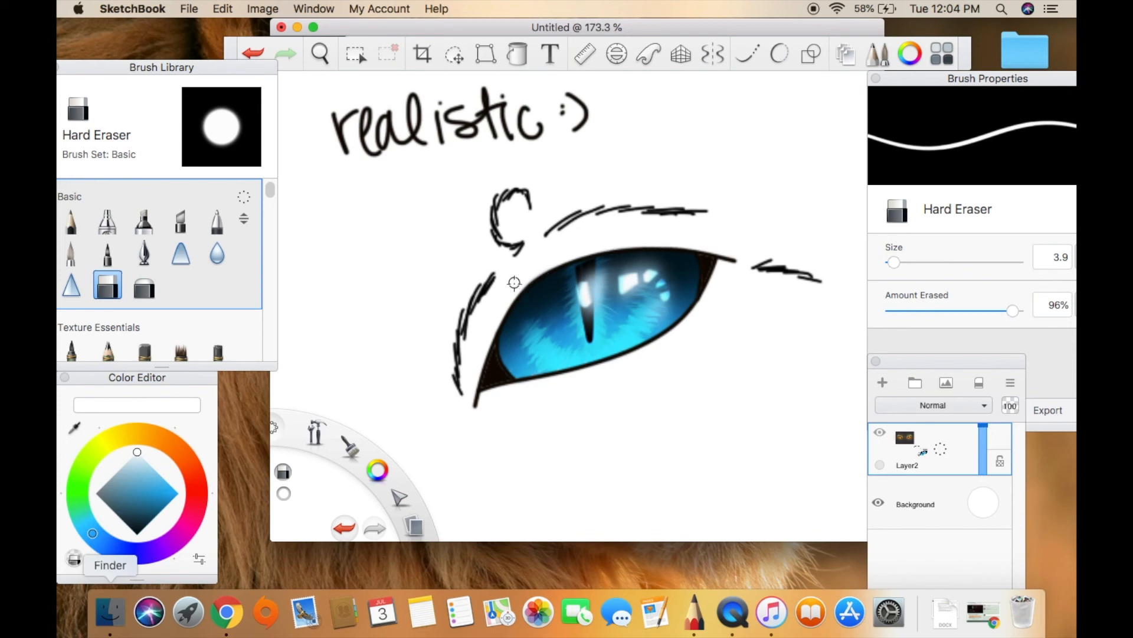
Erase the "realistic :)" label above the eye with the Hard Eraser at size 44.5.
key("space")
left_click_drag(570, 275, 495, 301)
left_click_drag(893, 262, 945, 262)
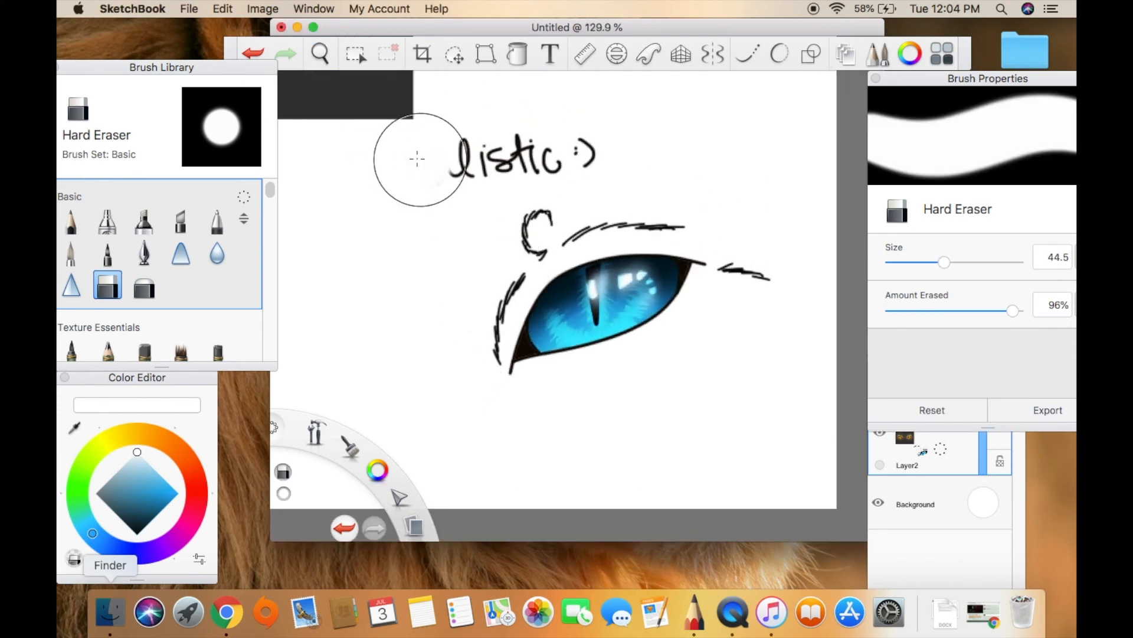
left_click_drag(423, 162, 578, 146)
left_click(320, 53)
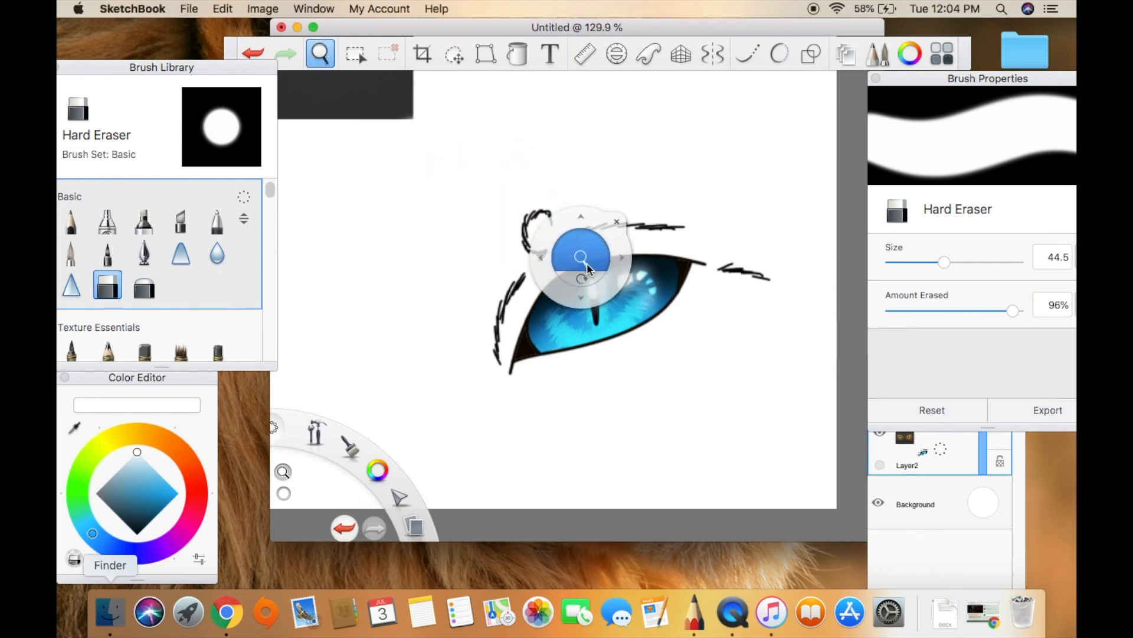
left_click(571, 221)
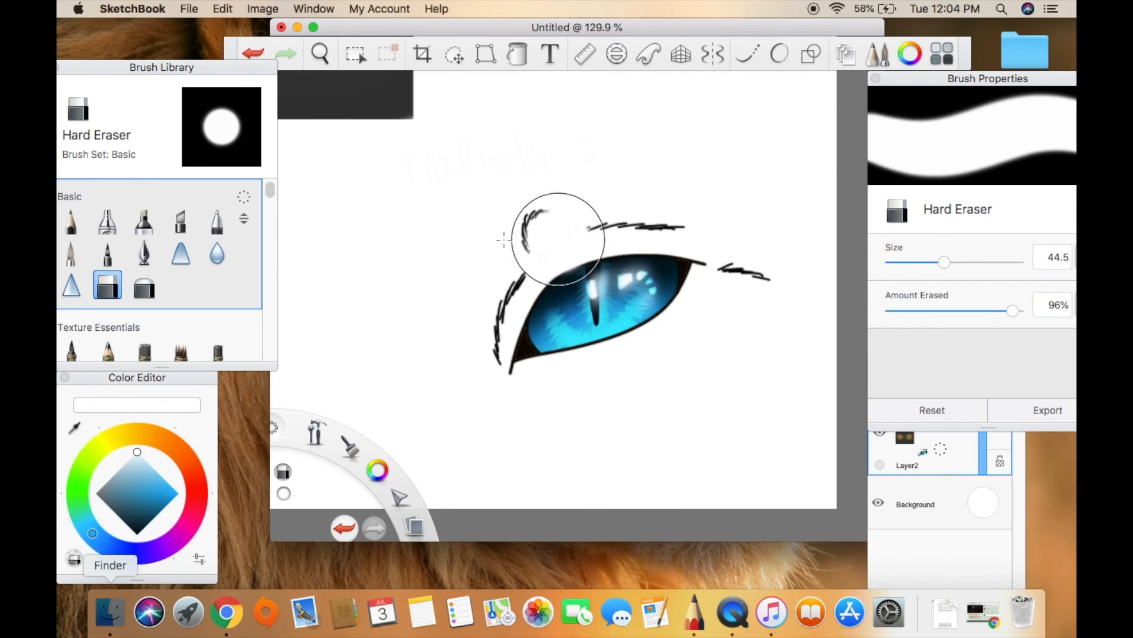
Lasso the eye with its hair strokes and move it onto its own layer above Layer2.
left_click(366, 56)
mouse_move(783, 328)
left_mouse_down()
mouse_move(635, 180)
mouse_move(577, 167)
left_mouse_up()
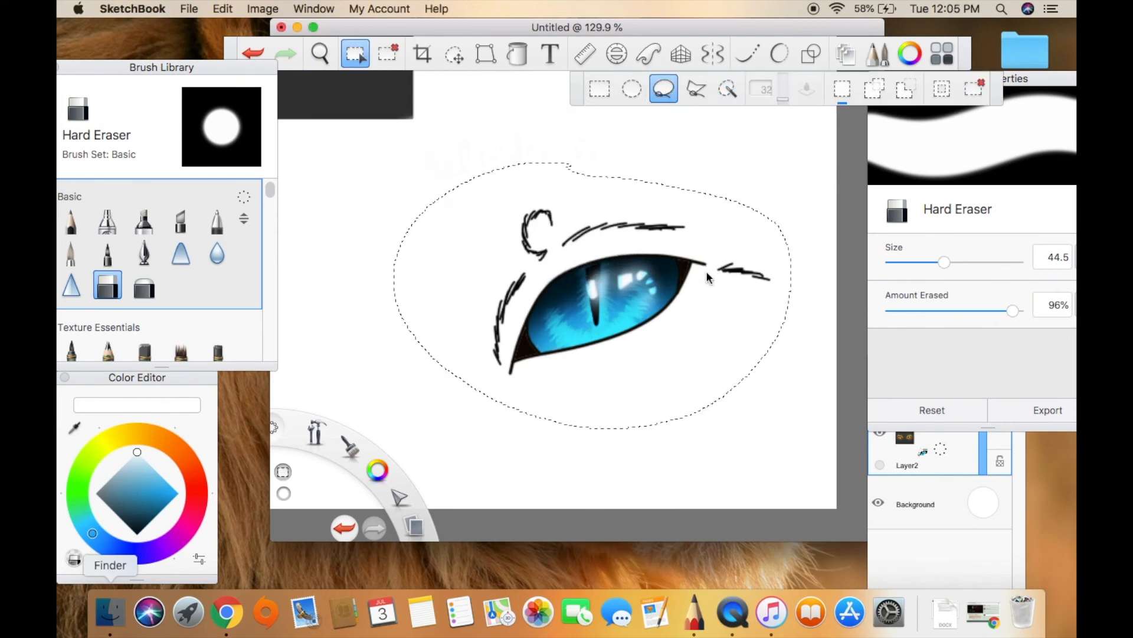
key("super+v")
left_click(559, 160)
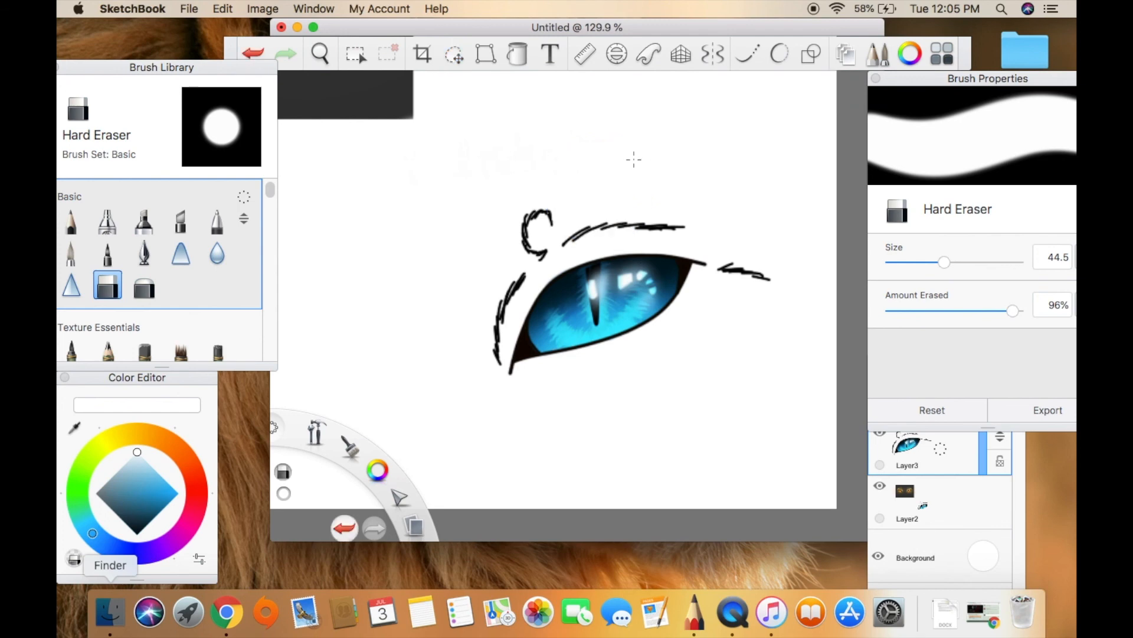
left_click(973, 503)
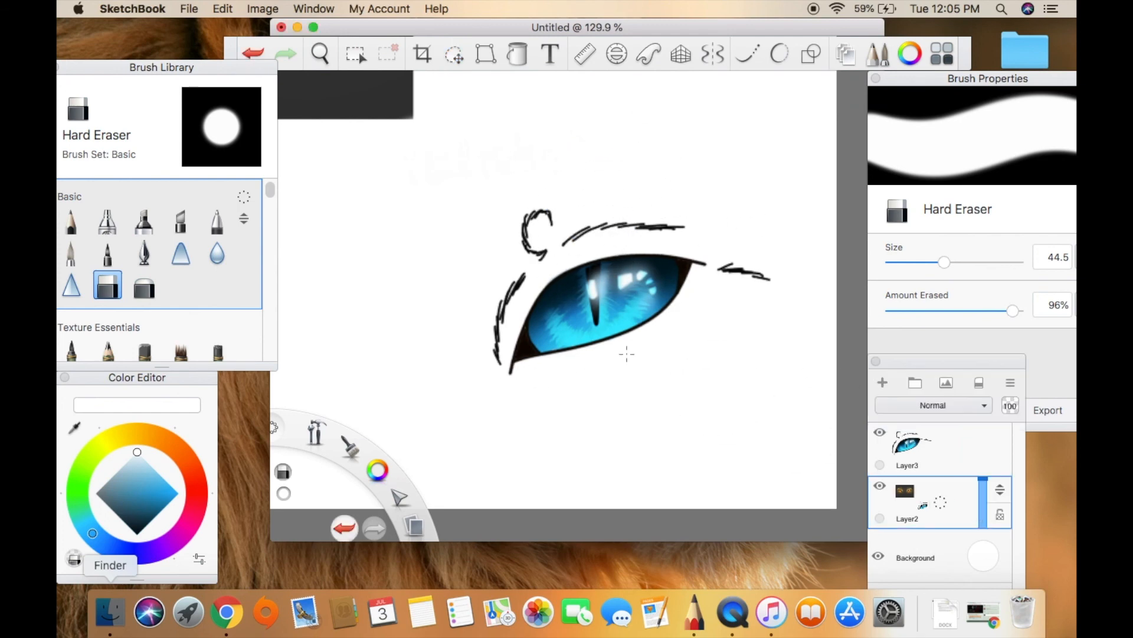
left_click(971, 444)
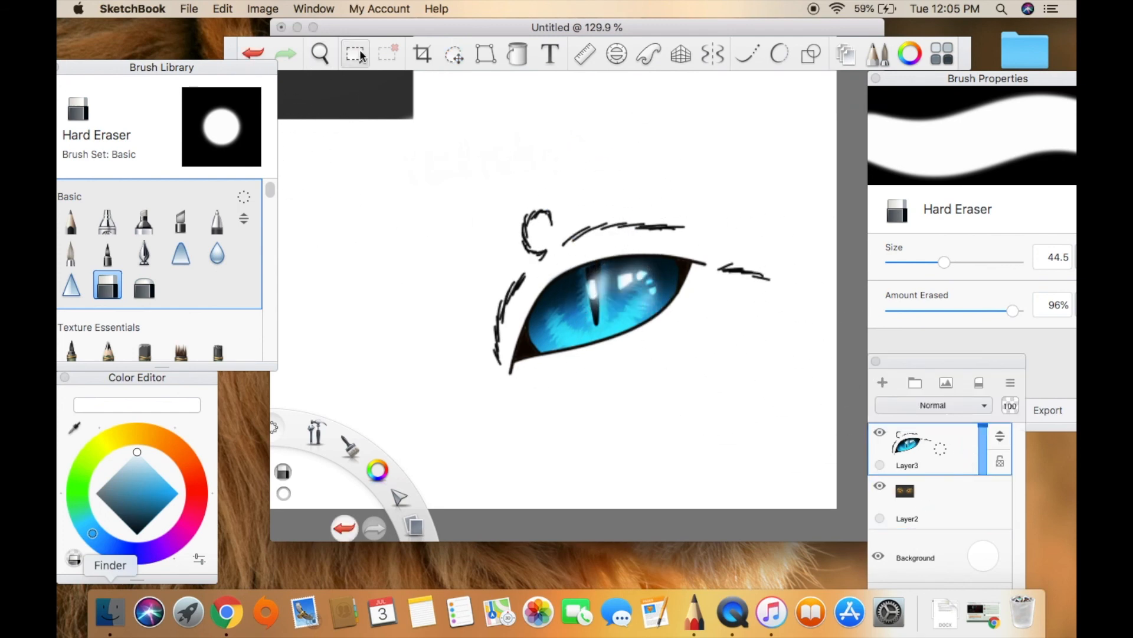
Scale down the eye on Layer3 with the Distort tool and place it in the canvas's right half.
left_click(355, 52)
left_click(485, 54)
left_click_drag(488, 211, 569, 264)
mouse_move(761, 289)
left_mouse_down()
mouse_move(804, 289)
mouse_move(771, 284)
left_mouse_up()
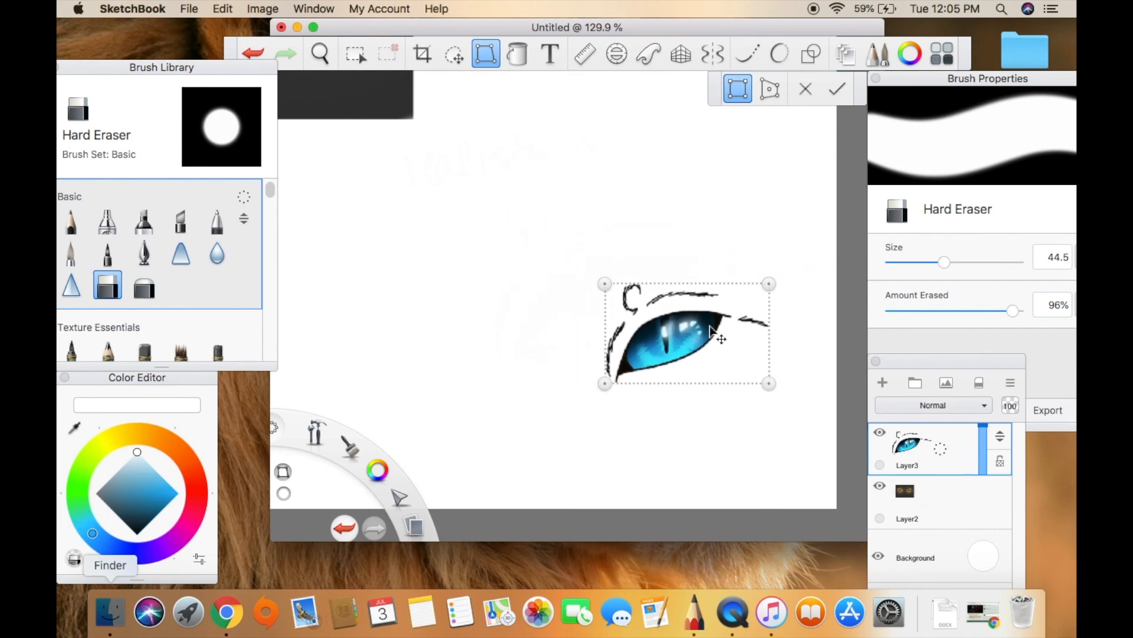
left_click_drag(713, 325, 697, 323)
mouse_move(772, 286)
left_mouse_down()
mouse_move(779, 263)
mouse_move(784, 274)
left_mouse_up()
left_click(837, 88)
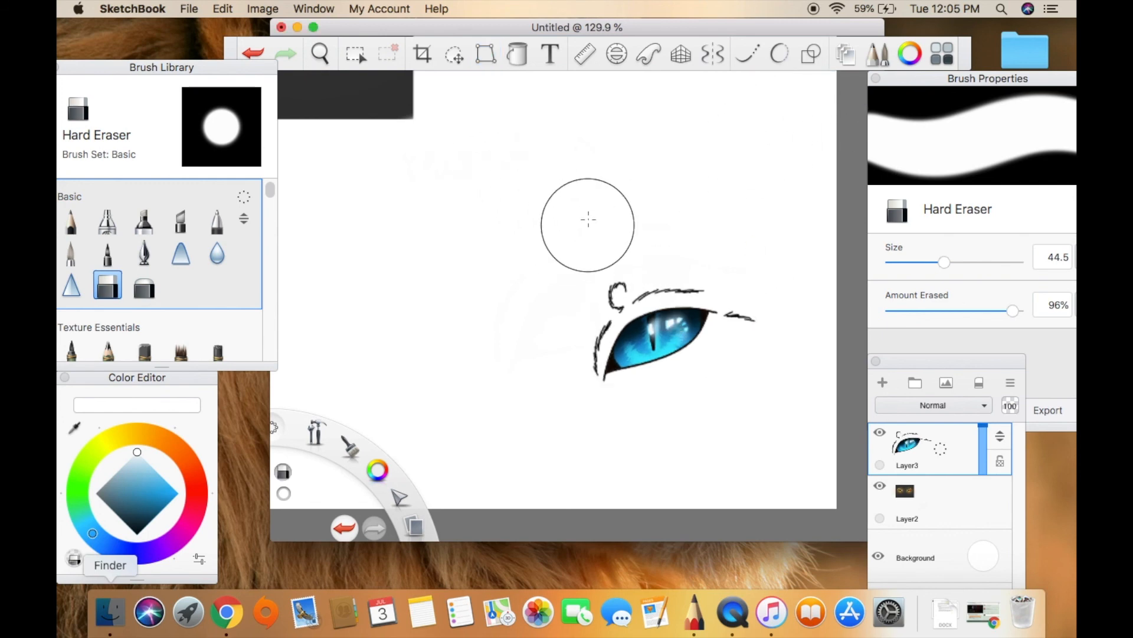
key("super+v")
left_click_drag(409, 149, 332, 147)
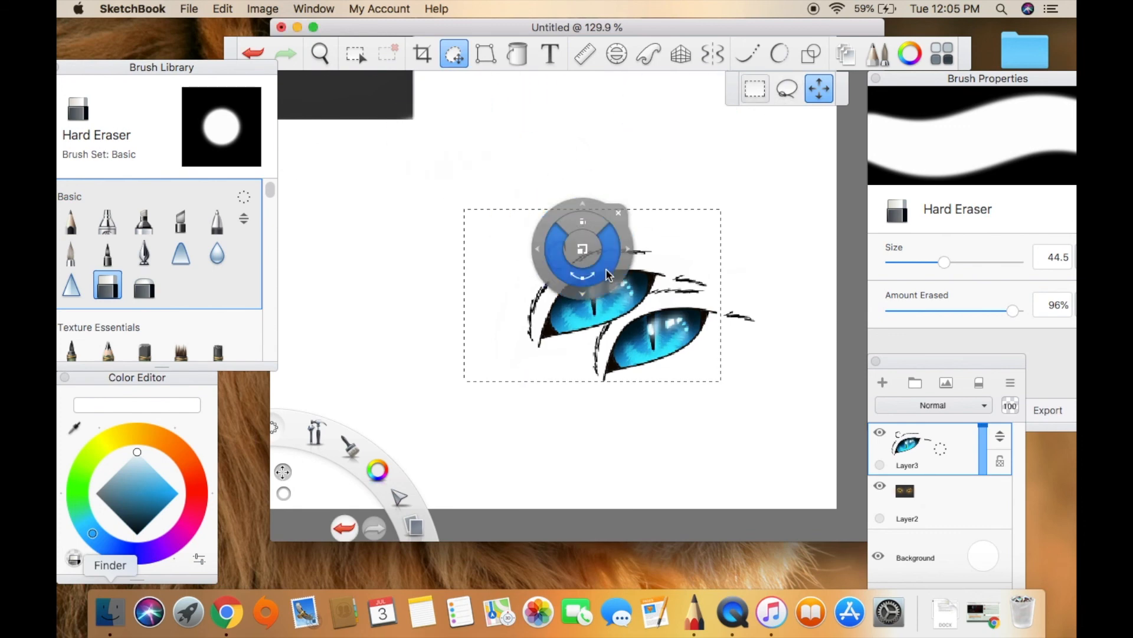
key("Return")
Create a horizontally mirrored second eye opposite the first on a duplicate of Layer3, and merge it with the layer below.
left_click(947, 451)
left_click_drag(945, 450, 916, 427)
left_click(484, 56)
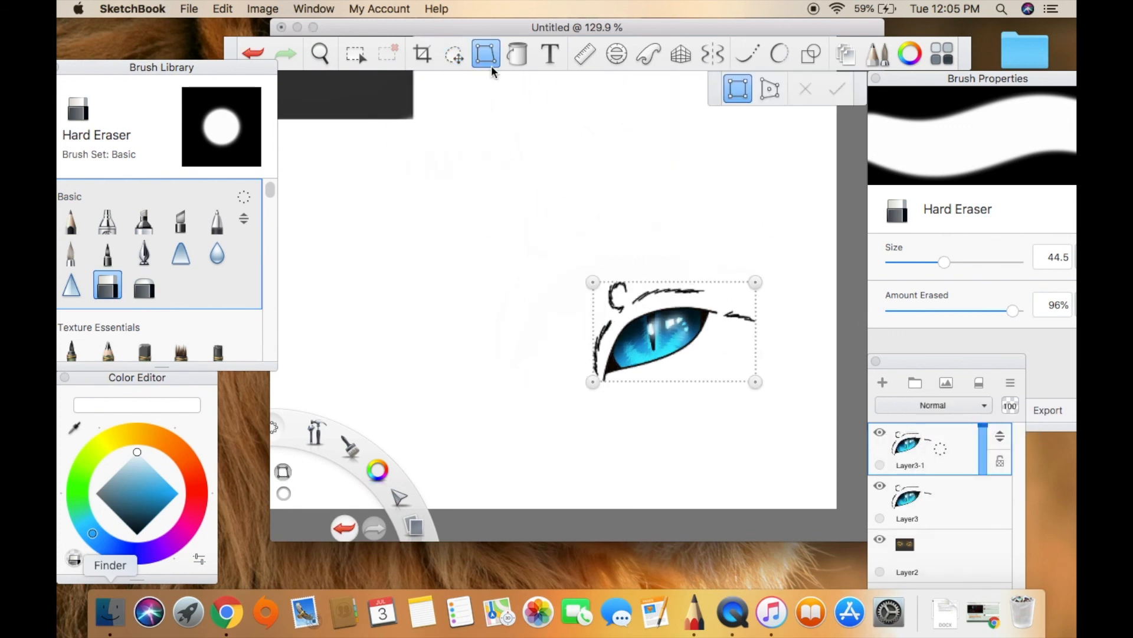
left_click_drag(755, 285, 423, 284)
left_click_drag(531, 337, 452, 335)
left_click(837, 88)
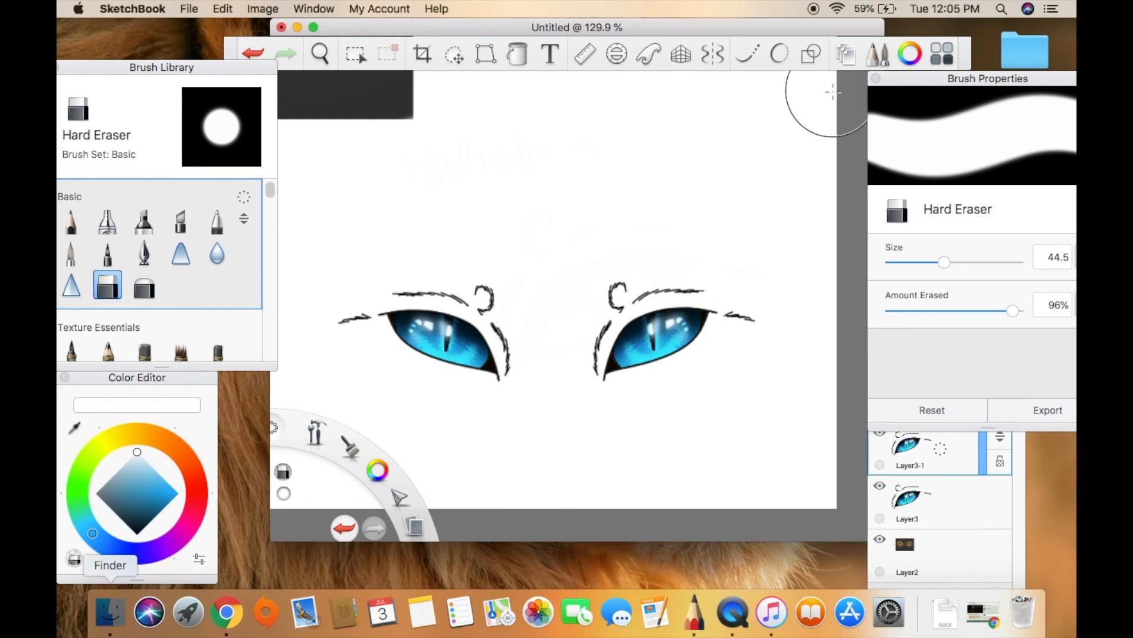
left_click(944, 452)
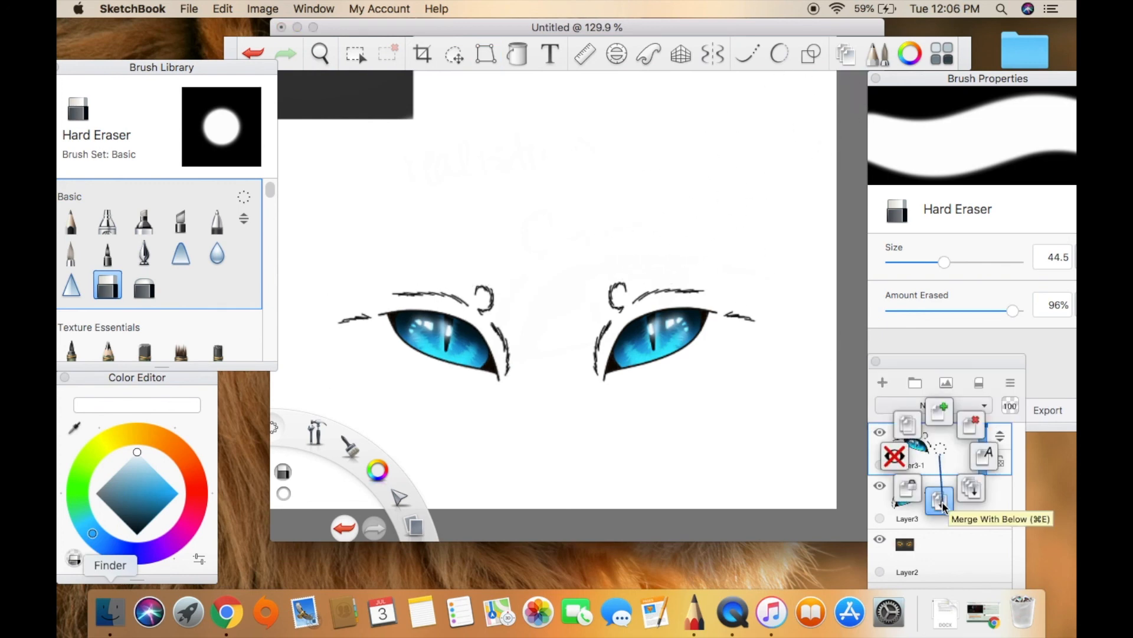
left_click(937, 494)
Set up the Paintbrush with a dark orange colour at size 22.1.
left_click(320, 53)
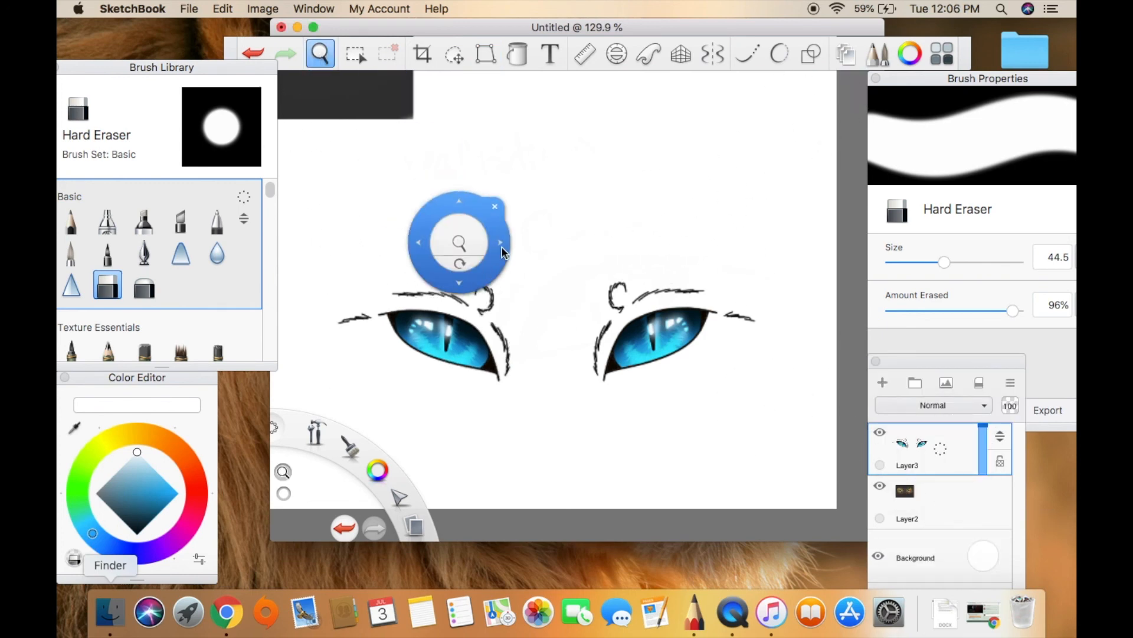
left_click_drag(472, 249, 507, 243)
mouse_move(593, 281)
left_mouse_down()
mouse_move(583, 230)
mouse_move(581, 239)
left_mouse_up()
left_click(603, 156)
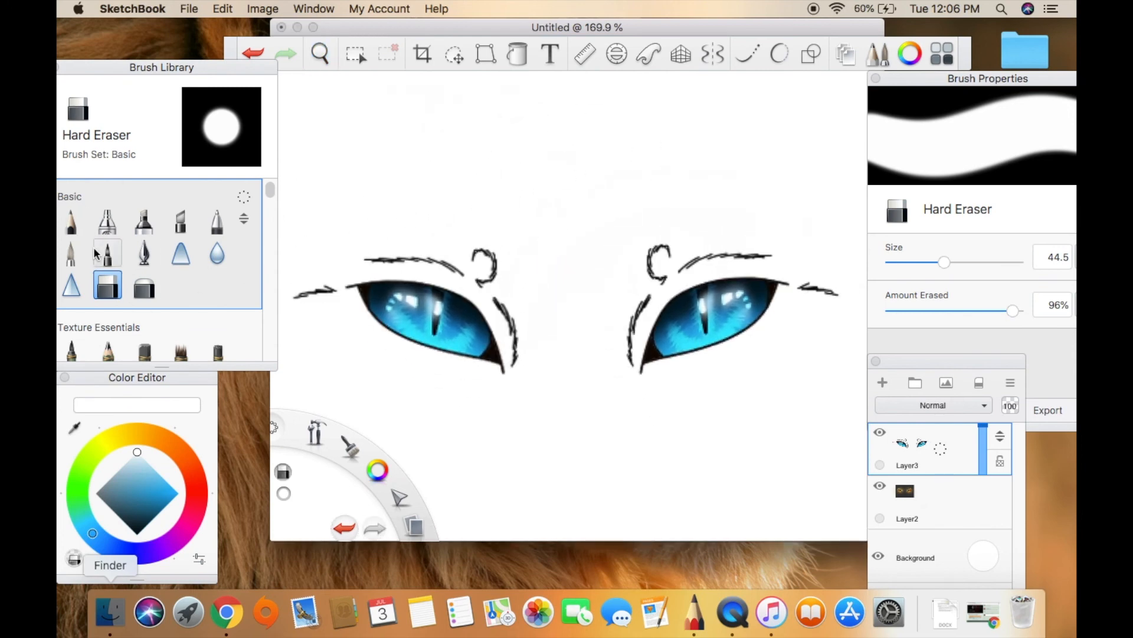
left_click(71, 253)
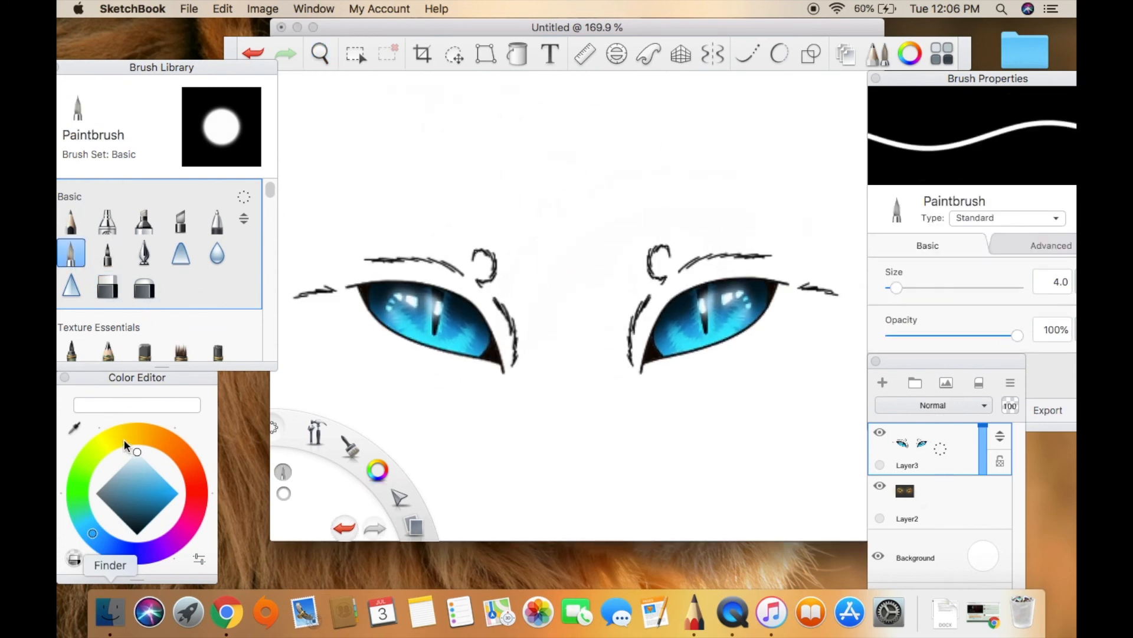
left_click(144, 461)
mouse_move(145, 459)
left_mouse_down()
mouse_move(111, 478)
mouse_move(160, 510)
mouse_move(170, 500)
left_mouse_up()
left_click(164, 443)
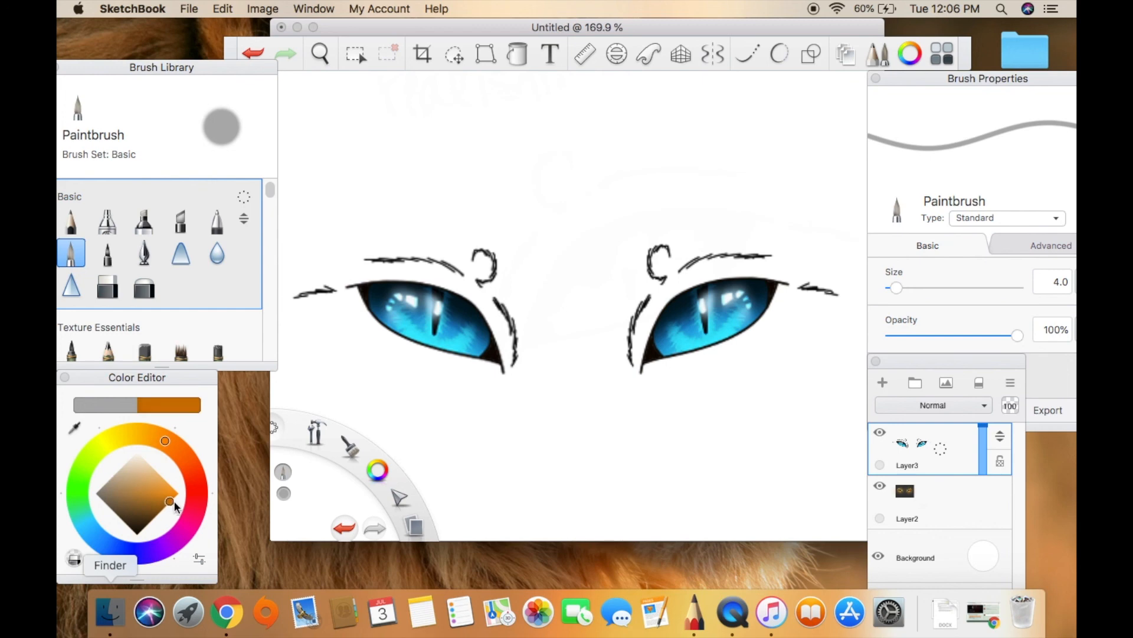
left_click(919, 288)
Paint a thick dark orange frame around the canvas edges on Layer2, beneath the eyes.
mouse_move(291, 94)
left_mouse_down()
mouse_move(414, 100)
mouse_move(882, 80)
mouse_move(331, 75)
mouse_move(301, 161)
mouse_move(294, 466)
mouse_move(391, 515)
mouse_move(827, 548)
mouse_move(611, 514)
mouse_move(343, 507)
mouse_move(338, 126)
mouse_move(359, 377)
left_mouse_up()
left_click(254, 52)
left_click(994, 505)
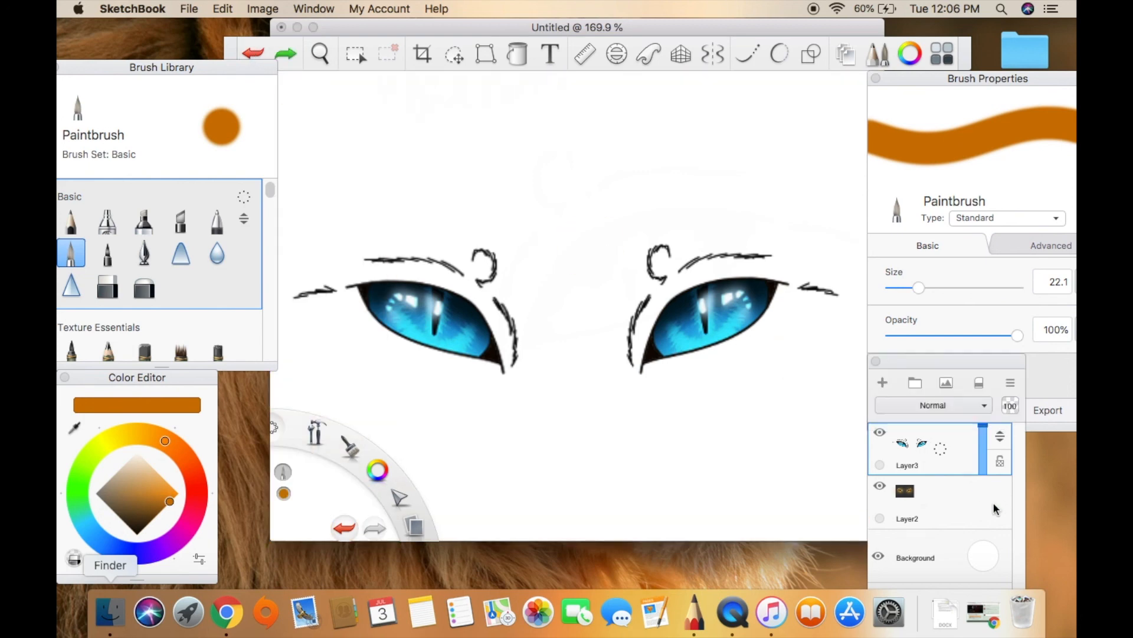
mouse_move(280, 92)
left_mouse_down()
mouse_move(737, 98)
mouse_move(940, 86)
left_mouse_up()
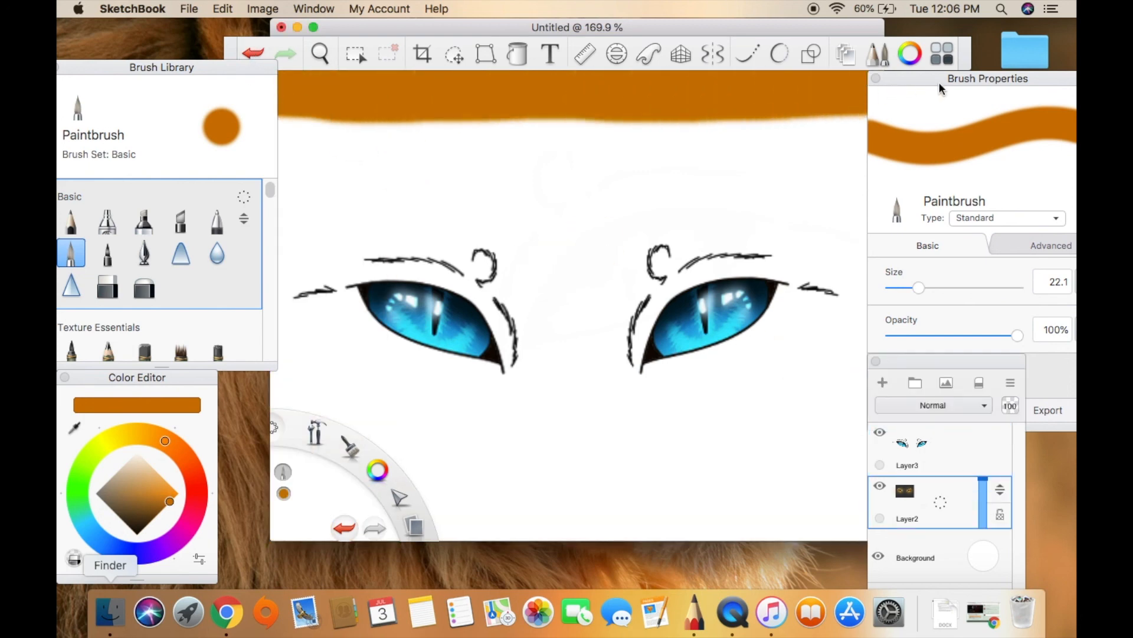
mouse_move(283, 121)
left_mouse_down()
mouse_move(298, 299)
mouse_move(384, 525)
mouse_move(875, 537)
mouse_move(306, 505)
left_mouse_up()
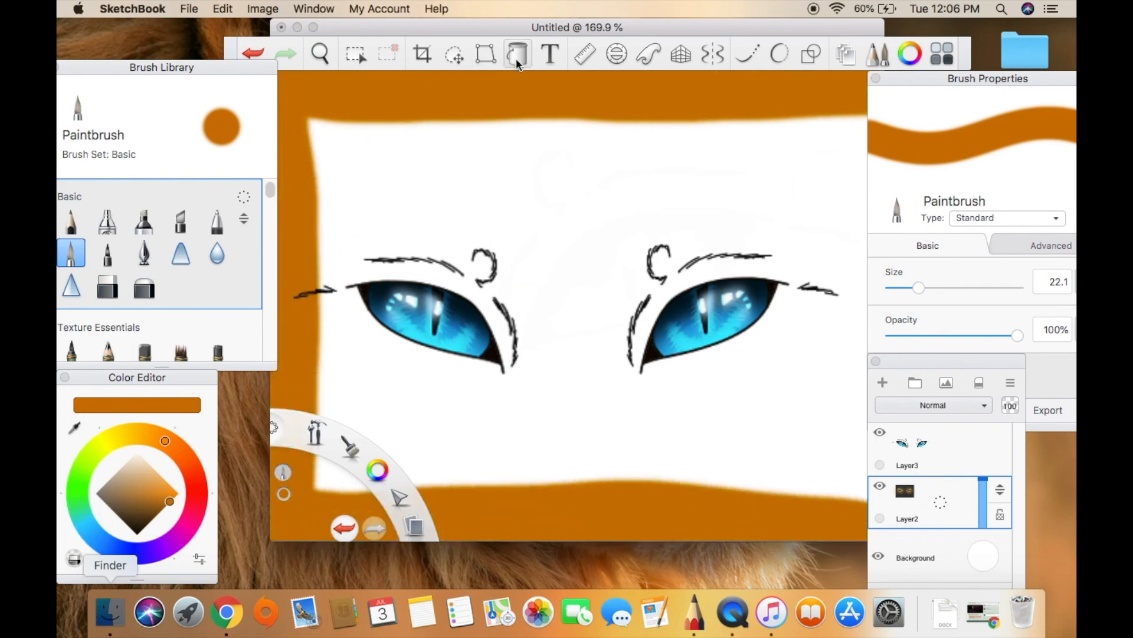
Flood-fill the empty area inside the frame on Layer2 with the same dark orange.
left_click(517, 54)
left_click(515, 180)
left_click(314, 176)
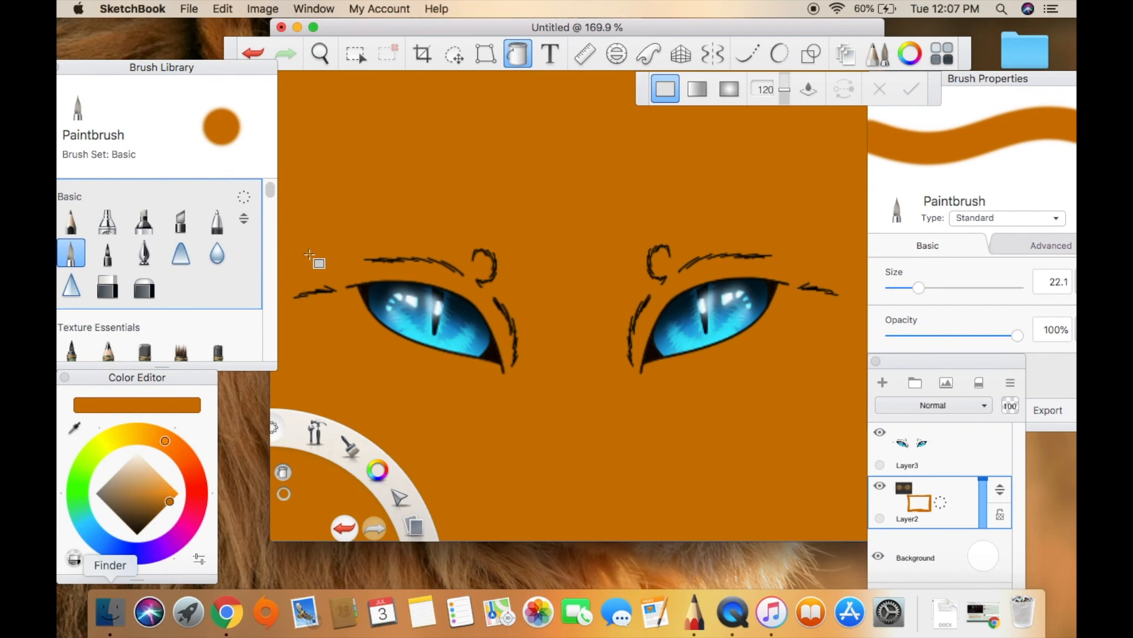
left_click(518, 66)
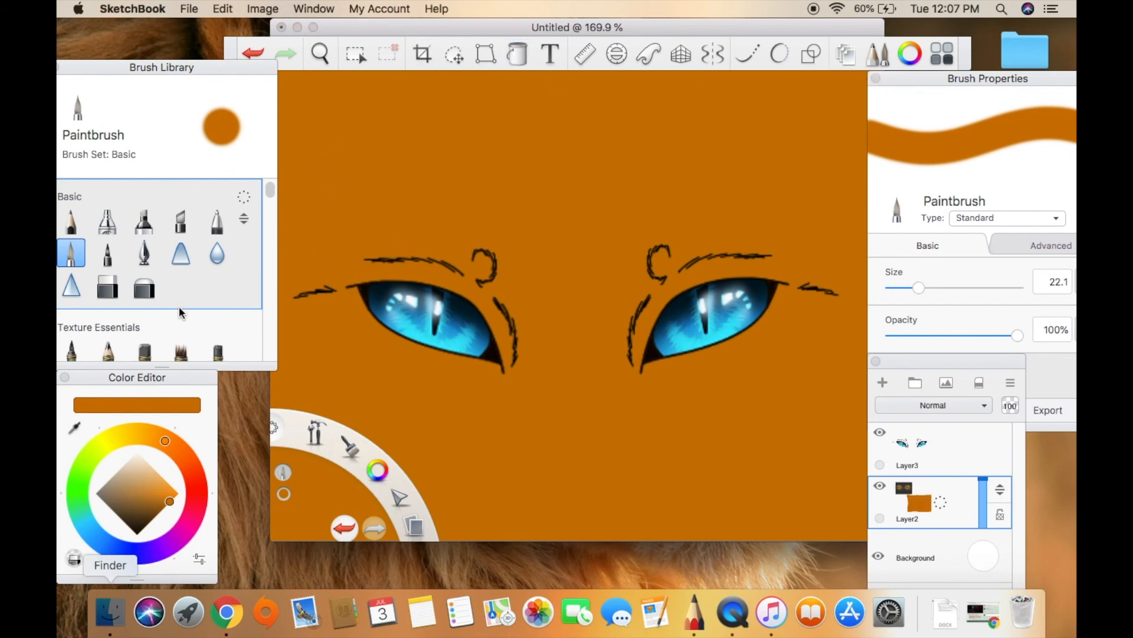
Choose the Glow Brush and flood-fill the orange background with a very dark teal derived from the iris's cyan.
left_click_drag(271, 197, 271, 231)
left_click(82, 282)
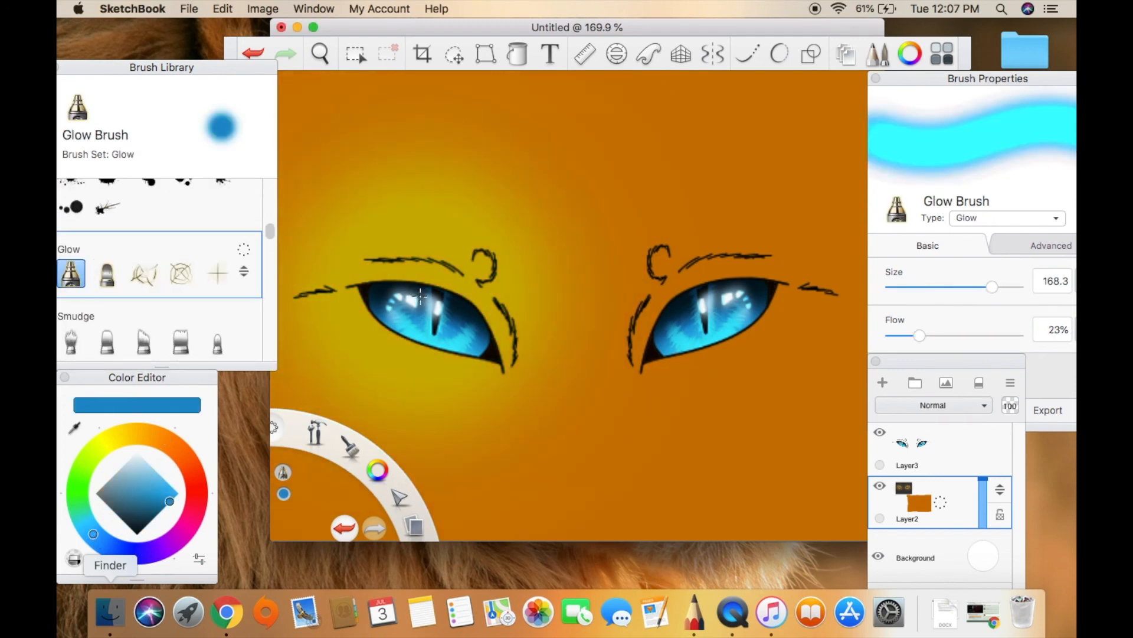
left_click(448, 337)
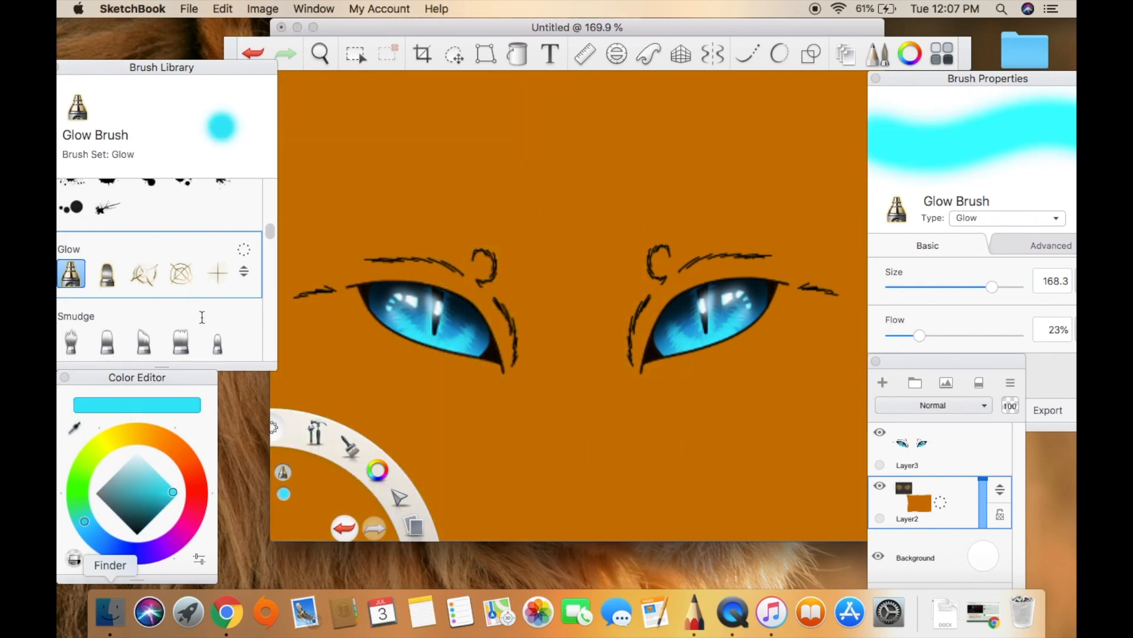
left_click(145, 527)
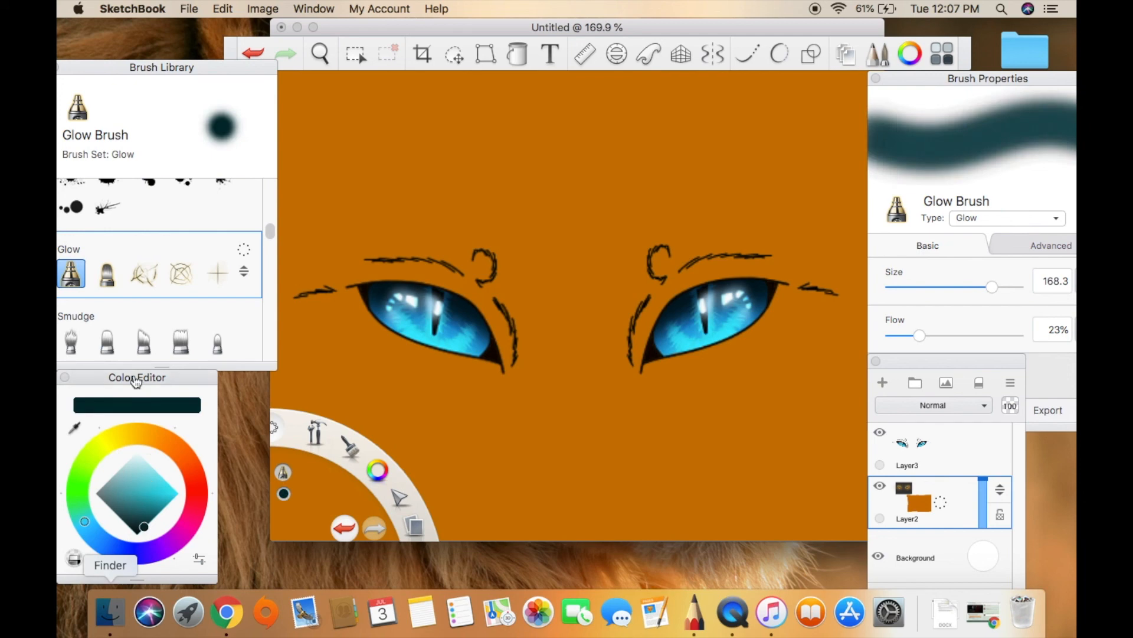
key("f")
left_click(484, 175)
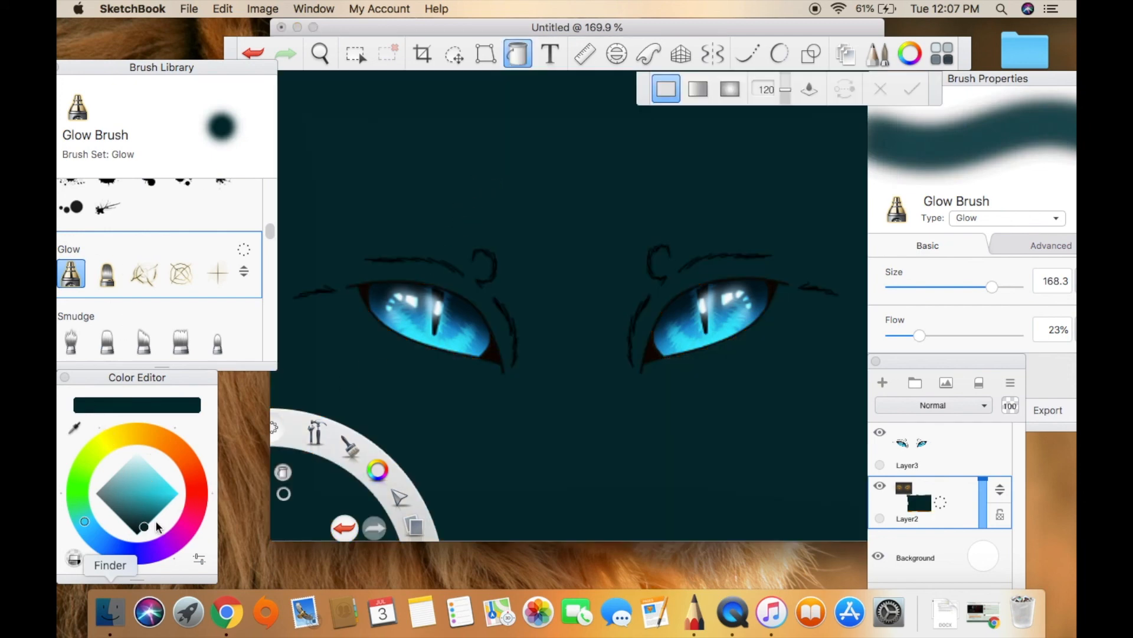
Set the Glow Brush to bright cyan and add a new layer above Layer3.
left_click(178, 493)
left_click(87, 272)
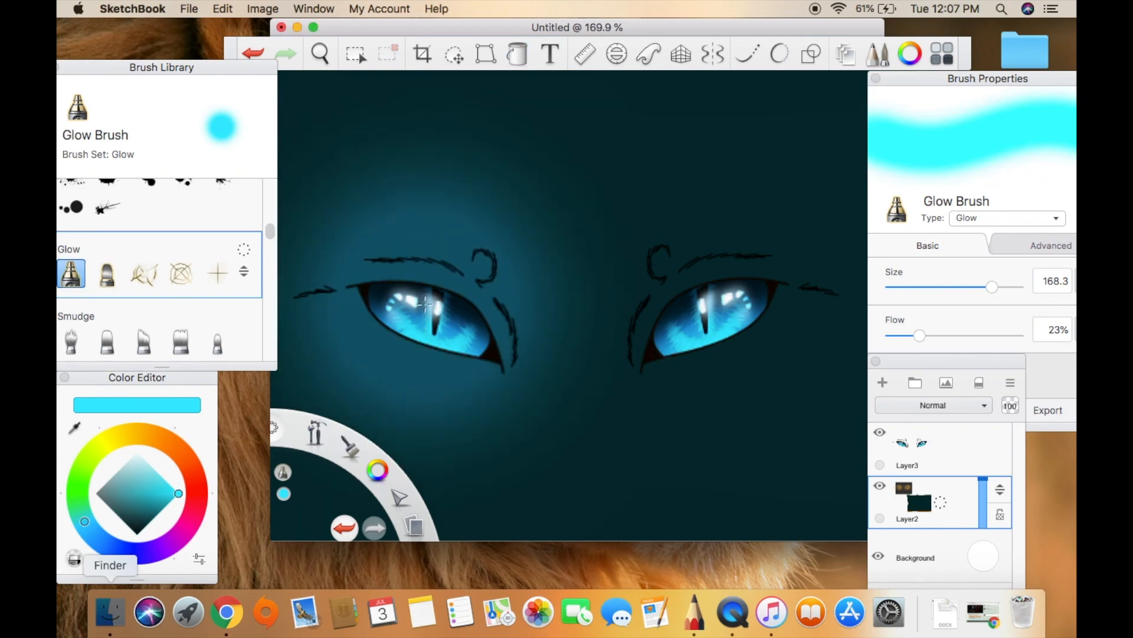
left_click(974, 447)
left_click(882, 382)
left_click(525, 272)
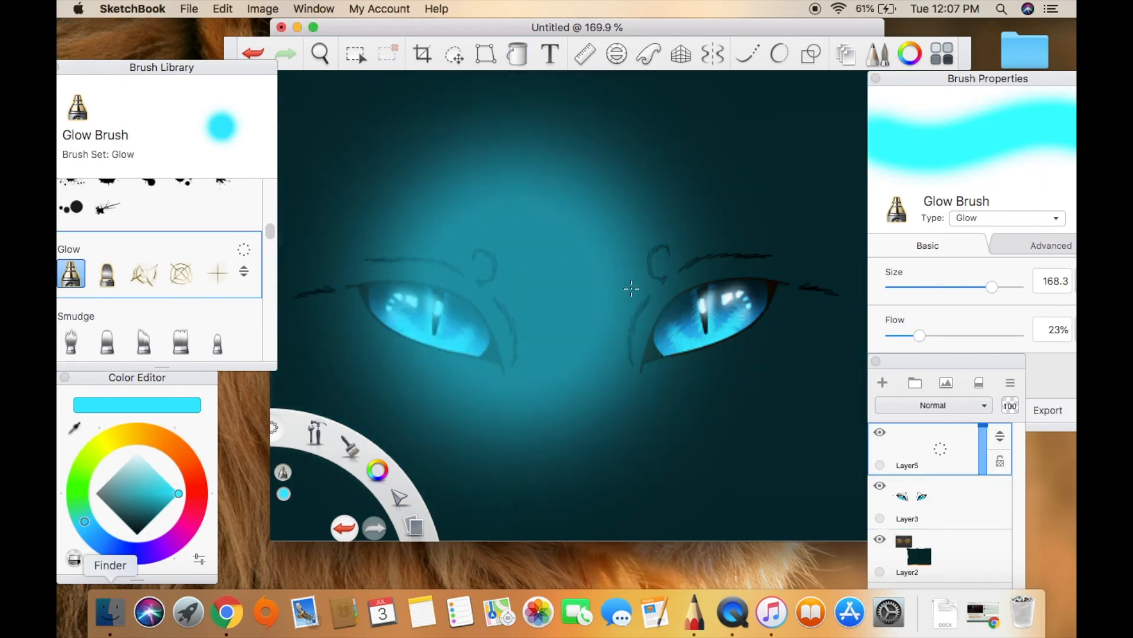
key("super+z")
Paint a round cyan glow over each eye on the new layer with the Glow Brush at size 96.5.
left_click_drag(993, 287, 983, 287)
left_click(417, 295)
key("super+z")
left_click_drag(420, 314, 407, 316)
left_click_drag(703, 303, 703, 314)
Try the Glow and Soft Glow blend modes and a burn mode on the cyan glow layer.
left_click(939, 422)
left_click(963, 452)
left_click(948, 412)
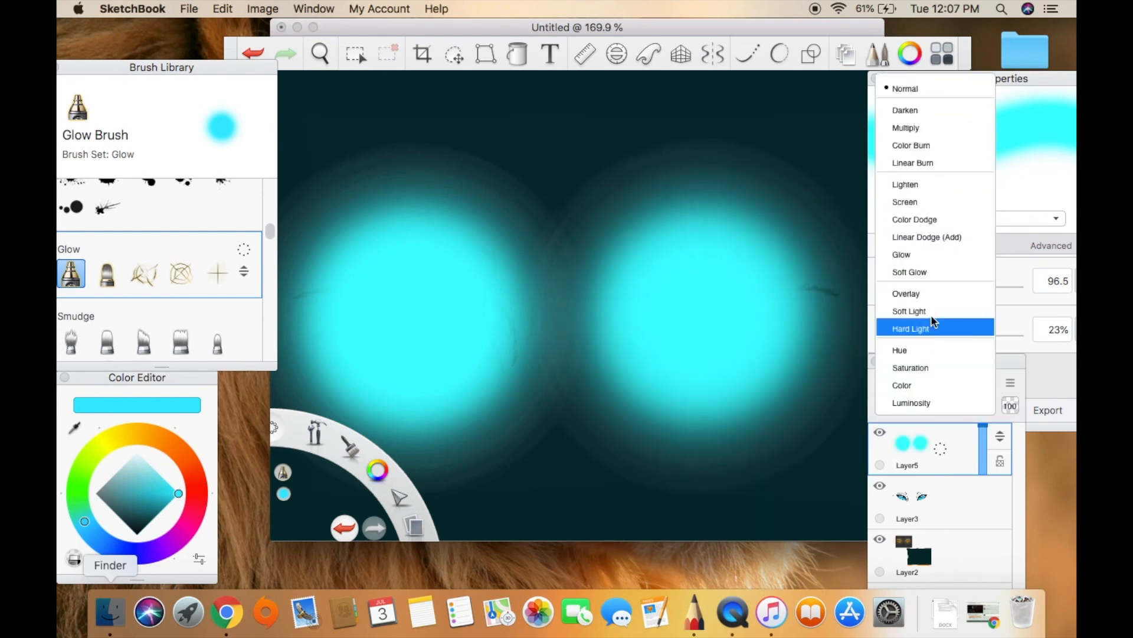
left_click(944, 253)
left_click(947, 408)
left_click(944, 273)
left_click(950, 407)
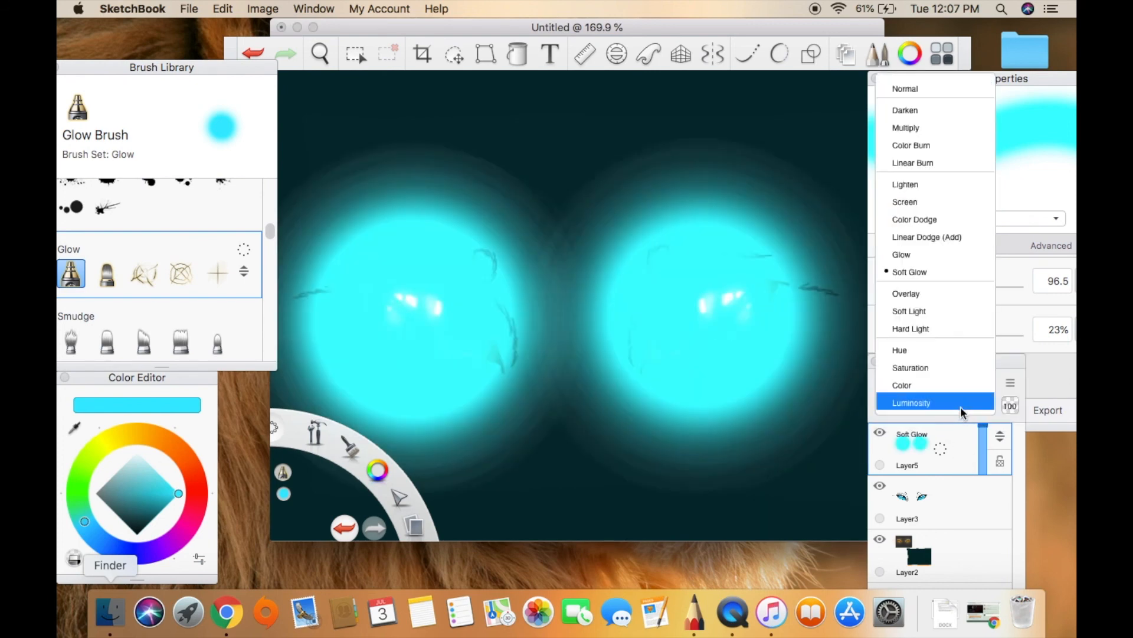
left_click(944, 152)
Set Layer5's blend mode to Glow and lower its opacity to 28%.
left_click(964, 408)
left_click(982, 455)
left_click(966, 407)
left_click(933, 254)
left_click_drag(983, 458, 984, 465)
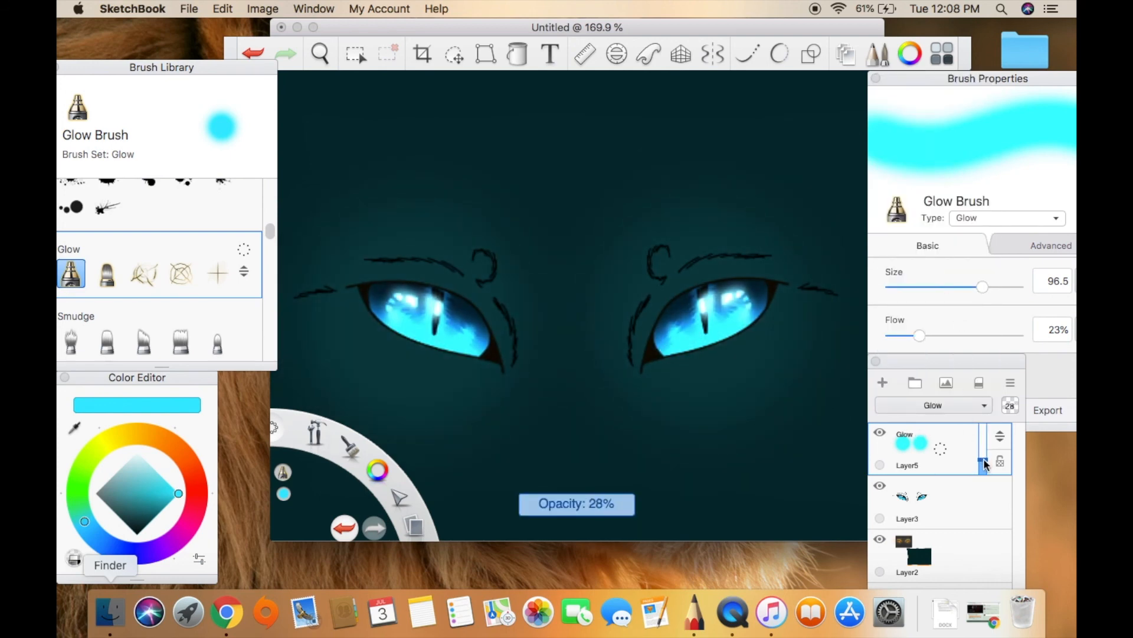
Add a layer above Layer5 and paint a smaller cyan glow over each eye at brush size 84.8.
left_click(883, 383)
mouse_move(982, 287)
left_mouse_down()
mouse_move(952, 292)
mouse_move(975, 288)
left_mouse_up()
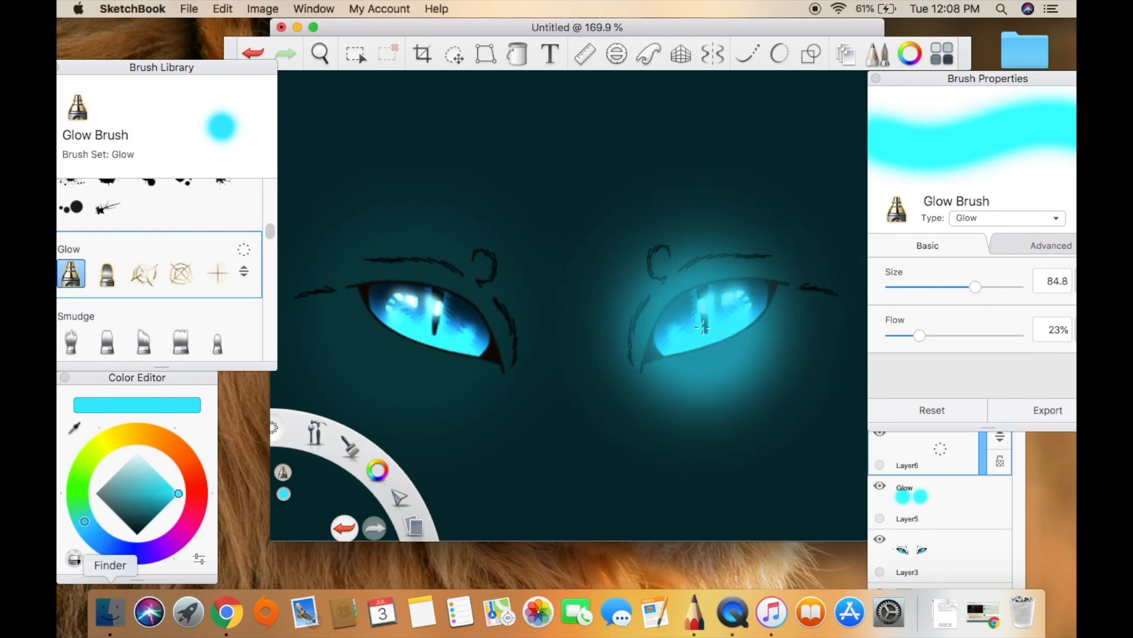
left_click(716, 327)
left_click(434, 328)
Try the Color Burn, Overlay, Soft Light, Color Dodge and Lighten blend modes on Layer6.
left_click(949, 445)
left_click(944, 405)
left_click(937, 145)
left_click(961, 405)
left_click(929, 291)
left_click(961, 405)
left_click(930, 311)
left_click(961, 405)
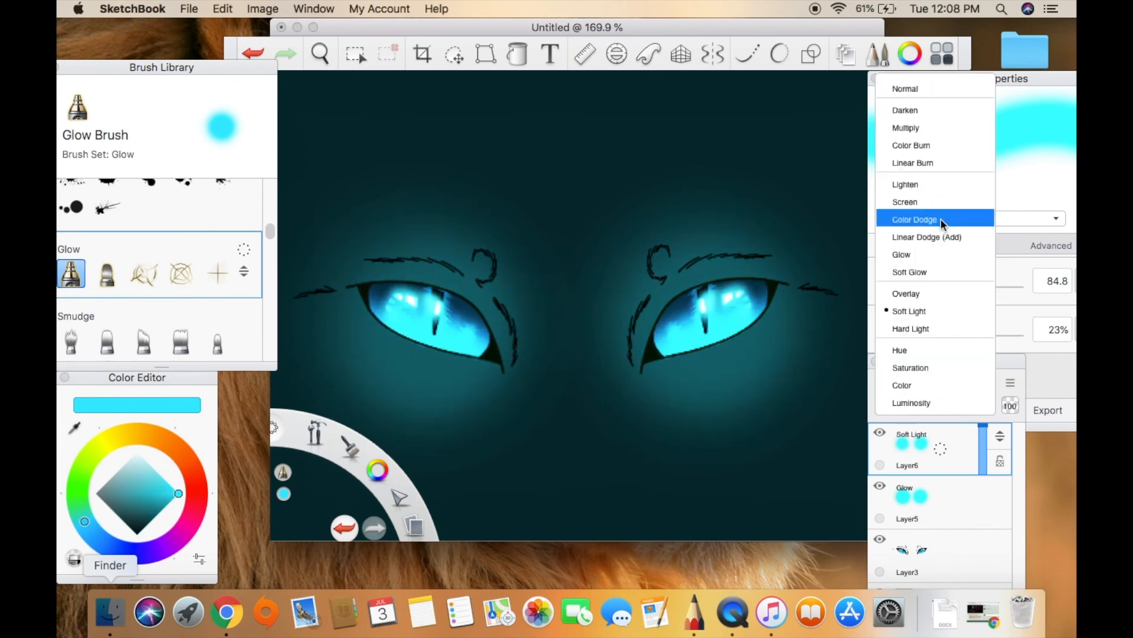
left_click(944, 219)
left_click(961, 405)
left_click(934, 186)
Set Layer6's blend mode to Color Burn and fine-tune the opacity of the Glow layer beneath it.
left_click(961, 405)
left_click(933, 145)
left_click(982, 489)
left_click_drag(982, 513, 984, 512)
left_click(981, 443)
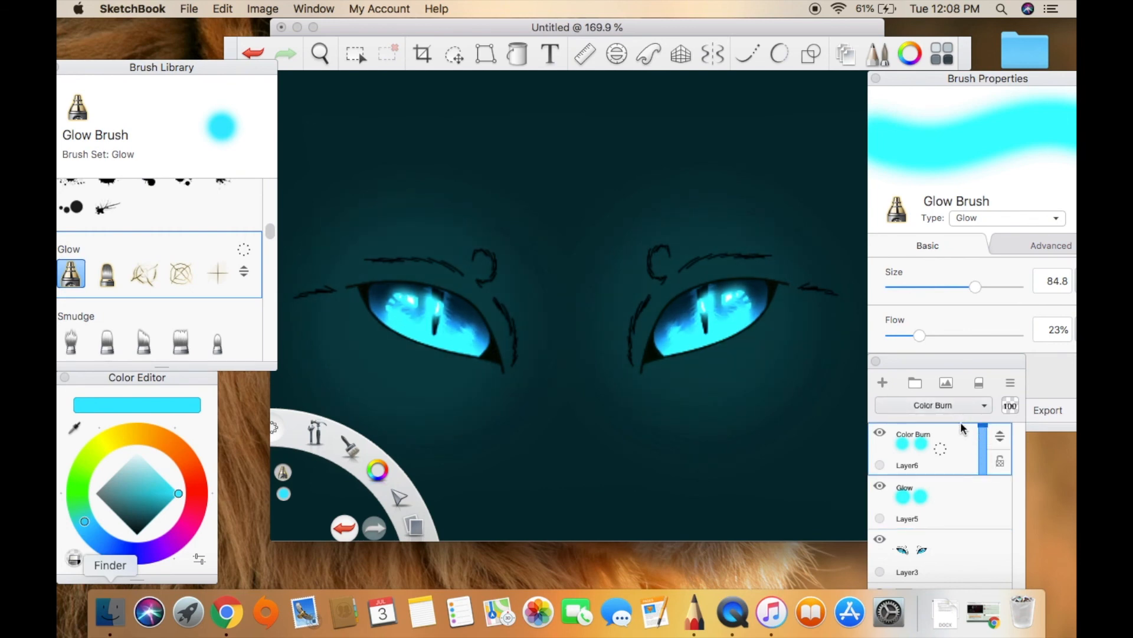
Examine the glowing blue eyes at different zoom levels and compare them with the orange reference eyes.
left_click(320, 54)
left_click_drag(503, 176, 428, 198)
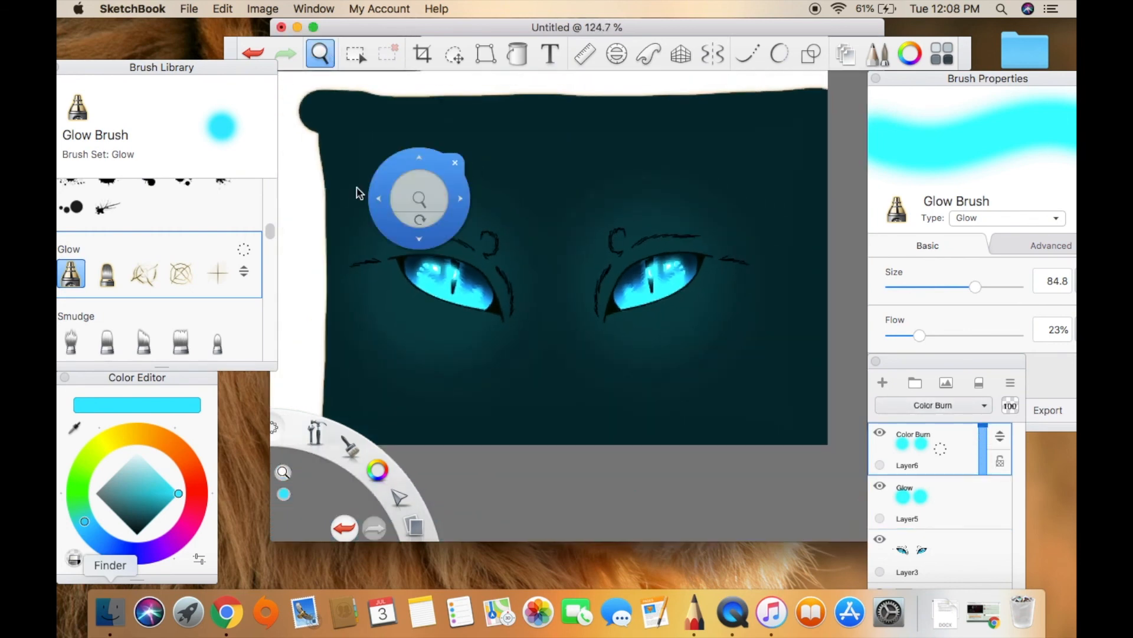
mouse_move(311, 212)
left_mouse_down()
mouse_move(276, 218)
mouse_move(246, 243)
mouse_move(448, 177)
mouse_move(571, 190)
mouse_move(476, 165)
mouse_move(386, 104)
left_mouse_up()
left_click(474, 116)
left_click(320, 54)
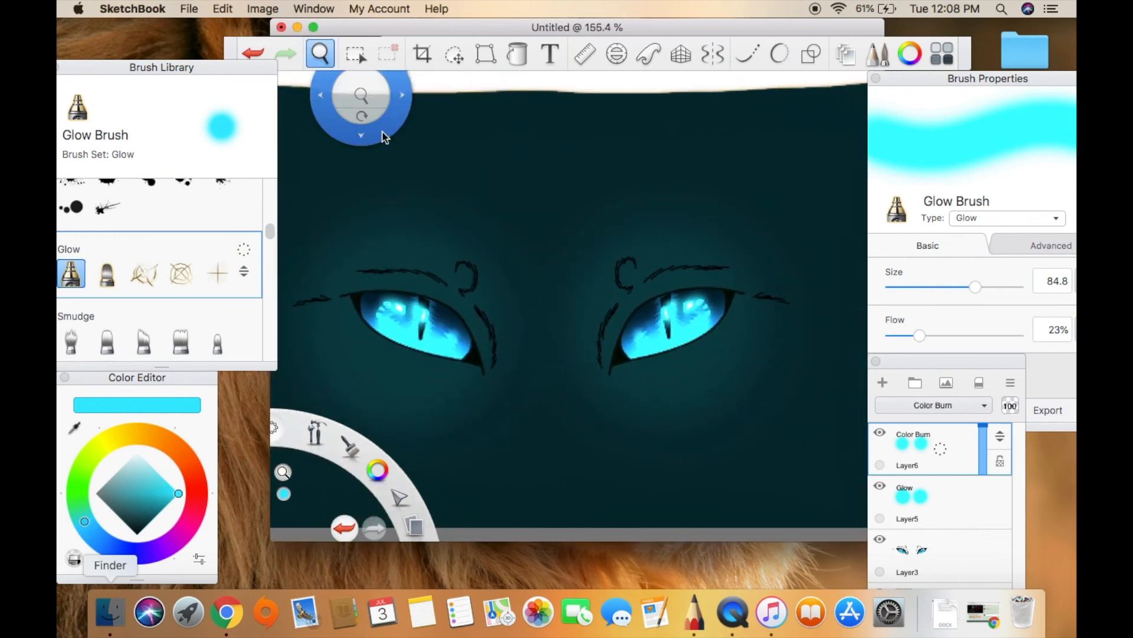
left_click(405, 77)
left_click(320, 54)
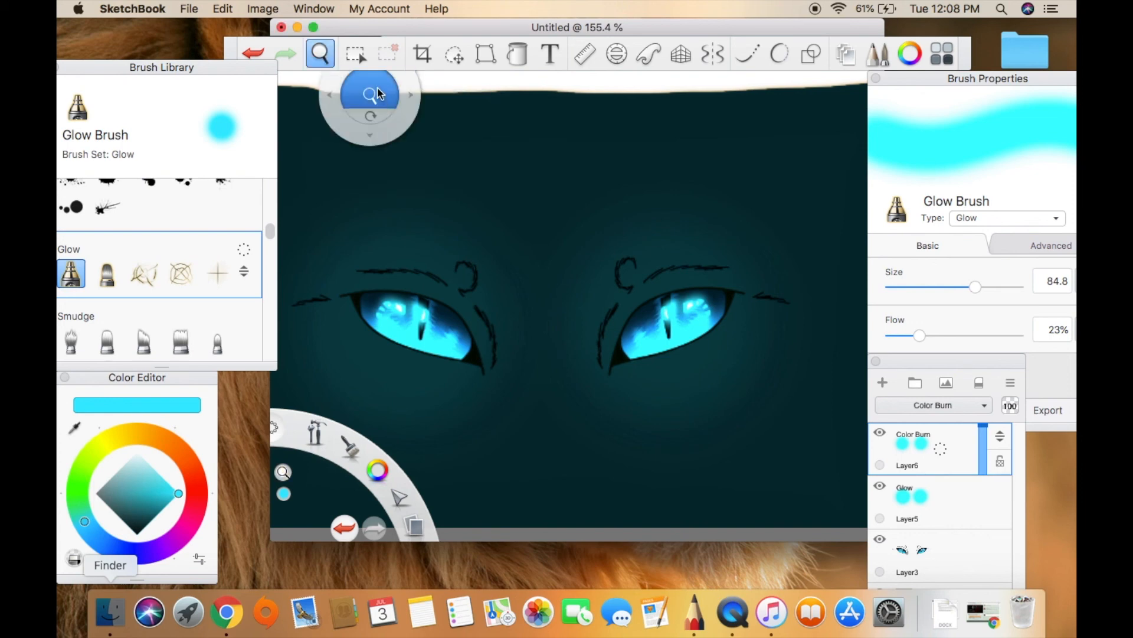
left_click_drag(409, 235, 653, 425)
left_click_drag(502, 154, 806, 436)
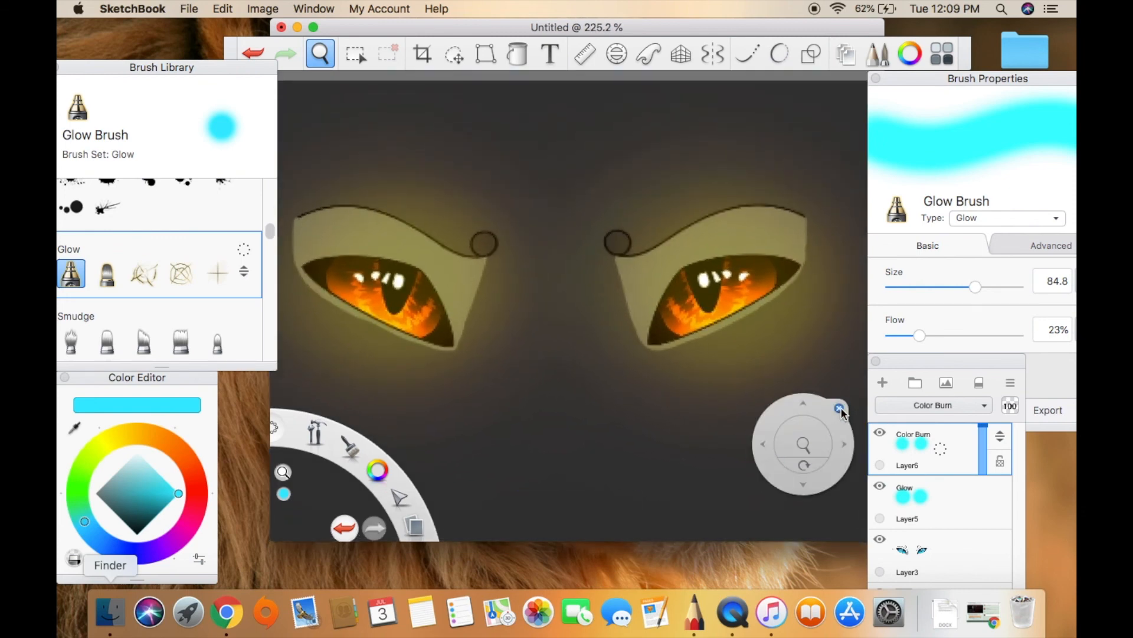
left_click(839, 409)
Merge the glow and eye layers down into Layer2 and hide Layer2.
left_click_drag(944, 453, 975, 484)
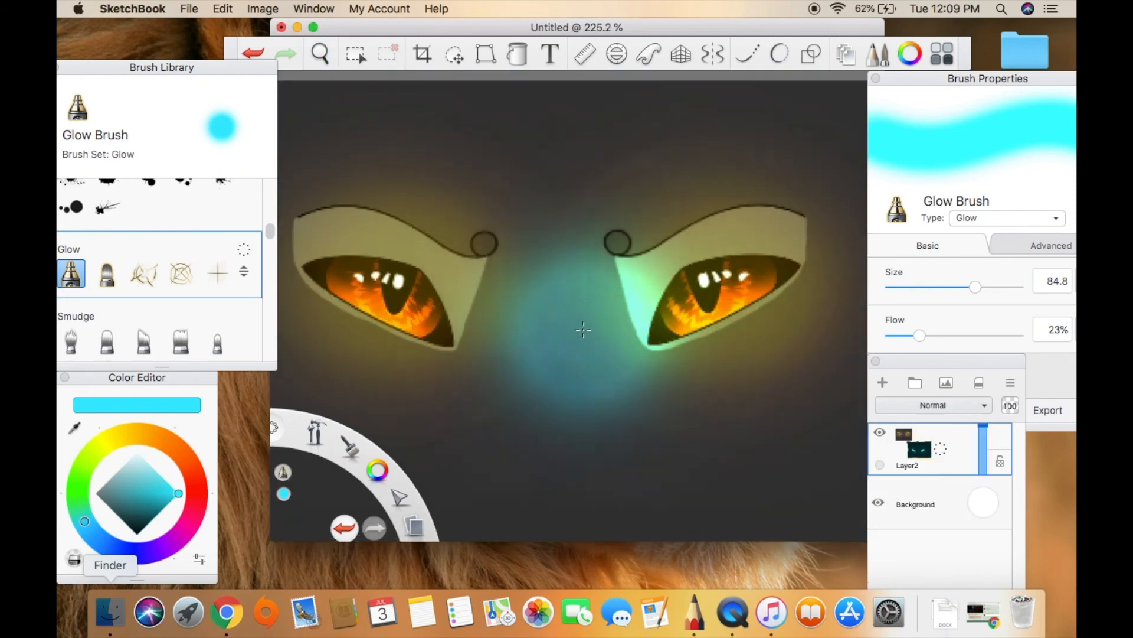
left_click(77, 428)
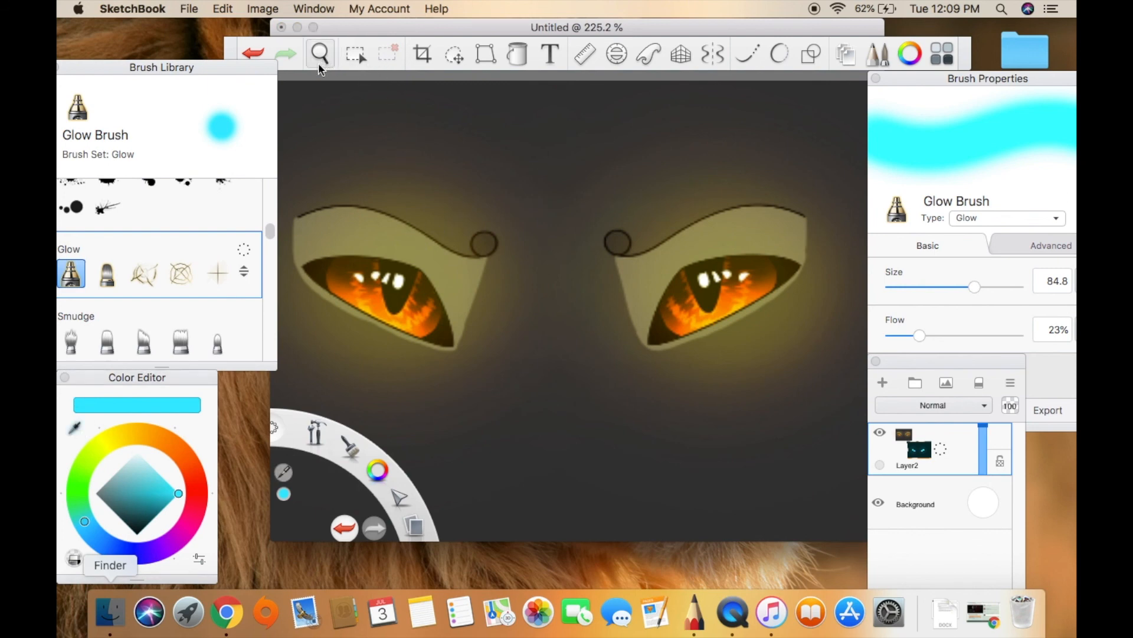
left_click(320, 69)
left_click_drag(561, 231, 531, 226)
left_click(880, 433)
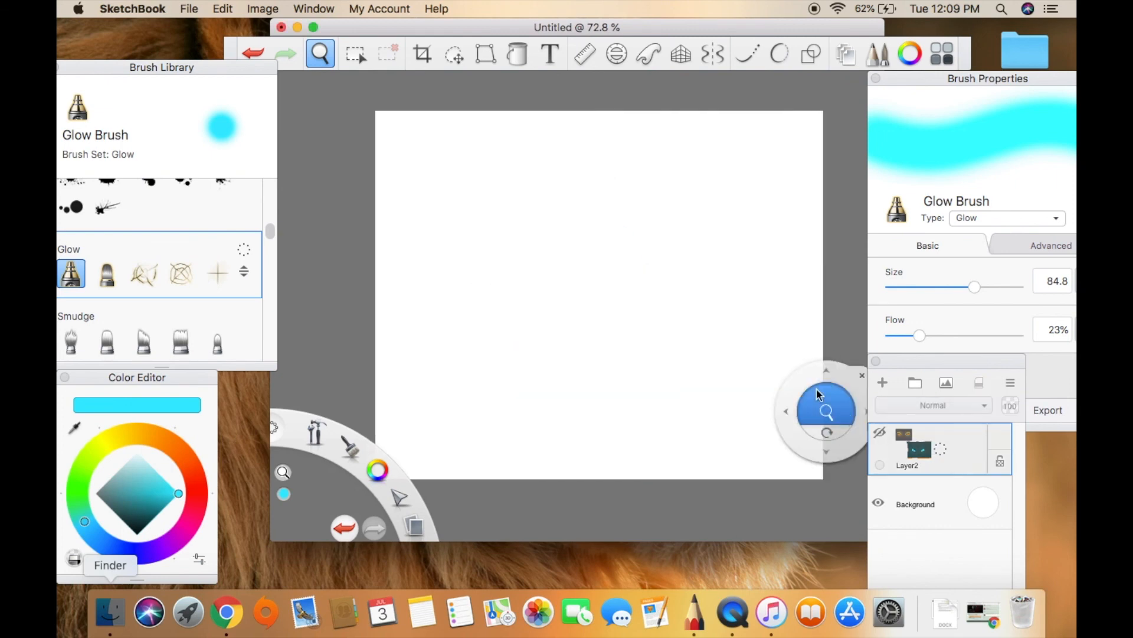
Add a new layer above Layer2 and set up the Paintbrush in near-black at size 5.3.
left_click_drag(271, 231, 266, 156)
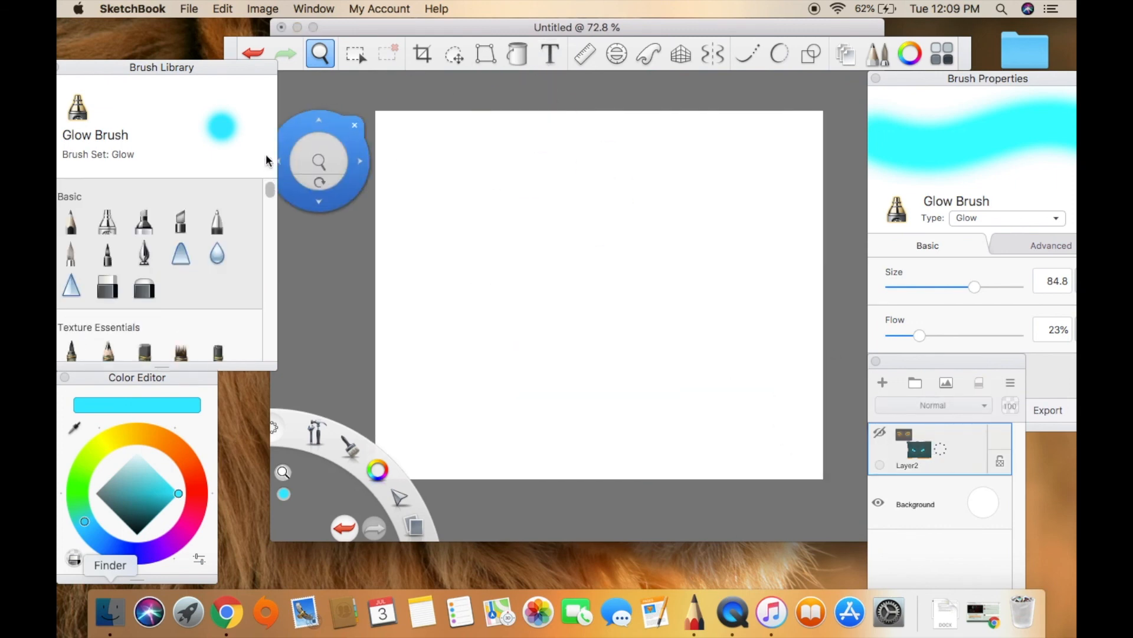
left_click(72, 254)
left_click(140, 530)
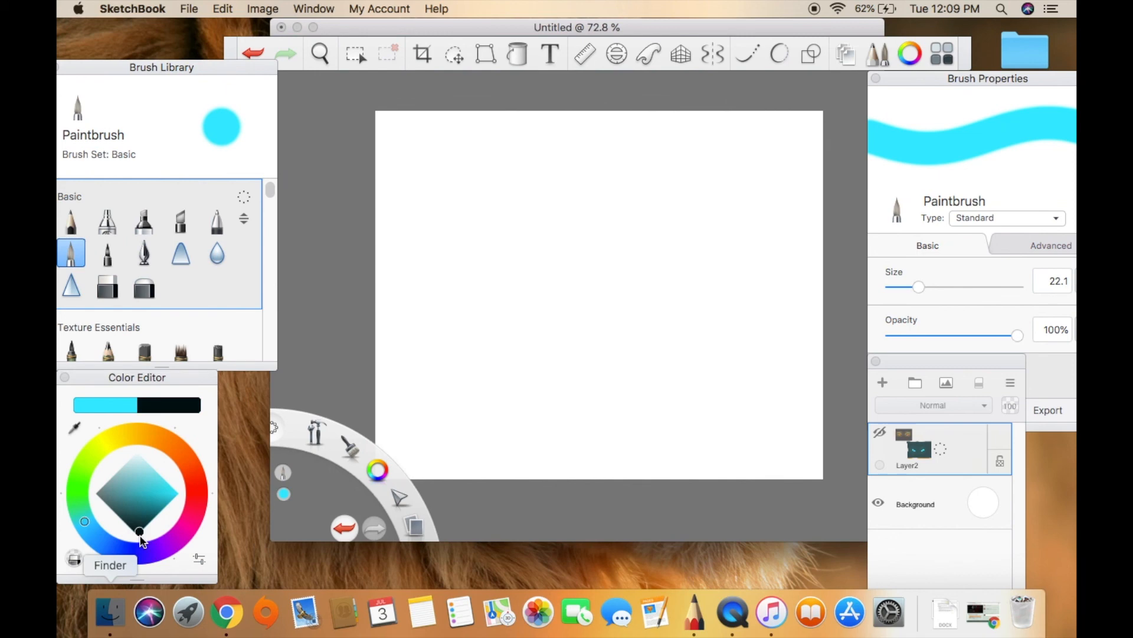
left_click(882, 383)
left_click_drag(901, 290, 898, 288)
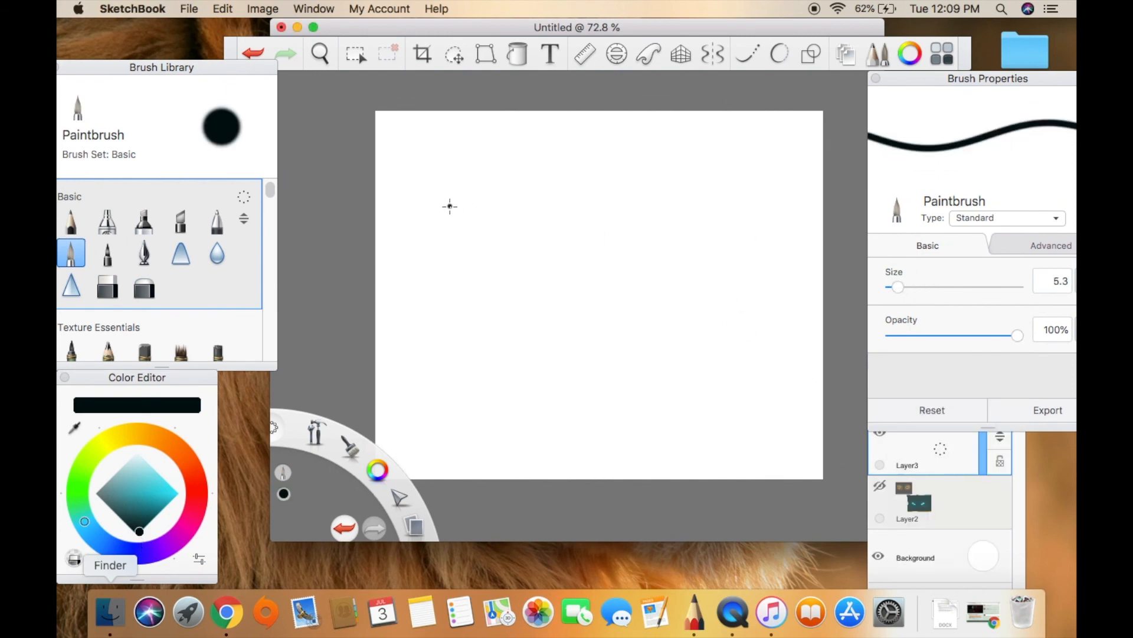
Handwrite "Thanks" across the upper half of the blank canvas on the new layer.
left_click_drag(454, 194, 469, 333)
left_click_drag(426, 208, 499, 165)
mouse_move(484, 190)
left_mouse_down()
mouse_move(531, 269)
mouse_move(611, 208)
left_mouse_up()
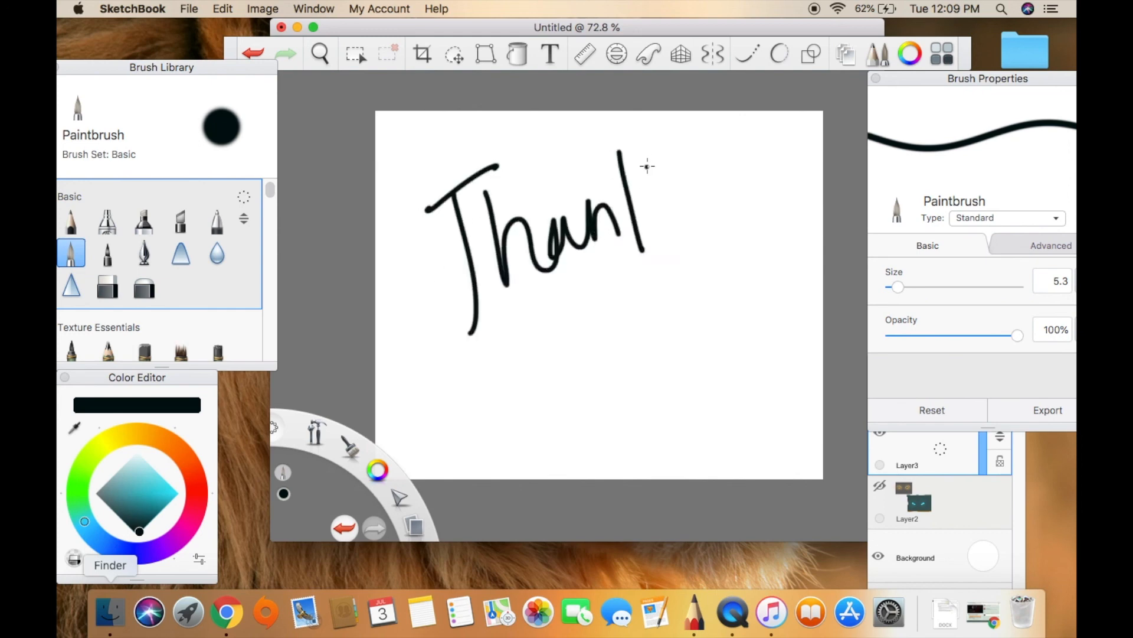
left_click_drag(709, 165, 701, 203)
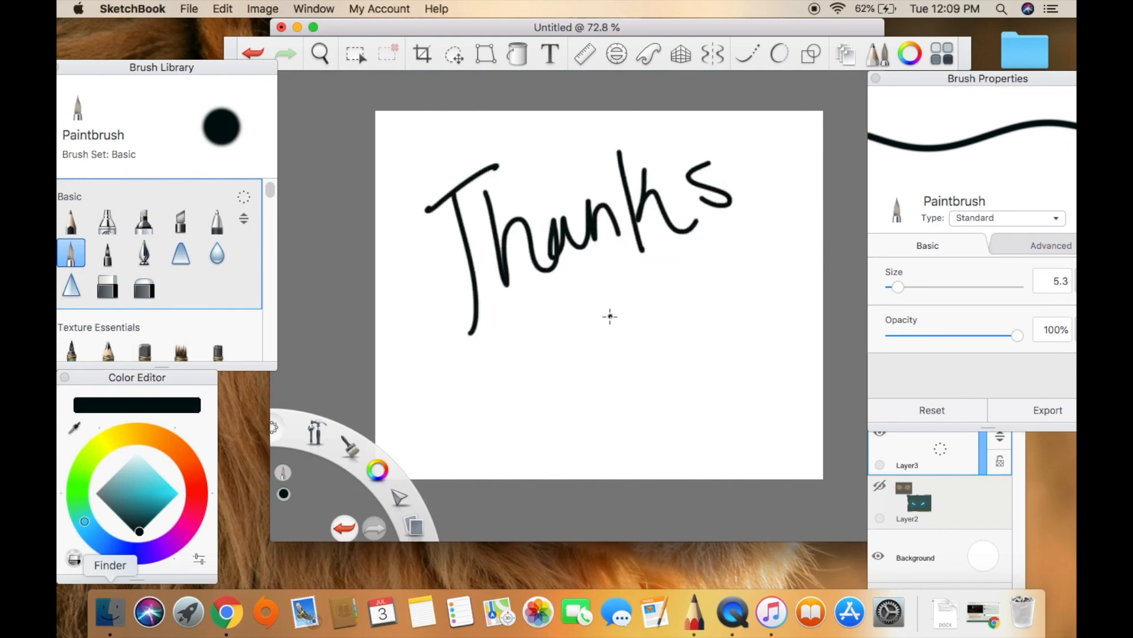